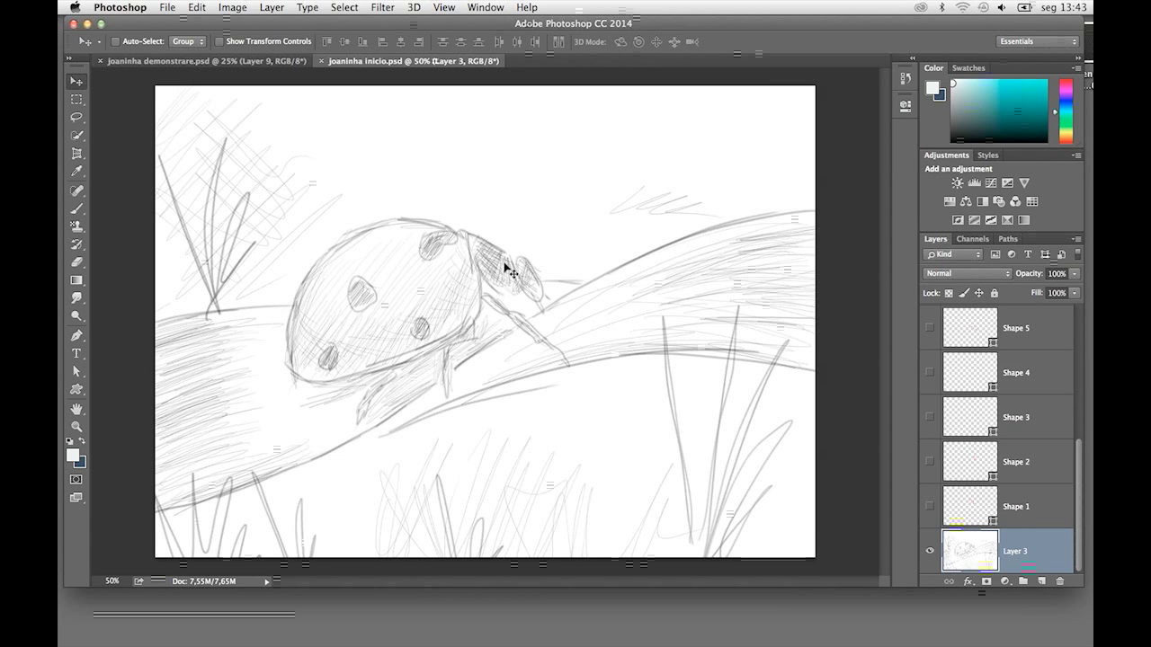
Zoom in on the ladybug sketch, then back out to the whole drawing
{"action": "key", "text": "super+plus"}
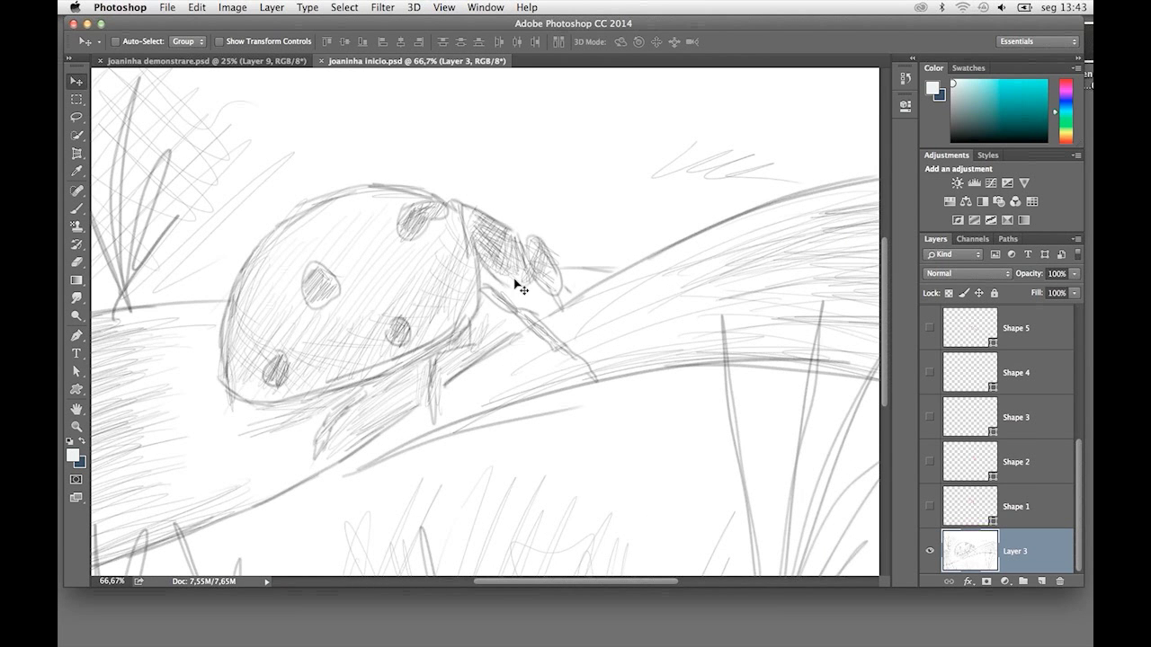
{"action": "key", "text": "super+minus"}
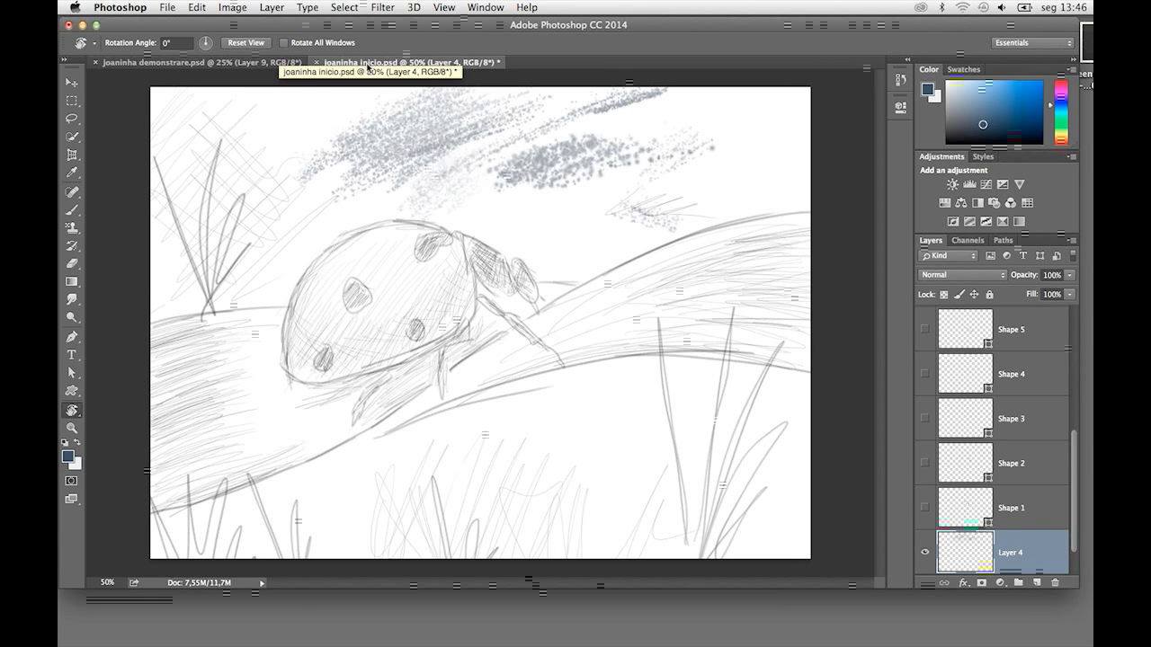
View the finished ladybug reference enlarged, then return to the sketch document
{"action": "left_click", "coordinate": [239, 63]}
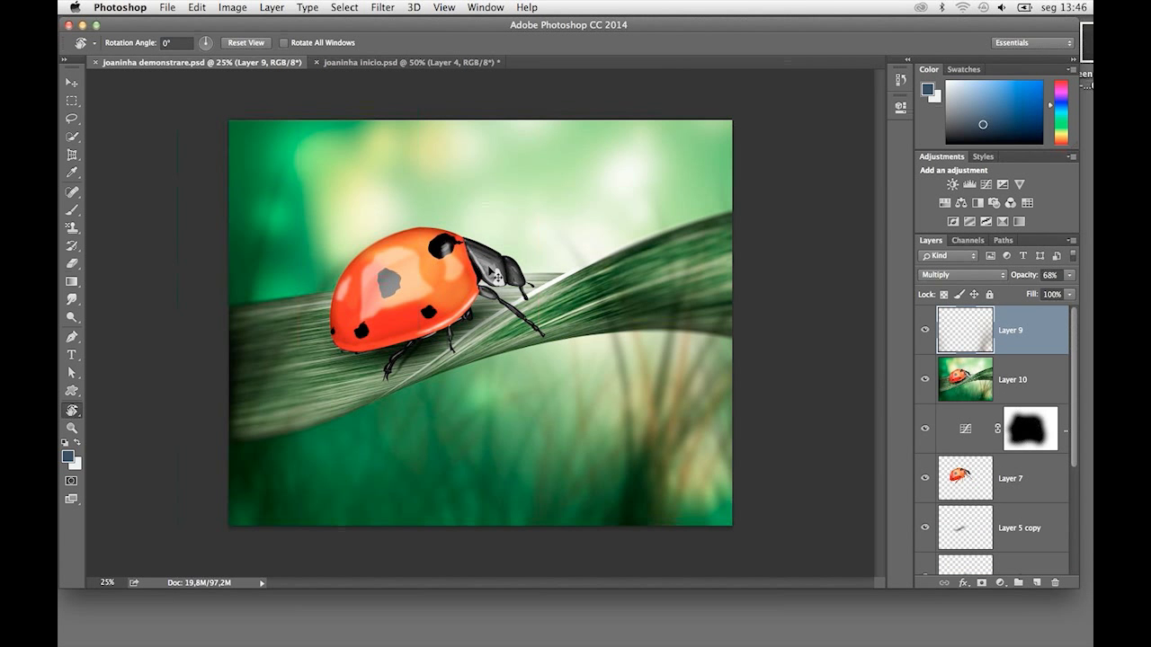
{"action": "key", "text": "super+equal"}
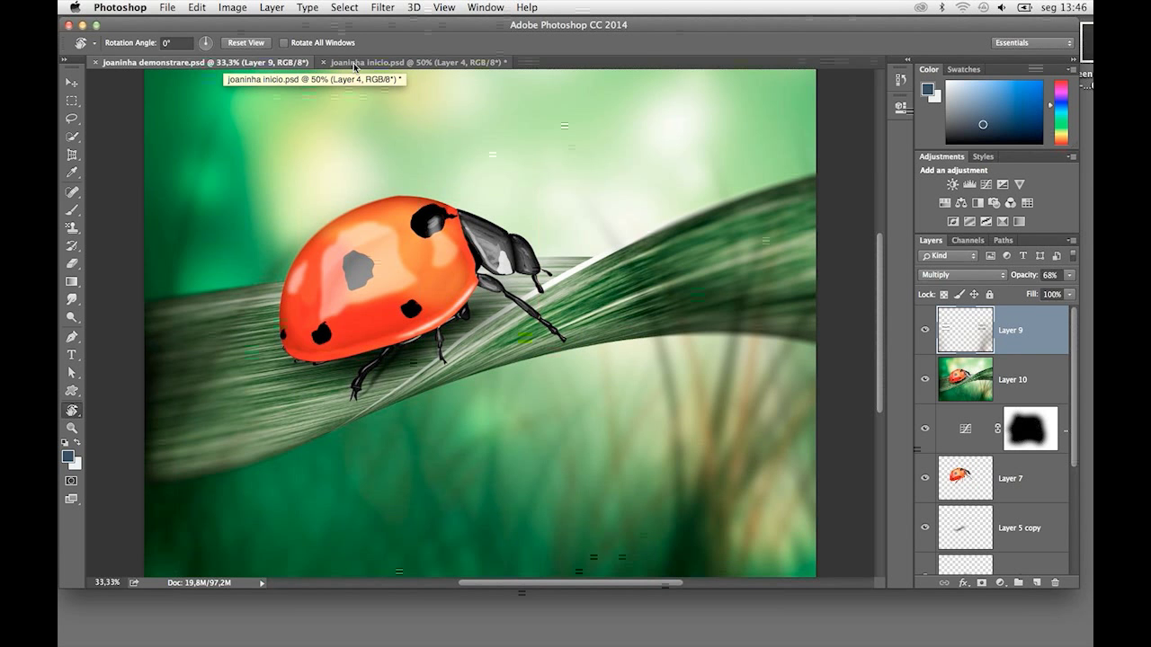
{"action": "left_click", "coordinate": [355, 64]}
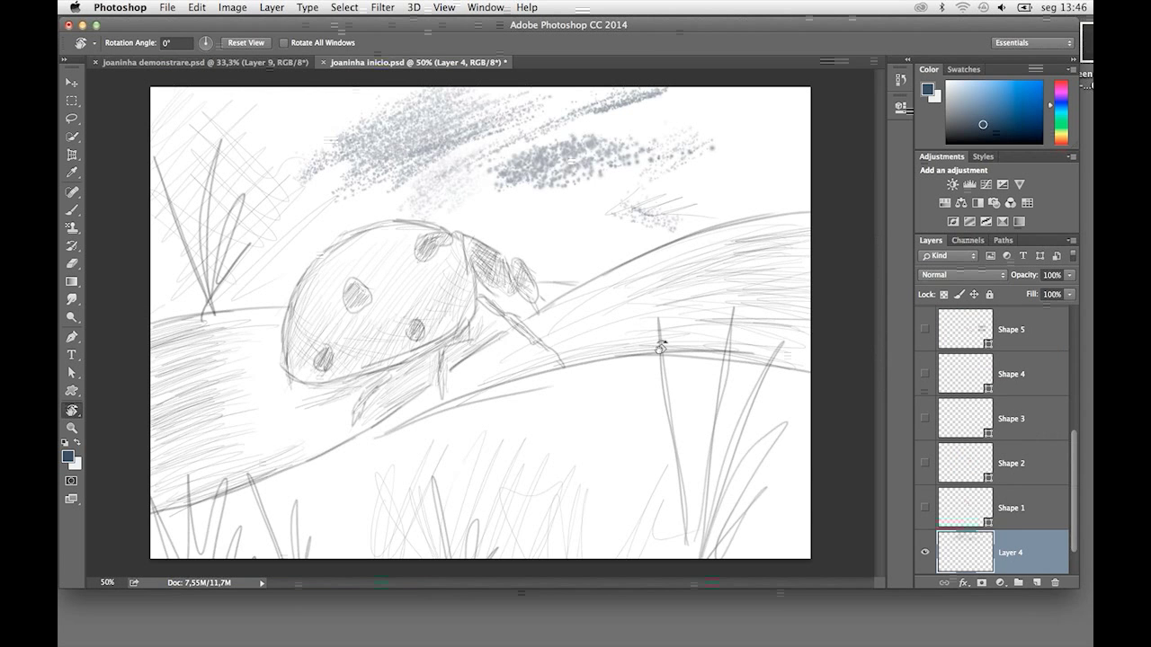
Delete the grey speckled layer and add an empty Layer 4 above the sketch
{"action": "left_click_drag", "start_coordinate": [1037, 556], "coordinate": [1055, 582]}
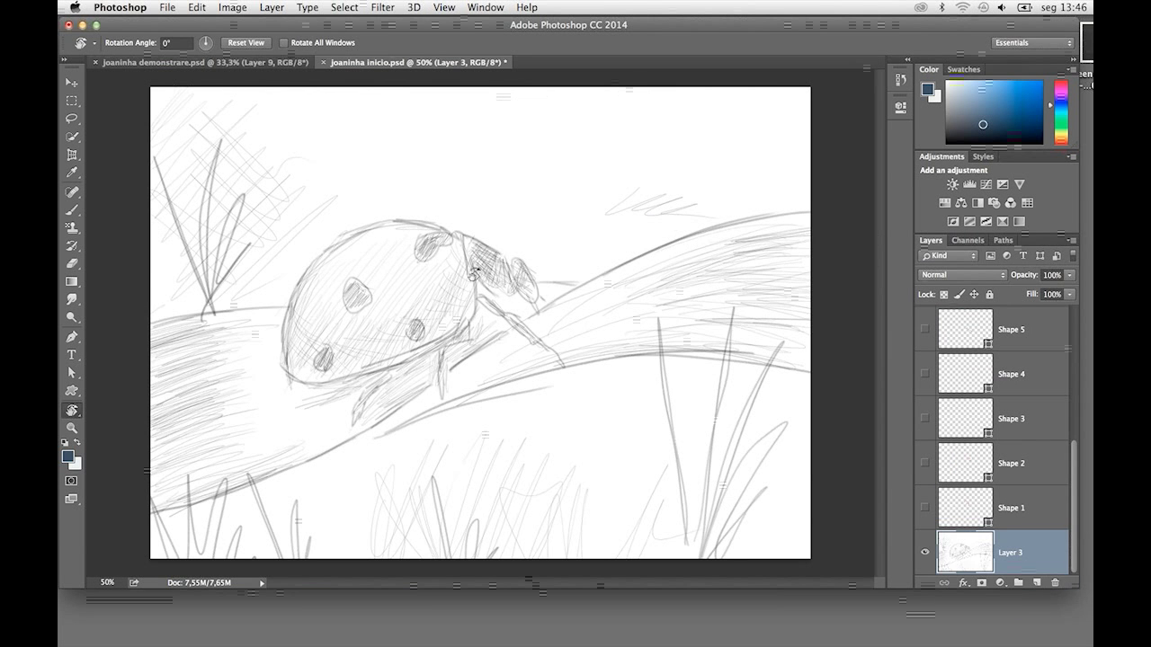
{"action": "key", "text": "super+0"}
{"action": "key", "text": "super+minus"}
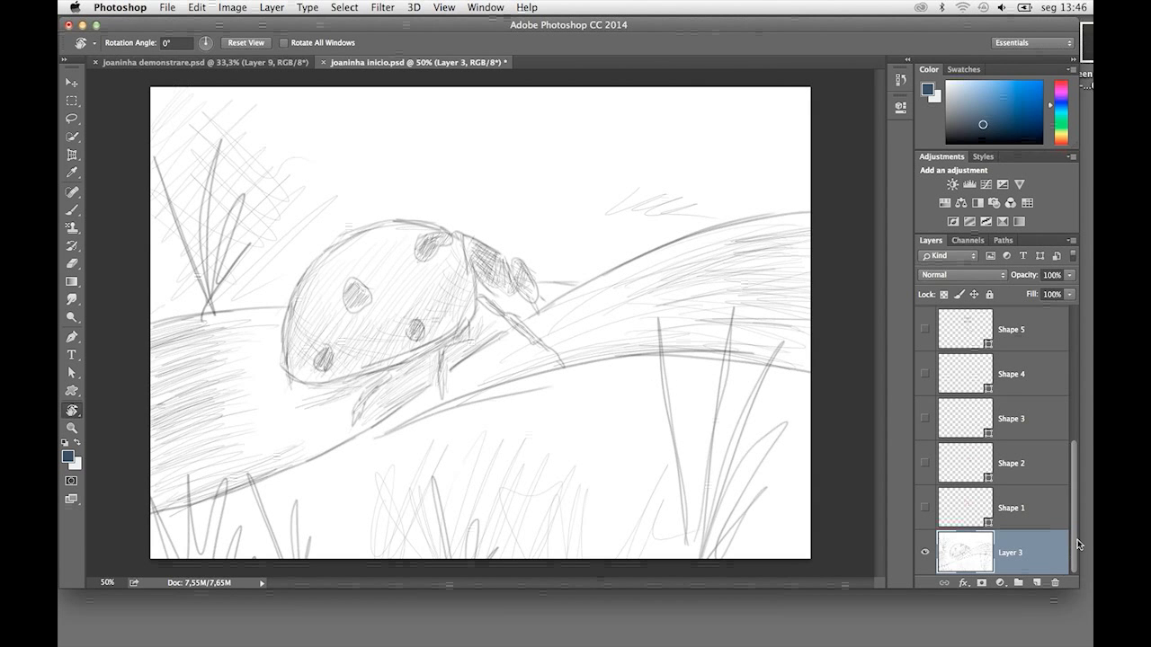
{"action": "left_click", "coordinate": [1037, 583]}
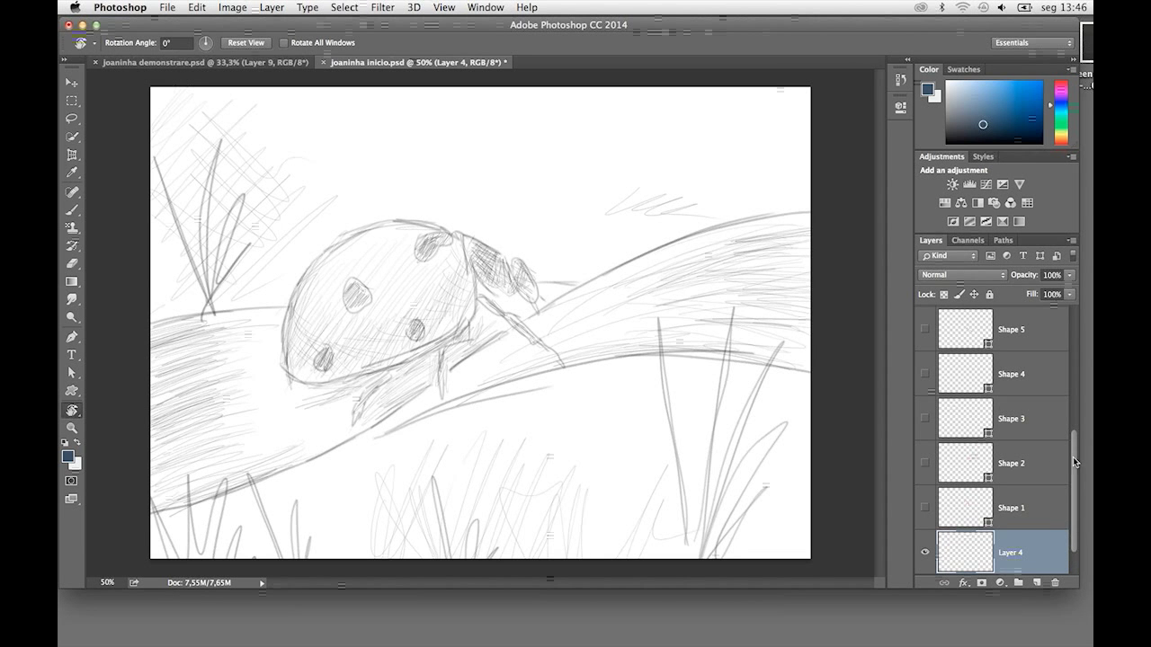
{"action": "scroll", "coordinate": [1072, 457], "scroll_direction": "down", "scroll_amount": 1}
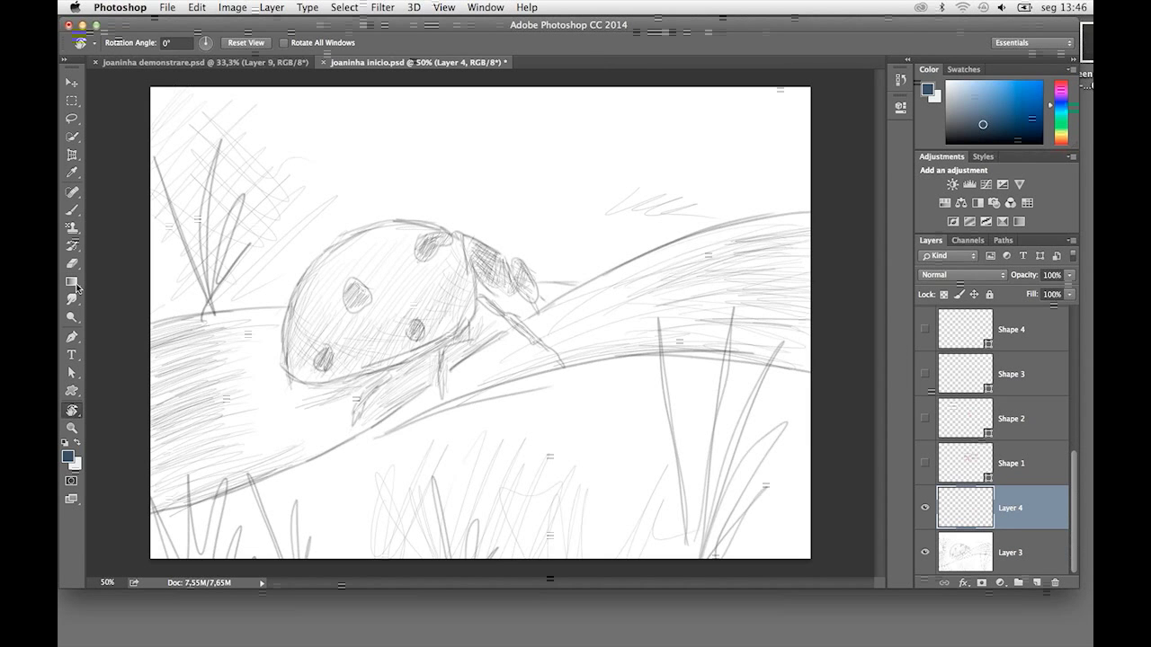
Create a near-white to soft yellow-green gradient with an added middle stop
{"action": "left_click", "coordinate": [74, 284]}
{"action": "left_click", "coordinate": [135, 44]}
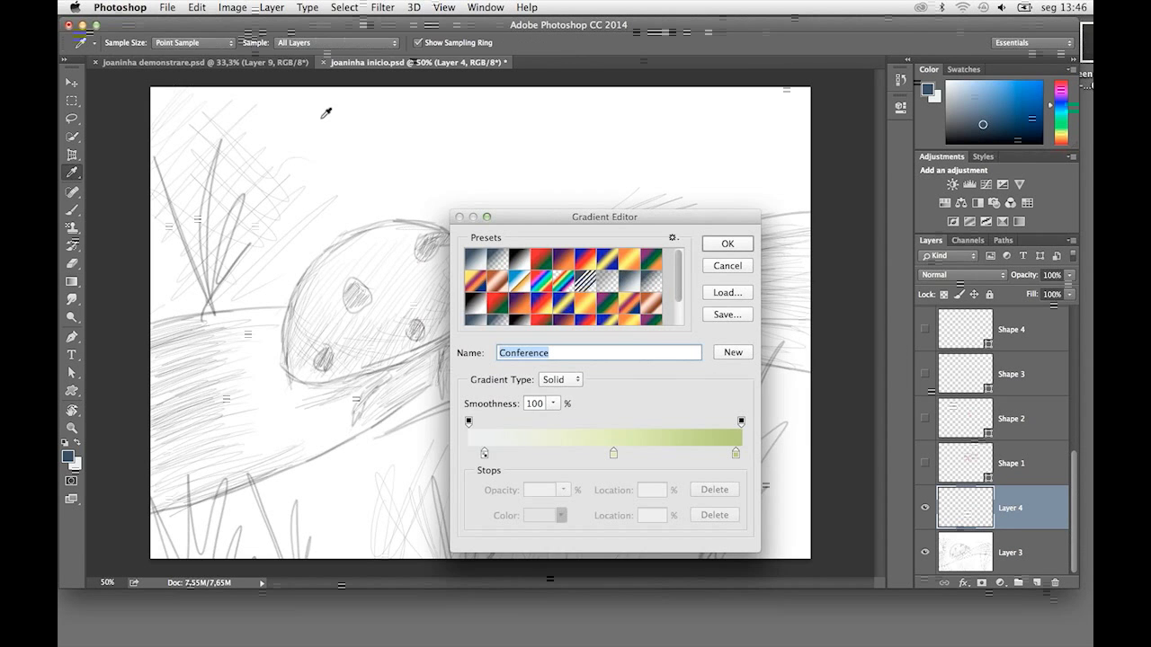
{"action": "mouse_move", "coordinate": [661, 220]}
{"action": "left_mouse_down"}
{"action": "mouse_move", "coordinate": [733, 81]}
{"action": "mouse_move", "coordinate": [672, 106]}
{"action": "left_mouse_up"}
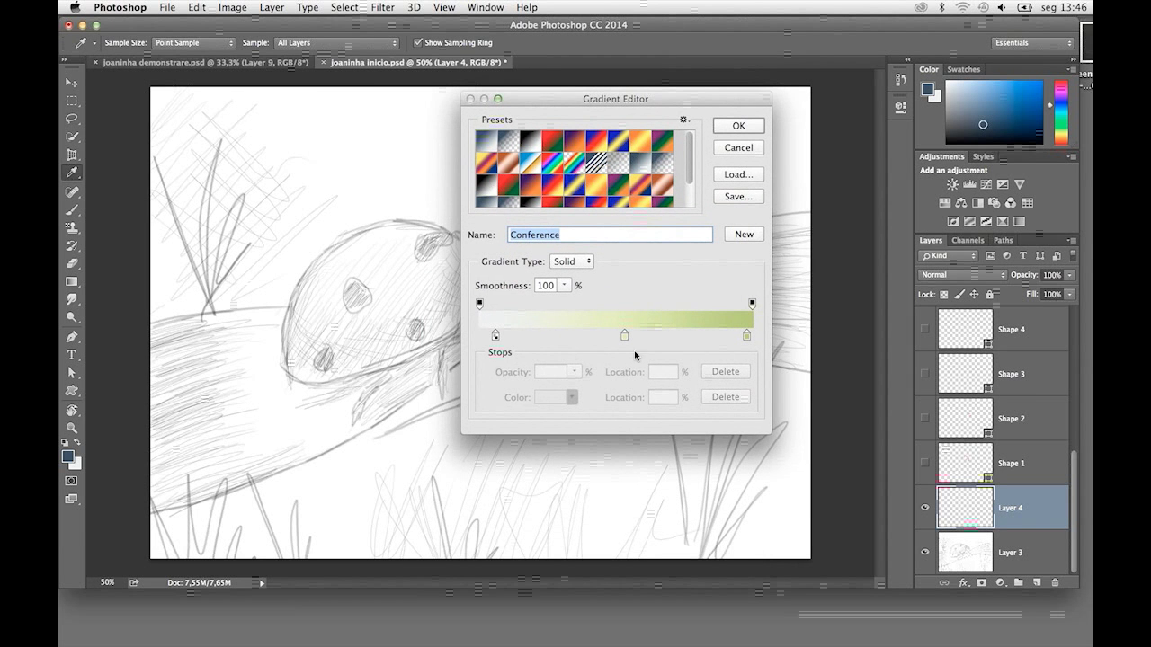
{"action": "left_click", "coordinate": [747, 337]}
{"action": "left_click_drag", "start_coordinate": [747, 338], "coordinate": [746, 337]}
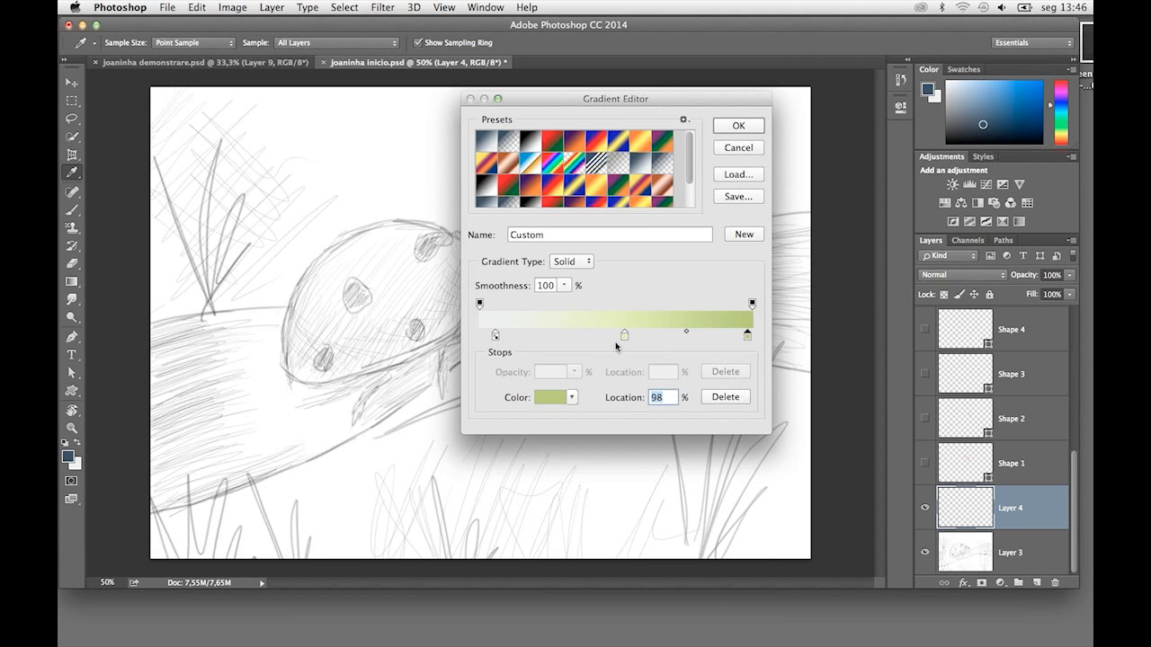
{"action": "double_click", "coordinate": [626, 338]}
{"action": "left_click", "coordinate": [1025, 335]}
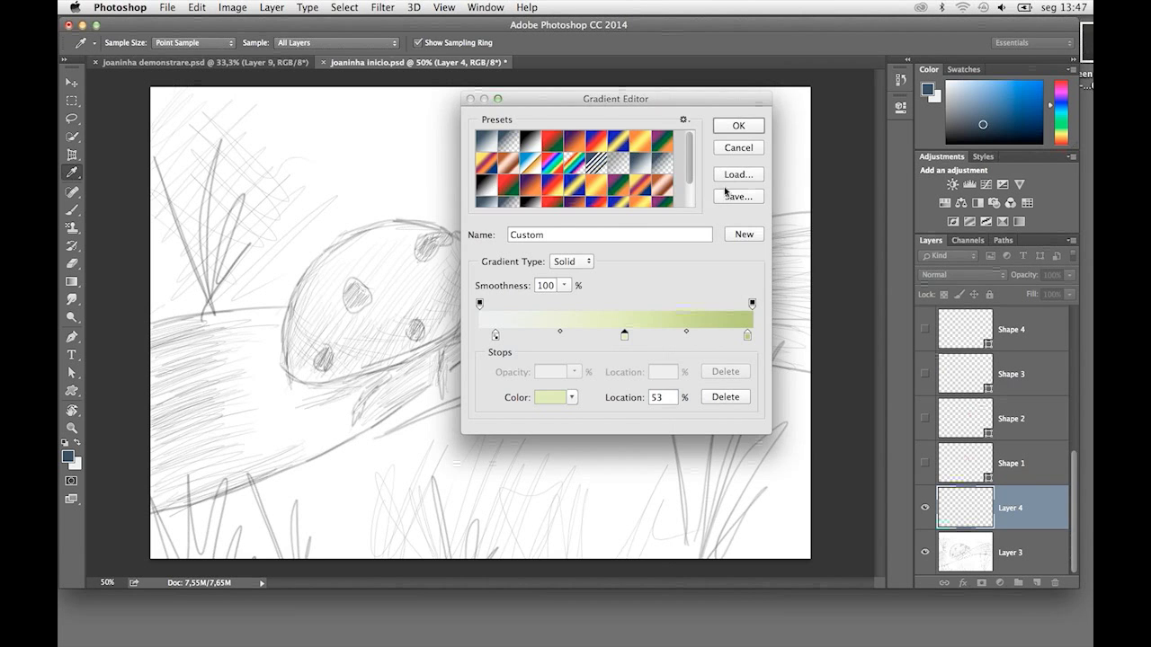
{"action": "left_click", "coordinate": [739, 127]}
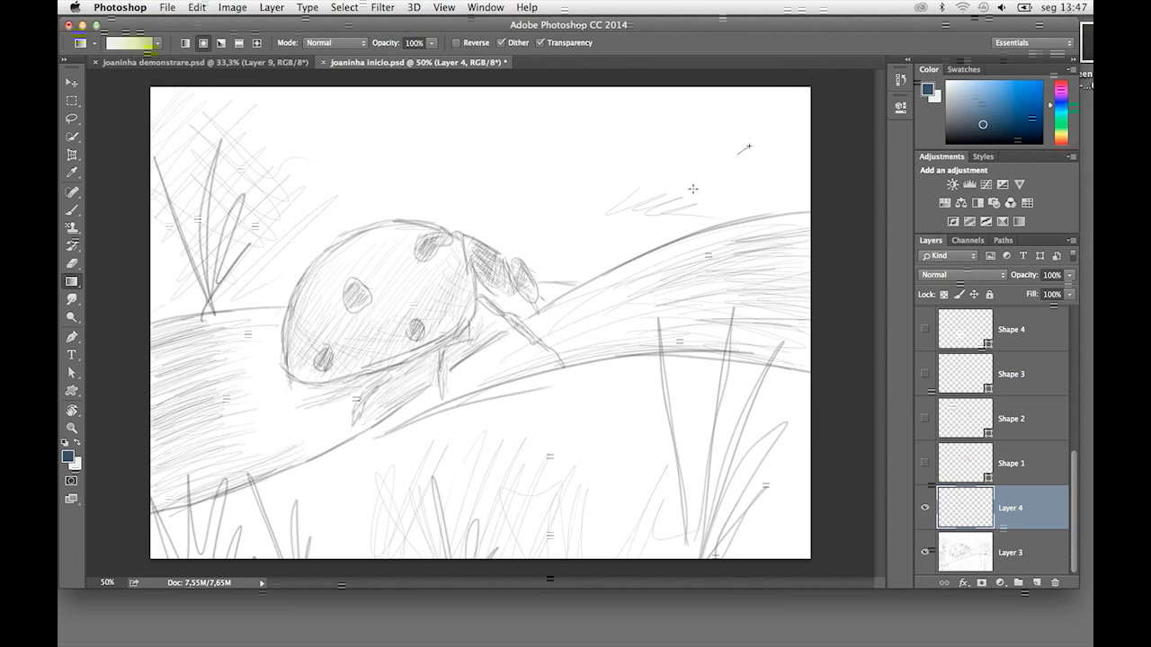
Fill Layer 4 with the gradient, dragged from upper right to the lower-left corner
{"action": "mouse_move", "coordinate": [692, 189]}
{"action": "left_mouse_down"}
{"action": "mouse_move", "coordinate": [185, 540]}
{"action": "mouse_move", "coordinate": [218, 533]}
{"action": "left_mouse_up"}
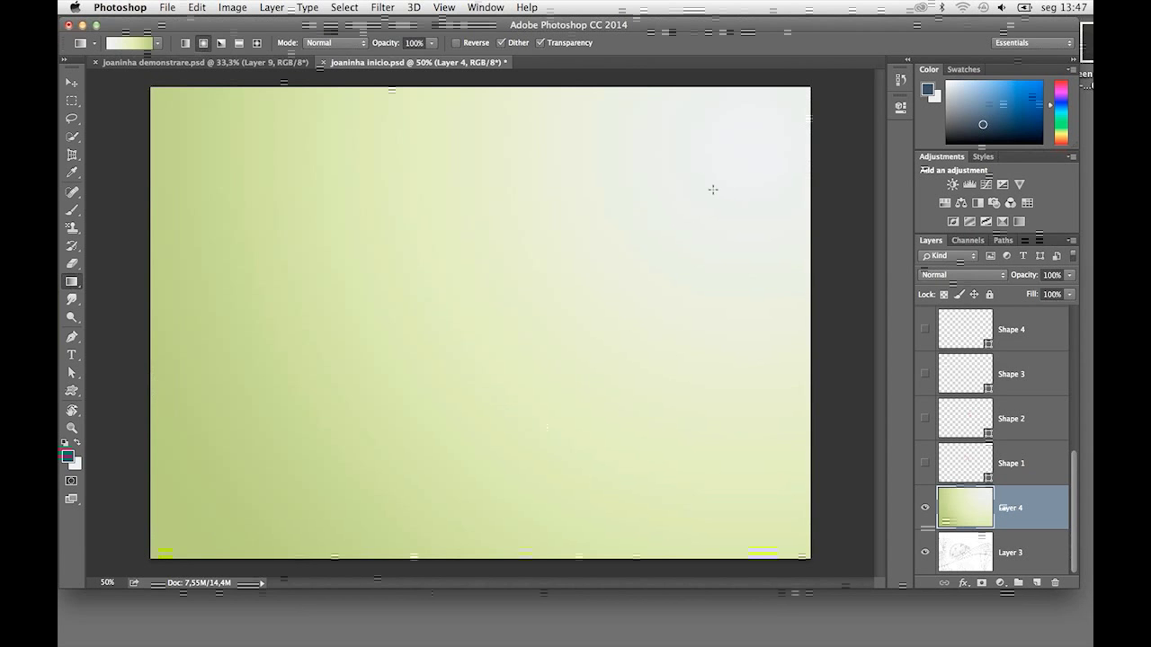
{"action": "left_click_drag", "start_coordinate": [647, 235], "coordinate": [185, 542]}
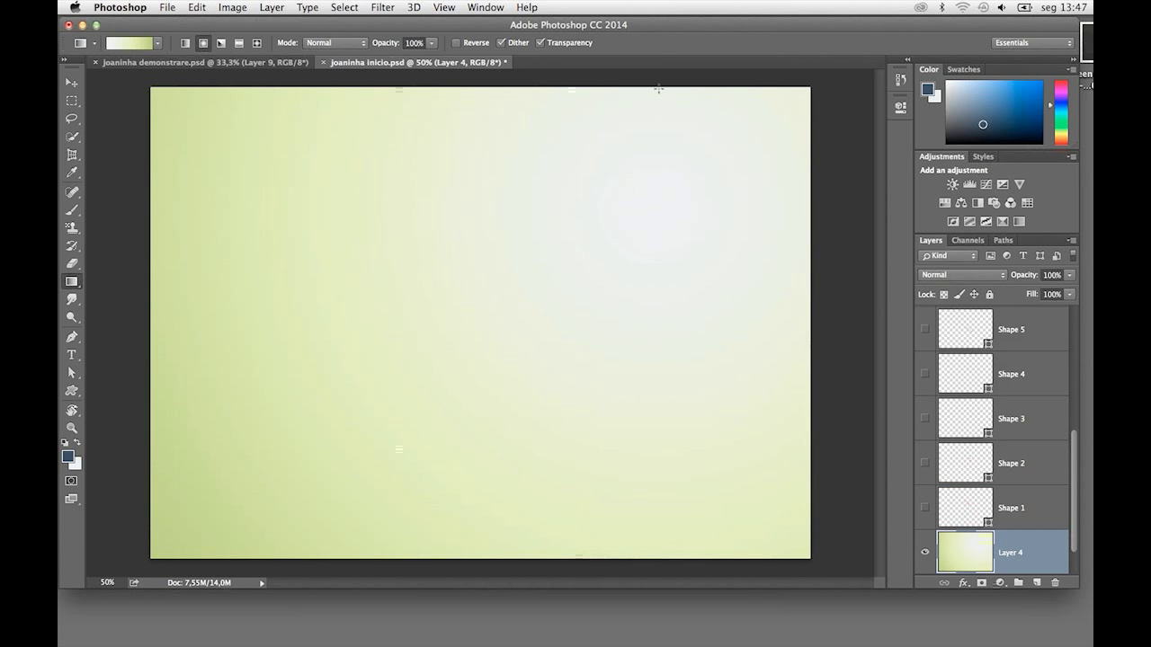
{"action": "left_click", "coordinate": [389, 9]}
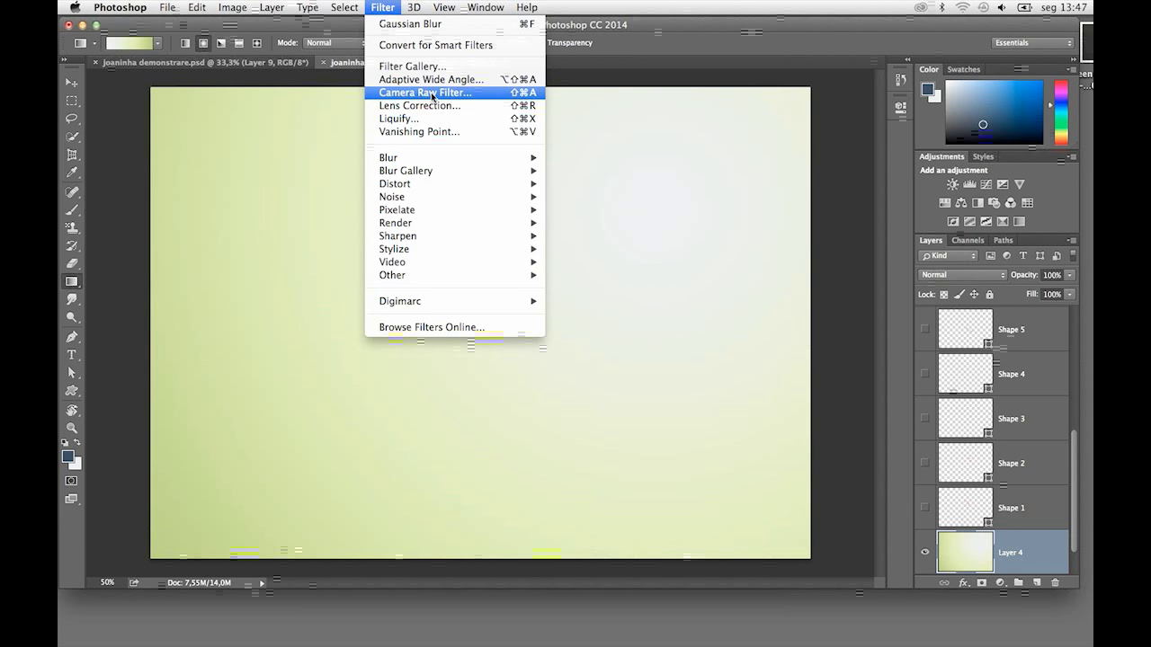
Apply a Camera Raw post-crop vignette of about -72 to darken the gradient's edges
{"action": "left_click", "coordinate": [510, 94]}
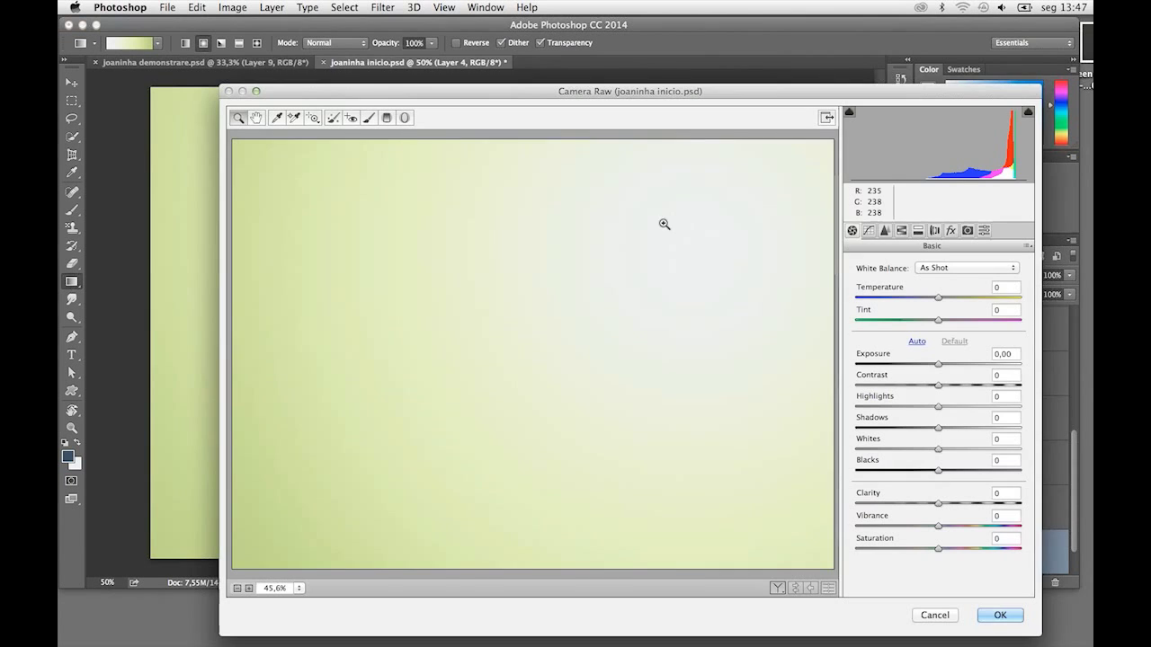
{"action": "left_click_drag", "start_coordinate": [728, 87], "coordinate": [730, 63]}
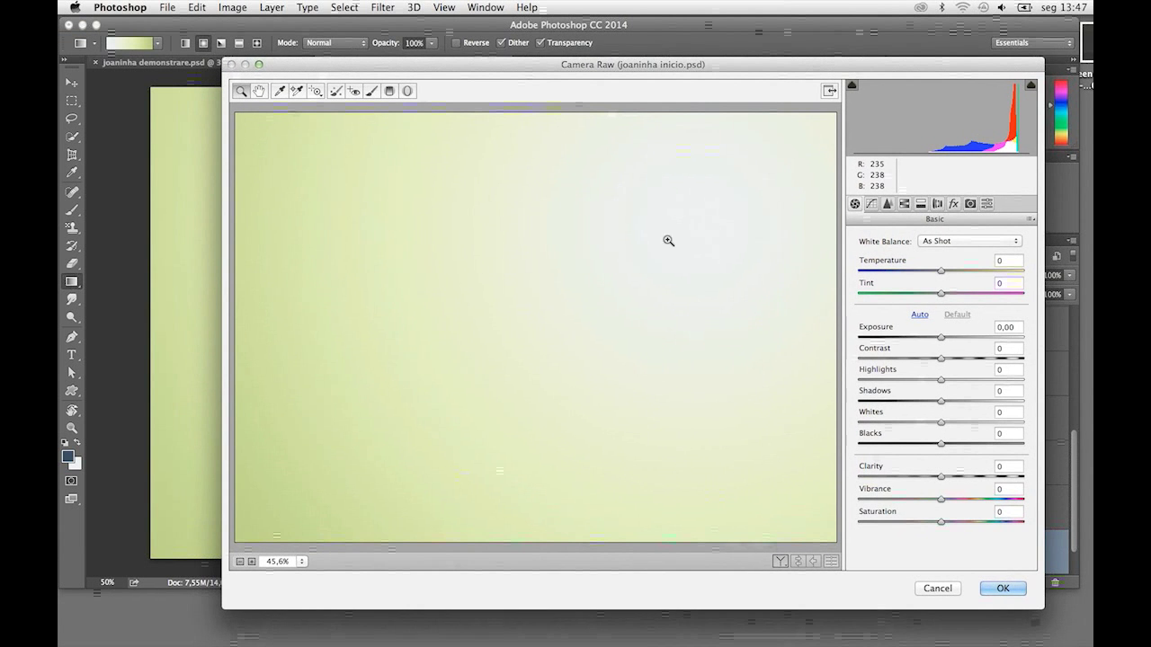
{"action": "left_click", "coordinate": [954, 204]}
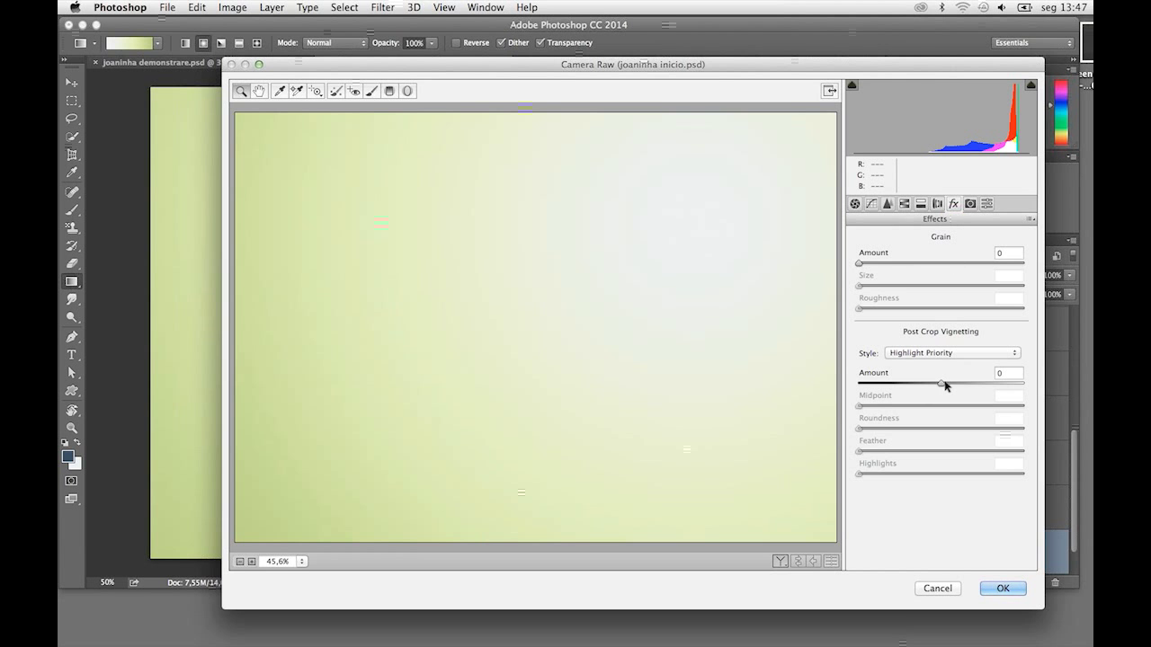
{"action": "left_click_drag", "start_coordinate": [937, 386], "coordinate": [886, 385]}
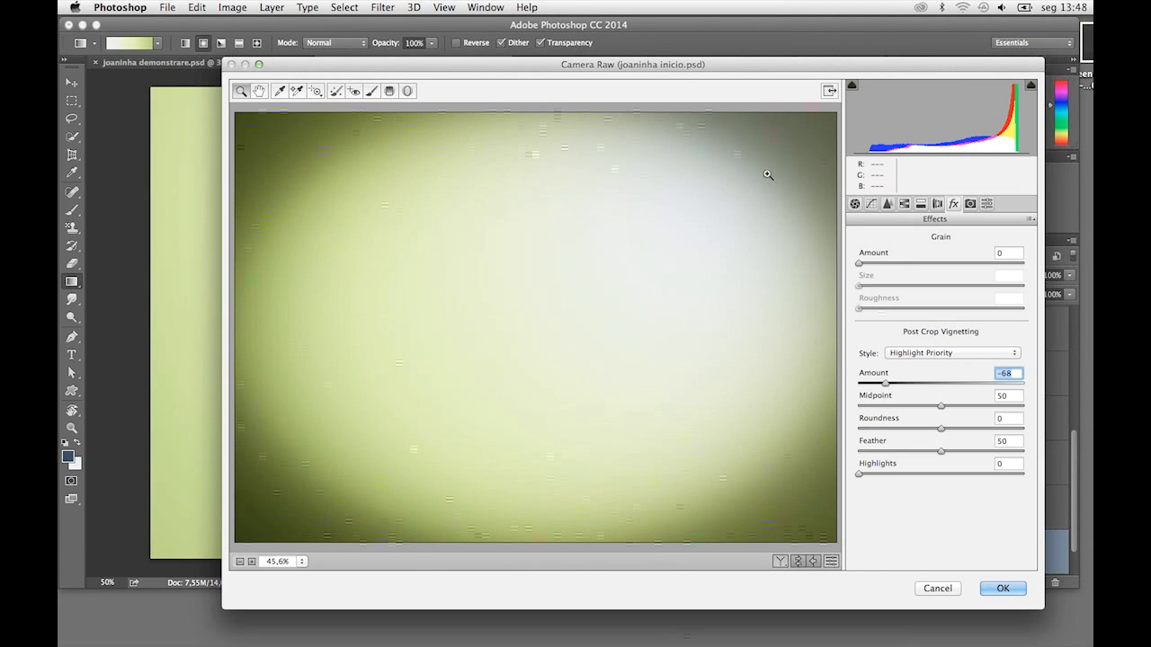
{"action": "left_click_drag", "start_coordinate": [886, 387], "coordinate": [882, 387]}
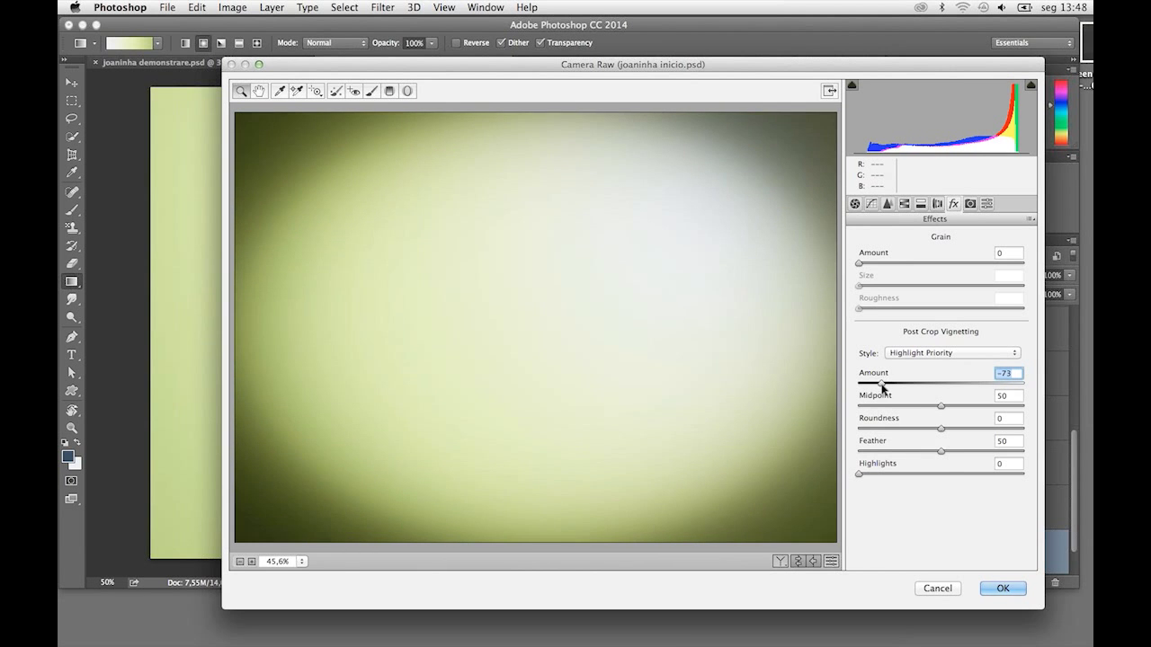
{"action": "left_click", "coordinate": [1004, 589]}
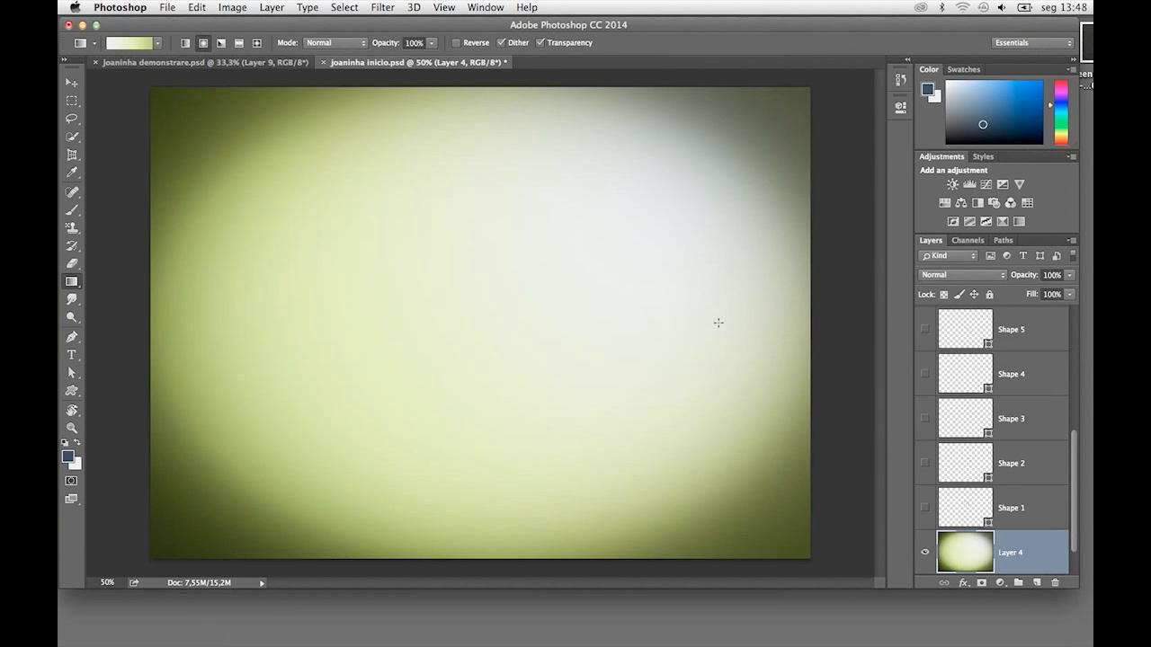
{"action": "mouse_move", "coordinate": [1075, 496]}
{"action": "left_mouse_down"}
{"action": "mouse_move", "coordinate": [1073, 519]}
{"action": "mouse_move", "coordinate": [1069, 490]}
{"action": "left_mouse_up"}
Add Layer 5 and ready a white 150-pixel brush
{"action": "left_click", "coordinate": [1037, 582]}
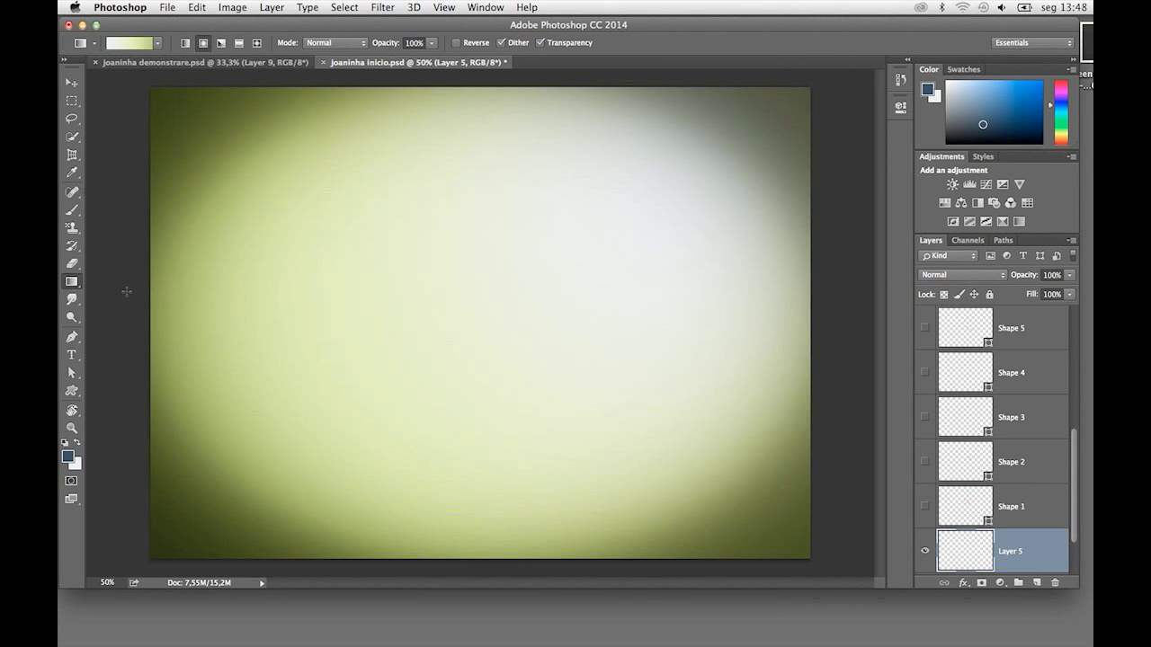
{"action": "left_click", "coordinate": [71, 212]}
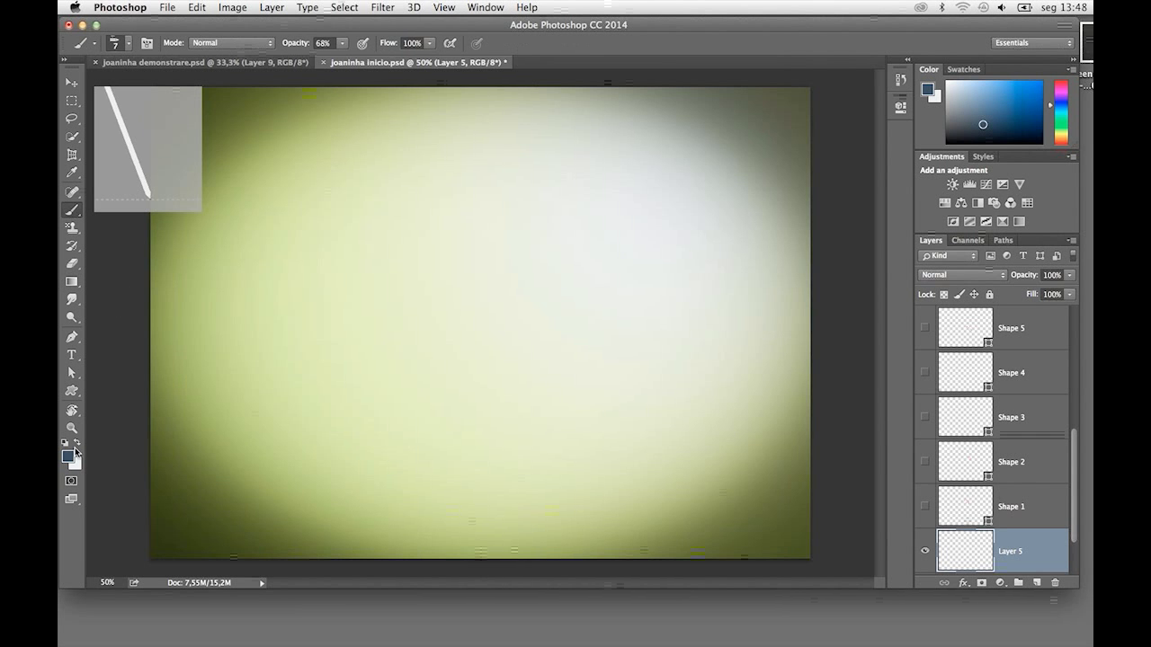
{"action": "left_click", "coordinate": [77, 443]}
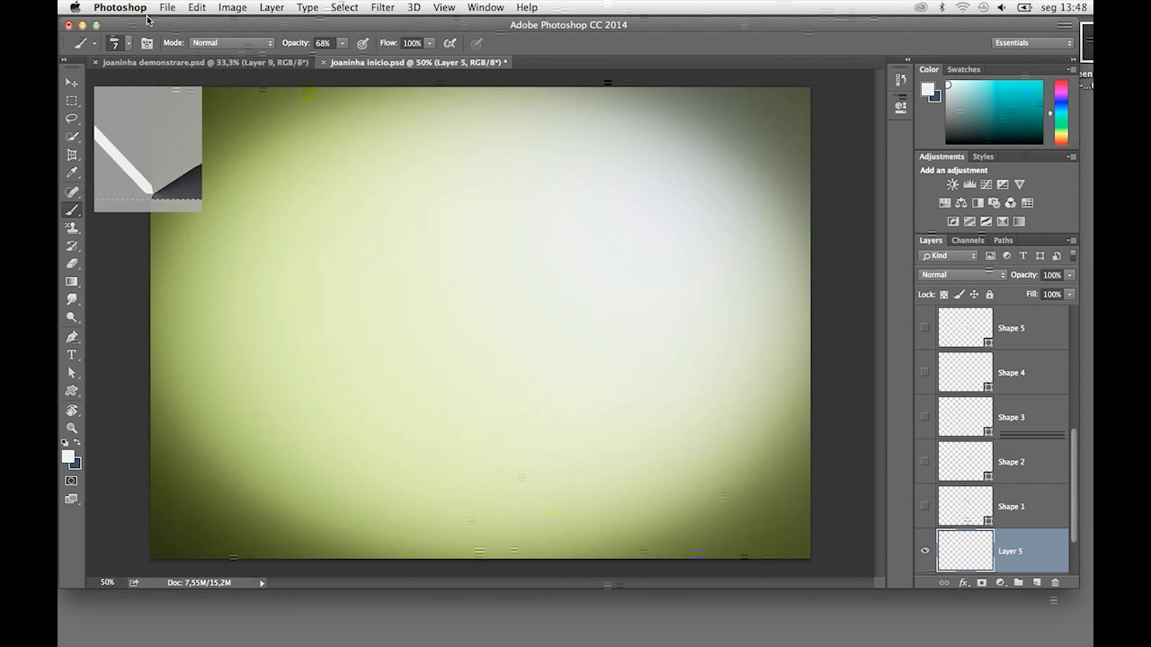
{"action": "left_click", "coordinate": [128, 43]}
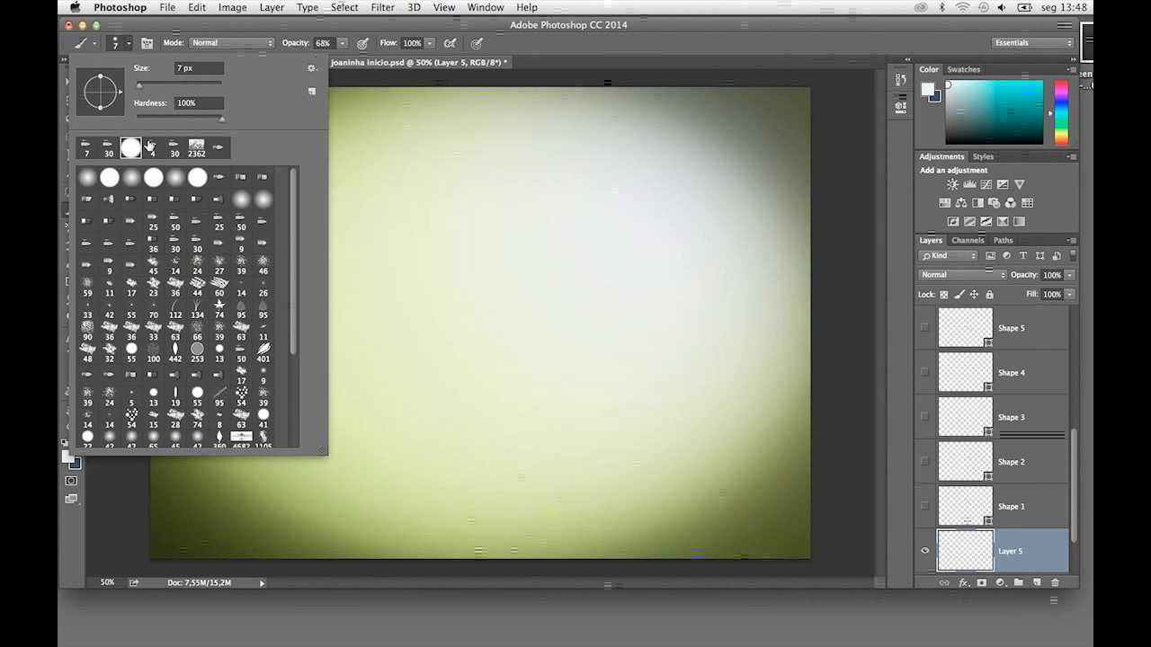
{"action": "left_click", "coordinate": [451, 261]}
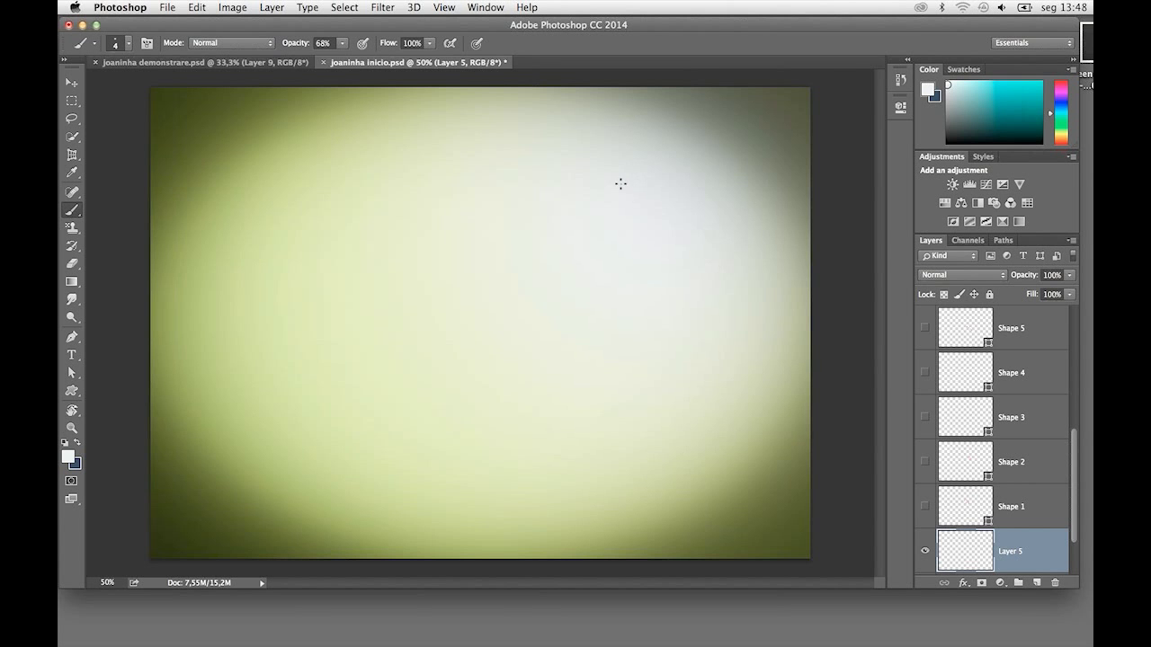
{"action": "key", "text": "bracketright"}
{"action": "key", "text": "bracketright"}
{"action": "key", "text": "bracketright"}
{"action": "mouse_move", "coordinate": [1076, 439]}
{"action": "left_mouse_down"}
{"action": "mouse_move", "coordinate": [1072, 472]}
{"action": "mouse_move", "coordinate": [1076, 441]}
{"action": "left_mouse_up"}
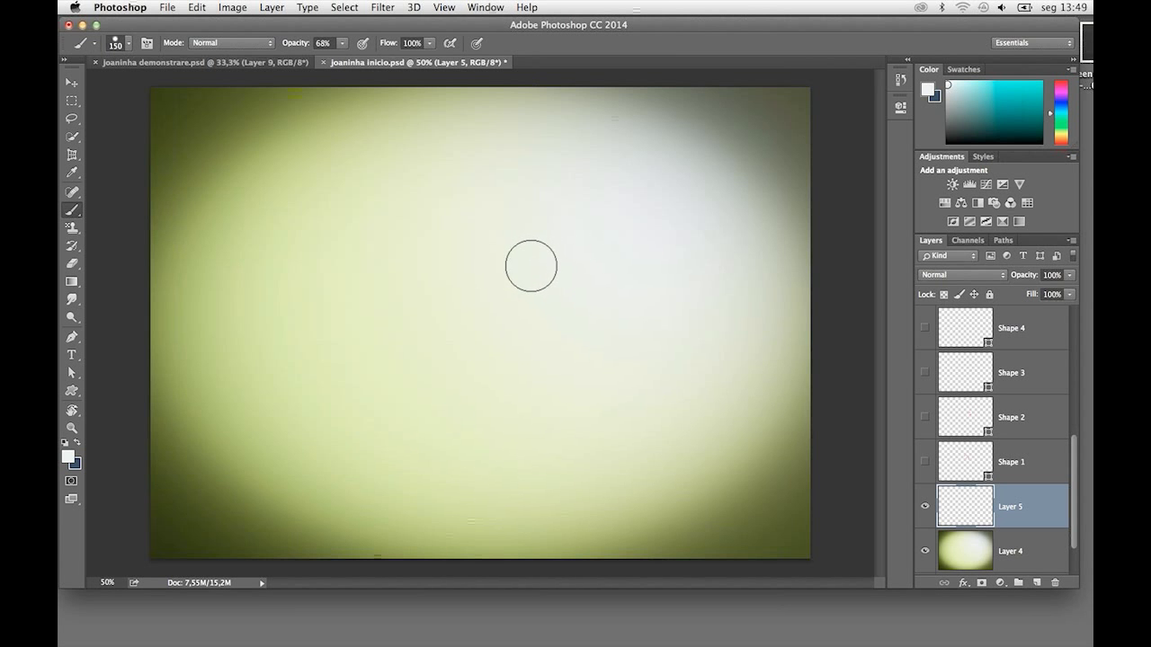
Set brush spacing to 92%, size jitter to Pen Pressure, and scattering to 471%
{"action": "left_click", "coordinate": [146, 44]}
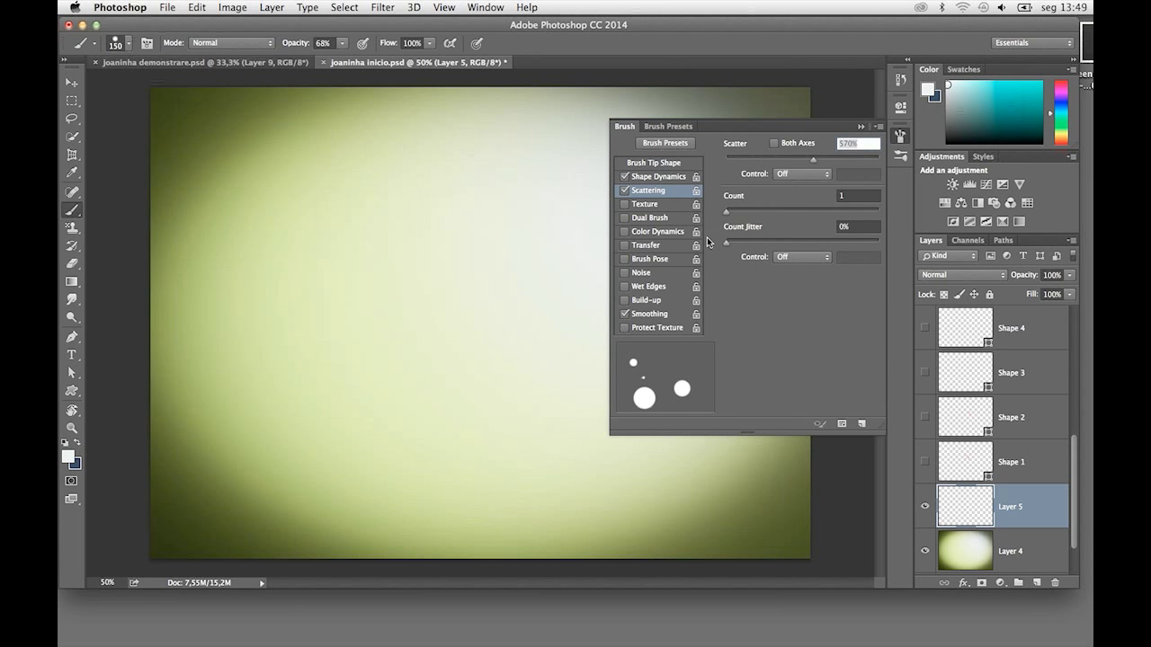
{"action": "left_click", "coordinate": [644, 164]}
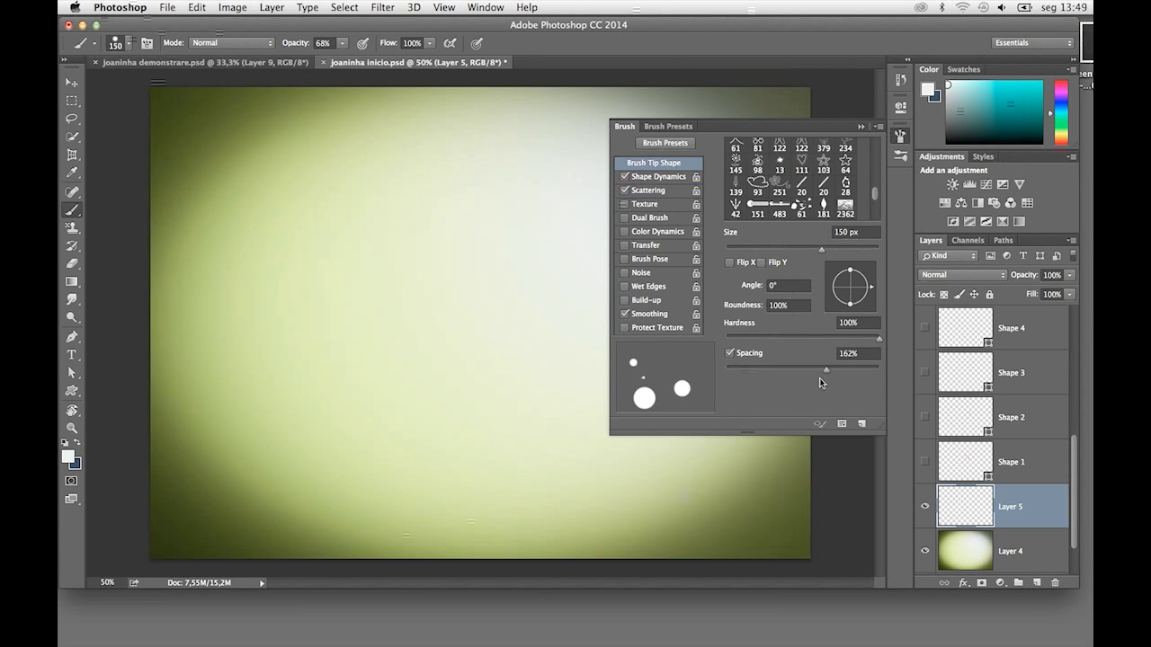
{"action": "mouse_move", "coordinate": [810, 372]}
{"action": "left_mouse_down"}
{"action": "mouse_move", "coordinate": [746, 369]}
{"action": "mouse_move", "coordinate": [795, 370]}
{"action": "left_mouse_up"}
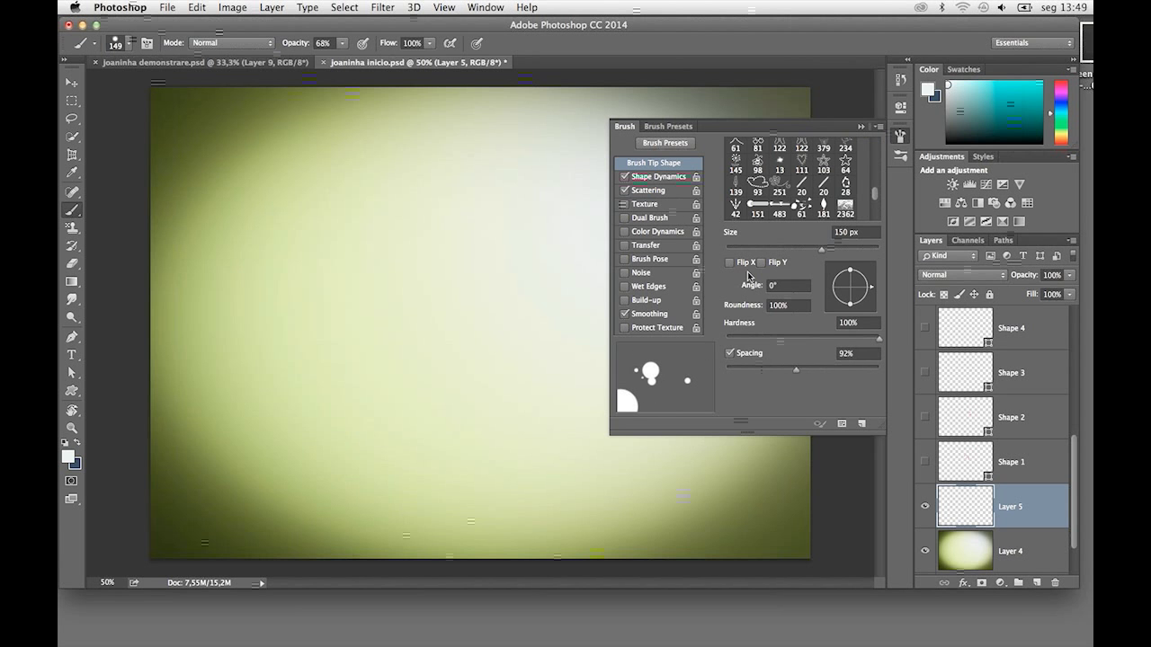
{"action": "left_click", "coordinate": [658, 177]}
{"action": "left_click", "coordinate": [798, 177]}
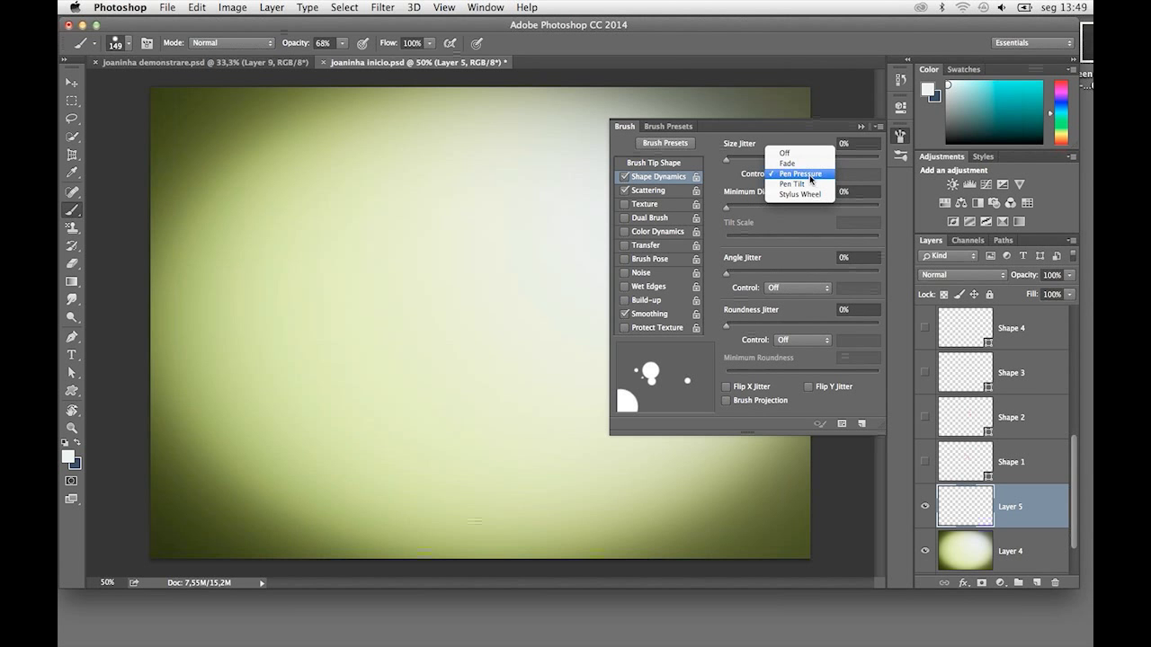
{"action": "left_click", "coordinate": [808, 175]}
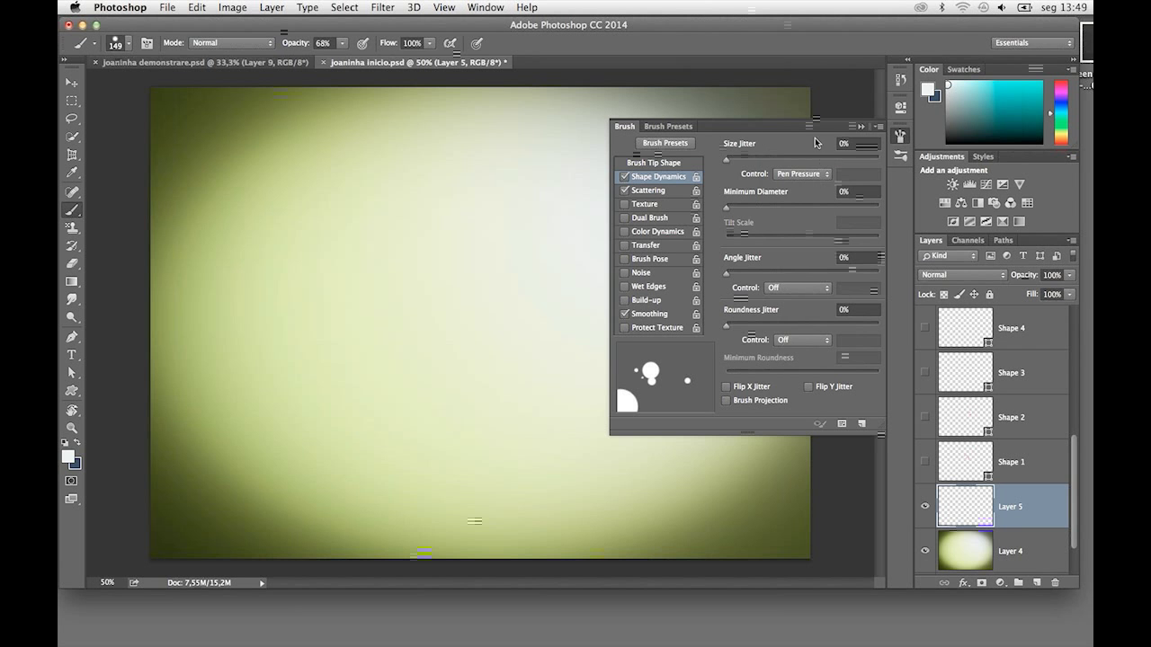
{"action": "left_click", "coordinate": [645, 191]}
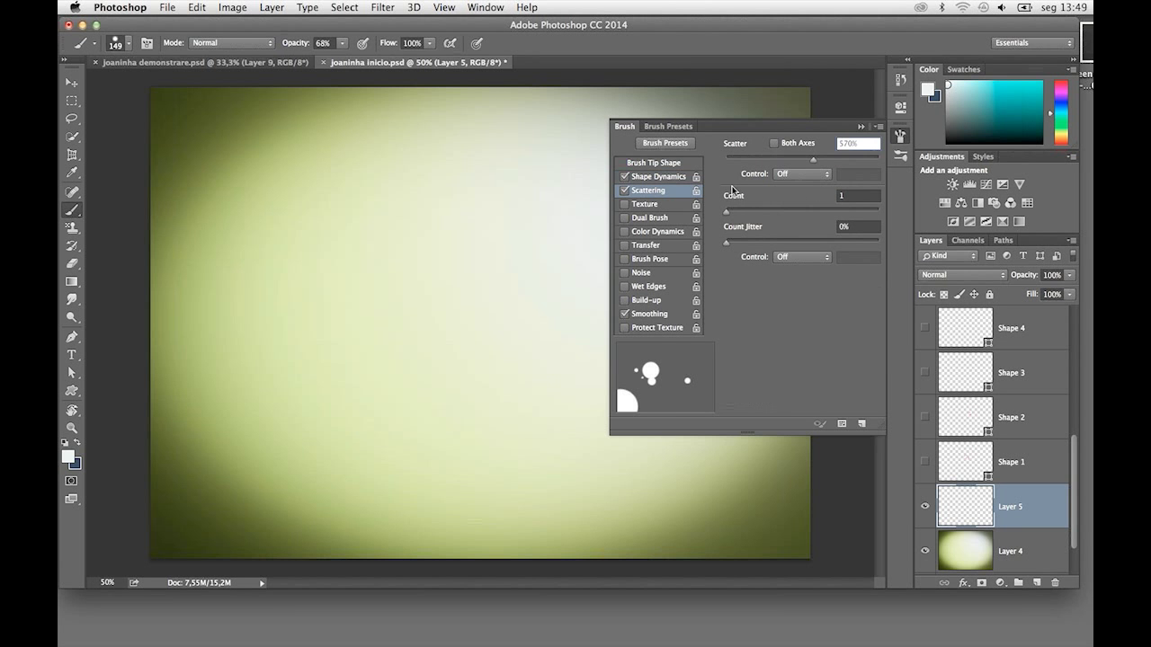
{"action": "left_click_drag", "start_coordinate": [800, 166], "coordinate": [805, 162]}
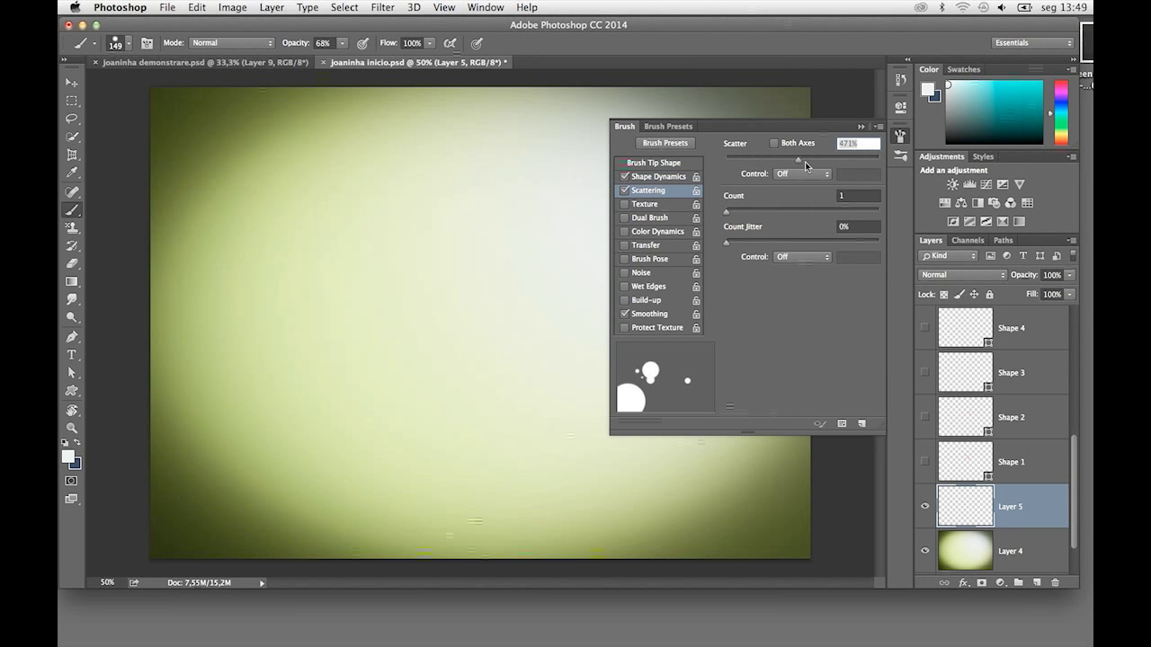
Paint trial scattered bokeh dabs on Layer 5, then clear them all
{"action": "left_click", "coordinate": [860, 128]}
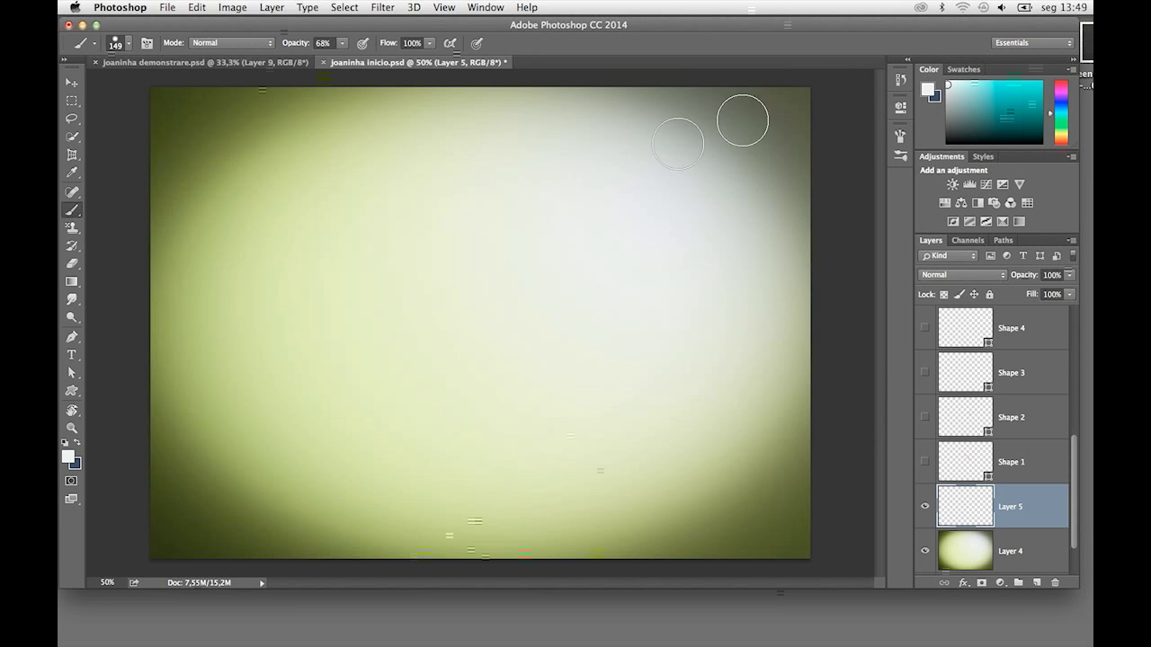
{"action": "left_click_drag", "start_coordinate": [693, 141], "coordinate": [665, 180]}
{"action": "mouse_move", "coordinate": [447, 278]}
{"action": "left_mouse_down"}
{"action": "mouse_move", "coordinate": [235, 290]}
{"action": "mouse_move", "coordinate": [765, 171]}
{"action": "left_mouse_up"}
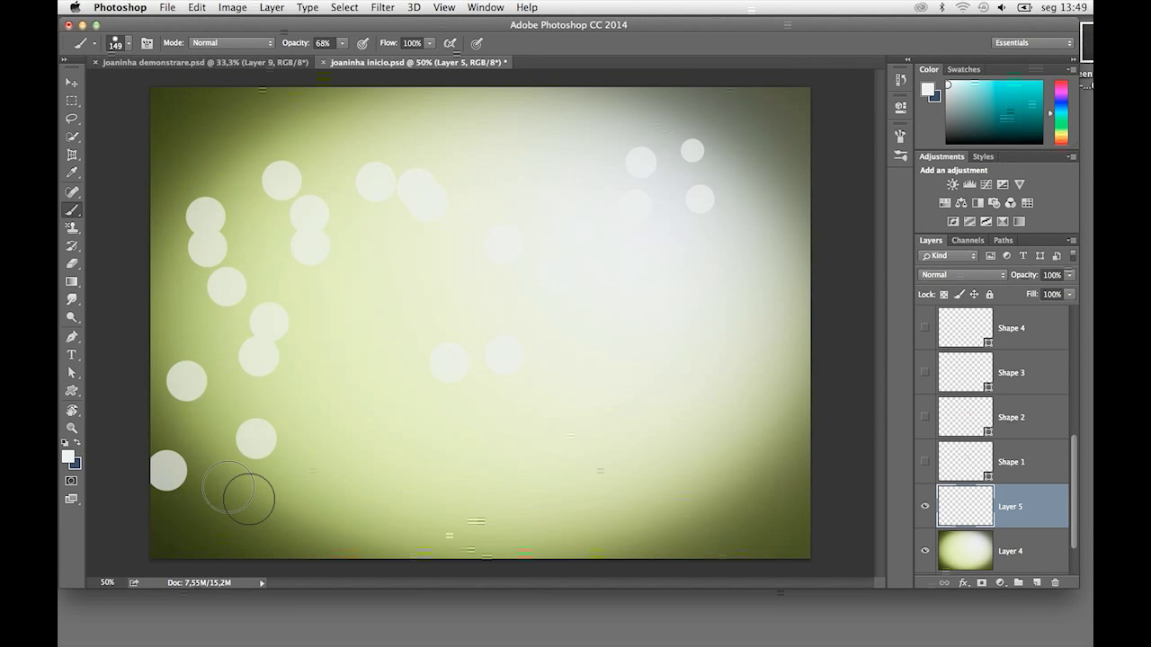
{"action": "left_click_drag", "start_coordinate": [559, 284], "coordinate": [706, 370]}
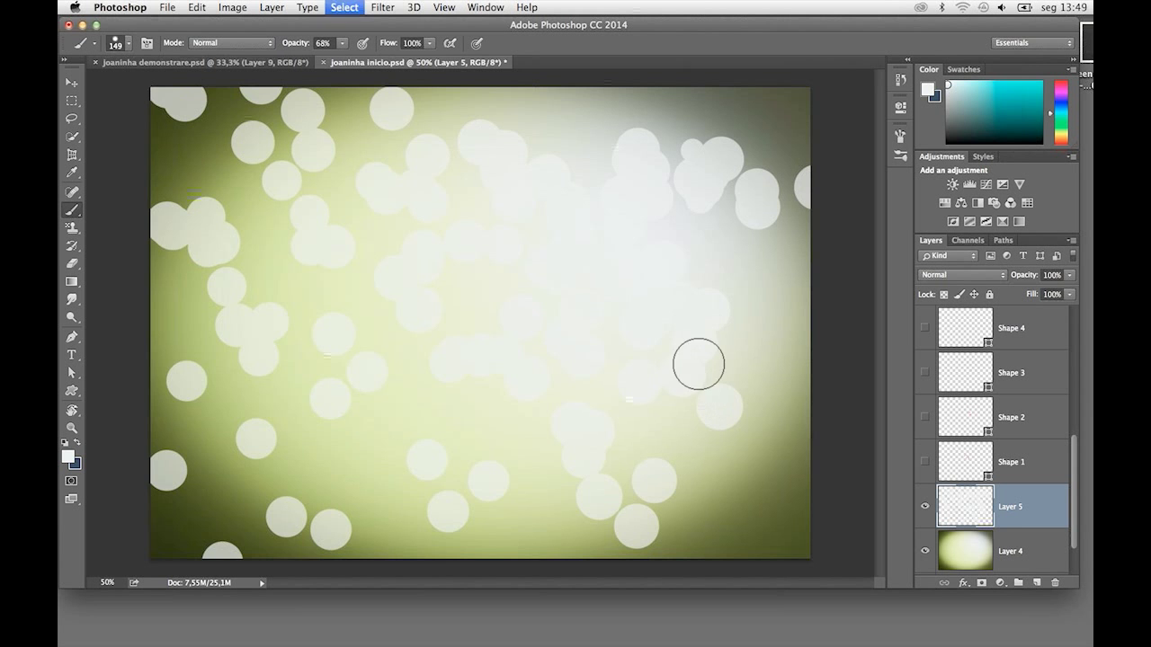
{"action": "key", "text": "super+a"}
{"action": "key", "text": "BackSpace"}
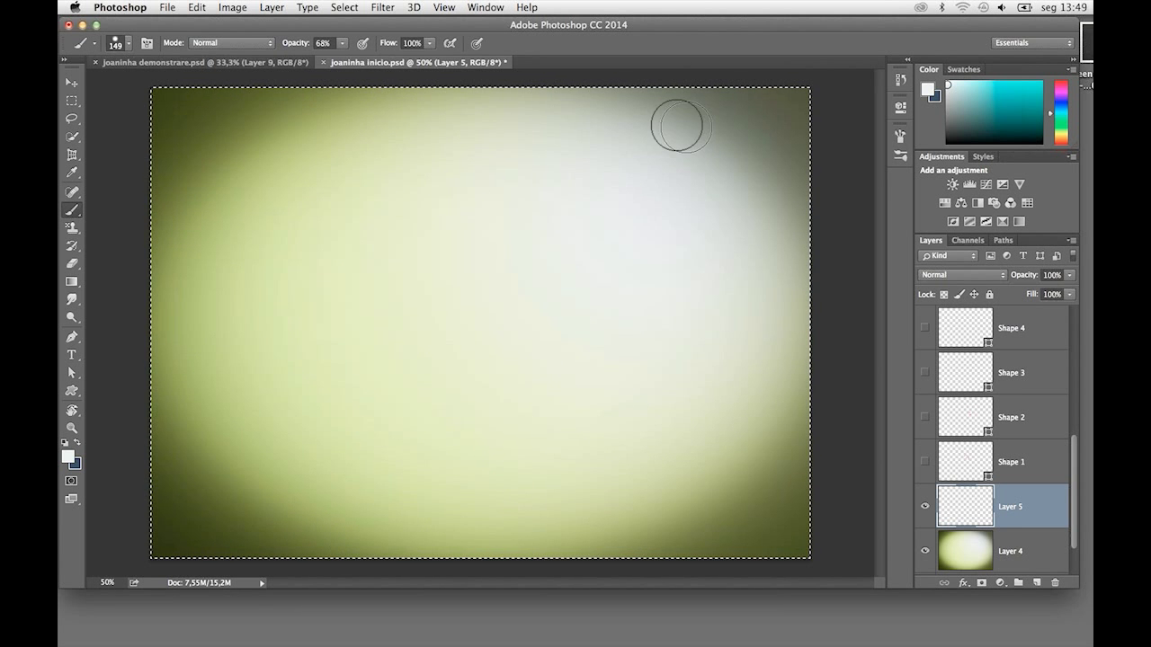
Repaint a fresh diagonal trail of bokeh dabs with a smaller brush
{"action": "key", "text": "bracketleft"}
{"action": "mouse_move", "coordinate": [694, 139]}
{"action": "left_mouse_down"}
{"action": "mouse_move", "coordinate": [345, 174]}
{"action": "mouse_move", "coordinate": [435, 254]}
{"action": "mouse_move", "coordinate": [275, 367]}
{"action": "mouse_move", "coordinate": [314, 386]}
{"action": "mouse_move", "coordinate": [369, 538]}
{"action": "mouse_move", "coordinate": [619, 422]}
{"action": "mouse_move", "coordinate": [714, 308]}
{"action": "mouse_move", "coordinate": [350, 455]}
{"action": "mouse_move", "coordinate": [210, 244]}
{"action": "mouse_move", "coordinate": [171, 329]}
{"action": "left_mouse_up"}
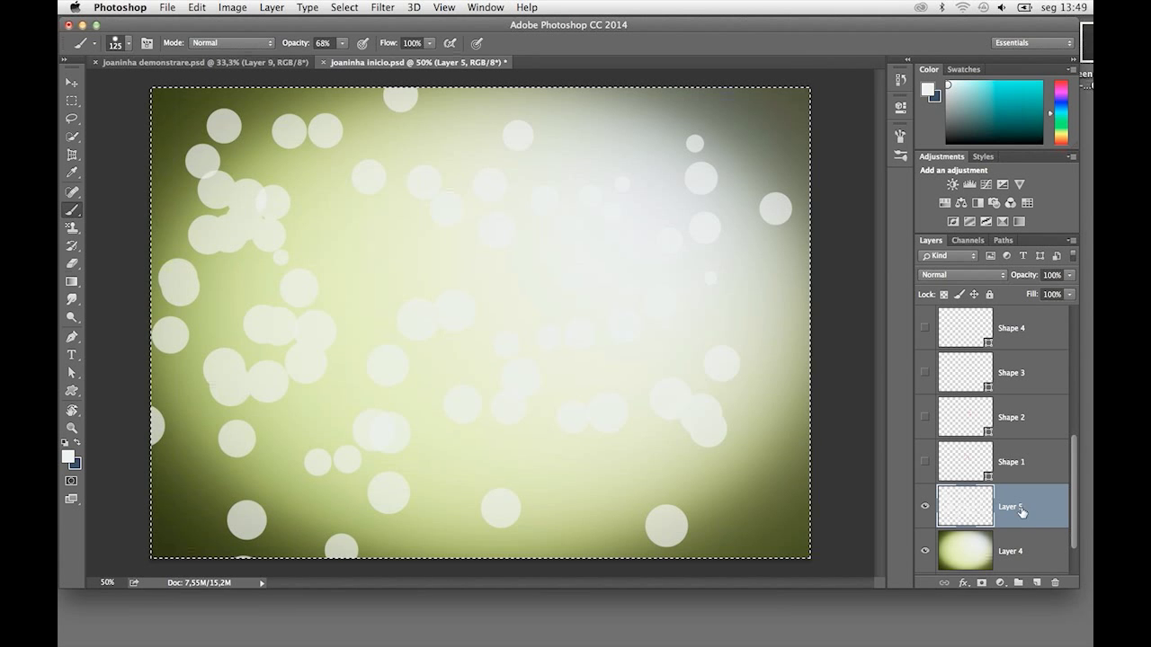
{"action": "left_click", "coordinate": [384, 8]}
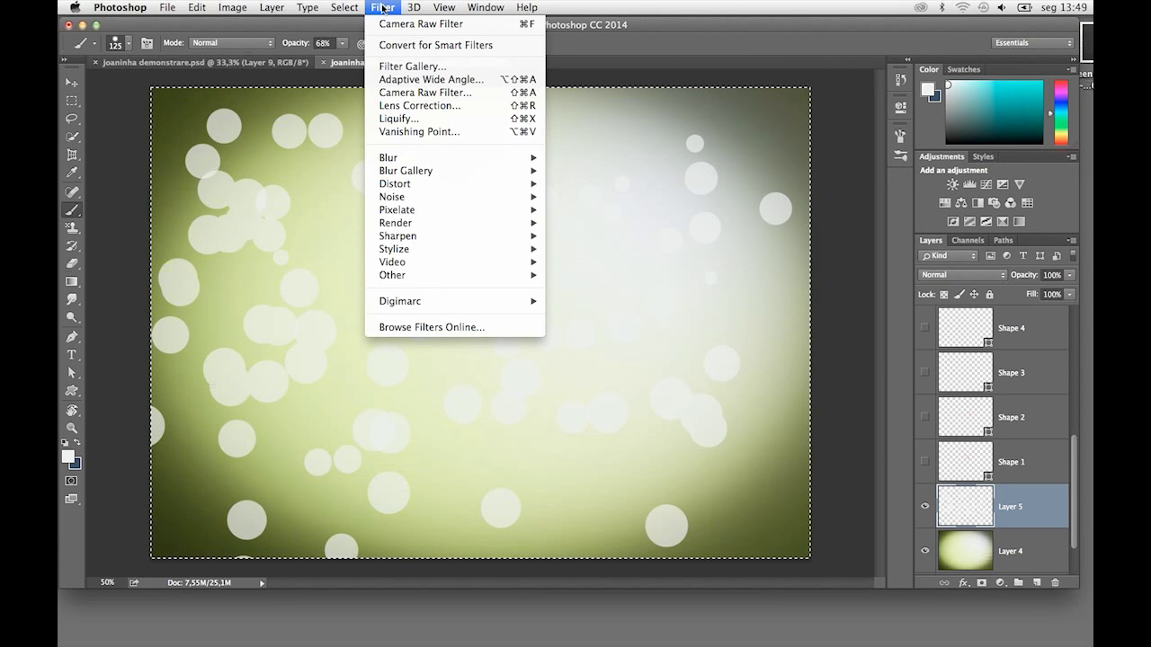
{"action": "mouse_move", "coordinate": [422, 157]}
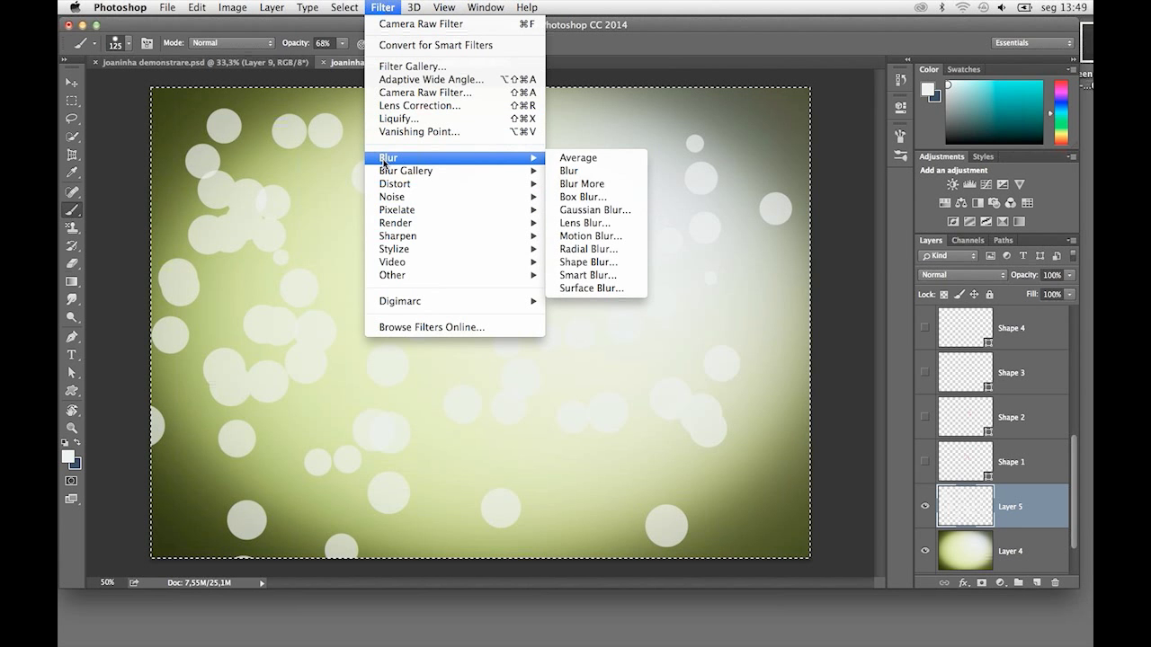
Soften the Layer 5 bokeh dabs with a heavy Gaussian Blur
{"action": "left_click", "coordinate": [609, 212]}
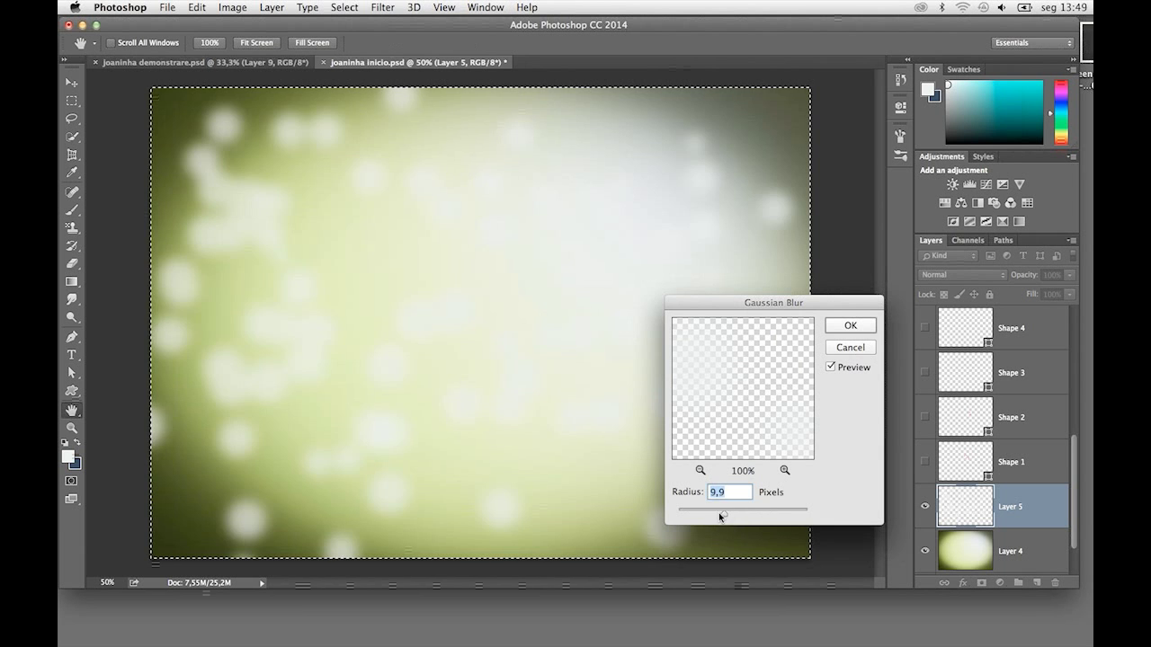
{"action": "left_click_drag", "start_coordinate": [719, 517], "coordinate": [742, 519]}
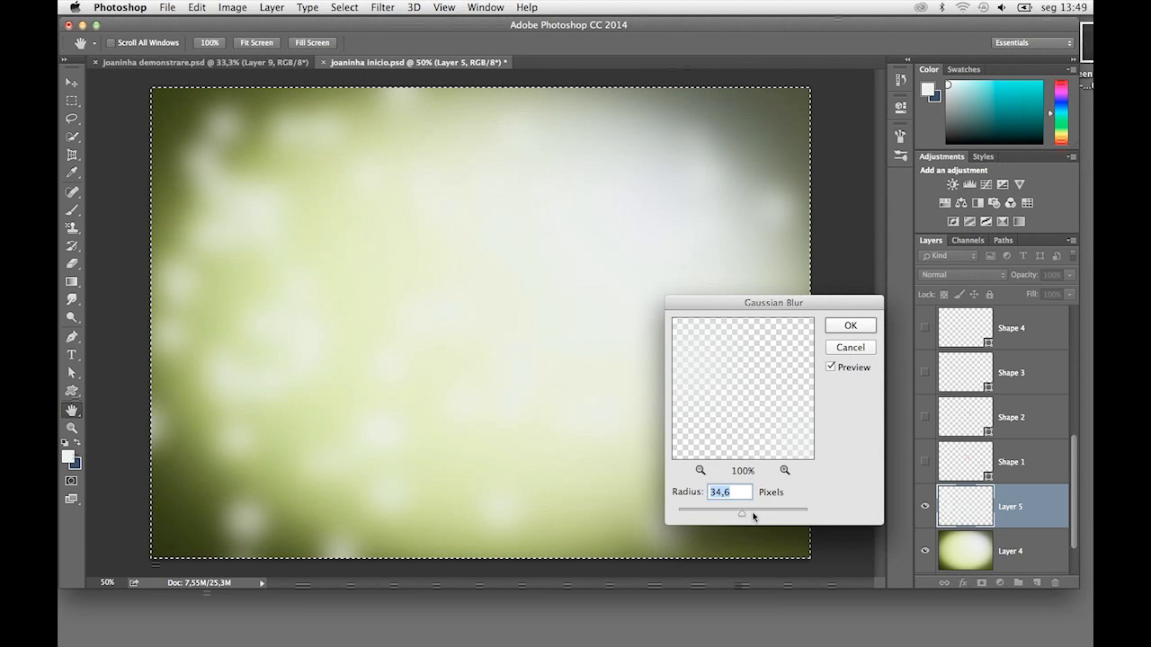
{"action": "left_click", "coordinate": [850, 326]}
{"action": "key", "text": "b"}
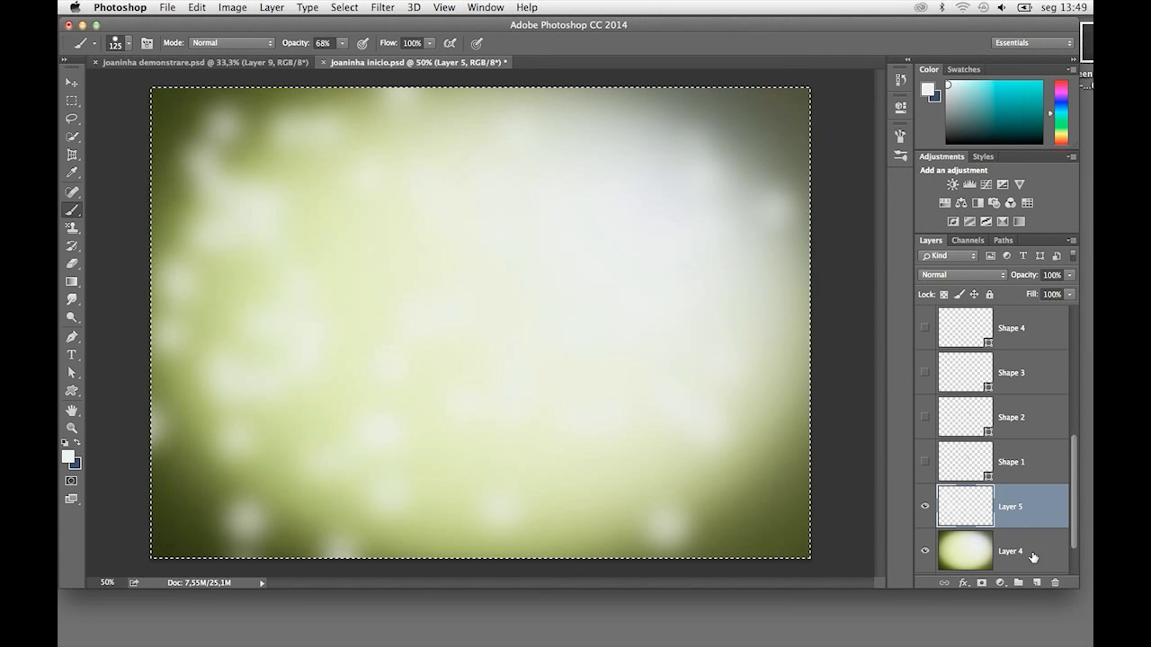
Paint smaller bokeh dots on a new Layer 6 and set it to Overlay blending
{"action": "left_click", "coordinate": [1039, 584]}
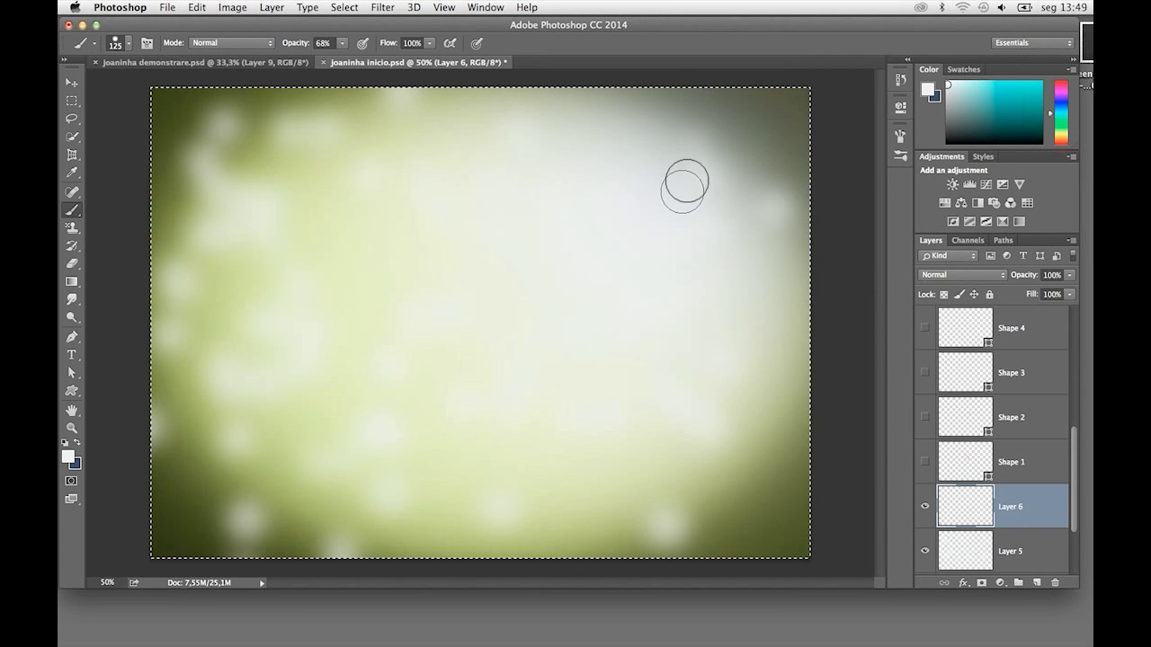
{"action": "key", "text": "bracketleft"}
{"action": "key", "text": "bracketleft"}
{"action": "left_click", "coordinate": [706, 117]}
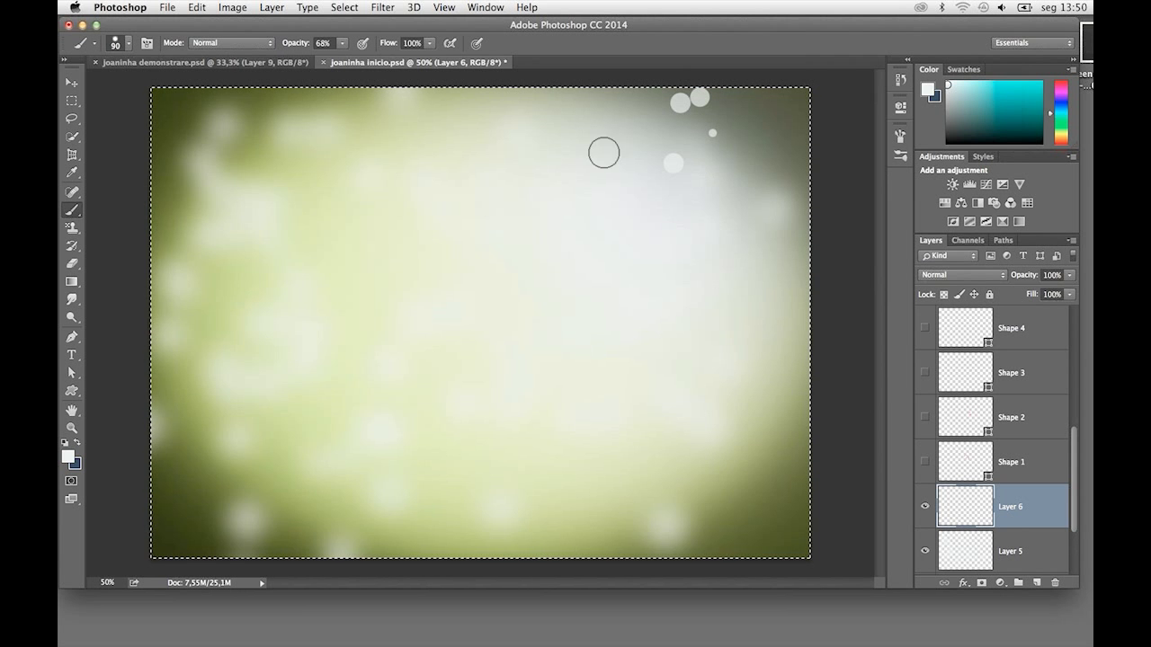
{"action": "left_click", "coordinate": [603, 152]}
{"action": "left_click", "coordinate": [389, 153]}
{"action": "mouse_move", "coordinate": [254, 170]}
{"action": "left_mouse_down"}
{"action": "mouse_move", "coordinate": [534, 249]}
{"action": "mouse_move", "coordinate": [214, 498]}
{"action": "mouse_move", "coordinate": [447, 318]}
{"action": "mouse_move", "coordinate": [598, 381]}
{"action": "mouse_move", "coordinate": [729, 336]}
{"action": "mouse_move", "coordinate": [567, 189]}
{"action": "mouse_move", "coordinate": [802, 231]}
{"action": "mouse_move", "coordinate": [782, 103]}
{"action": "left_mouse_up"}
{"action": "left_click", "coordinate": [976, 275]}
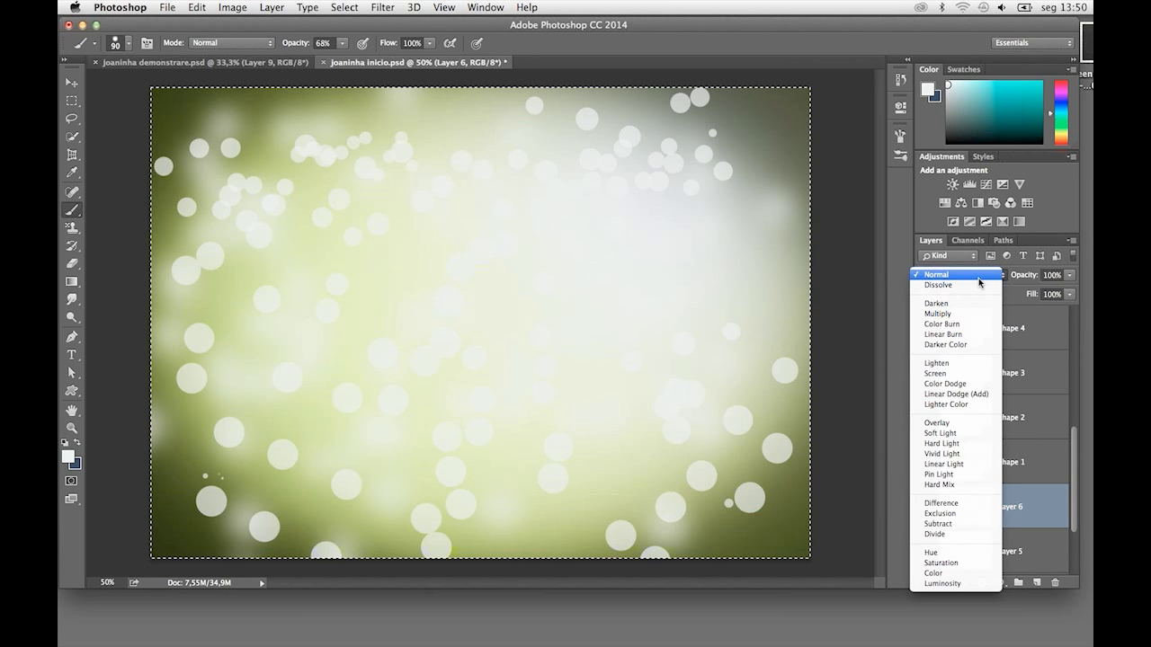
{"action": "left_click", "coordinate": [951, 422]}
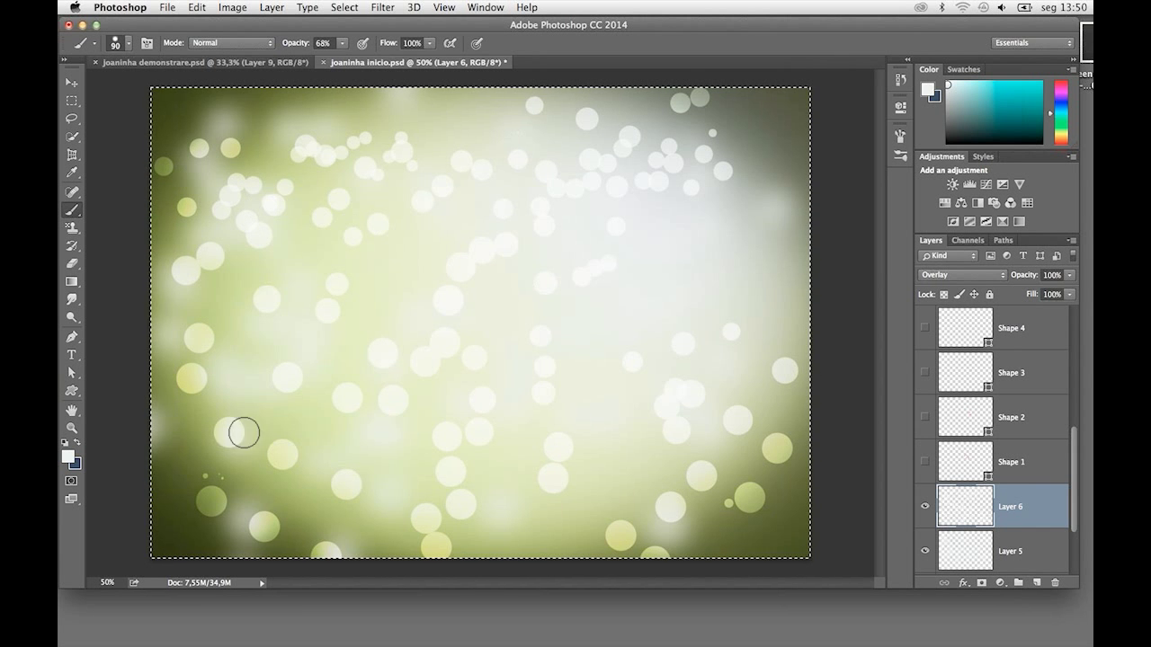
{"action": "left_click", "coordinate": [382, 8]}
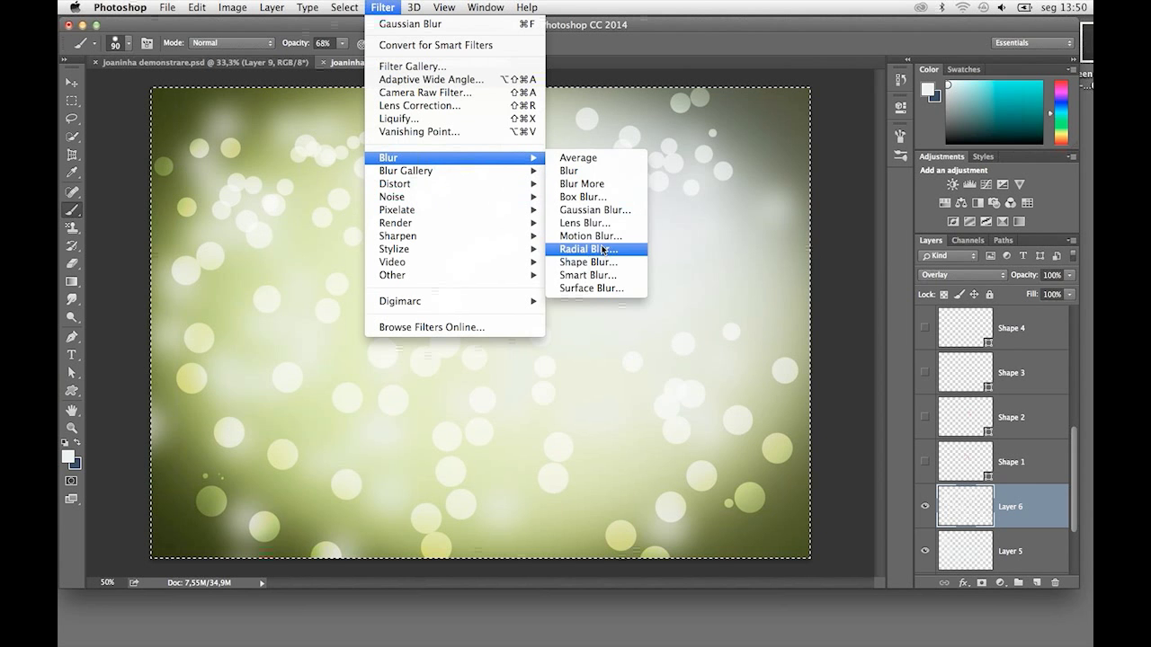
{"action": "mouse_move", "coordinate": [454, 158]}
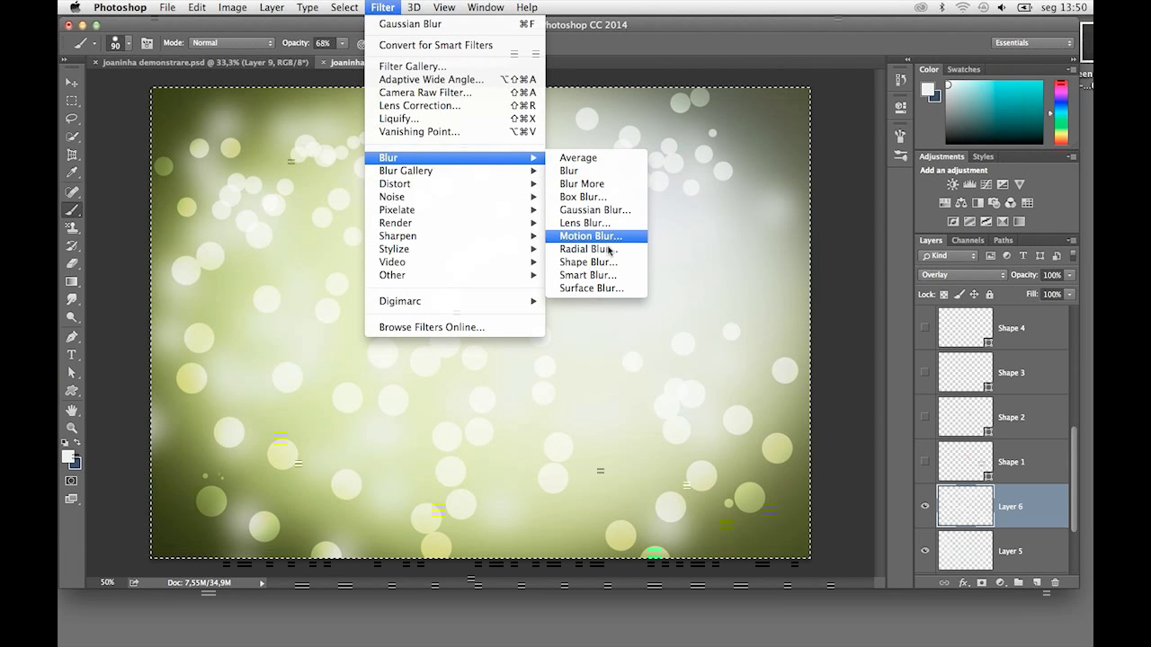
Apply a light Gaussian Blur to the small dots on Layer 6
{"action": "left_click", "coordinate": [593, 210]}
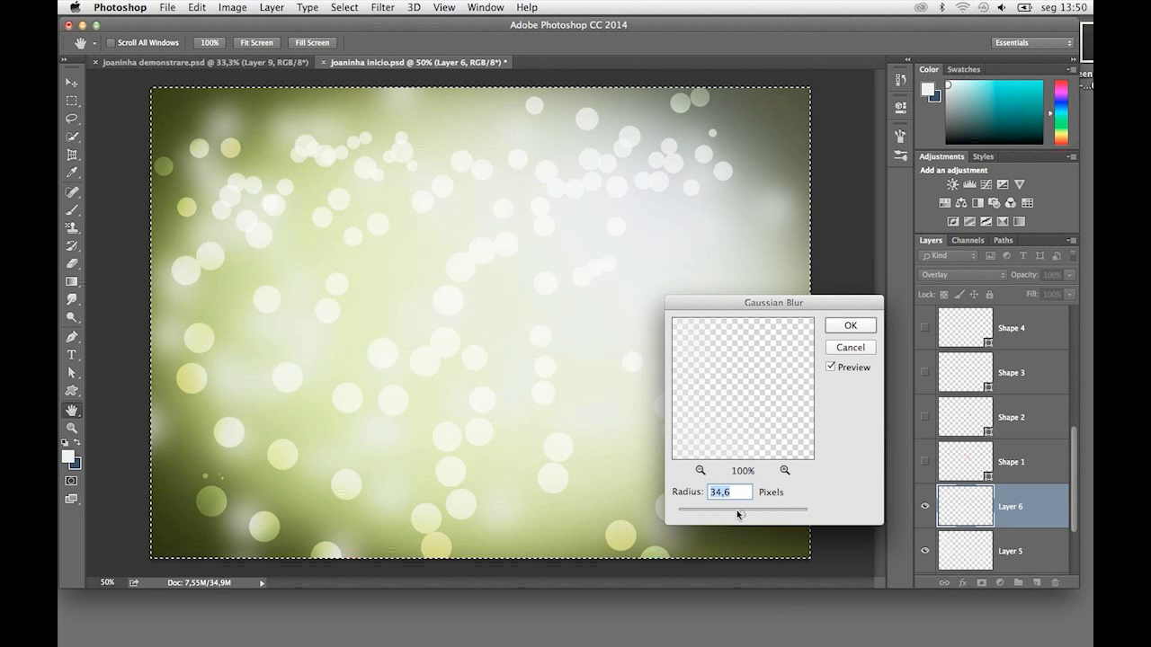
{"action": "left_click_drag", "start_coordinate": [736, 510], "coordinate": [715, 511]}
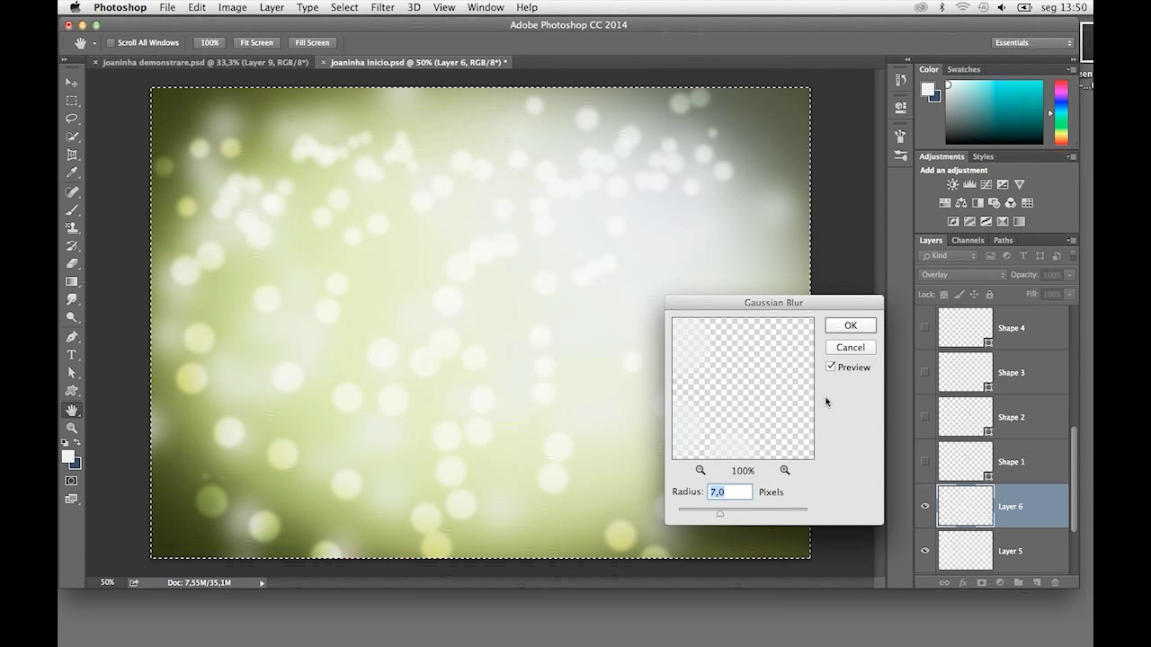
{"action": "left_click", "coordinate": [848, 327]}
{"action": "key", "text": "b"}
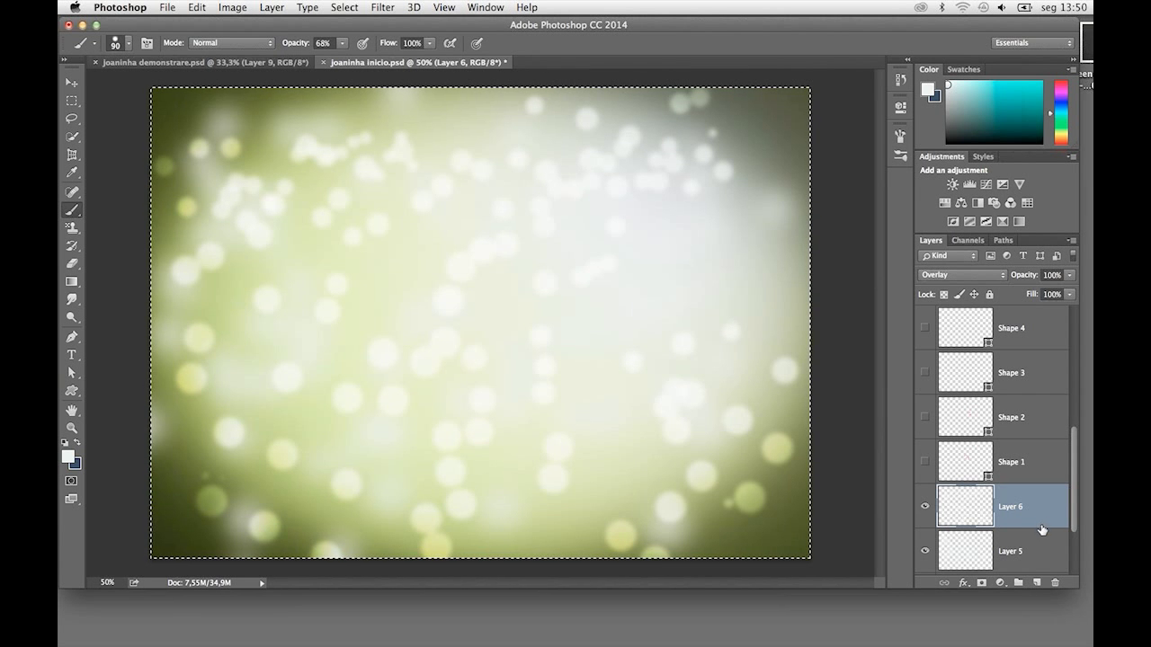
Merge Layers 6, 5 and 4 into a single background layer
{"action": "scroll", "coordinate": [1071, 539], "scroll_direction": "down", "scroll_amount": 1}
{"action": "scroll", "coordinate": [1025, 458], "scroll_direction": "down", "scroll_amount": 1}
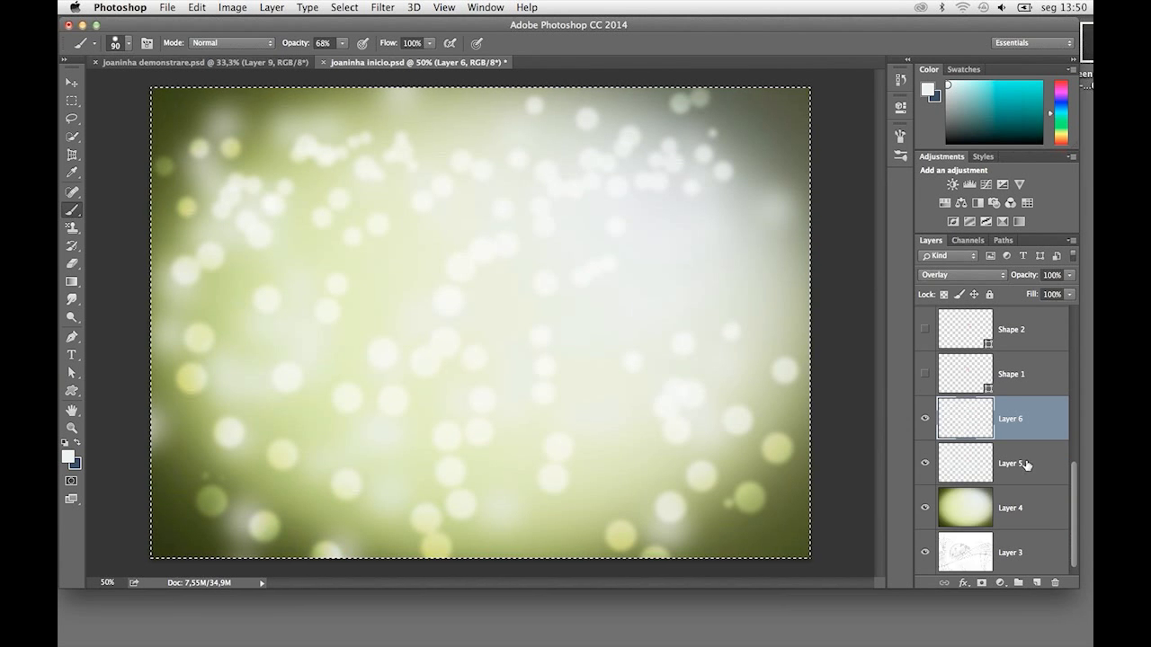
{"action": "left_click", "coordinate": [1025, 460], "text": "shift"}
{"action": "left_click", "coordinate": [1030, 515], "text": "shift"}
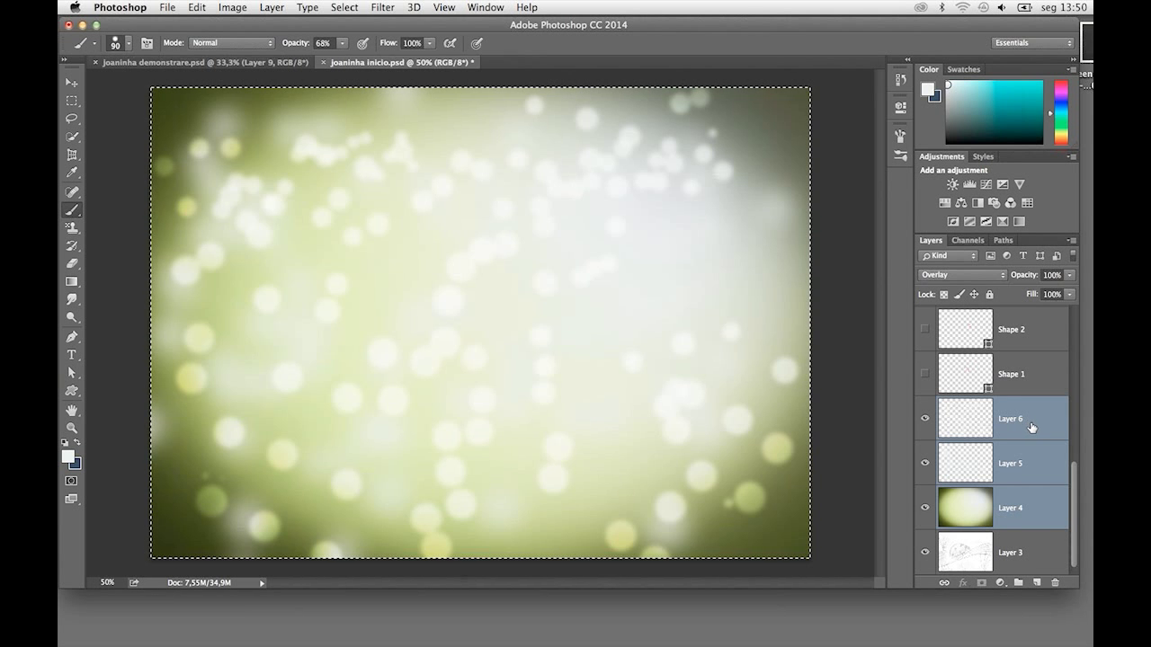
{"action": "key", "text": "ctrl+e"}
{"action": "left_click", "coordinate": [927, 515]}
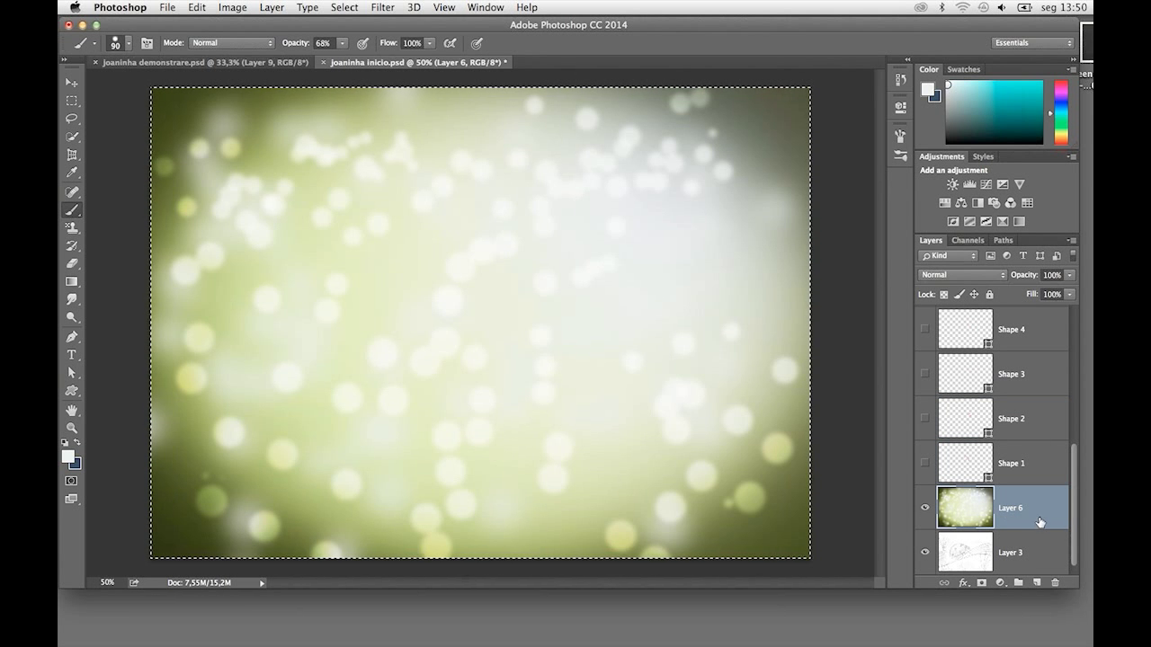
Darken the Layer 6 bokeh backdrop and add contrast with a pulled-down Curves adjustment
{"action": "left_click", "coordinate": [235, 8]}
{"action": "mouse_move", "coordinate": [255, 45]}
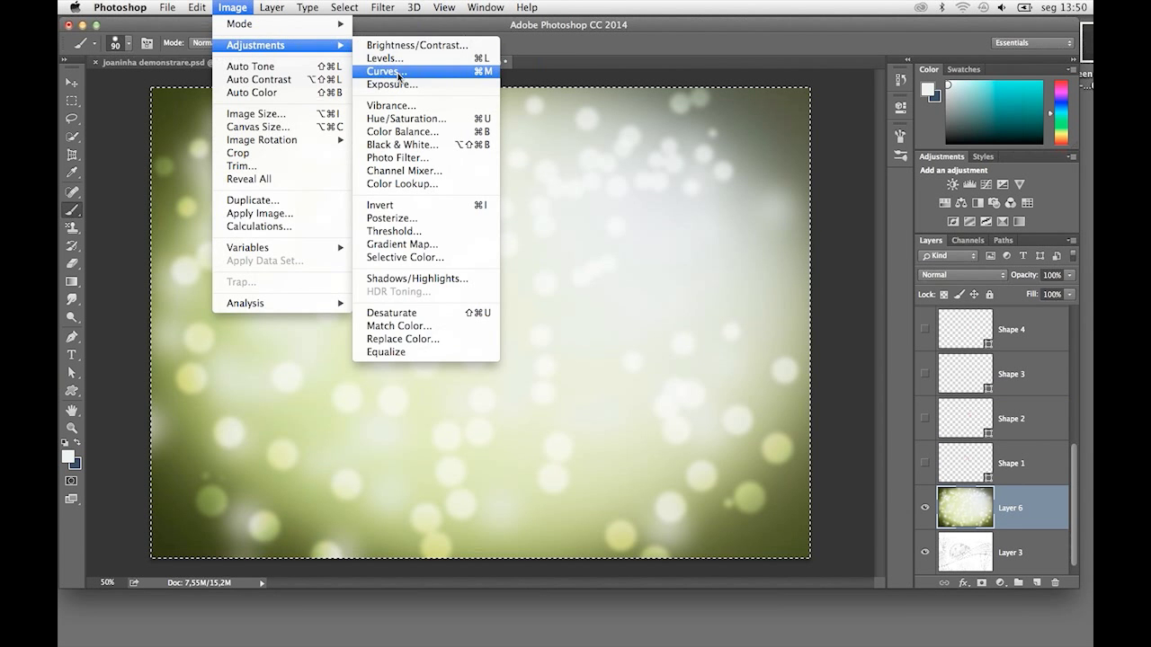
{"action": "key", "text": "super+m"}
{"action": "left_click_drag", "start_coordinate": [787, 347], "coordinate": [803, 361]}
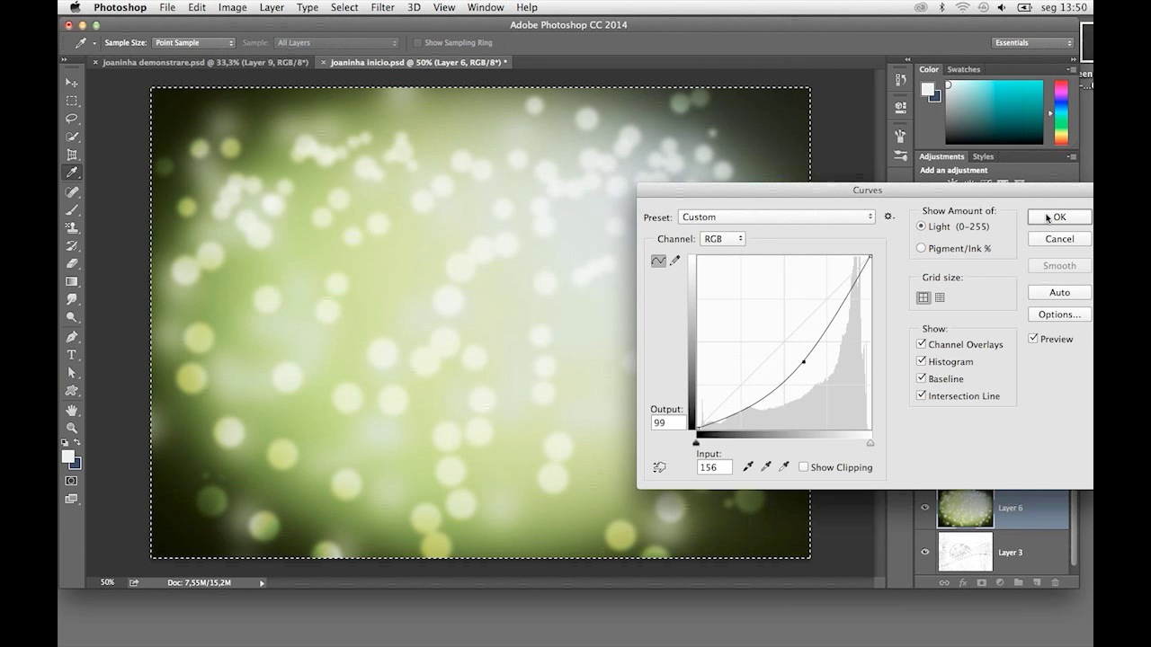
{"action": "left_click", "coordinate": [1049, 219]}
Deselect and move the Layer 3 ladybug sketch above Layer 6
{"action": "key", "text": "b"}
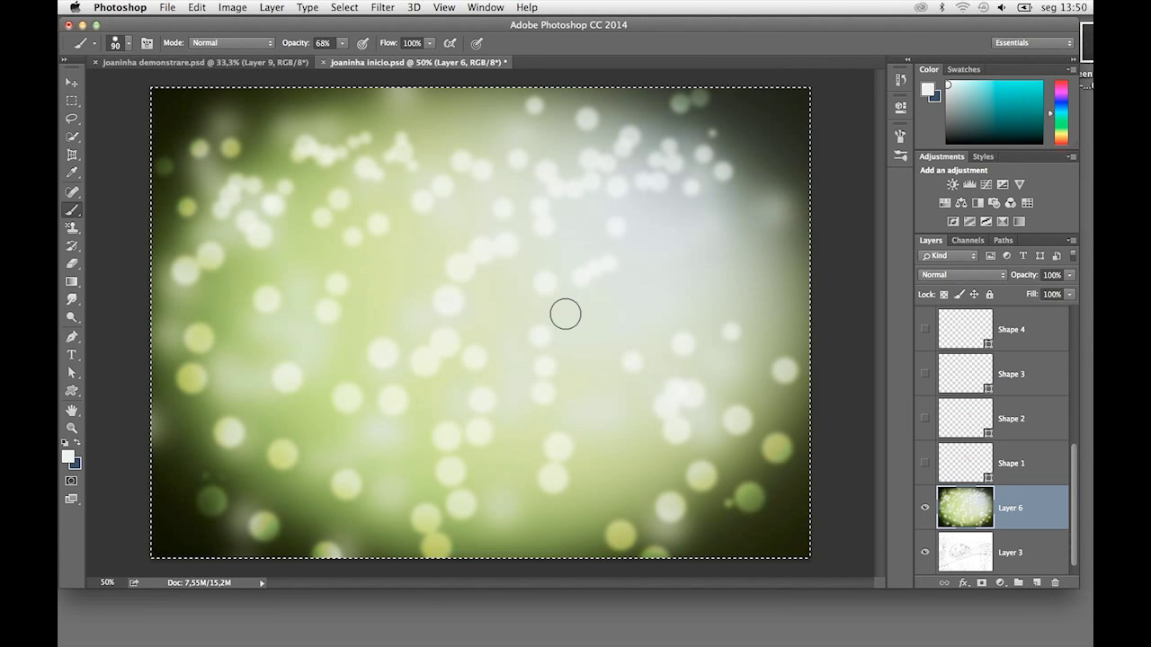
{"action": "key", "text": "super+d"}
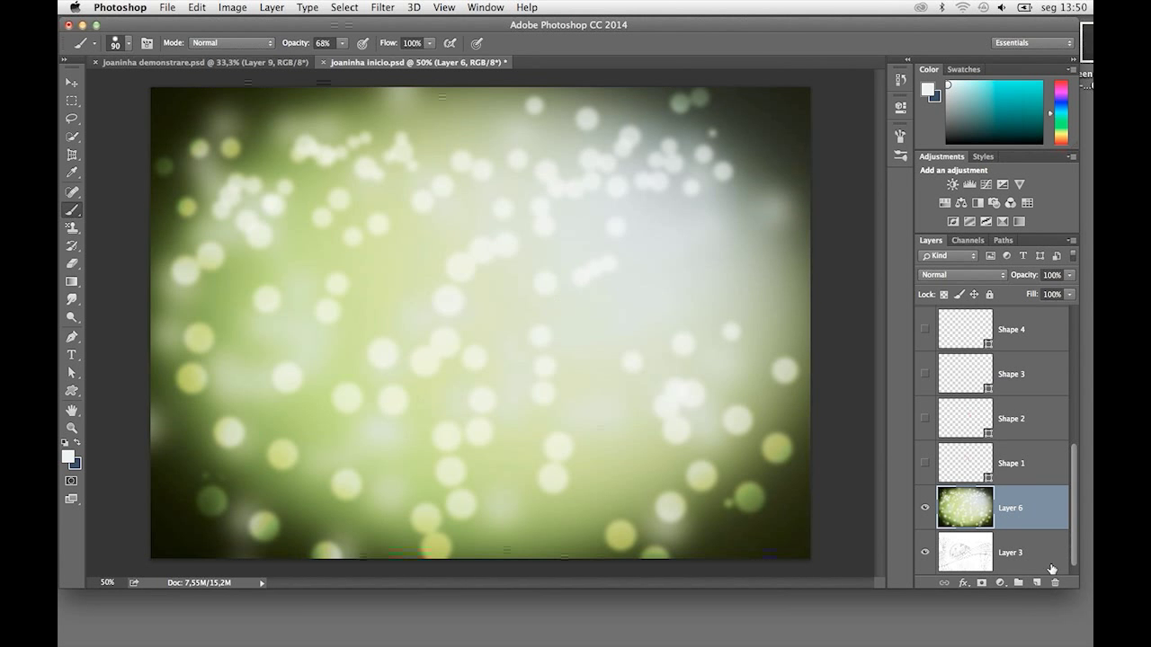
{"action": "left_click_drag", "start_coordinate": [1052, 568], "coordinate": [1011, 450]}
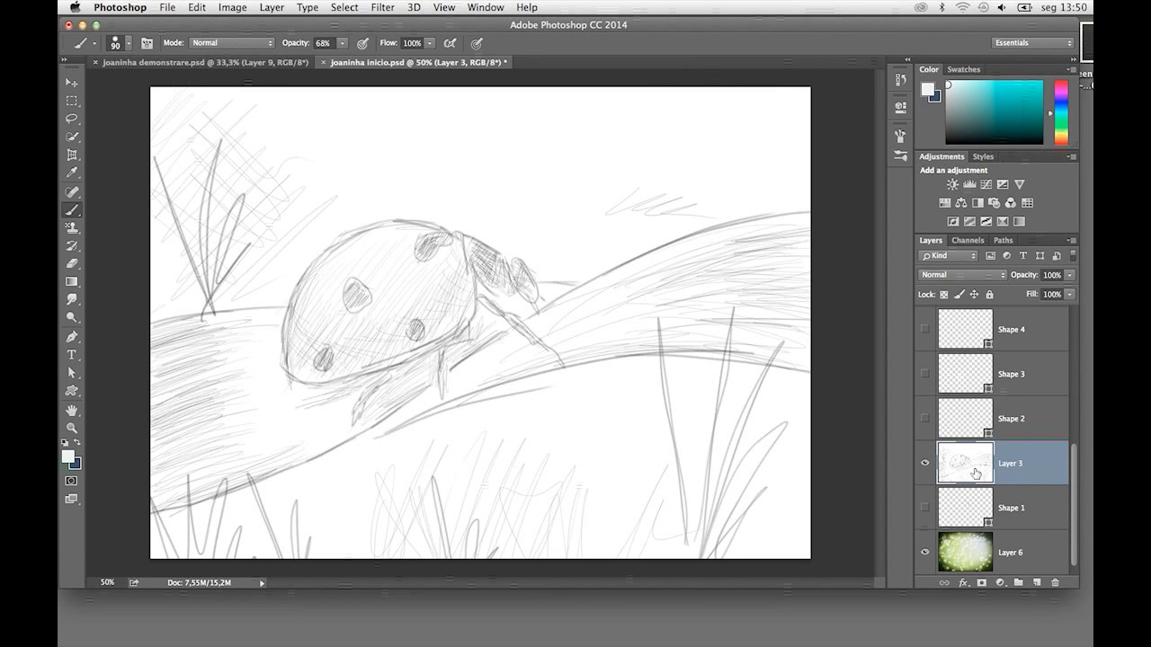
Add empty Layer 7, marquee a wide rectangle over the ladybug, and hide the sketch
{"action": "left_click", "coordinate": [926, 464]}
{"action": "left_click", "coordinate": [1037, 583]}
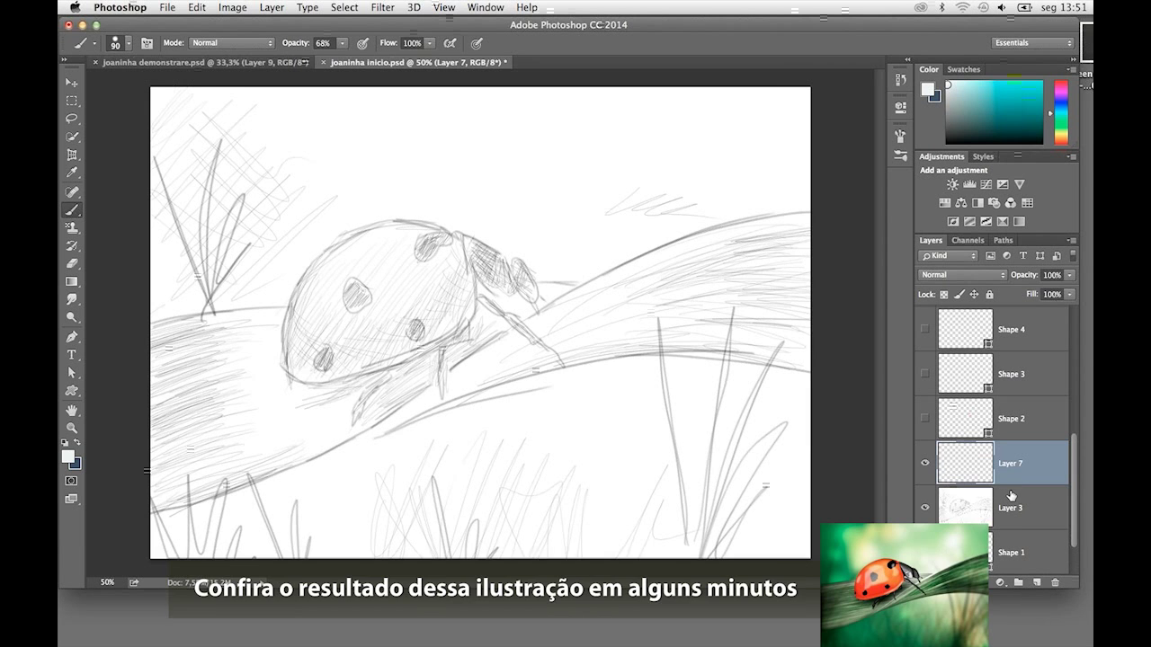
{"action": "left_click", "coordinate": [72, 99]}
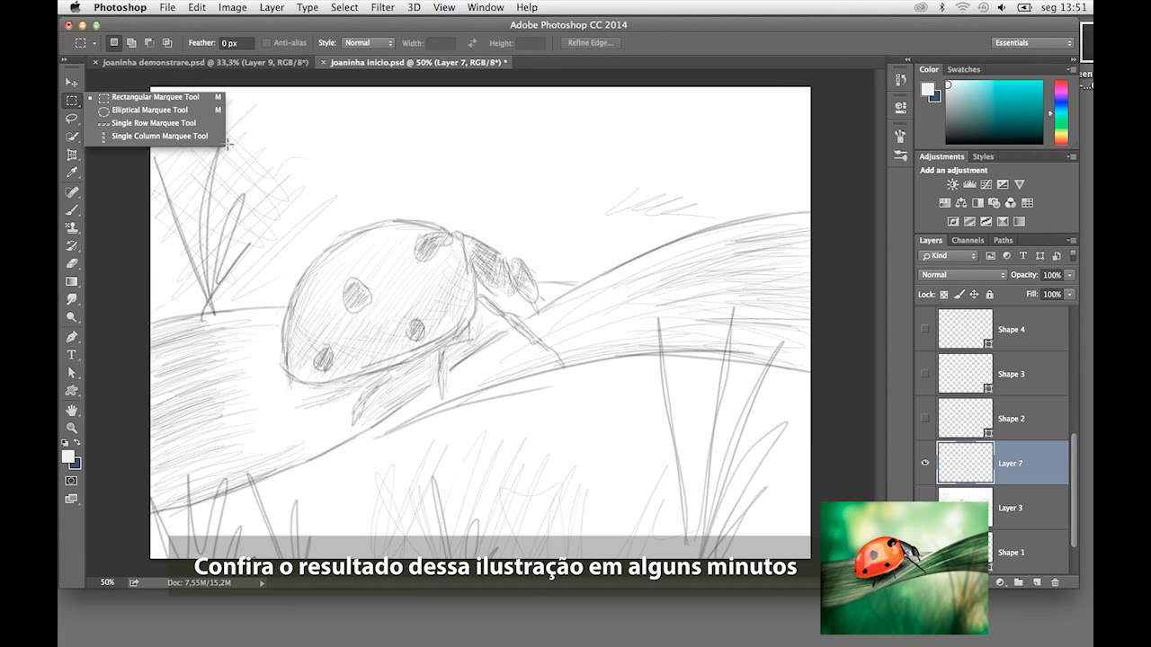
{"action": "left_click", "coordinate": [194, 220]}
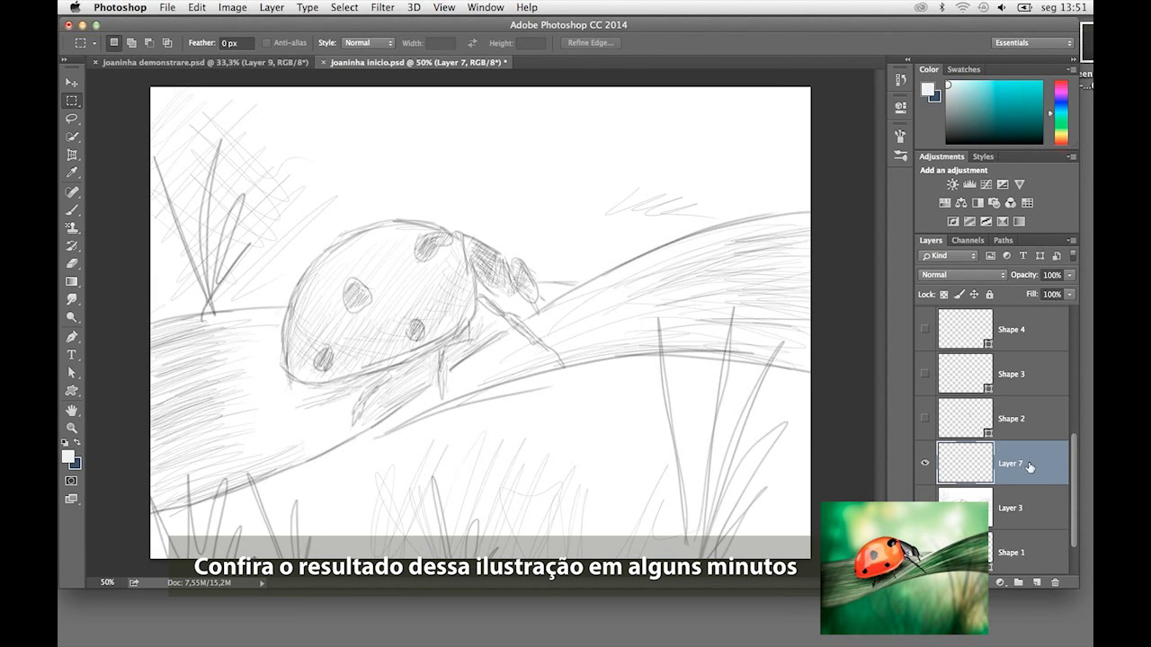
{"action": "key", "text": "ctrl+c"}
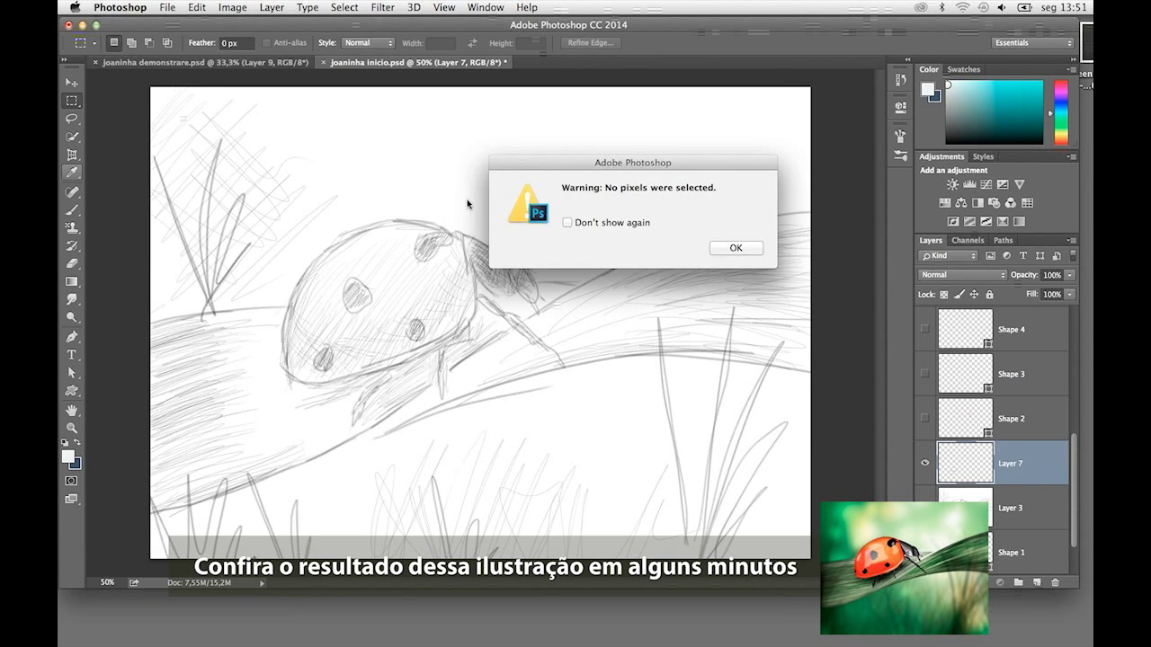
{"action": "left_click", "coordinate": [739, 246]}
{"action": "left_click_drag", "start_coordinate": [207, 212], "coordinate": [775, 401]}
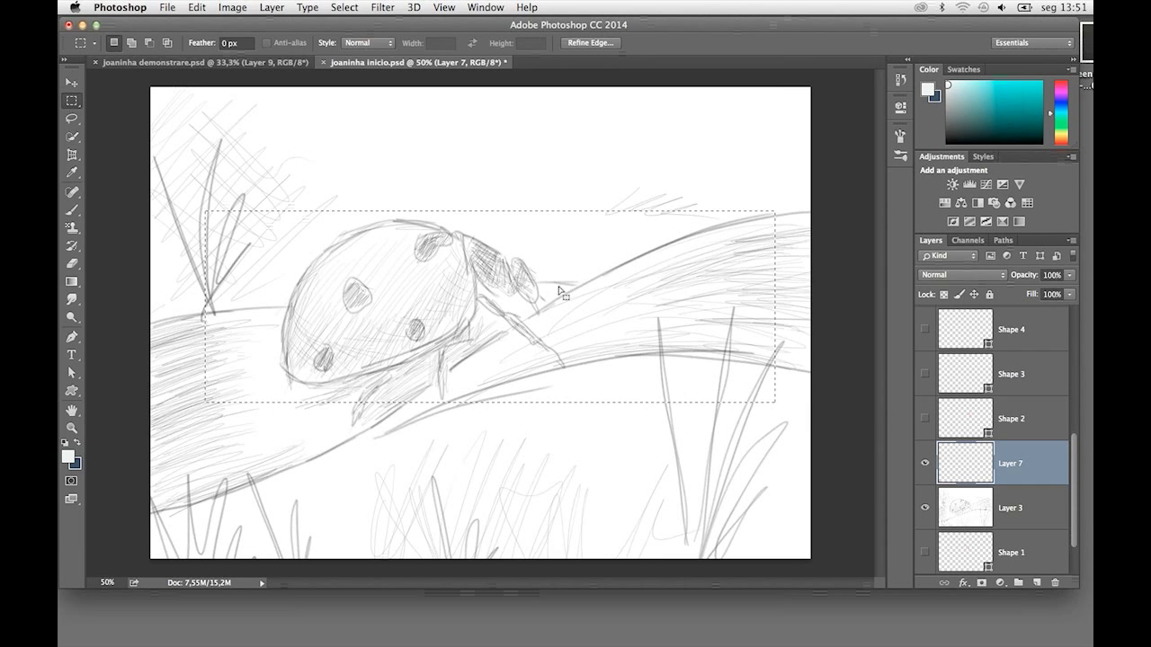
{"action": "left_click", "coordinate": [925, 509]}
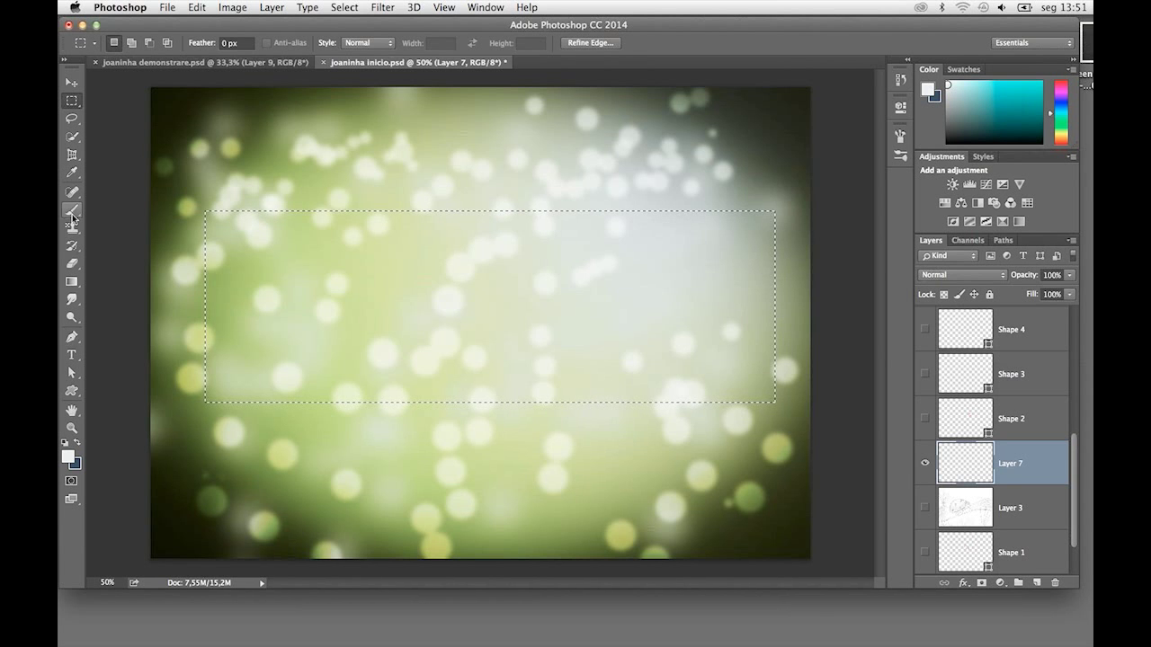
Use the Eyedropper to sample a dark olive green foreground colour from the canvas's dark edge
{"action": "left_click", "coordinate": [72, 172]}
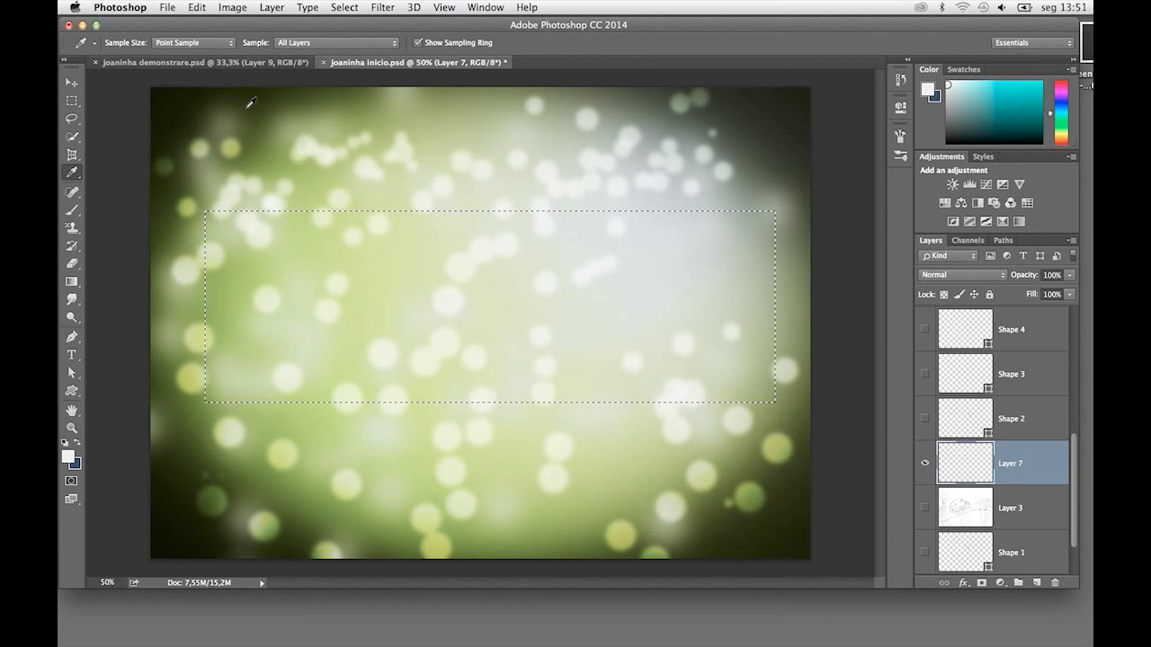
{"action": "left_click", "coordinate": [253, 101]}
{"action": "left_click", "coordinate": [270, 109]}
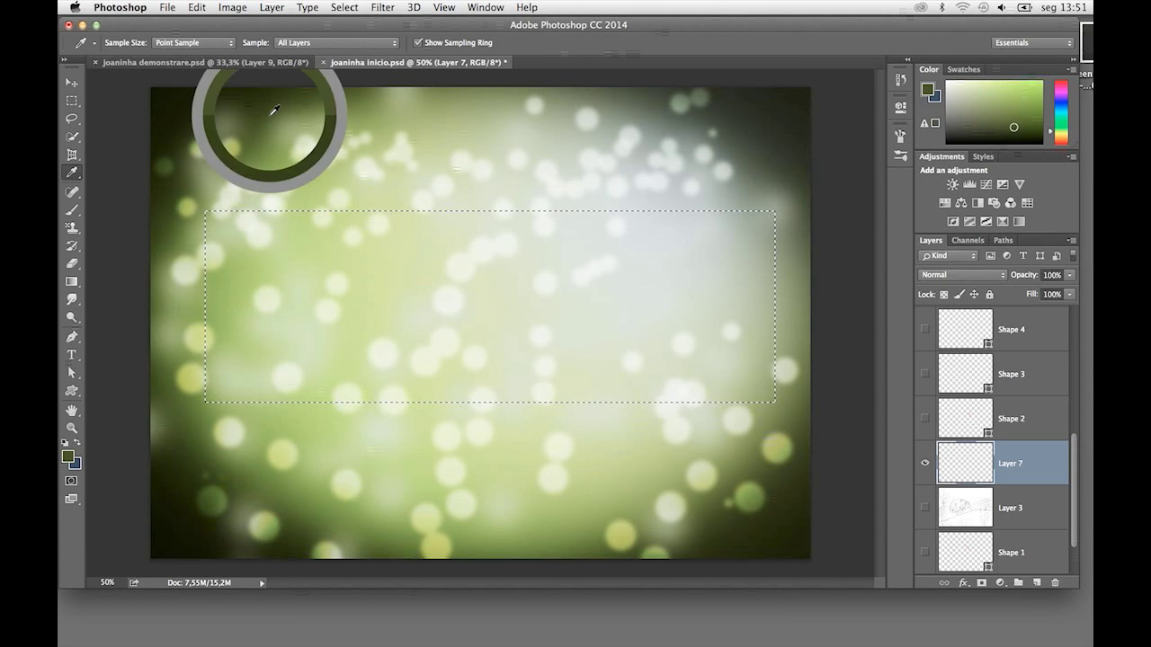
{"action": "key", "text": "x"}
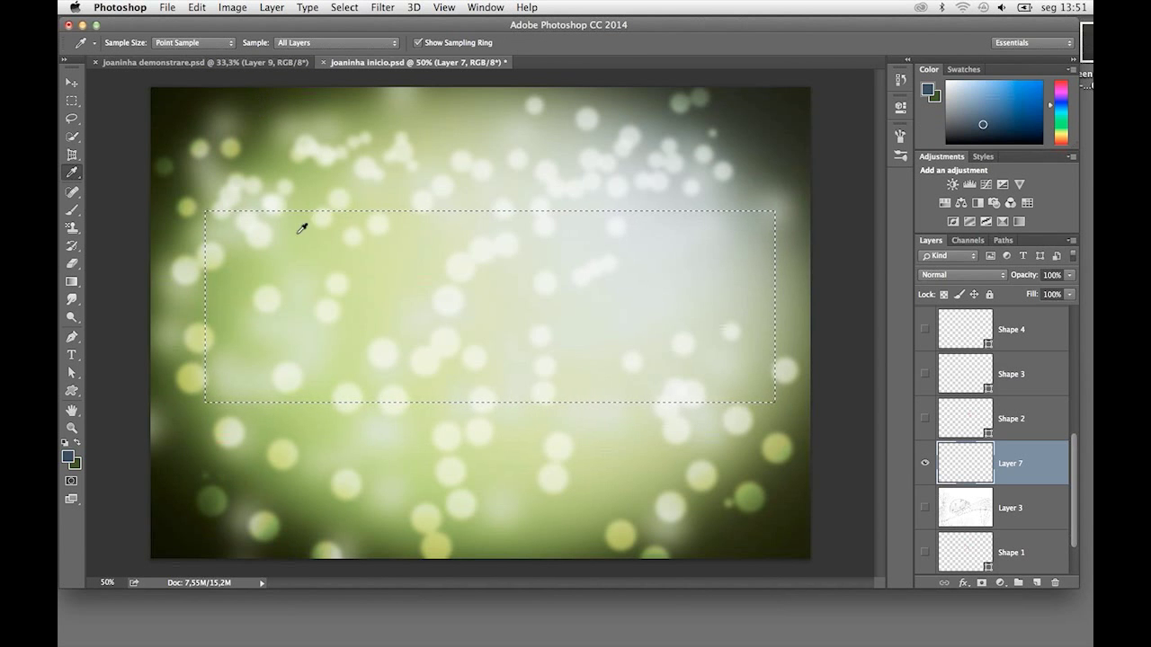
{"action": "left_click", "coordinate": [77, 444]}
{"action": "left_click", "coordinate": [330, 248]}
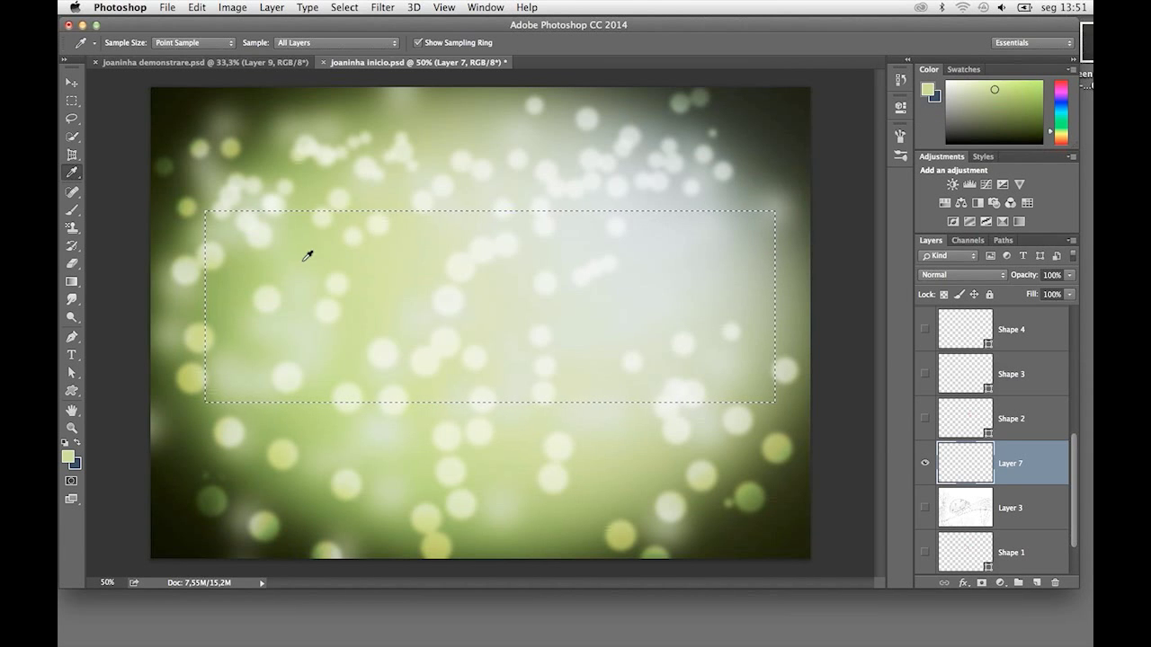
{"action": "left_click", "coordinate": [267, 255]}
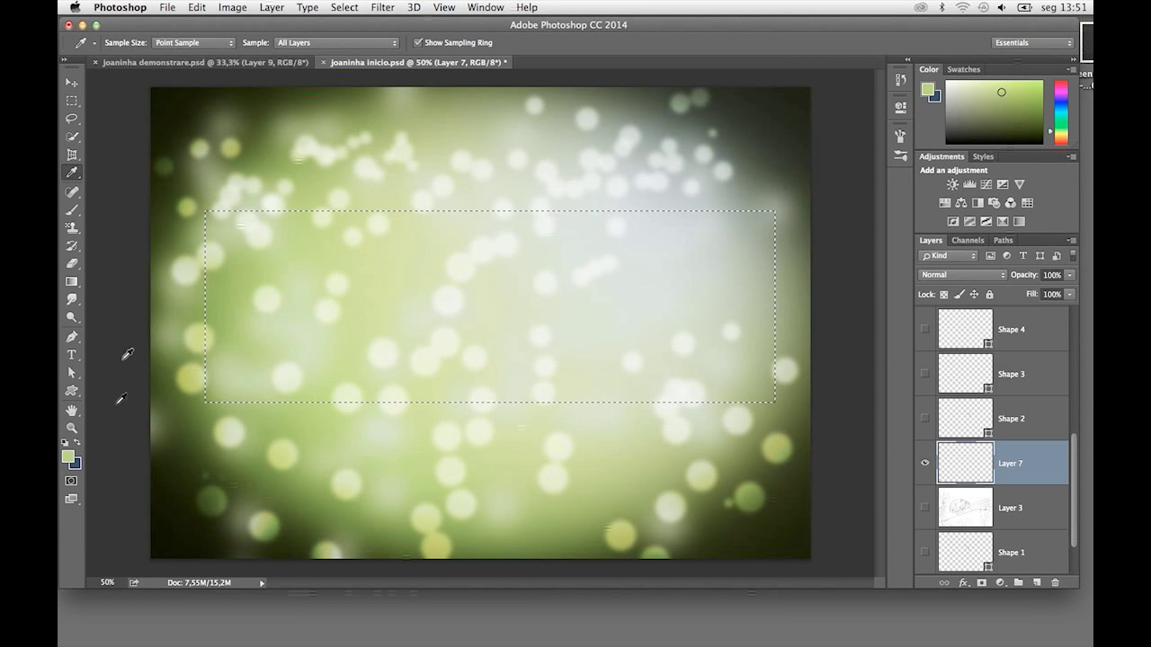
{"action": "key", "text": "x"}
{"action": "left_click", "coordinate": [169, 450]}
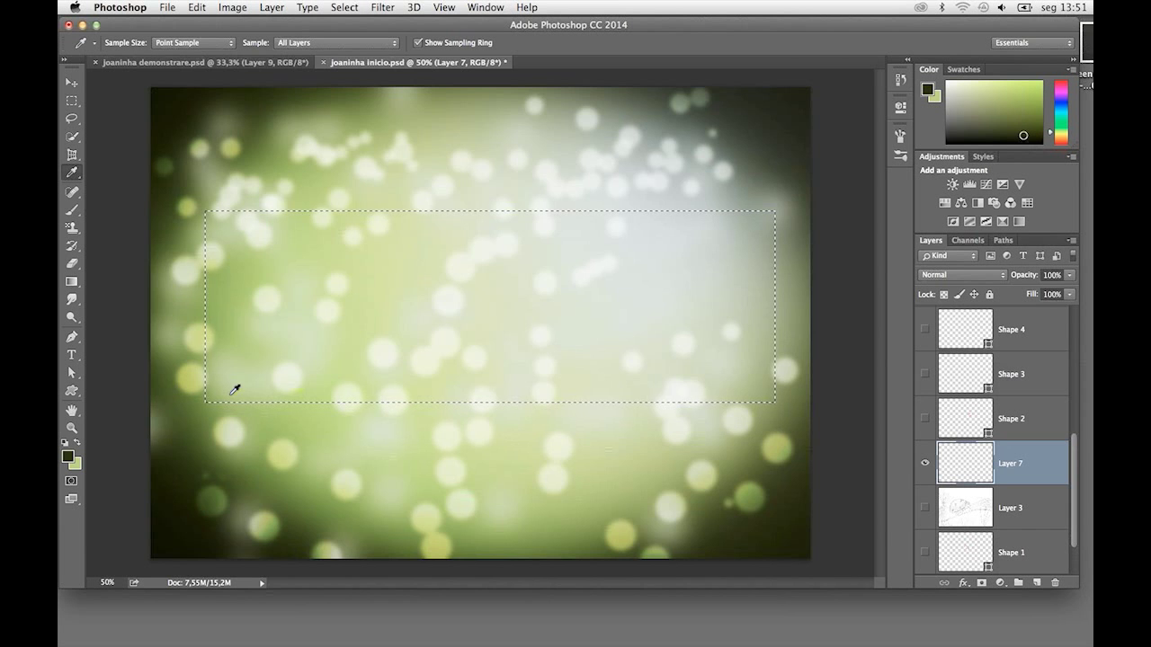
Fill the Layer 7 rectangle with the dark olive green and deselect
{"action": "key", "text": "super+plus"}
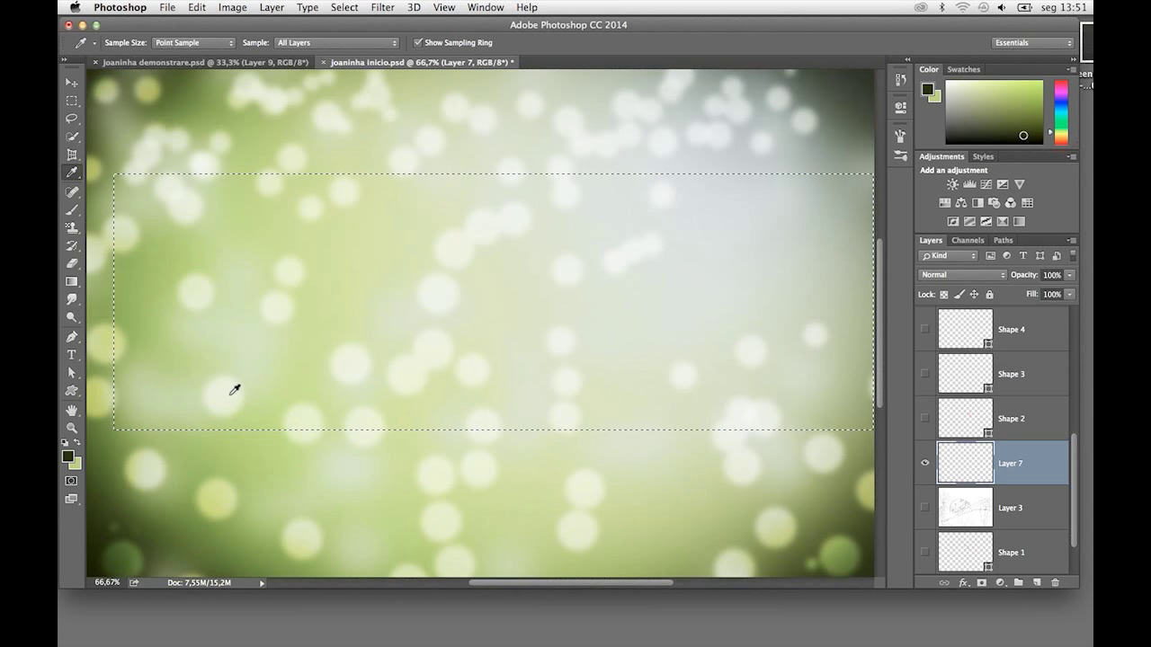
{"action": "key", "text": "alt+BackSpace"}
{"action": "key", "text": "super+d"}
{"action": "key", "text": "super+minus"}
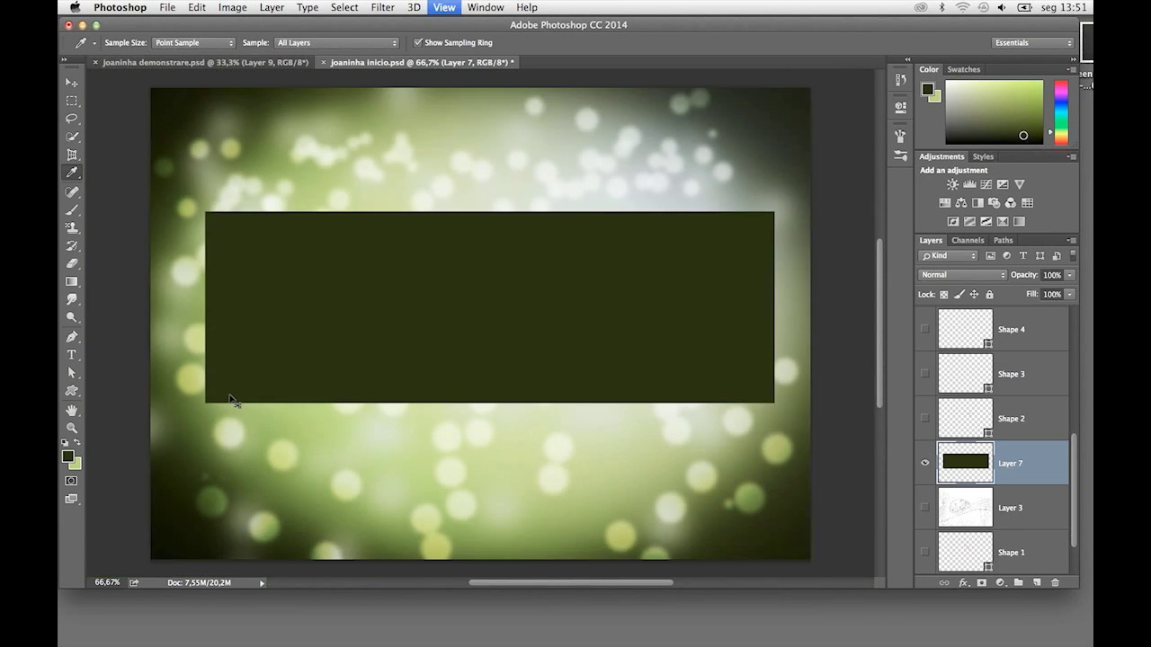
{"action": "key", "text": "super+minus"}
{"action": "key", "text": "super+minus"}
{"action": "key", "text": "super+shift+d"}
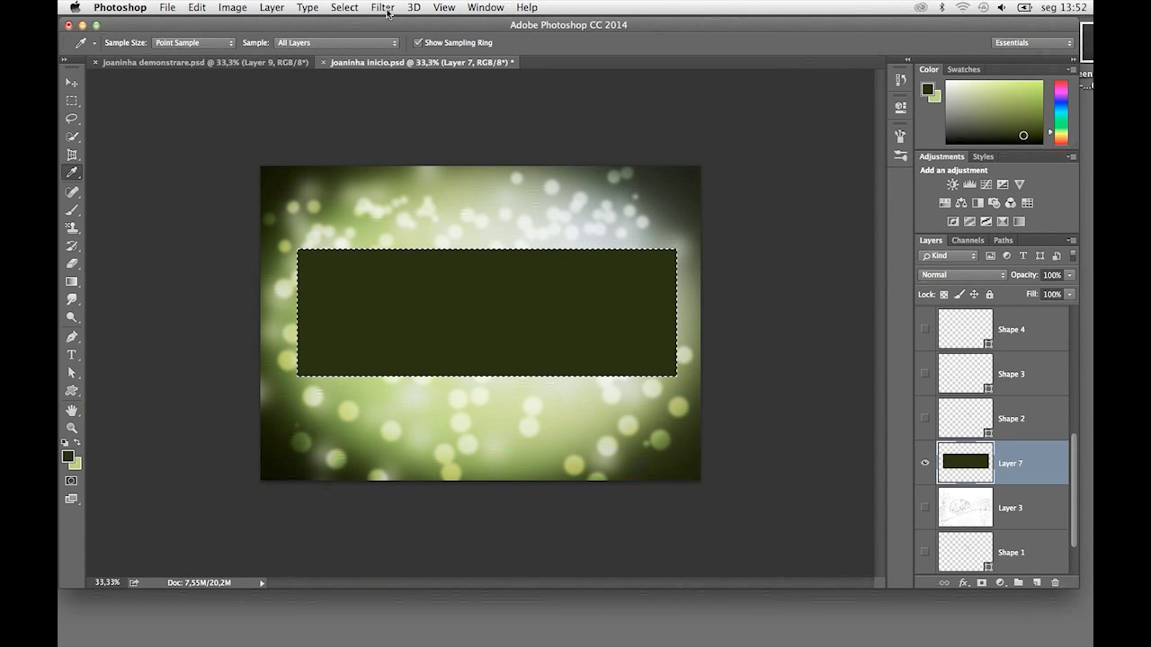
Apply Filter > Render > Fibers to the rectangle, adjusting variance and strength
{"action": "left_click", "coordinate": [388, 9]}
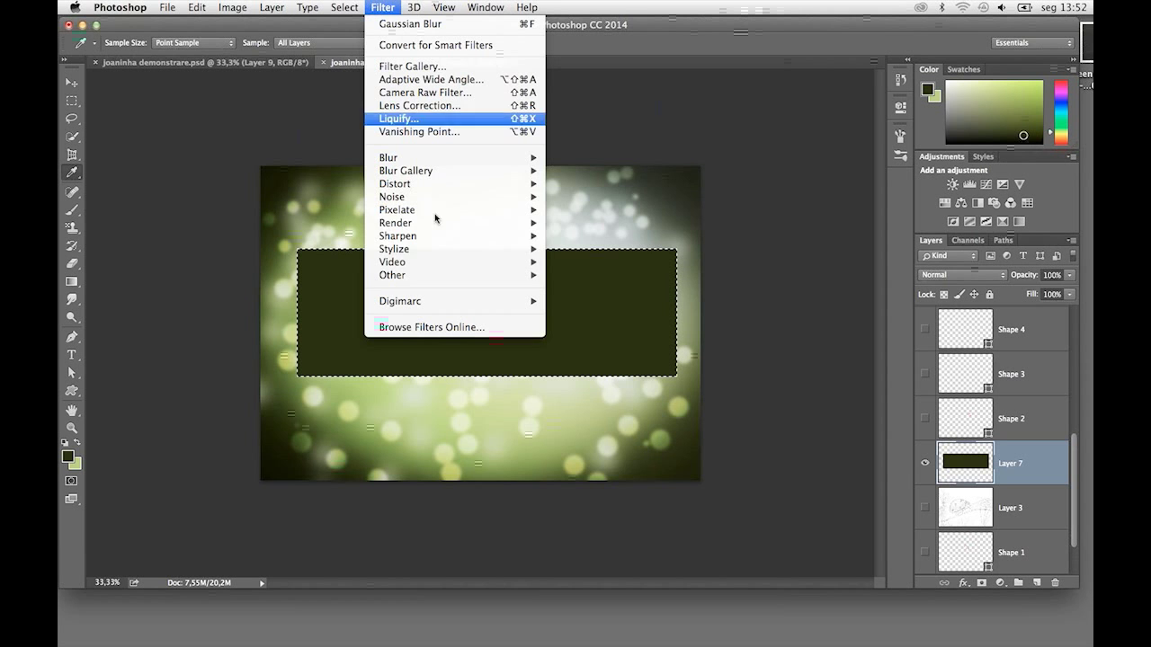
{"action": "mouse_move", "coordinate": [396, 223]}
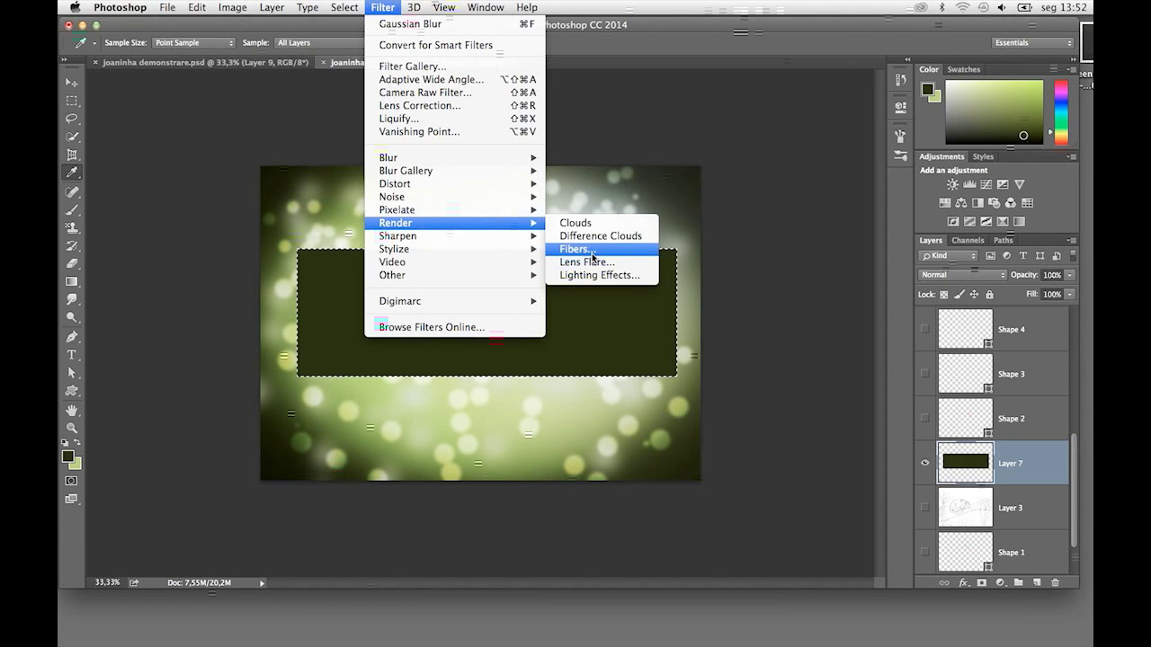
{"action": "left_click", "coordinate": [639, 255]}
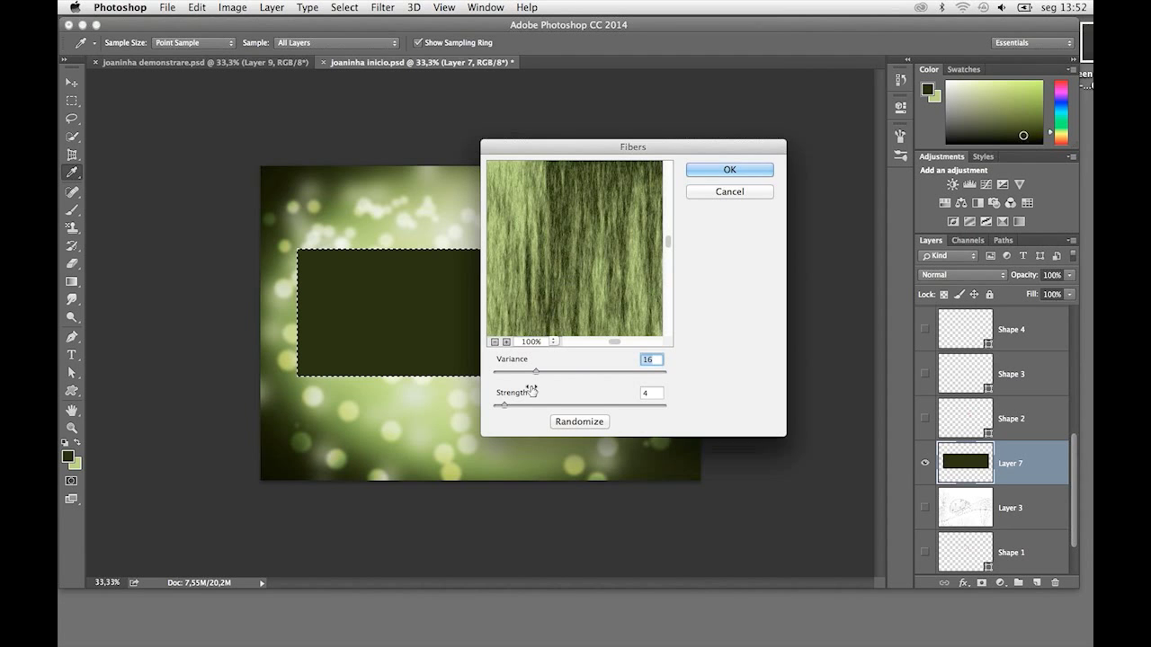
{"action": "mouse_move", "coordinate": [512, 407]}
{"action": "left_mouse_down"}
{"action": "mouse_move", "coordinate": [527, 407]}
{"action": "mouse_move", "coordinate": [555, 372]}
{"action": "mouse_move", "coordinate": [537, 372]}
{"action": "mouse_move", "coordinate": [500, 406]}
{"action": "left_mouse_up"}
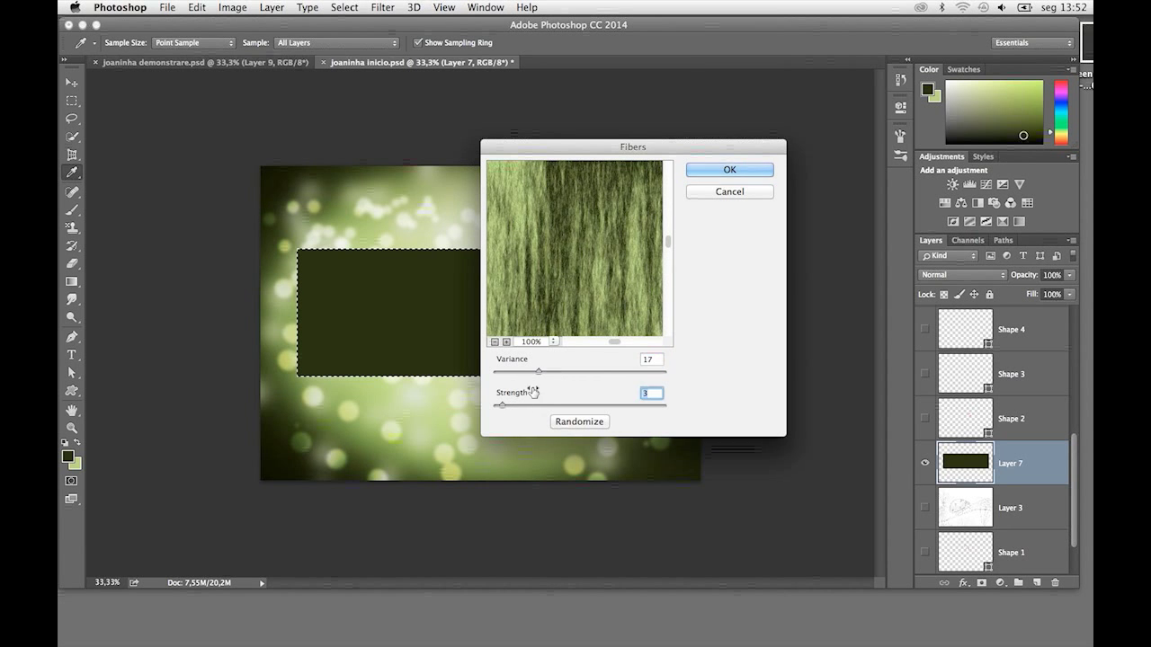
{"action": "left_click", "coordinate": [731, 170]}
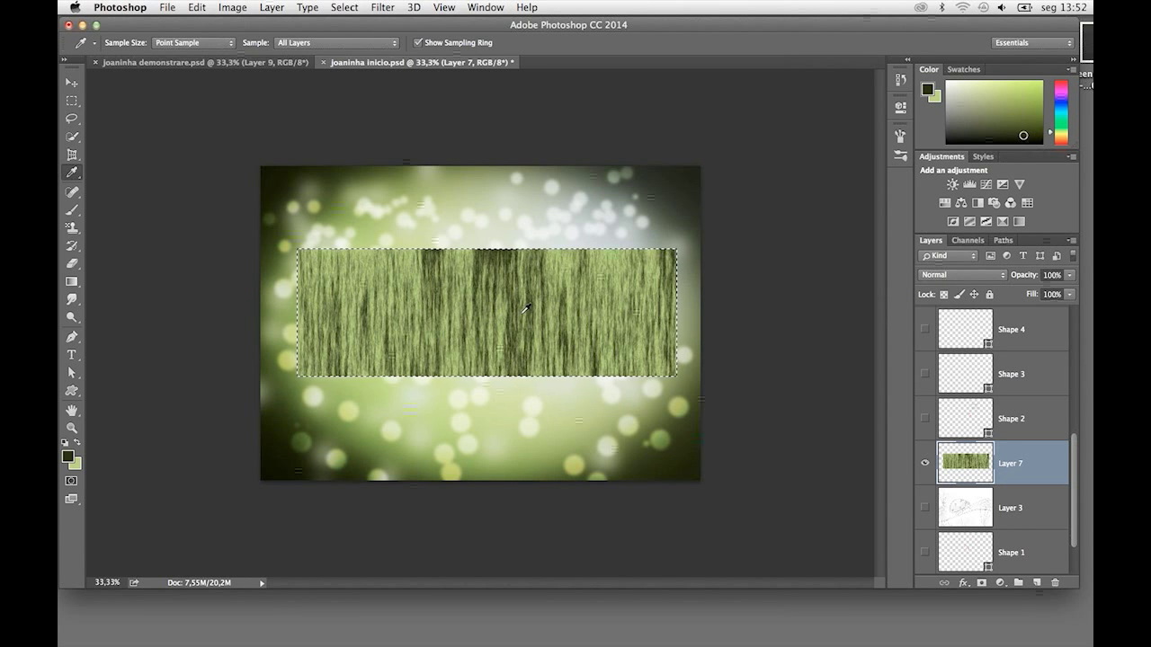
Refill the selection with dark olive and rotate the rectangle about 97° into a vertical band
{"action": "key", "text": "alt+BackSpace"}
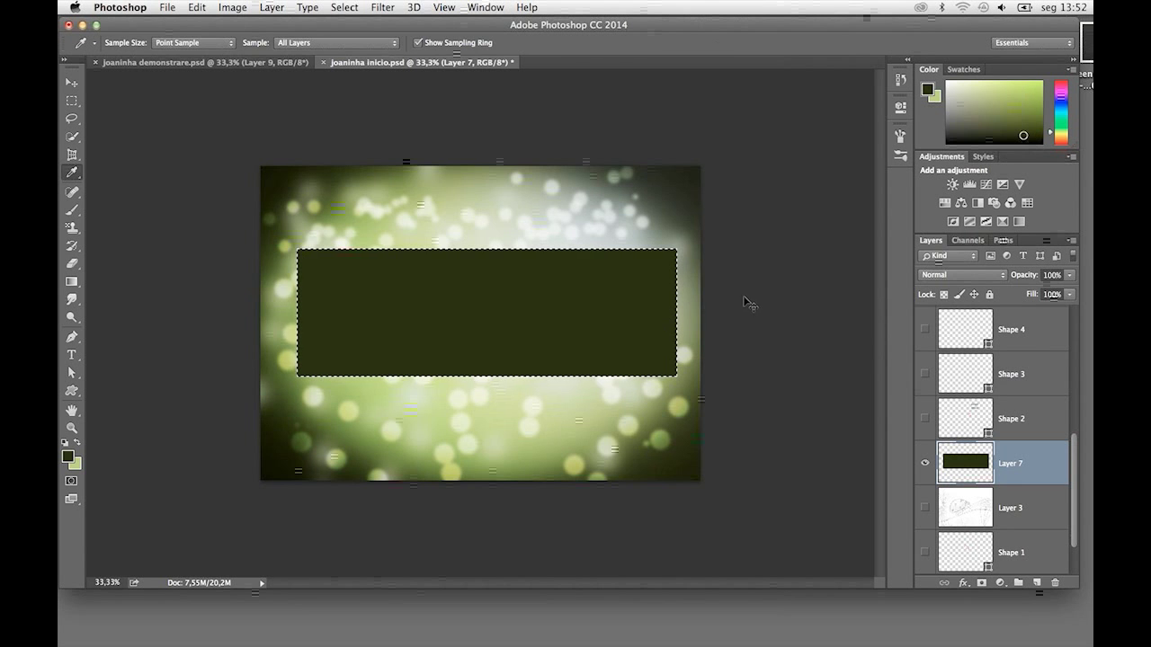
{"action": "key", "text": "ctrl+t"}
{"action": "left_click_drag", "start_coordinate": [694, 250], "coordinate": [538, 470]}
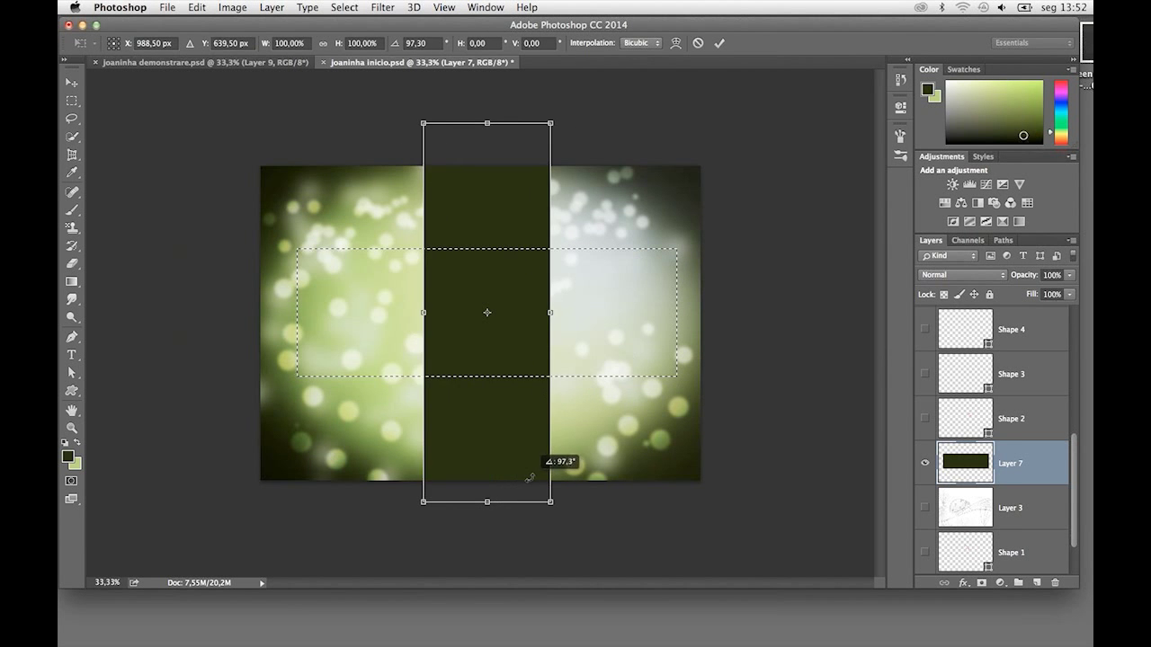
Shrink the upright bar, reapply Fibers, and rotate it back to horizontal
{"action": "left_click_drag", "start_coordinate": [550, 123], "coordinate": [521, 211]}
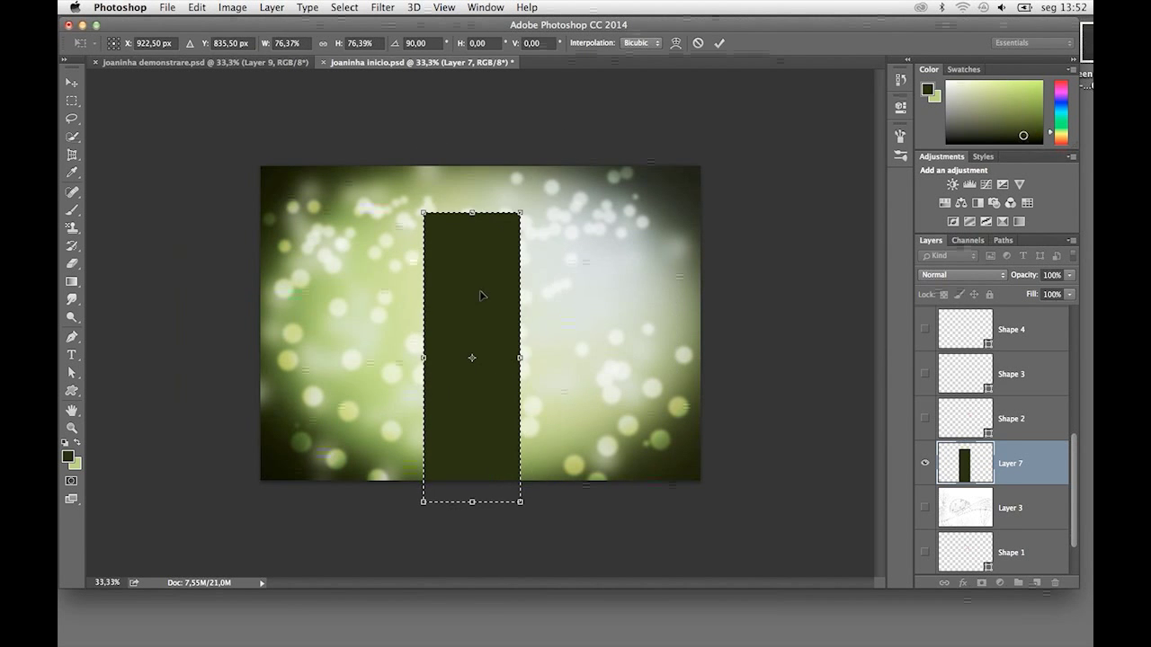
{"action": "left_click_drag", "start_coordinate": [453, 264], "coordinate": [456, 229]}
{"action": "key", "text": "Return"}
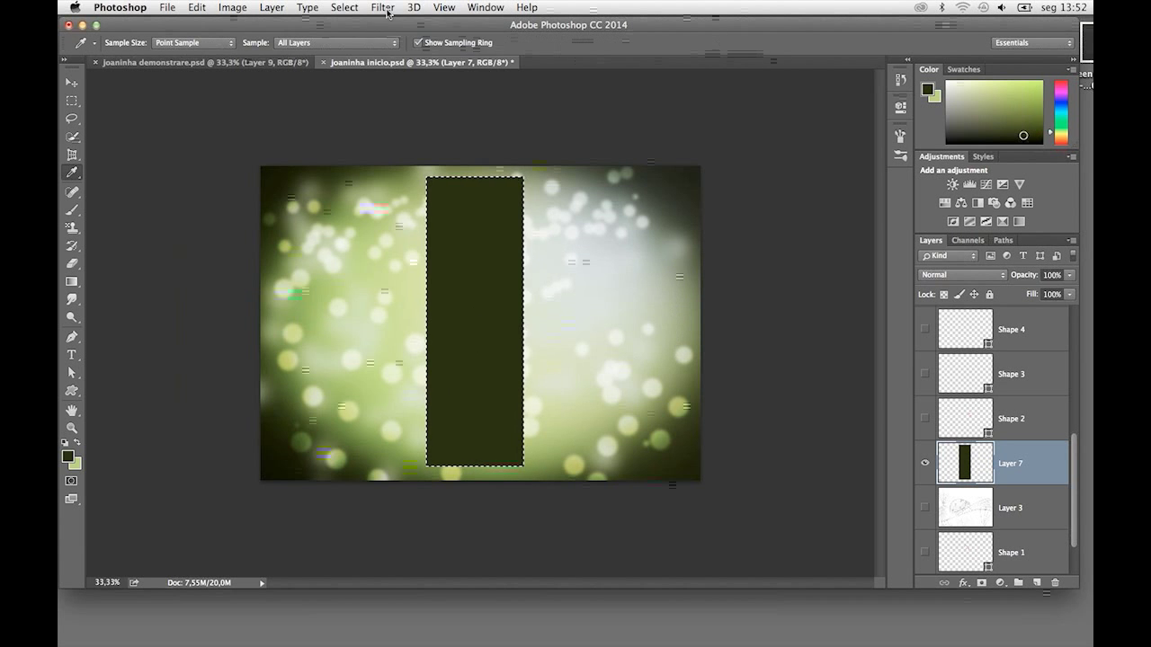
{"action": "left_click", "coordinate": [382, 7]}
{"action": "key", "text": "super+f"}
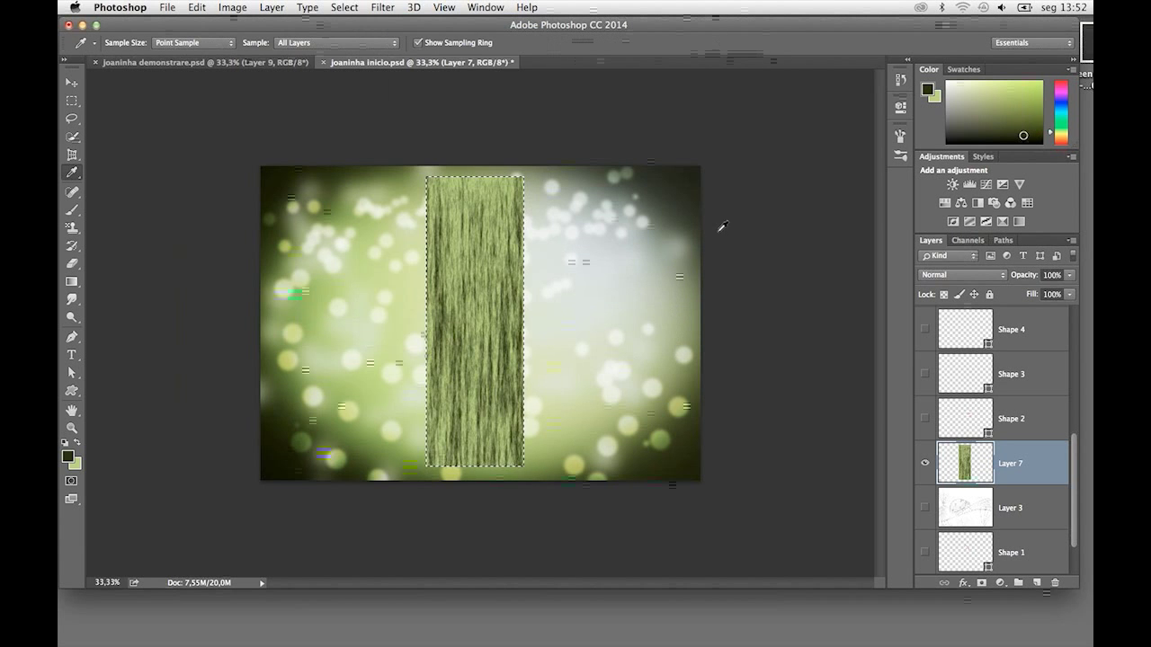
{"action": "key", "text": "super+t"}
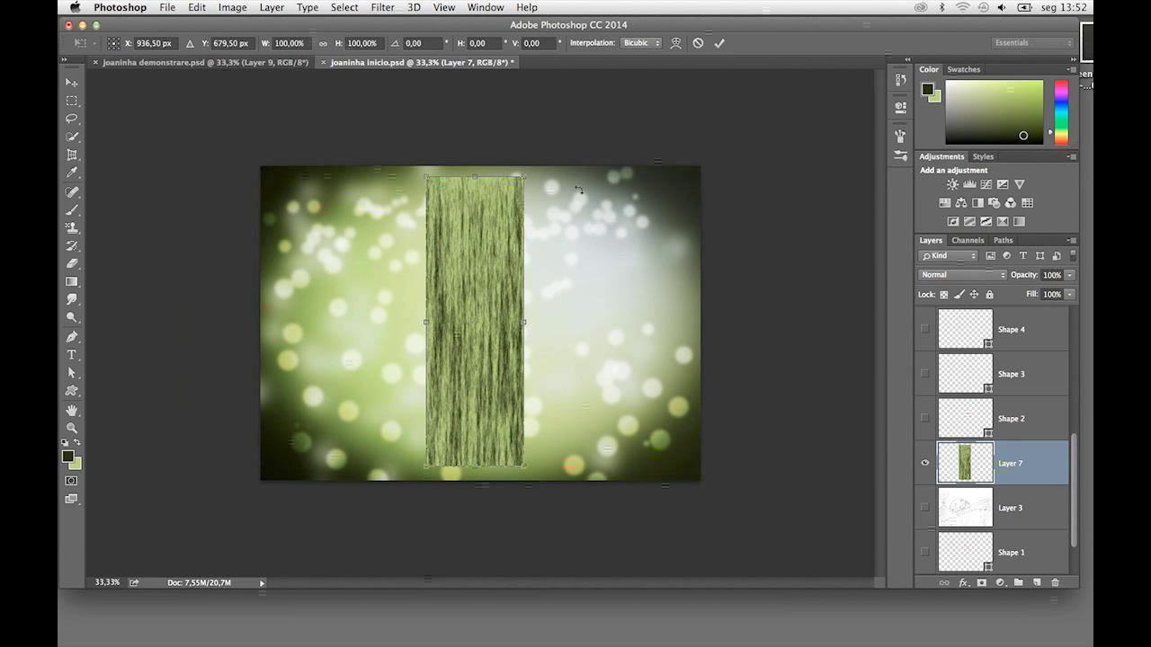
{"action": "left_click_drag", "start_coordinate": [538, 170], "coordinate": [403, 267]}
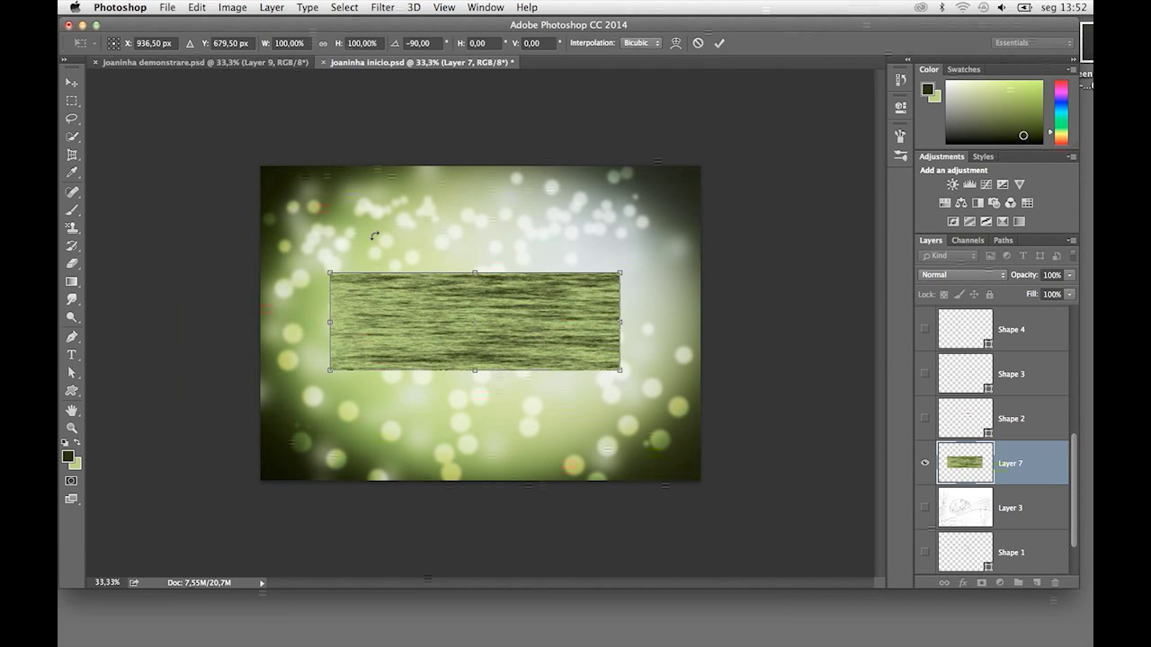
{"action": "key", "text": "Return"}
Show the ladybug sketch, move the strip across it, and lower its opacity to about 50%
{"action": "left_click", "coordinate": [926, 509]}
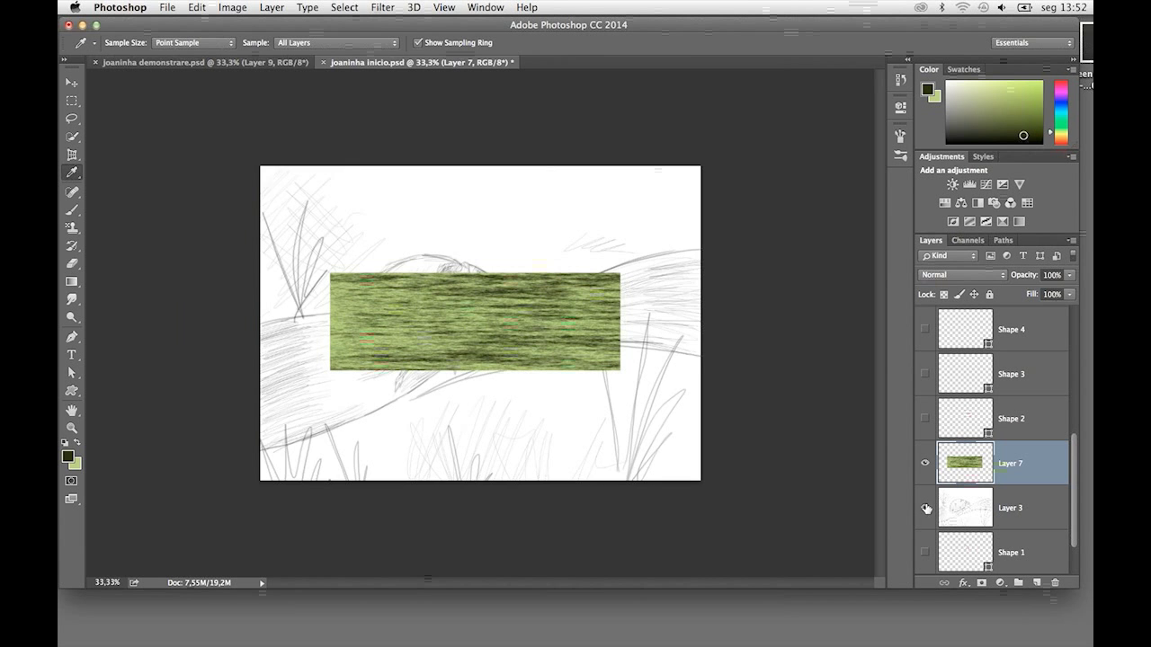
{"action": "left_click", "coordinate": [71, 82]}
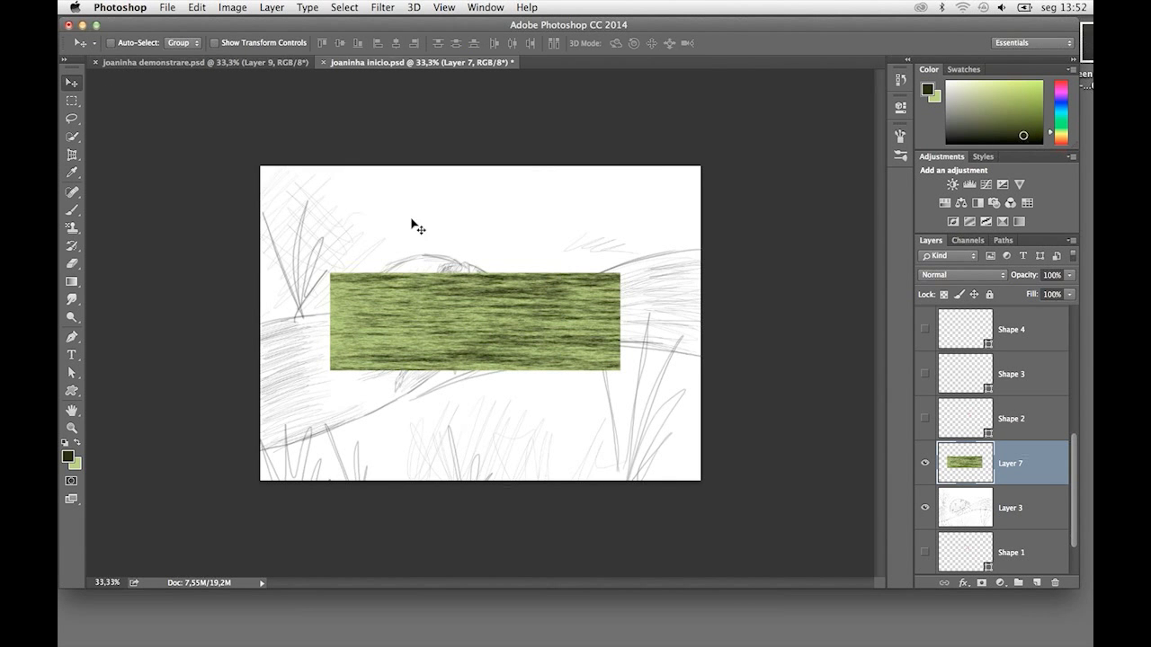
{"action": "mouse_move", "coordinate": [573, 365]}
{"action": "left_mouse_down"}
{"action": "mouse_move", "coordinate": [549, 257]}
{"action": "mouse_move", "coordinate": [538, 411]}
{"action": "left_mouse_up"}
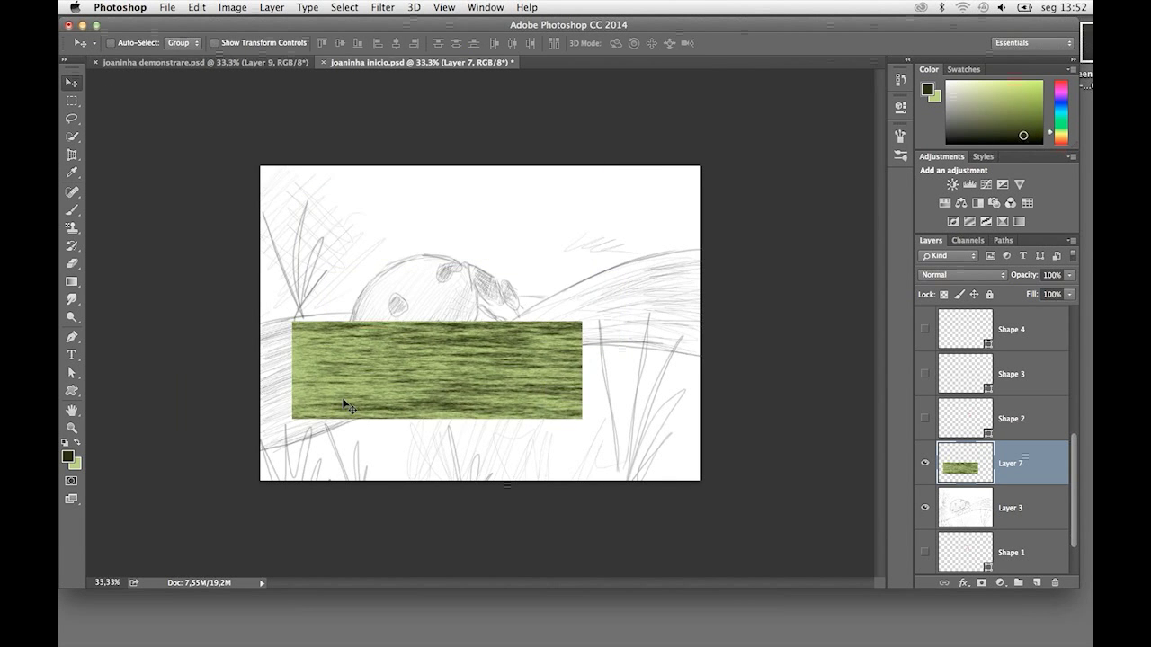
{"action": "left_click_drag", "start_coordinate": [541, 364], "coordinate": [562, 333]}
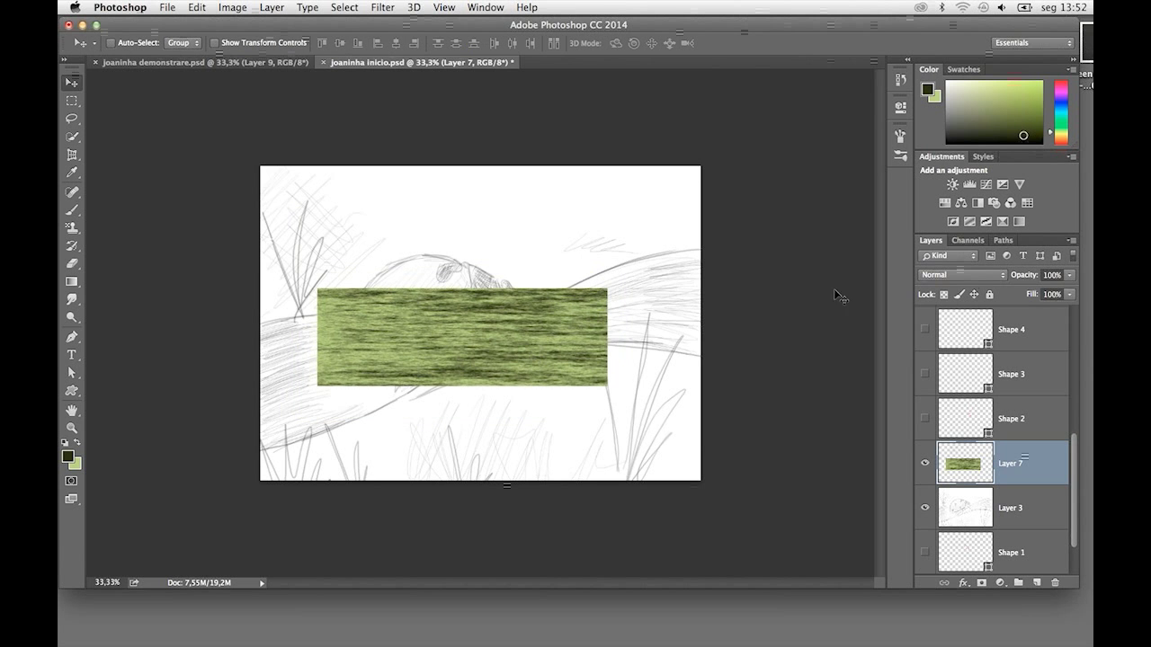
{"action": "left_click", "coordinate": [1071, 277]}
{"action": "left_click_drag", "start_coordinate": [1068, 290], "coordinate": [1037, 290]}
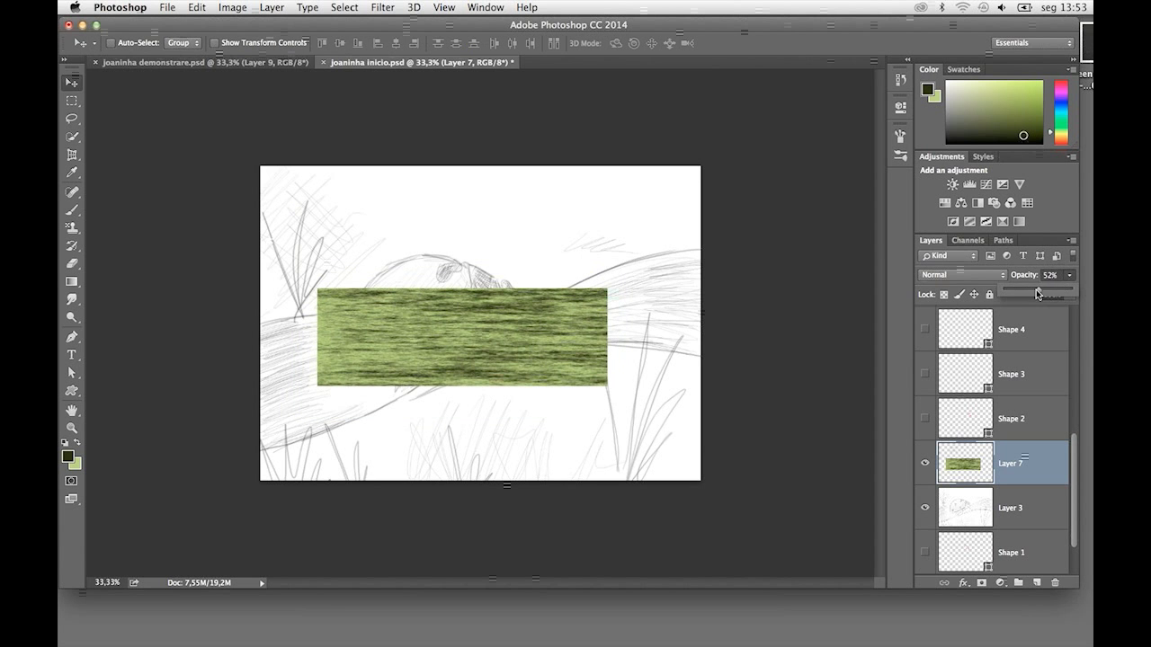
{"action": "key", "text": "ctrl+t"}
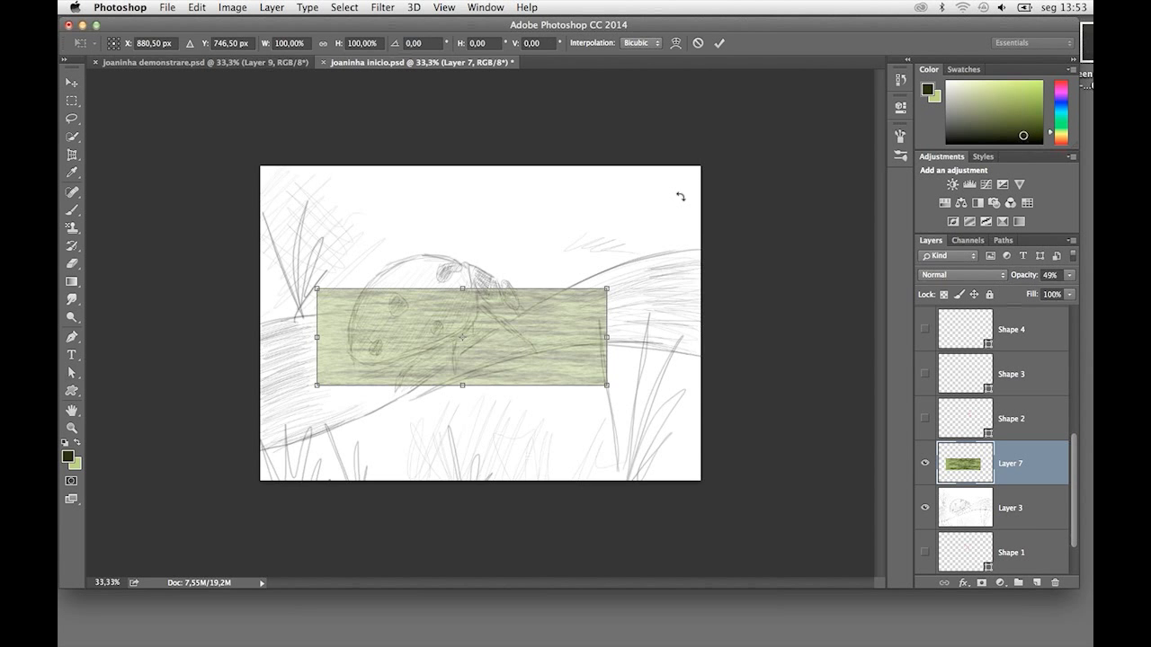
Warp the strip's right end into a fanned, twisting tail
{"action": "key", "text": "ctrl+plus"}
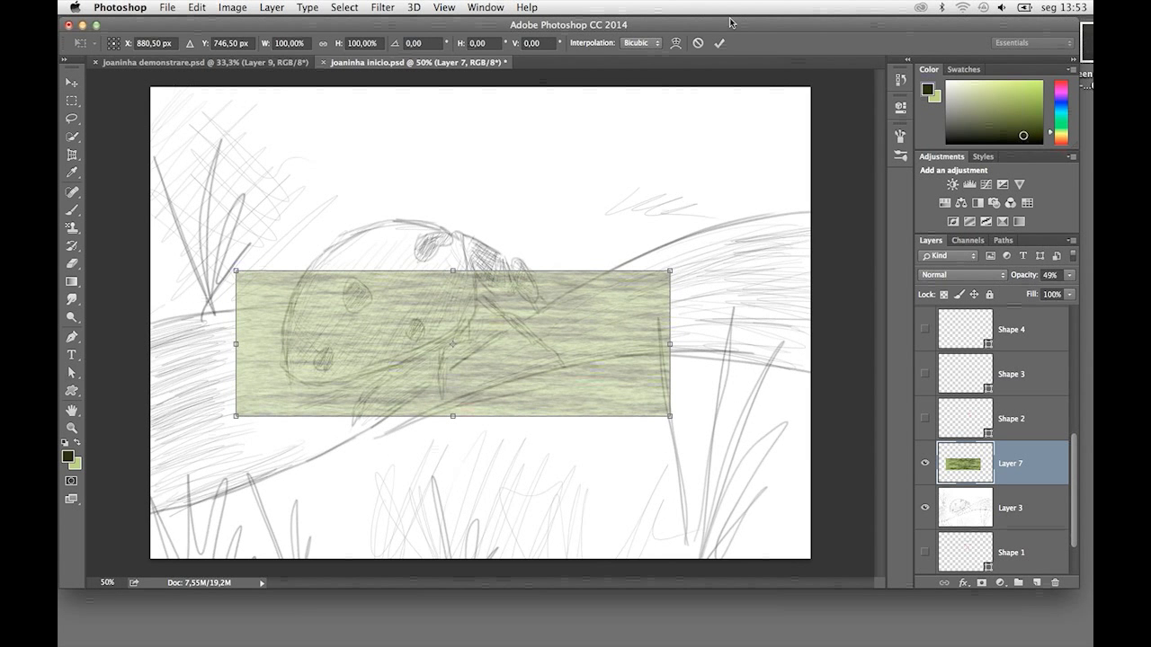
{"action": "left_click", "coordinate": [675, 45]}
{"action": "mouse_move", "coordinate": [675, 425]}
{"action": "left_mouse_down"}
{"action": "mouse_move", "coordinate": [659, 264]}
{"action": "mouse_move", "coordinate": [666, 164]}
{"action": "left_mouse_up"}
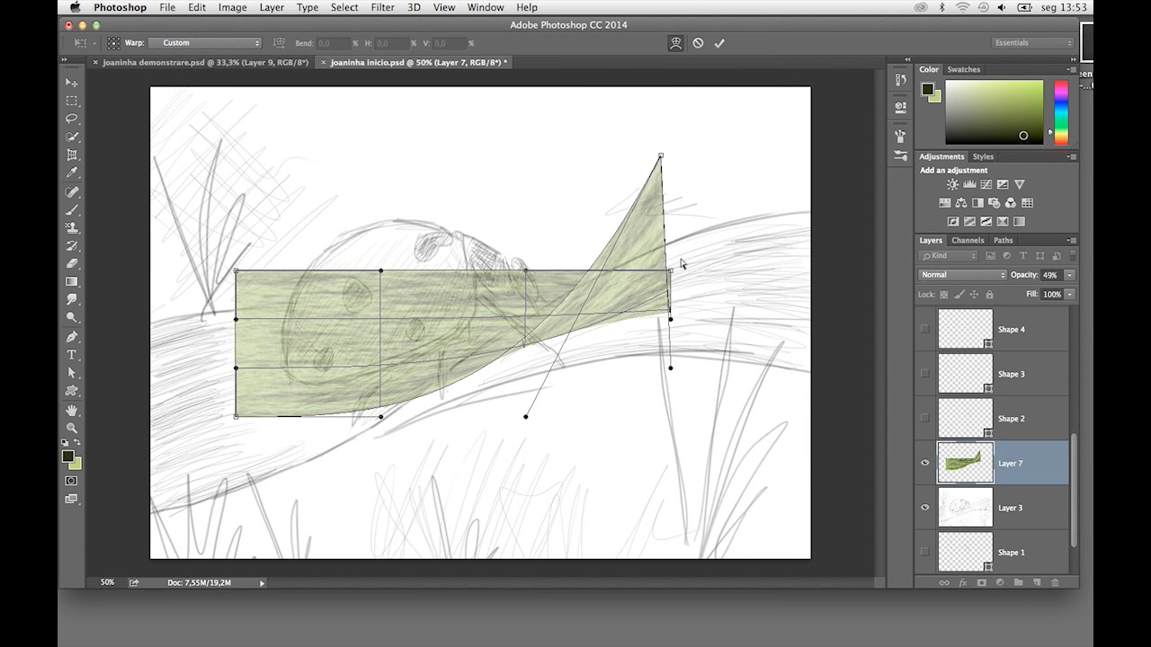
{"action": "mouse_move", "coordinate": [670, 271]}
{"action": "left_mouse_down"}
{"action": "mouse_move", "coordinate": [791, 355]}
{"action": "mouse_move", "coordinate": [798, 393]}
{"action": "left_mouse_up"}
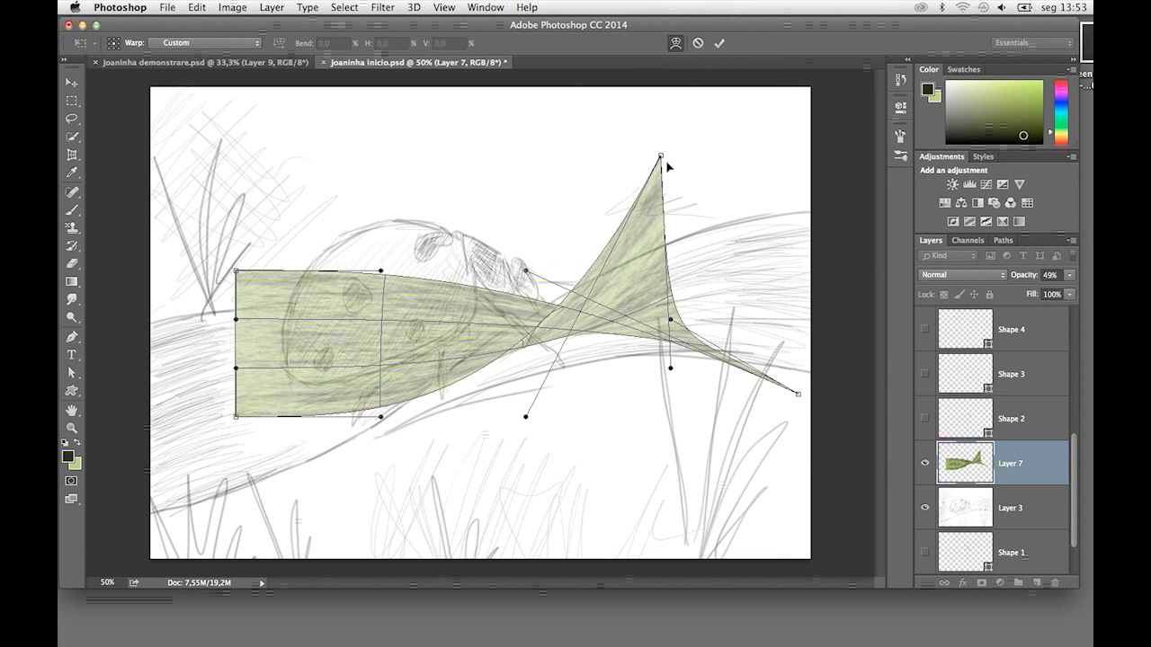
{"action": "left_click_drag", "start_coordinate": [667, 165], "coordinate": [797, 212]}
{"action": "left_click_drag", "start_coordinate": [694, 322], "coordinate": [817, 324]}
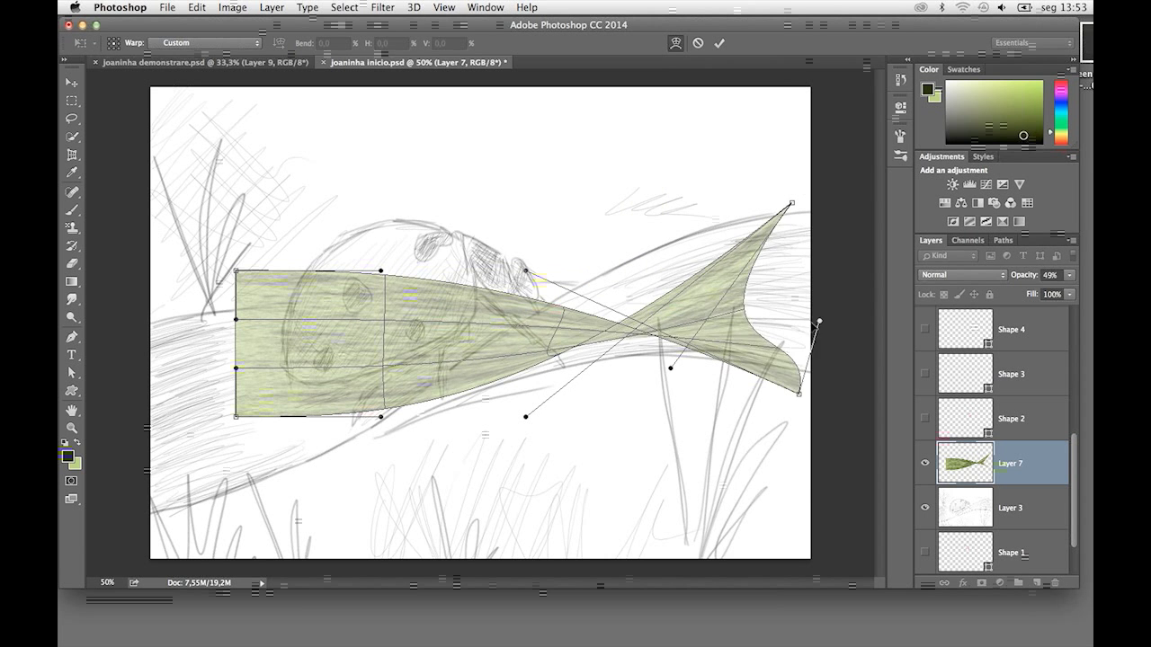
{"action": "left_click_drag", "start_coordinate": [677, 373], "coordinate": [809, 302]}
Stretch the blade's left end down-left, refine the right-end twist, and commit the warp
{"action": "left_click_drag", "start_coordinate": [236, 416], "coordinate": [146, 517]}
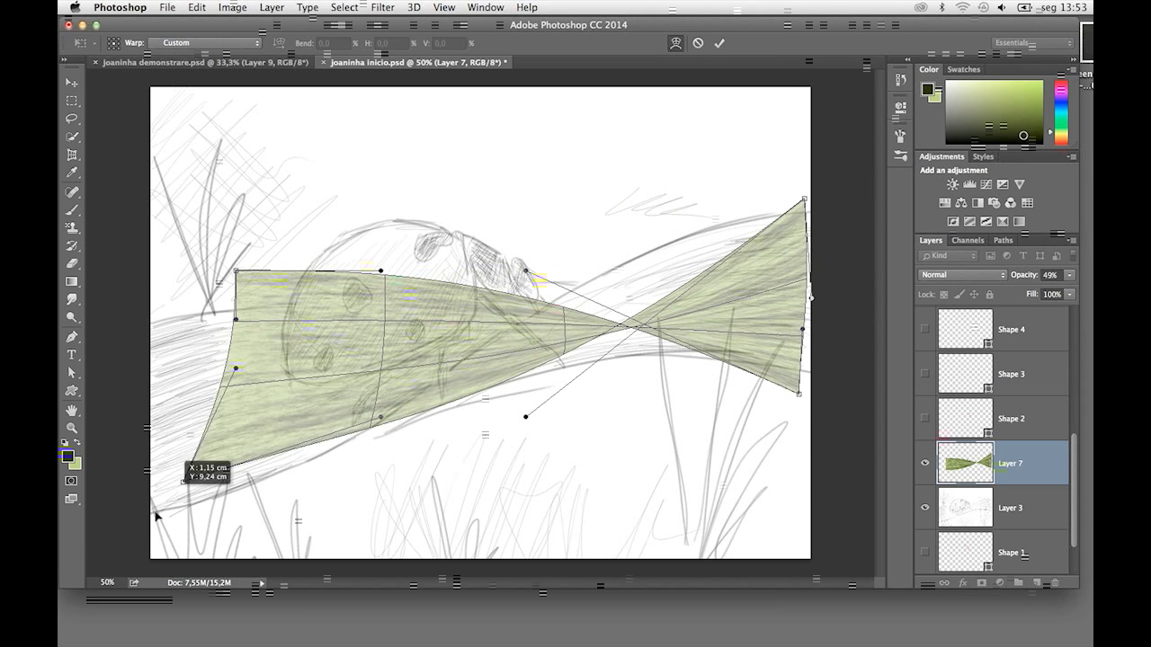
{"action": "left_click_drag", "start_coordinate": [235, 270], "coordinate": [138, 325]}
{"action": "left_click_drag", "start_coordinate": [236, 368], "coordinate": [134, 437]}
{"action": "left_click_drag", "start_coordinate": [791, 204], "coordinate": [796, 160]}
{"action": "mouse_move", "coordinate": [679, 256]}
{"action": "left_mouse_down"}
{"action": "mouse_move", "coordinate": [822, 405]}
{"action": "mouse_move", "coordinate": [782, 368]}
{"action": "left_mouse_up"}
{"action": "mouse_move", "coordinate": [722, 153]}
{"action": "left_mouse_down"}
{"action": "mouse_move", "coordinate": [817, 228]}
{"action": "mouse_move", "coordinate": [791, 153]}
{"action": "mouse_move", "coordinate": [807, 205]}
{"action": "left_mouse_up"}
{"action": "left_click_drag", "start_coordinate": [623, 290], "coordinate": [648, 368]}
{"action": "left_click_drag", "start_coordinate": [134, 437], "coordinate": [123, 468]}
{"action": "left_click_drag", "start_coordinate": [516, 355], "coordinate": [522, 364]}
{"action": "left_click_drag", "start_coordinate": [655, 384], "coordinate": [650, 415]}
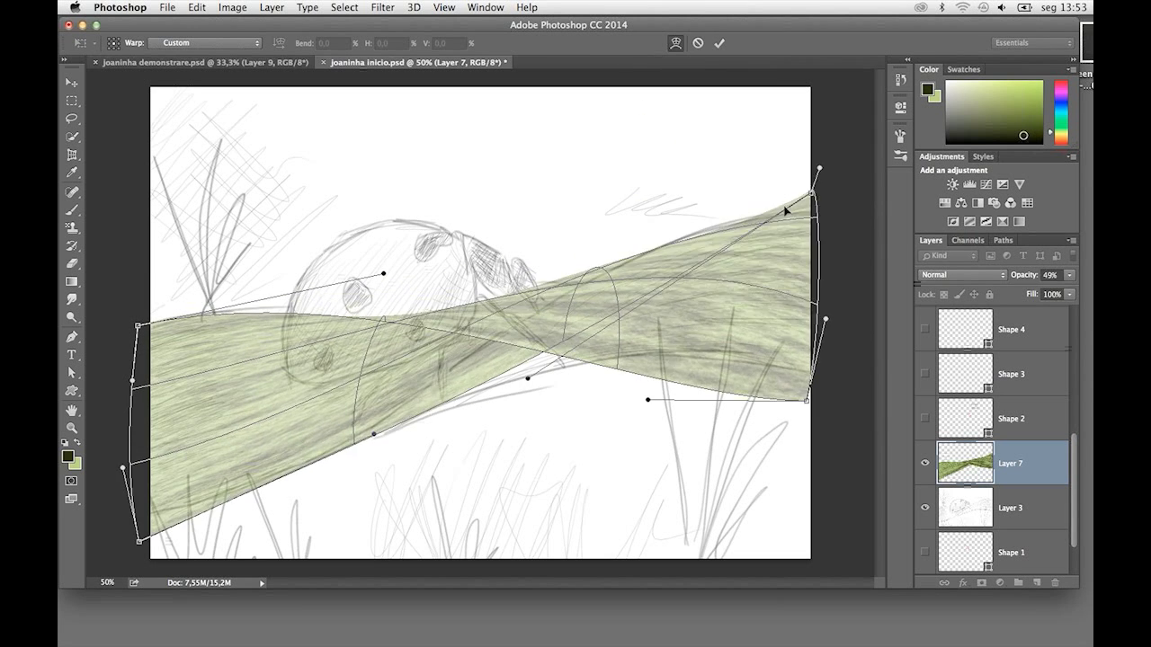
{"action": "left_click_drag", "start_coordinate": [807, 205], "coordinate": [805, 175]}
{"action": "mouse_move", "coordinate": [522, 364]}
{"action": "left_mouse_down"}
{"action": "mouse_move", "coordinate": [527, 378]}
{"action": "mouse_move", "coordinate": [538, 303]}
{"action": "left_mouse_up"}
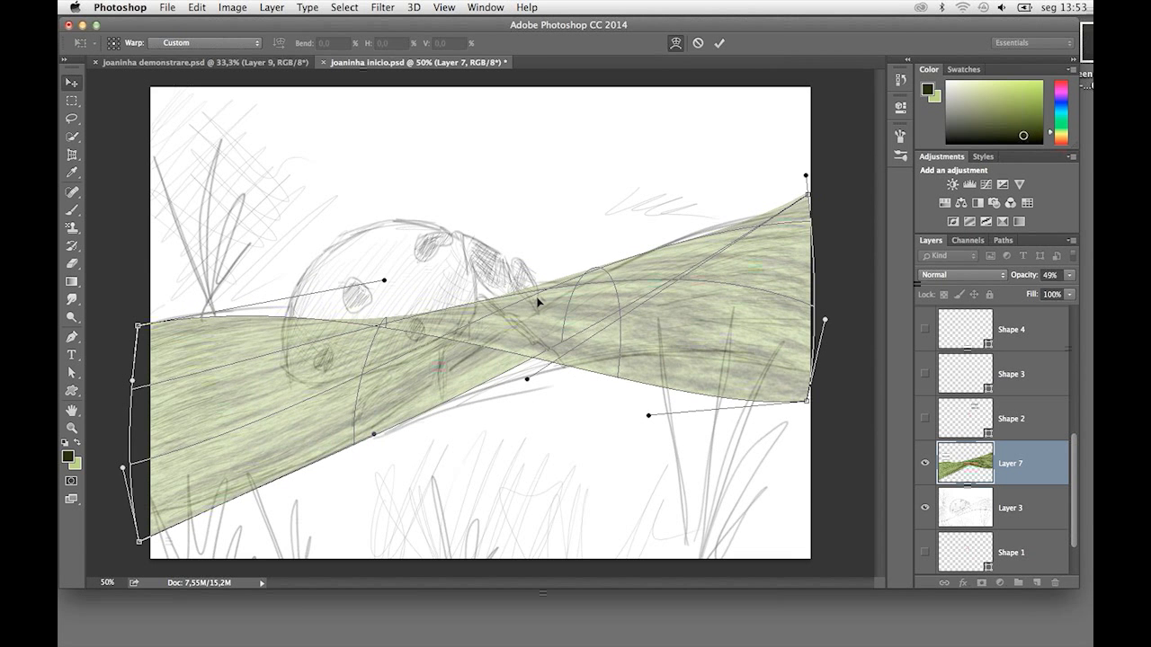
{"action": "key", "text": "Return"}
Set the grass blade layer's opacity to 100%
{"action": "left_click", "coordinate": [1069, 276]}
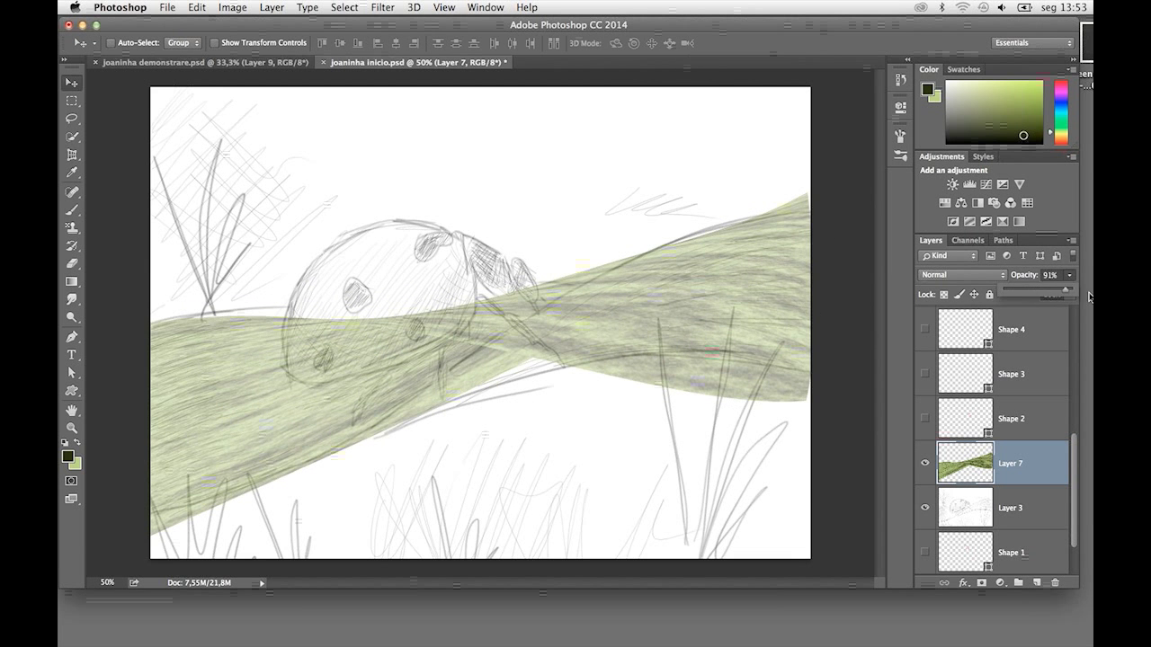
{"action": "left_click", "coordinate": [1067, 289]}
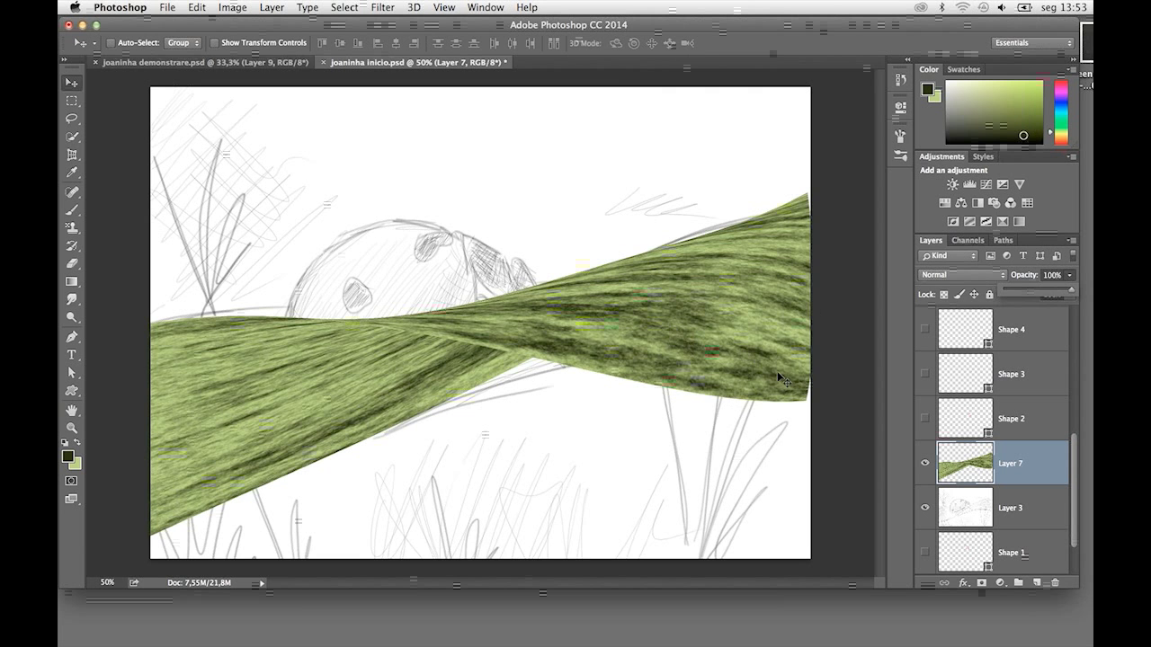
{"action": "key", "text": "ctrl+t"}
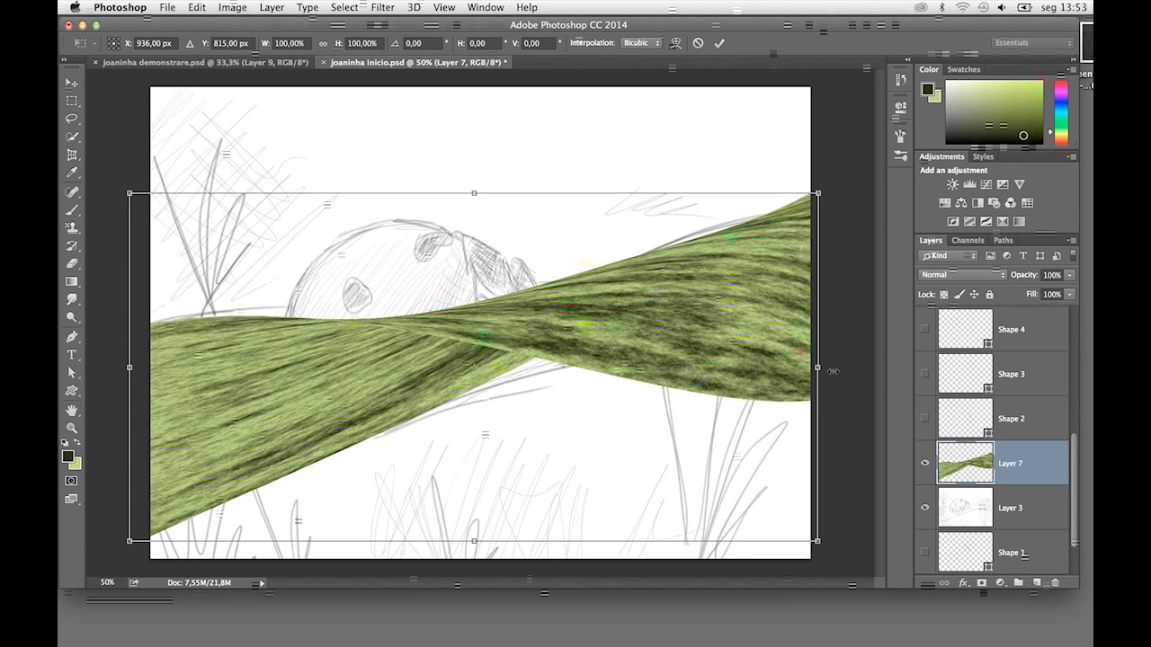
Hide the Layer 3 sketch to reveal the bokeh background behind the blade
{"action": "key", "text": "Return"}
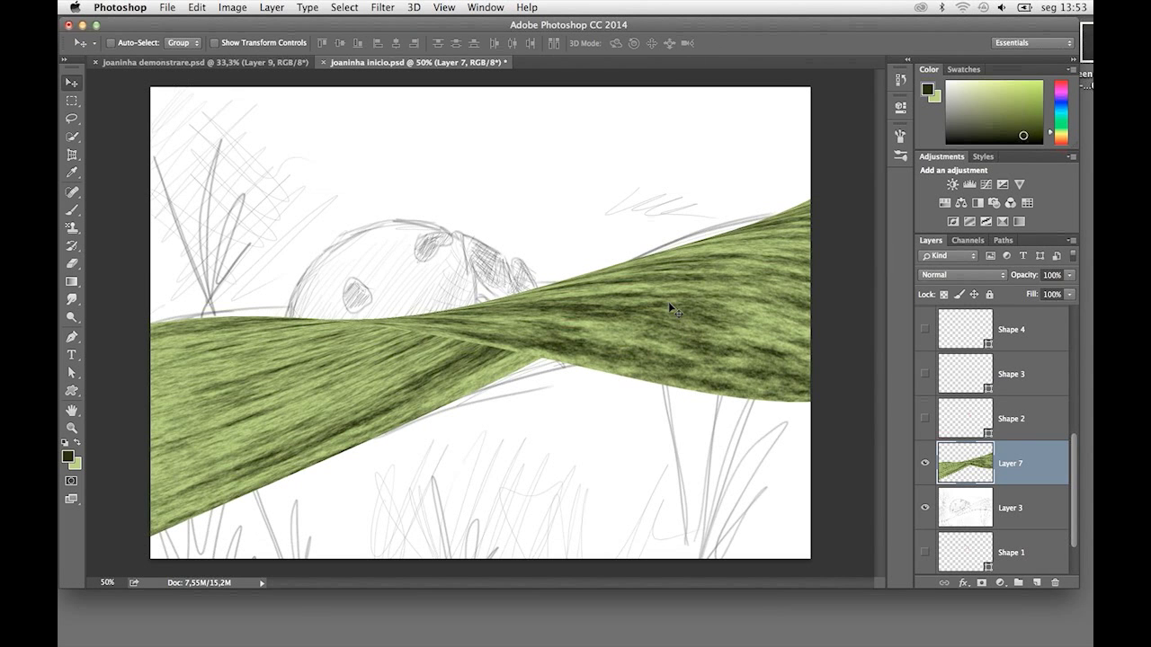
{"action": "scroll", "coordinate": [1054, 502], "scroll_direction": "down", "scroll_amount": 1}
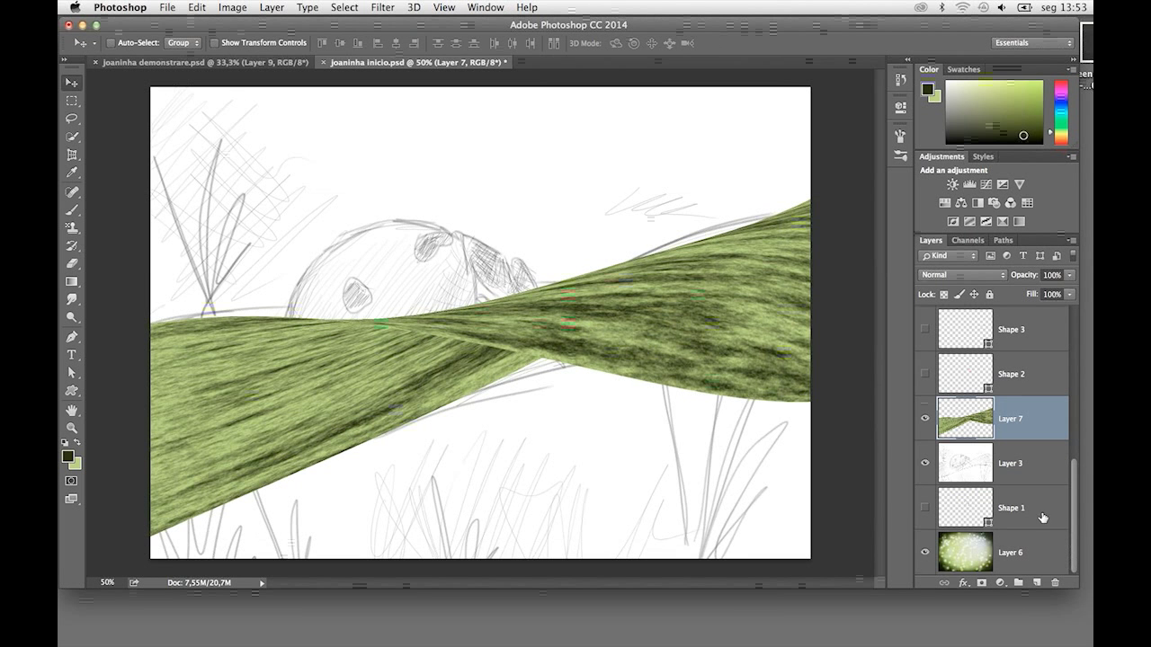
{"action": "left_click", "coordinate": [925, 463]}
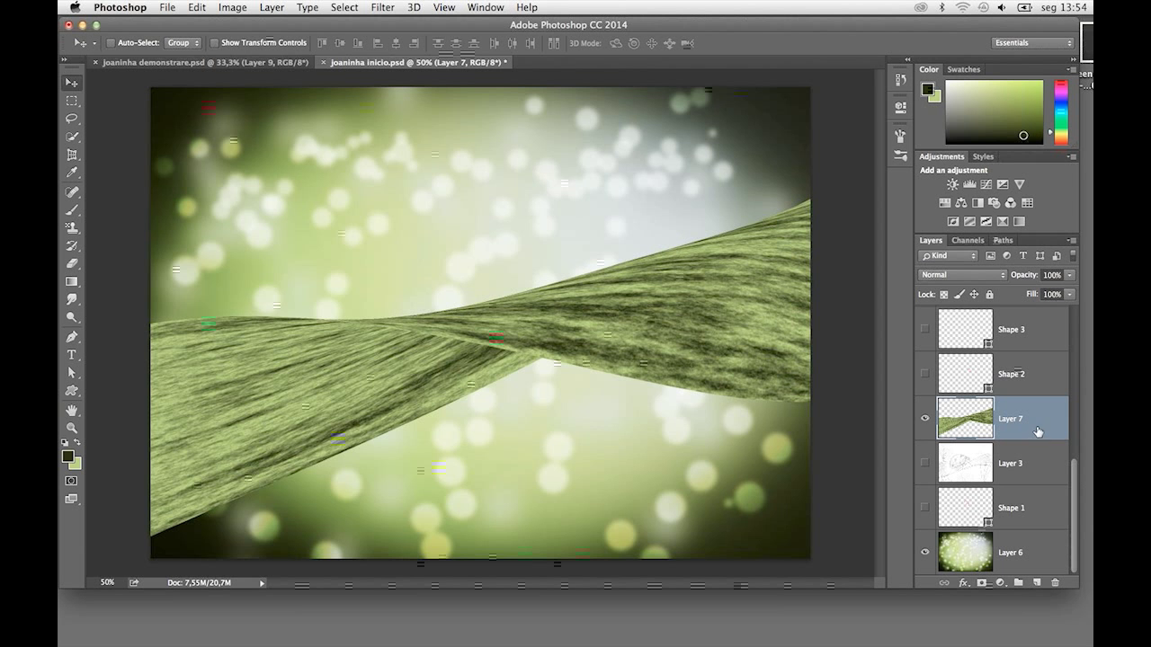
Lasso-select the blade's left and right sections and copy them onto new Layer 8
{"action": "left_click", "coordinate": [71, 118]}
{"action": "left_click_drag", "start_coordinate": [771, 242], "coordinate": [596, 278]}
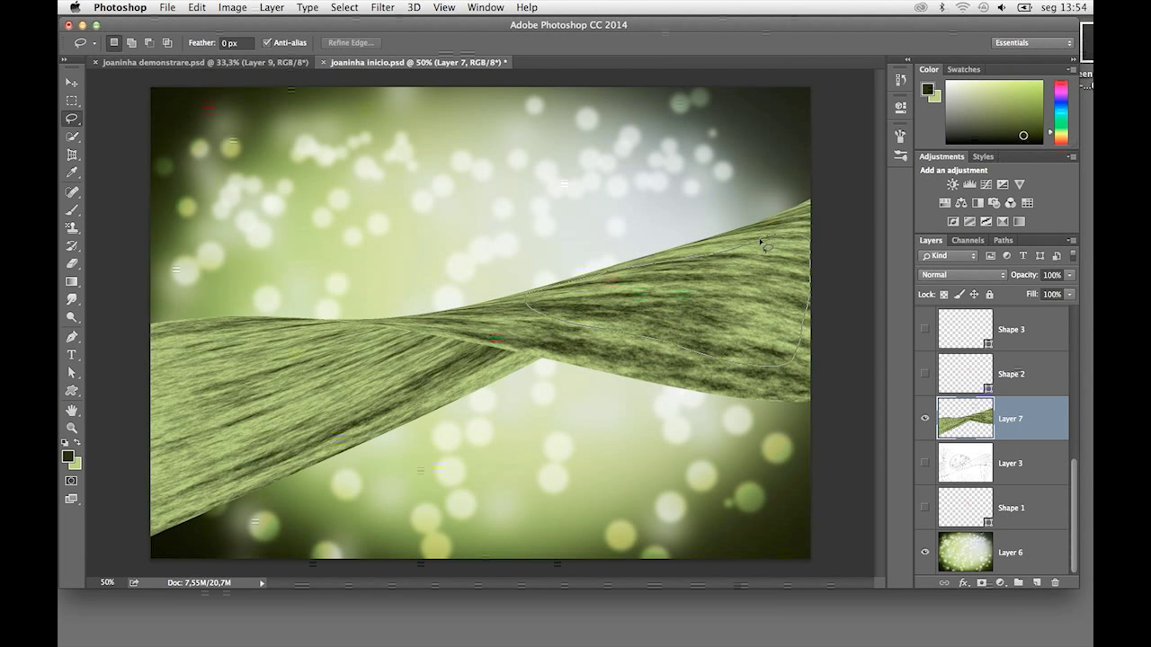
{"action": "left_click_drag", "start_coordinate": [565, 326], "coordinate": [766, 245]}
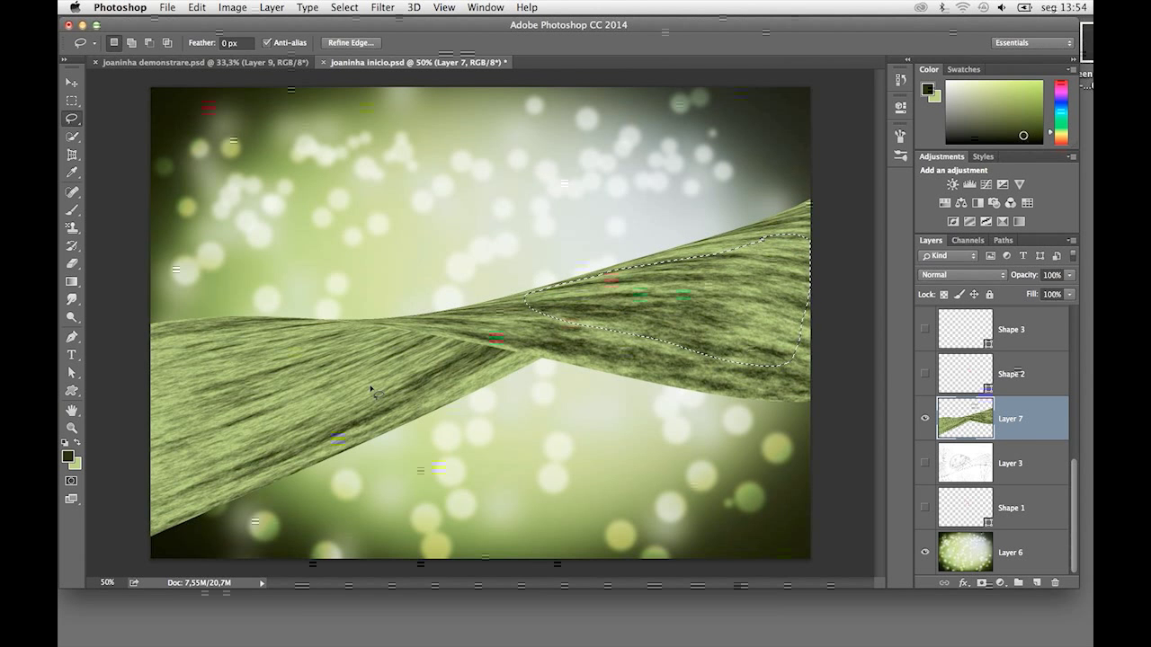
{"action": "key", "text": "shift"}
{"action": "left_click_drag", "start_coordinate": [299, 358], "coordinate": [351, 346]}
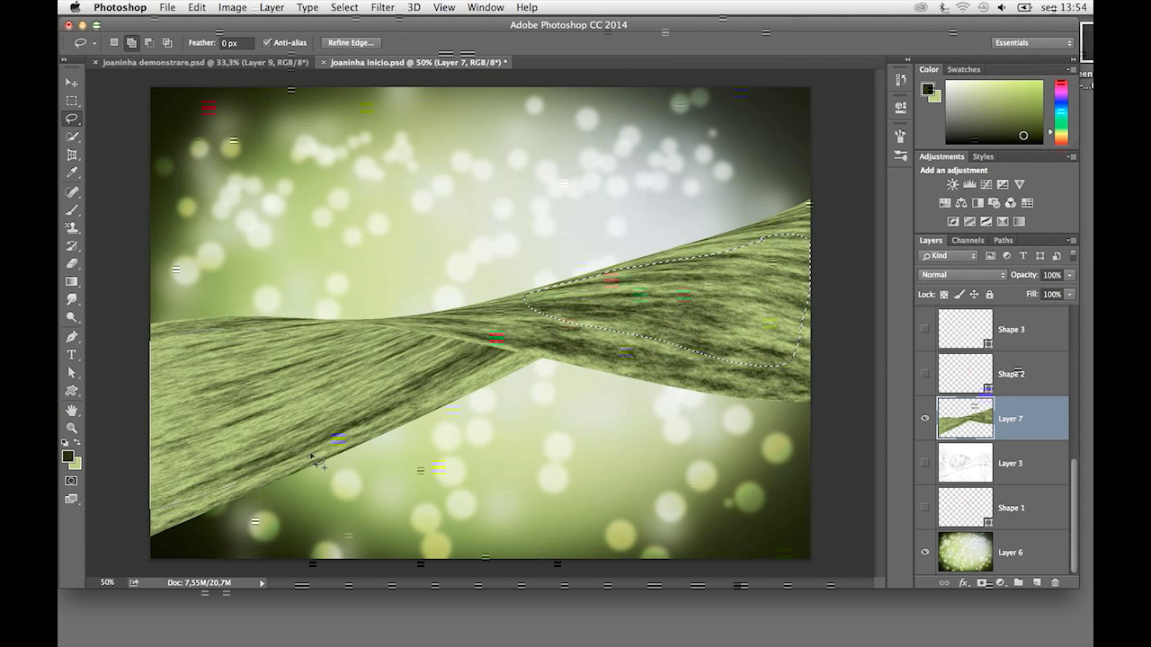
{"action": "left_click_drag", "start_coordinate": [270, 337], "coordinate": [153, 331]}
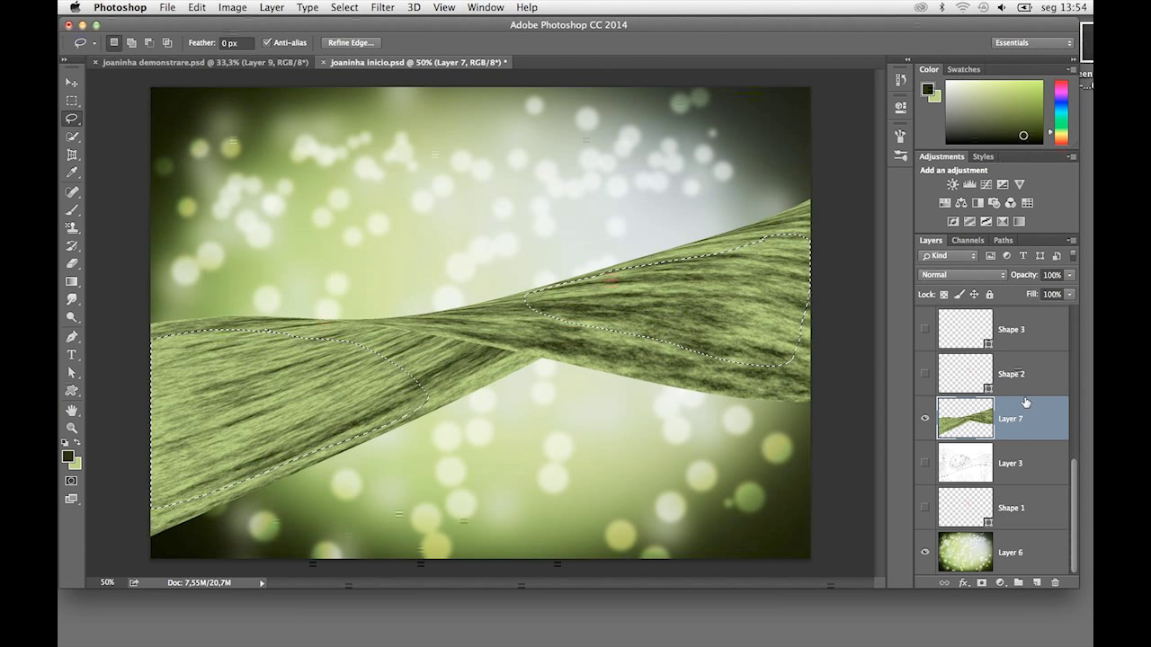
{"action": "key", "text": "ctrl+j"}
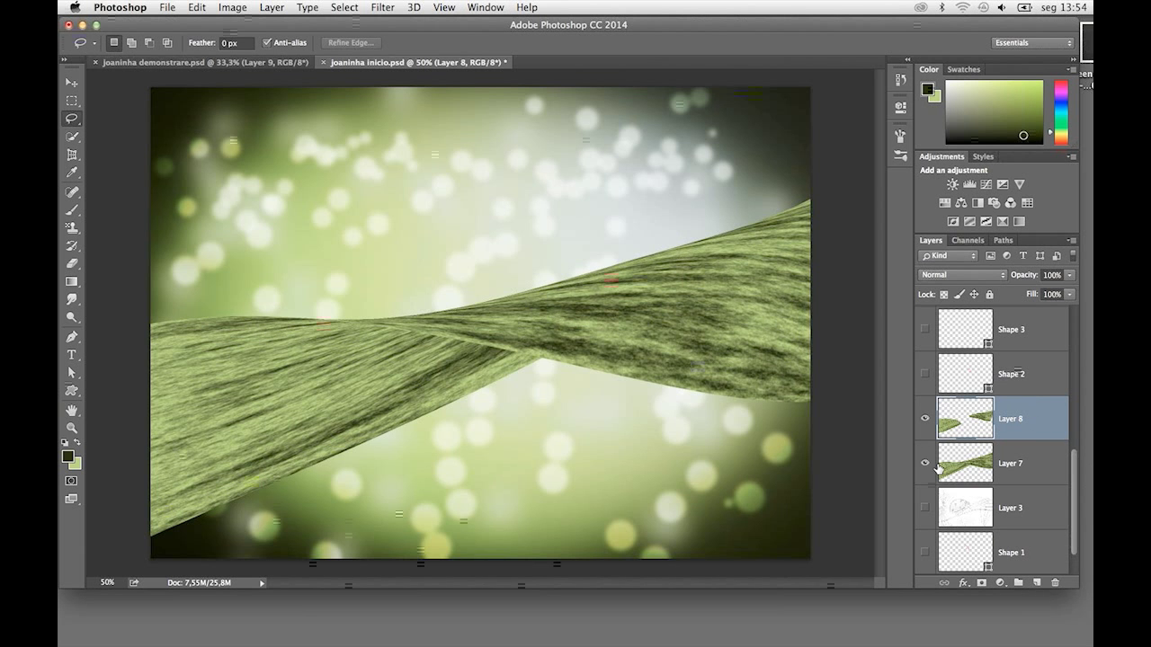
{"action": "left_click", "coordinate": [926, 464]}
Apply a Motion Blur angled along the blade to the Layer 8 copy
{"action": "left_click", "coordinate": [382, 7]}
{"action": "mouse_move", "coordinate": [389, 157]}
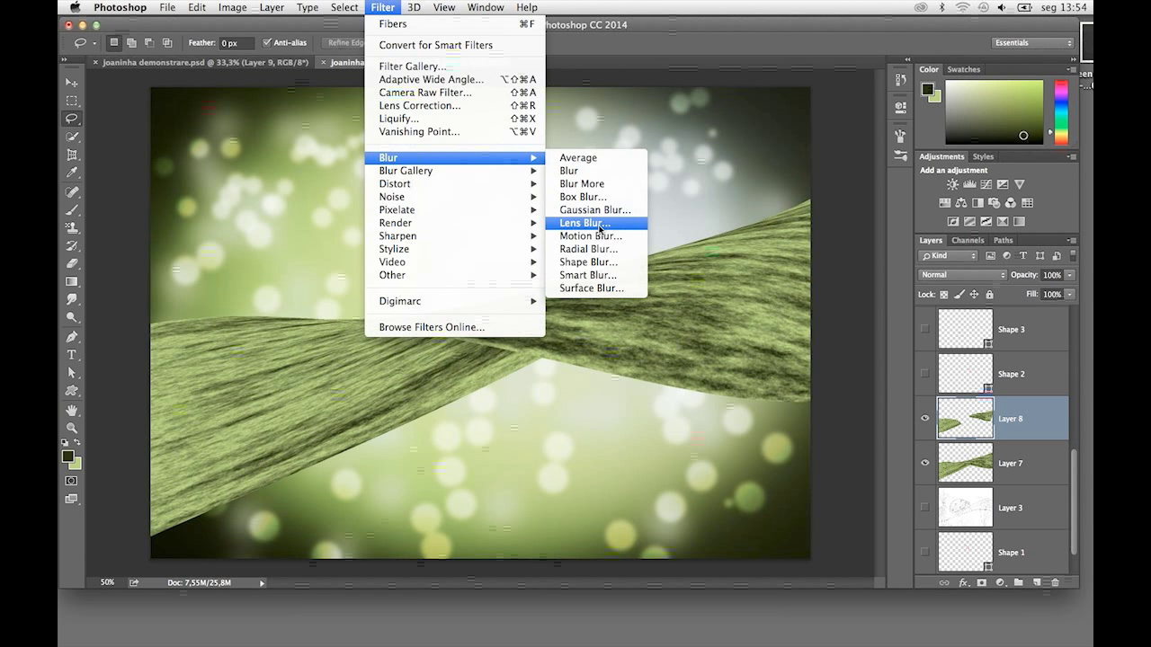
{"action": "left_click", "coordinate": [590, 236]}
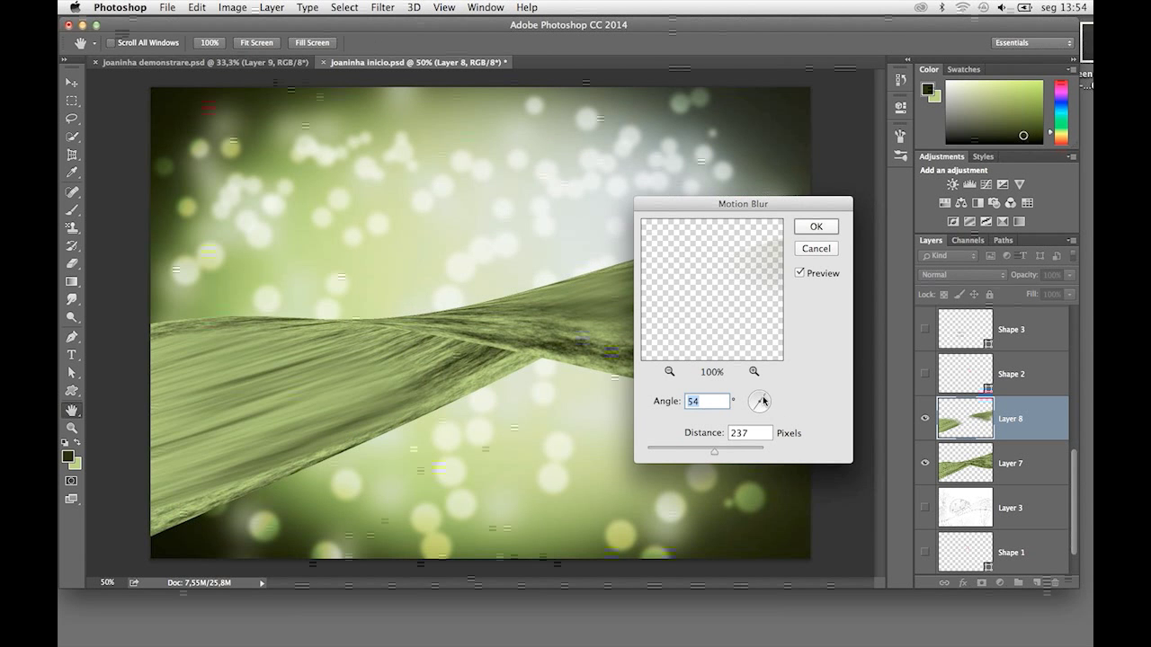
{"action": "left_click_drag", "start_coordinate": [763, 401], "coordinate": [762, 395]}
{"action": "left_click_drag", "start_coordinate": [714, 451], "coordinate": [693, 452]}
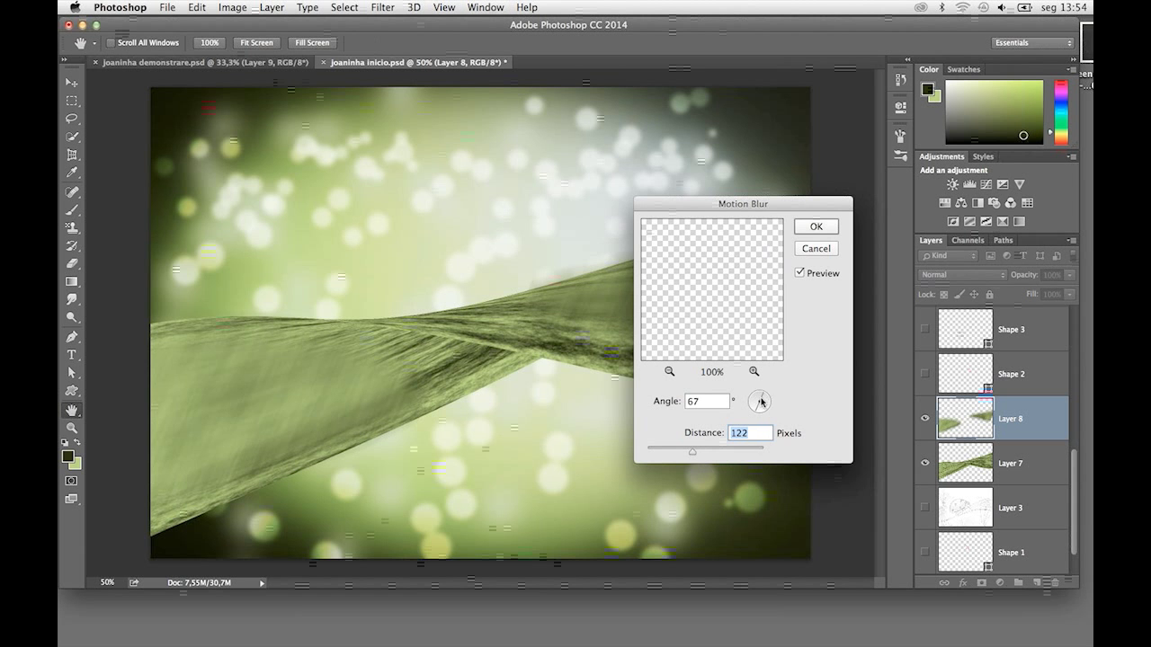
{"action": "left_click_drag", "start_coordinate": [762, 402], "coordinate": [774, 401]}
{"action": "key", "text": "Return"}
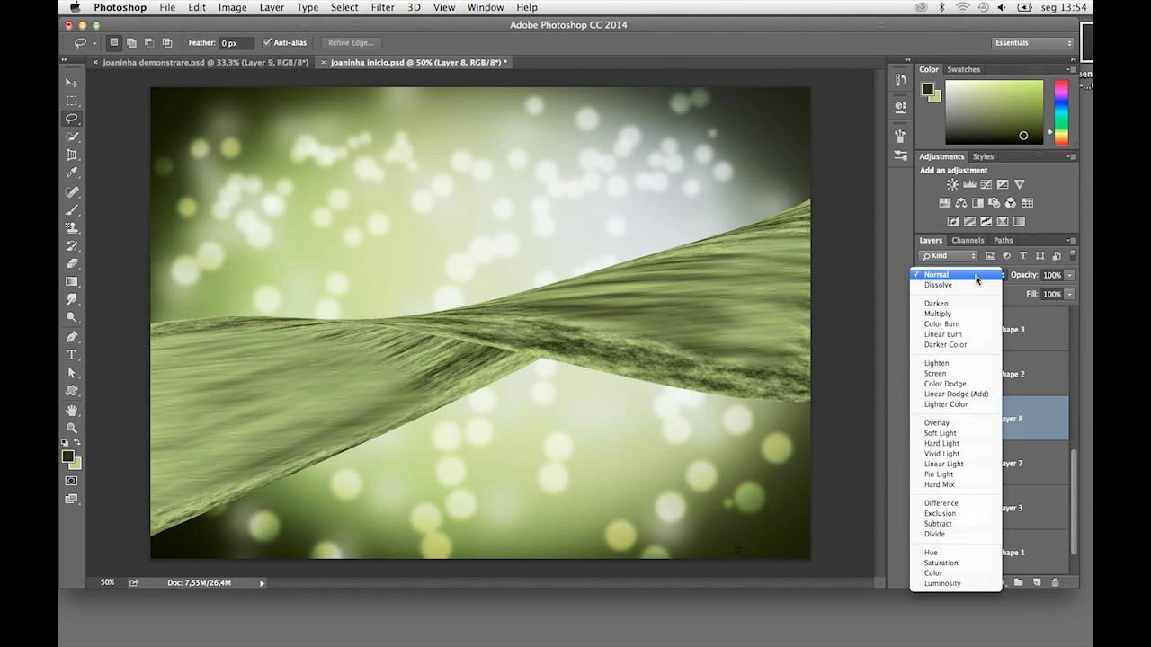
Set the blurred copy to Overlay at 88% opacity and merge it with Layer 7
{"action": "left_click", "coordinate": [939, 274]}
{"action": "left_click", "coordinate": [944, 424]}
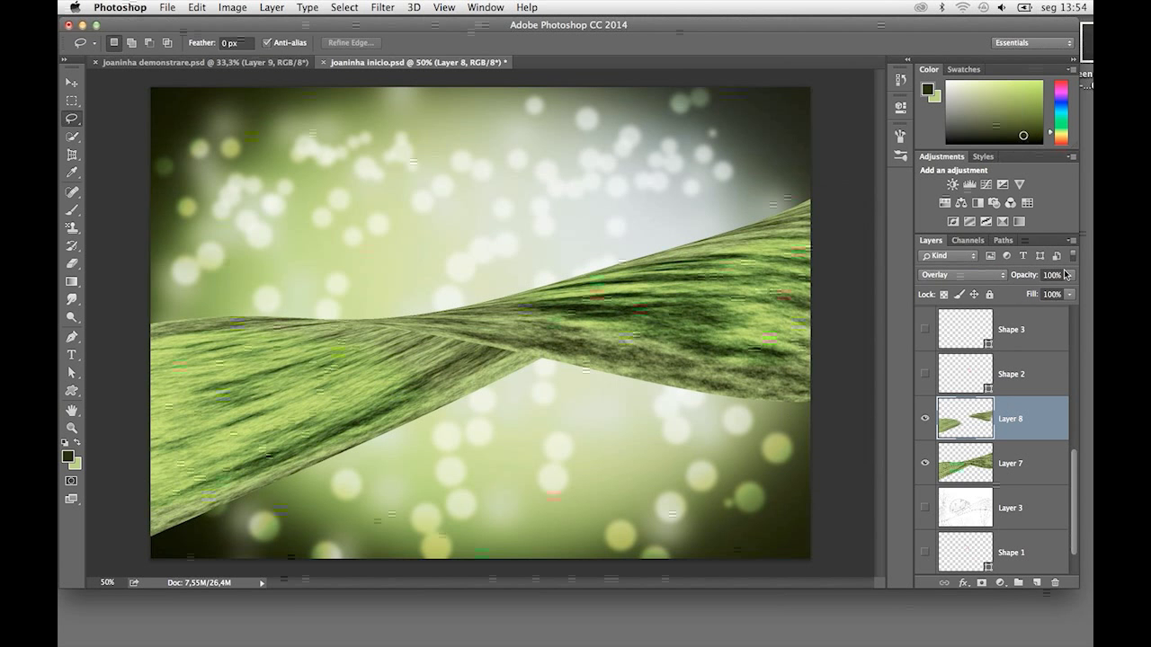
{"action": "left_click_drag", "start_coordinate": [1065, 275], "coordinate": [1000, 299]}
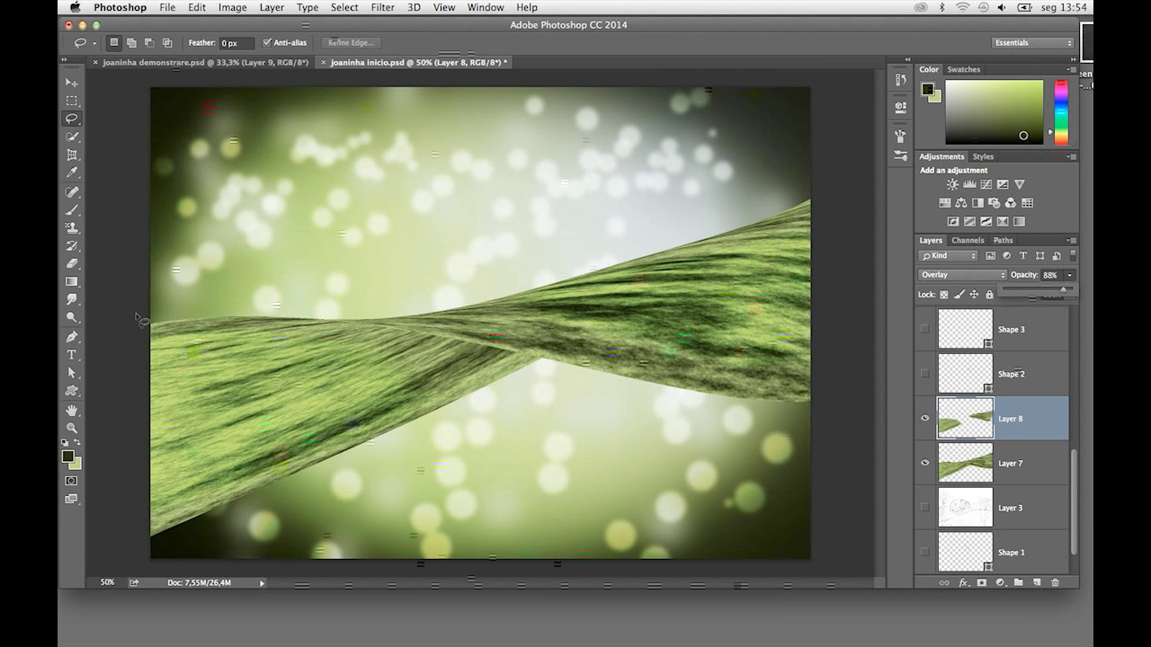
{"action": "left_click", "coordinate": [68, 320]}
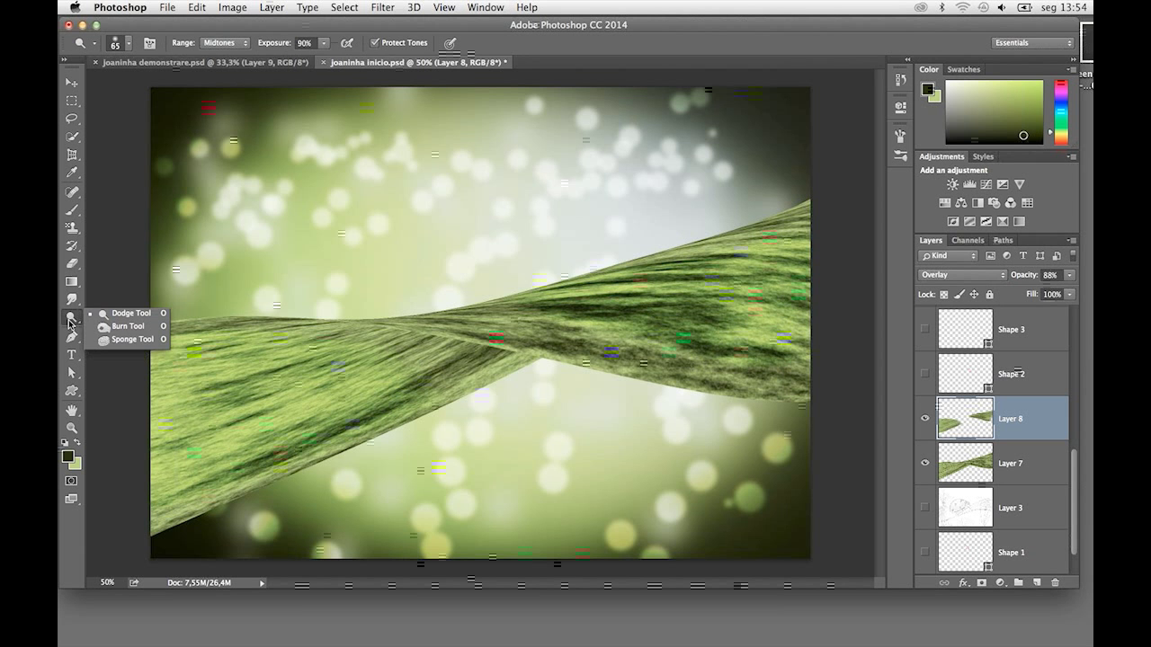
{"action": "left_click", "coordinate": [1006, 437]}
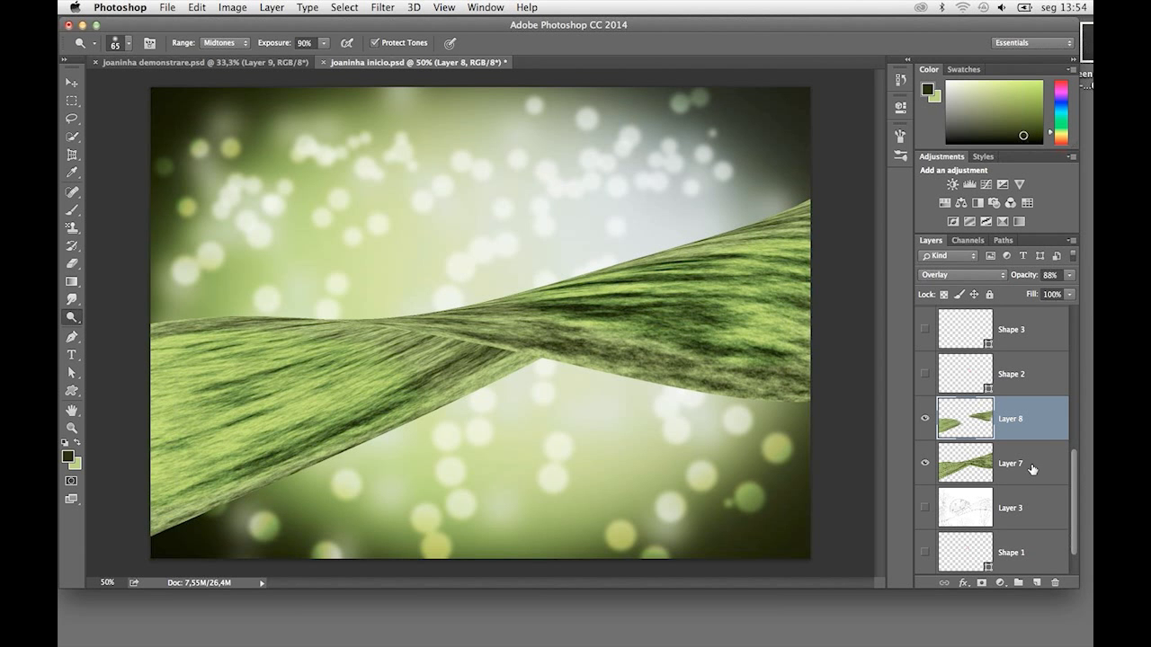
{"action": "left_click", "coordinate": [1026, 466], "text": "shift"}
{"action": "key", "text": "ctrl+e"}
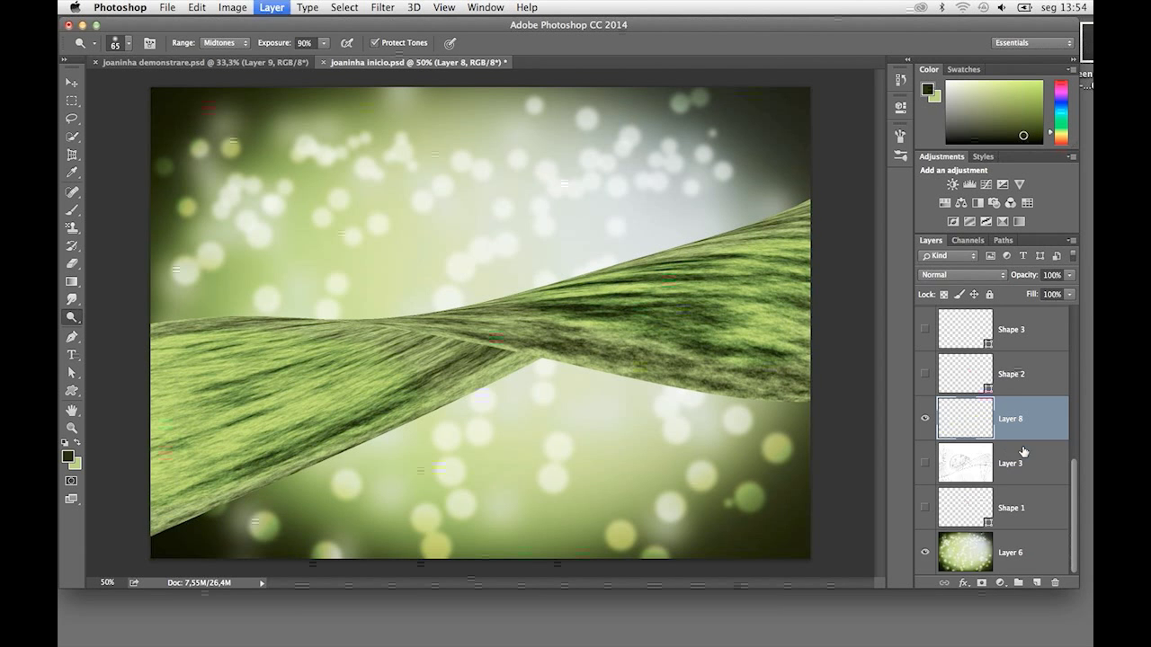
Show the ladybug sketch and move its layer above the grass blade
{"action": "left_click", "coordinate": [926, 465]}
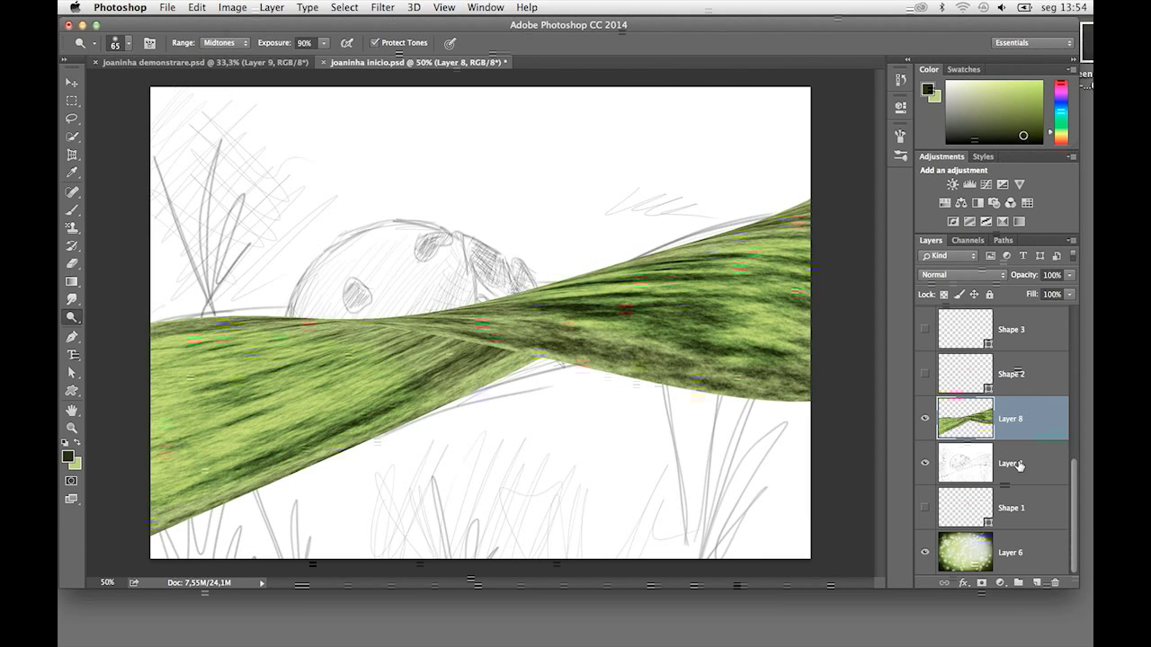
{"action": "left_click_drag", "start_coordinate": [1021, 467], "coordinate": [996, 427]}
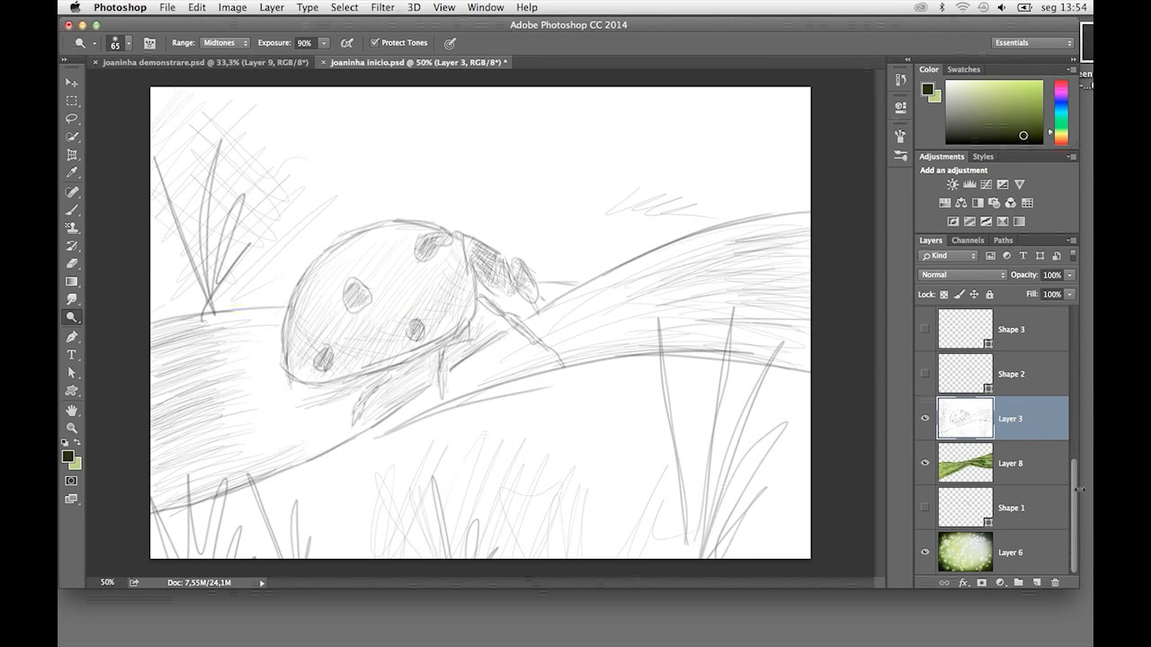
{"action": "left_click_drag", "start_coordinate": [1073, 481], "coordinate": [1073, 442]}
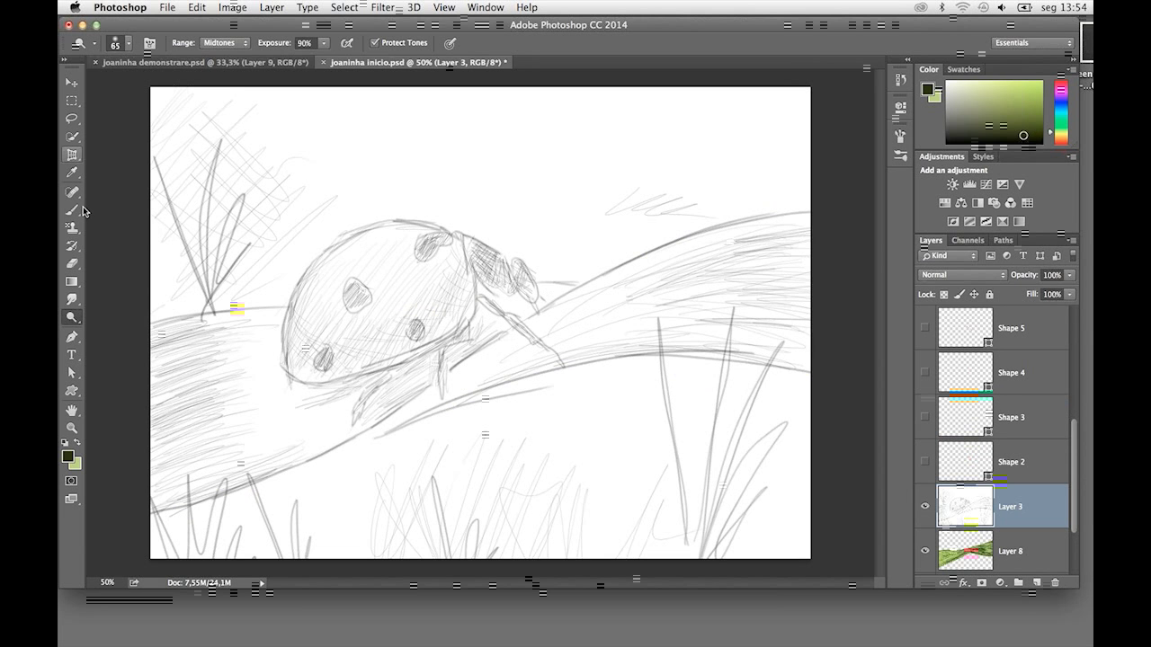
Zoom in on the head, select Shape 2, and set the Pen tool to Shape mode
{"action": "left_click", "coordinate": [924, 464]}
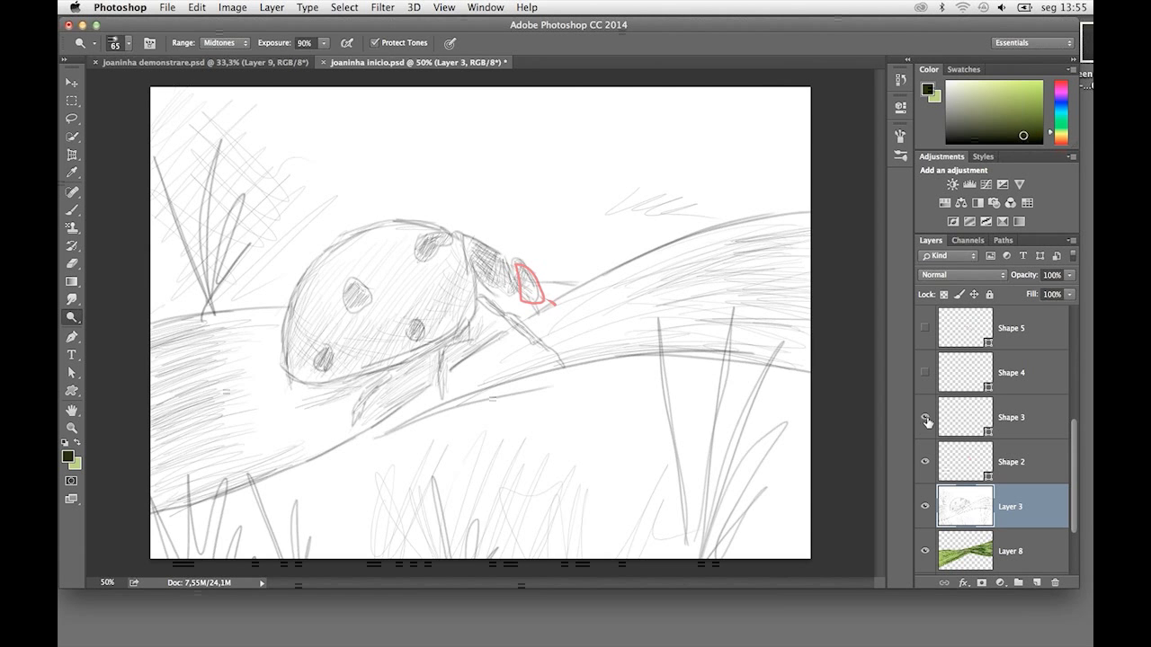
{"action": "key", "text": "ctrl+plus"}
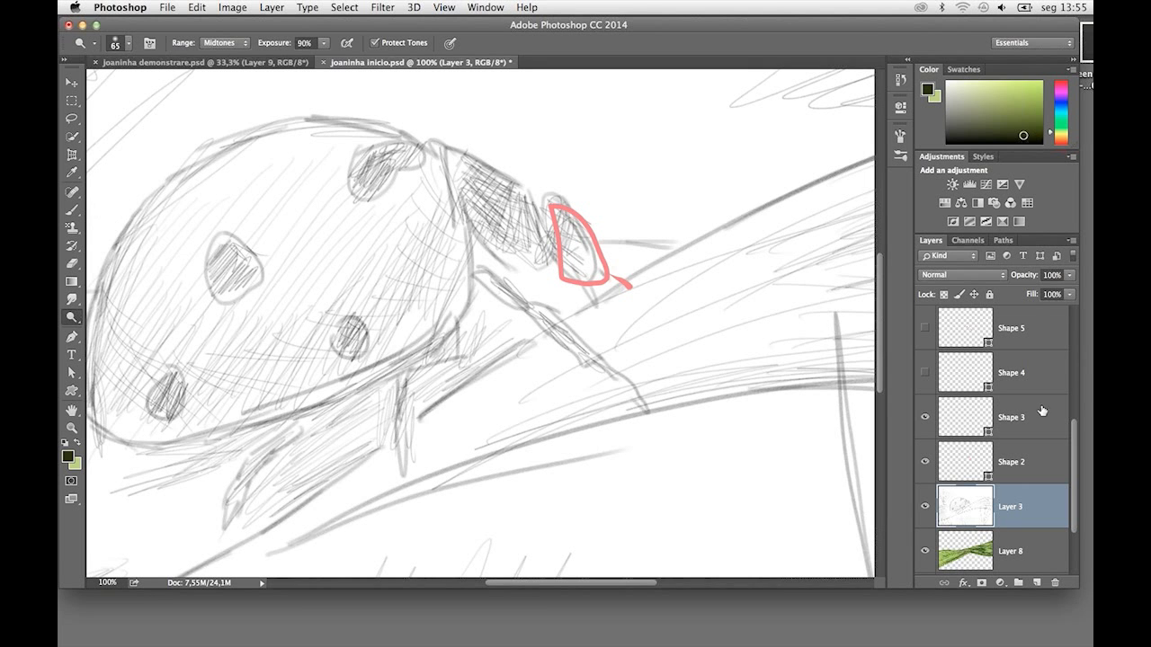
{"action": "left_click", "coordinate": [1023, 463]}
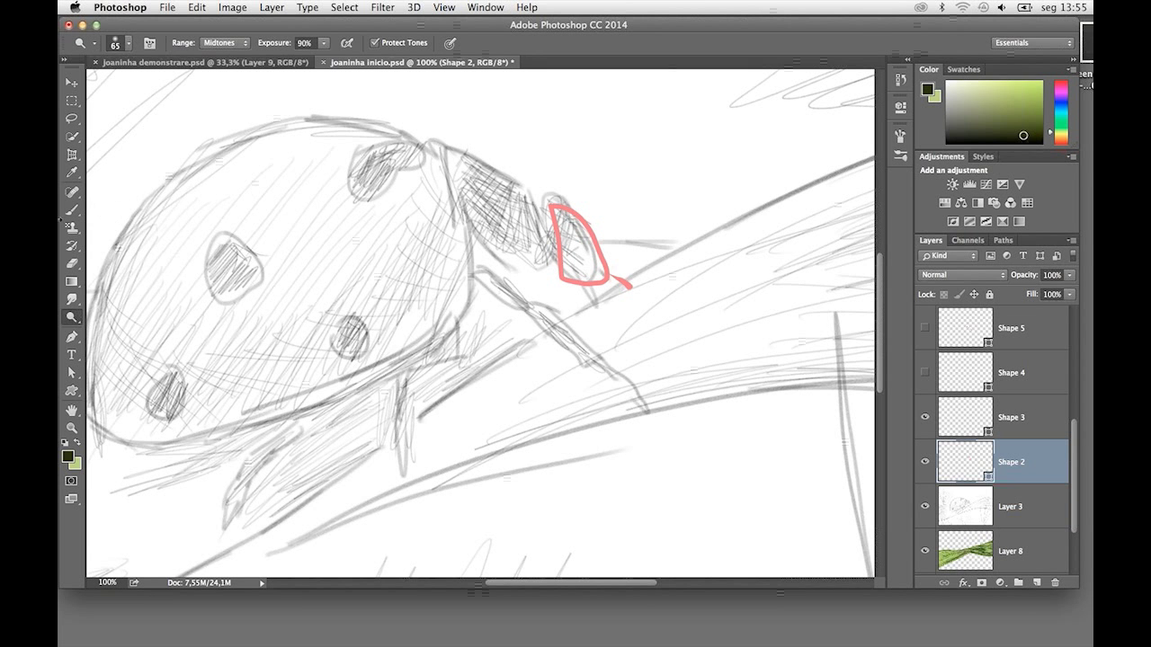
{"action": "left_click", "coordinate": [71, 336]}
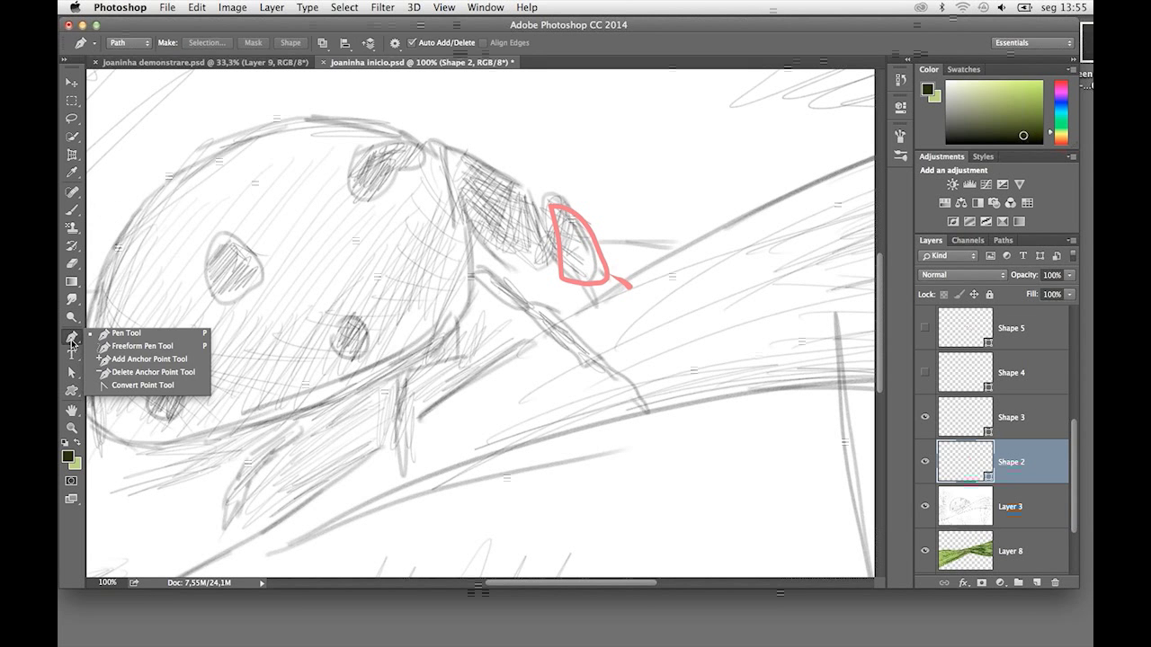
{"action": "left_click", "coordinate": [137, 46]}
{"action": "left_click", "coordinate": [144, 43]}
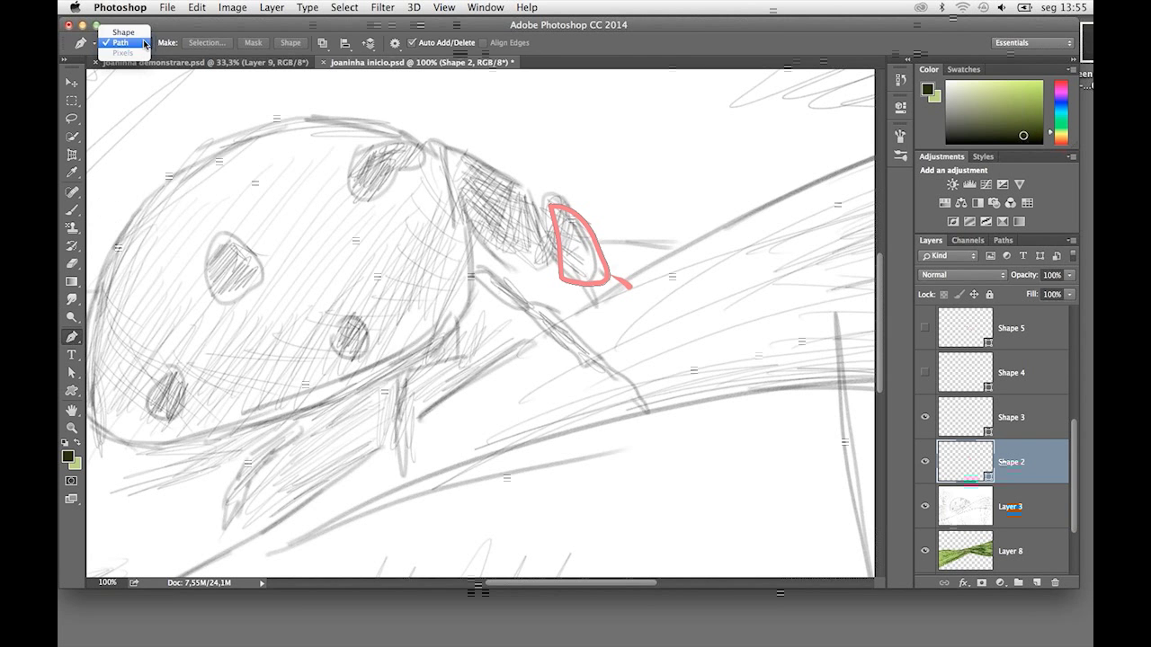
{"action": "left_click", "coordinate": [148, 31]}
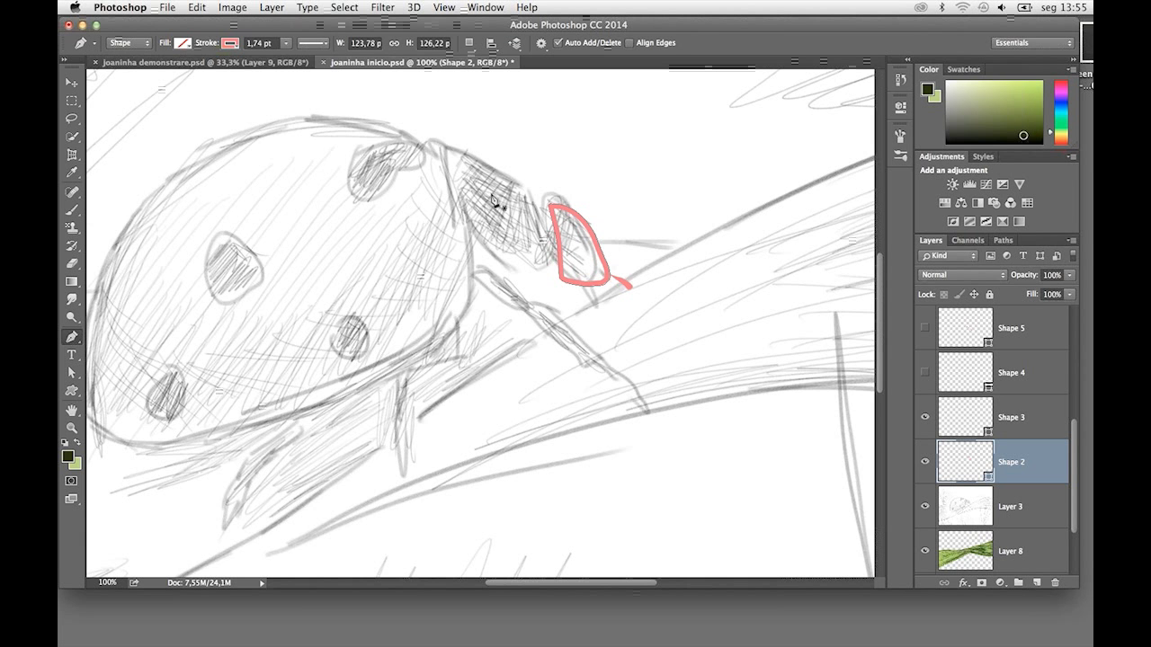
Draw a closed pen outline around the ladybug's head section
{"action": "left_click", "coordinate": [628, 172]}
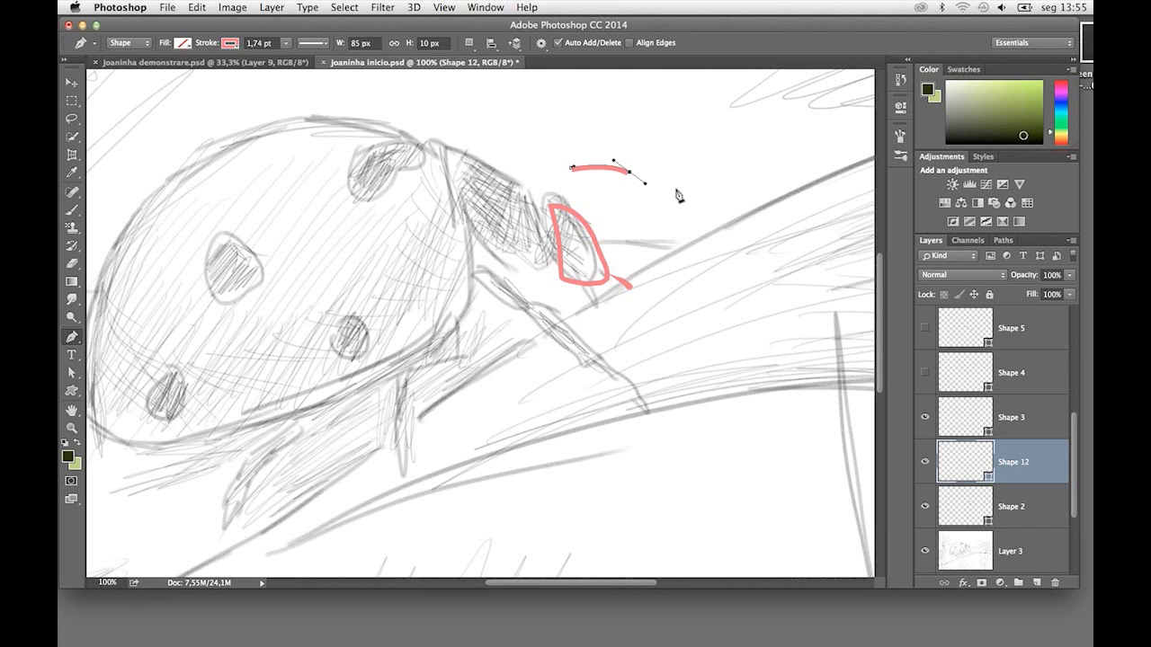
{"action": "mouse_move", "coordinate": [682, 205]}
{"action": "left_mouse_down"}
{"action": "mouse_move", "coordinate": [676, 265]}
{"action": "mouse_move", "coordinate": [629, 226]}
{"action": "left_mouse_up"}
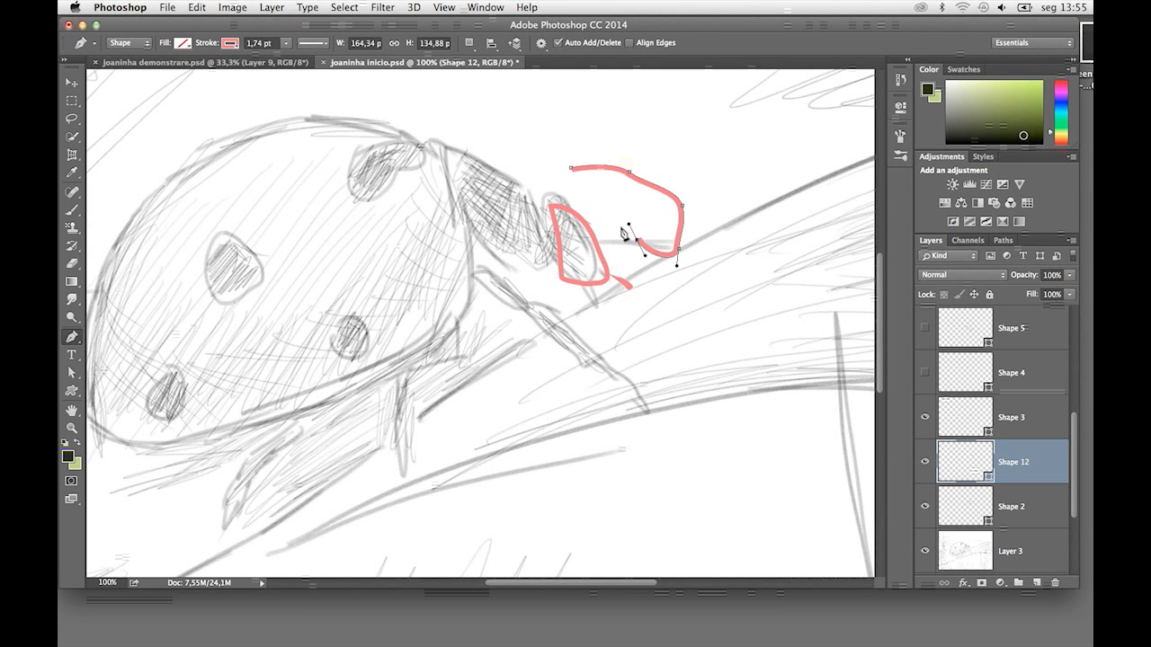
{"action": "key", "text": "super+alt+z"}
{"action": "key", "text": "super+alt+z"}
{"action": "key", "text": "super+alt+z"}
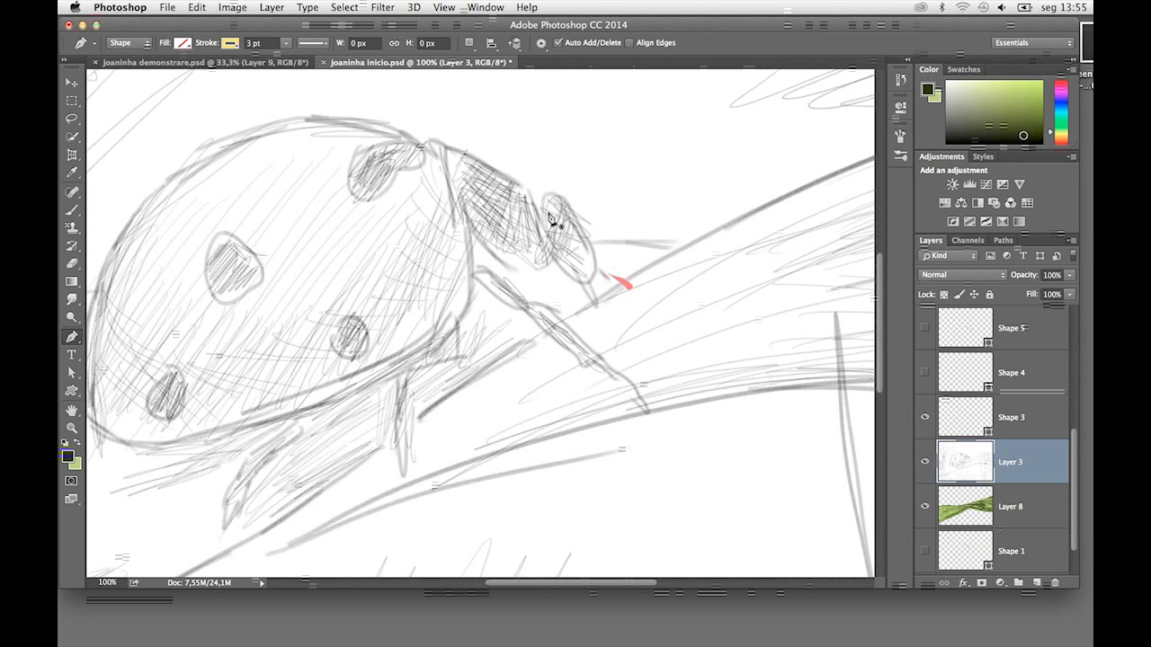
{"action": "key", "text": "super+shift+z"}
{"action": "left_click", "coordinate": [531, 192]}
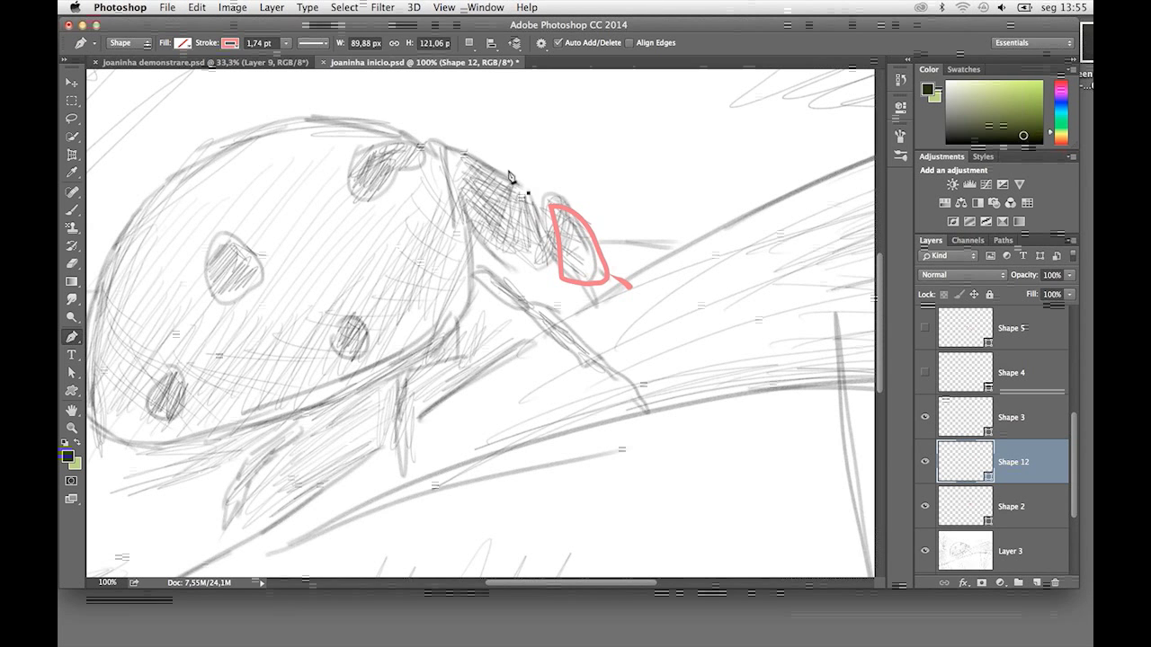
{"action": "mouse_move", "coordinate": [503, 168]}
{"action": "left_mouse_down"}
{"action": "mouse_move", "coordinate": [439, 152]}
{"action": "mouse_move", "coordinate": [461, 209]}
{"action": "left_mouse_up"}
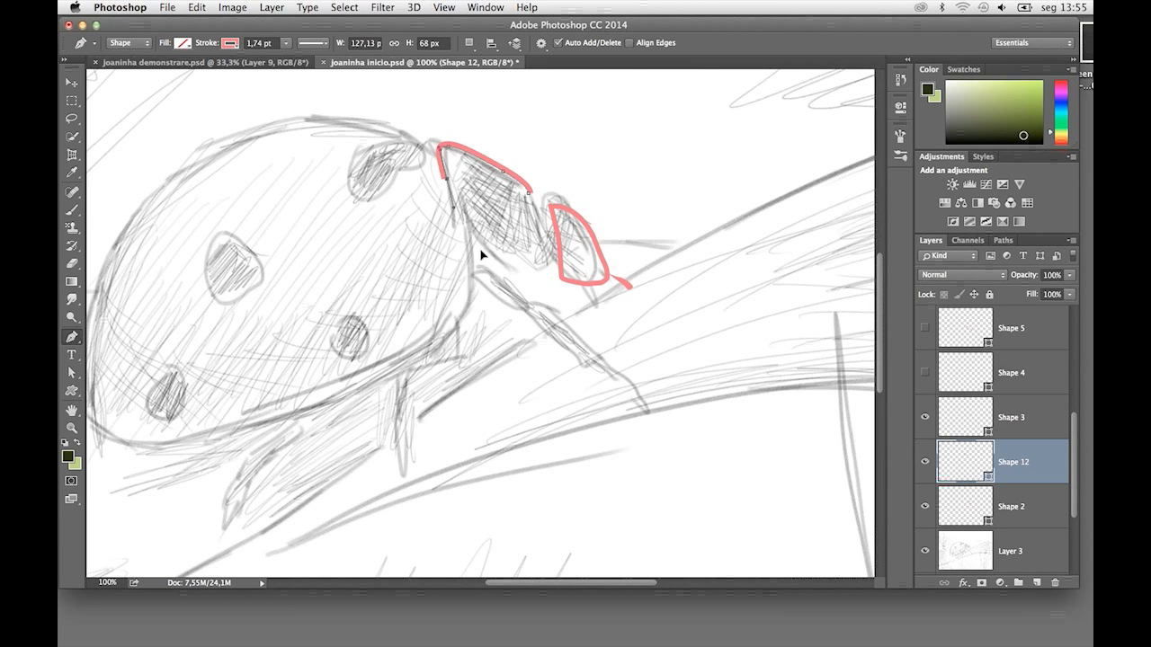
{"action": "mouse_move", "coordinate": [479, 248]}
{"action": "left_mouse_down"}
{"action": "mouse_move", "coordinate": [502, 268]}
{"action": "mouse_move", "coordinate": [549, 245]}
{"action": "left_mouse_up"}
{"action": "left_click", "coordinate": [547, 270]}
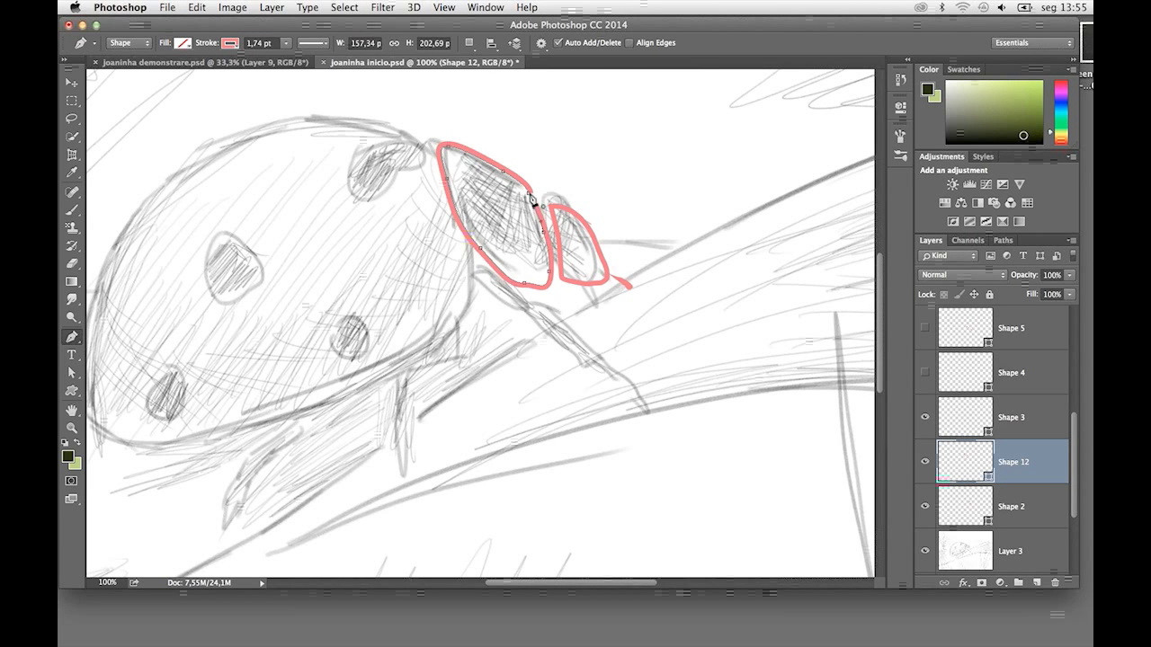
{"action": "left_click", "coordinate": [530, 192]}
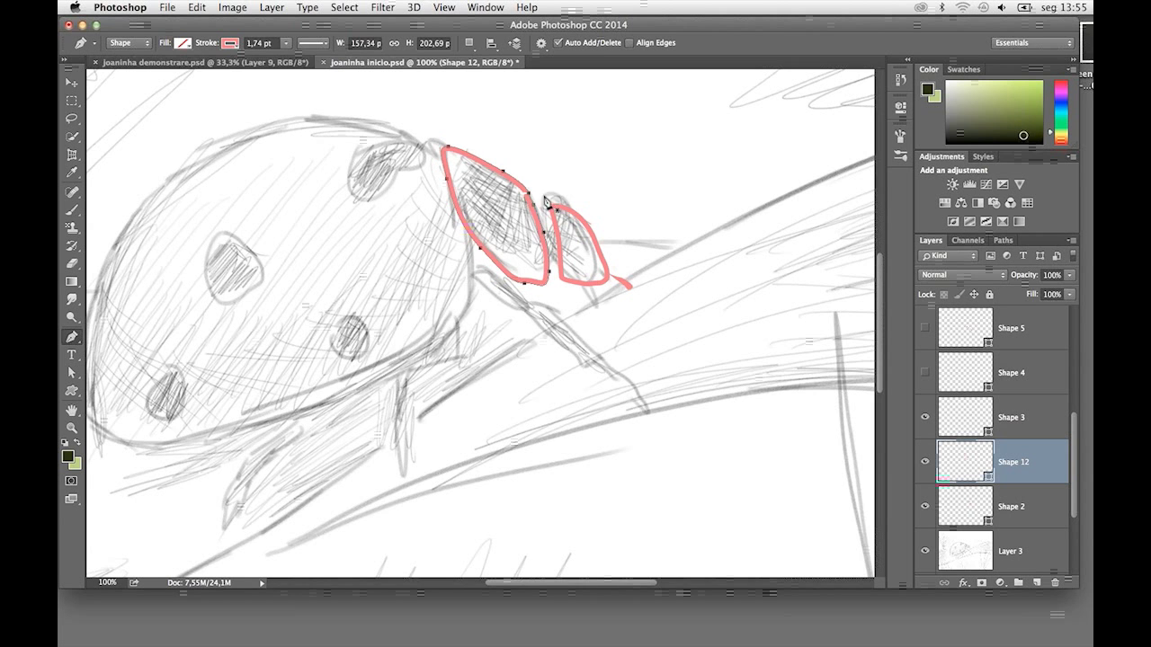
Give the head shape no stroke and a purple fill
{"action": "left_click", "coordinate": [239, 45]}
{"action": "left_click", "coordinate": [171, 70]}
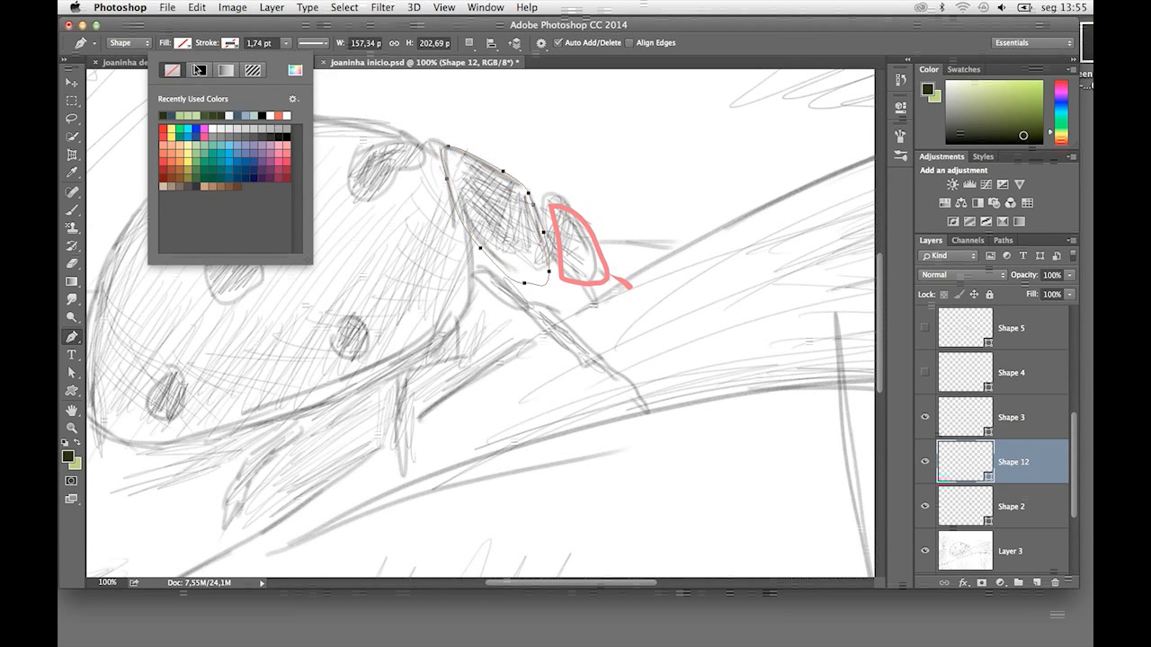
{"action": "left_click", "coordinate": [188, 46]}
{"action": "left_click", "coordinate": [170, 146]}
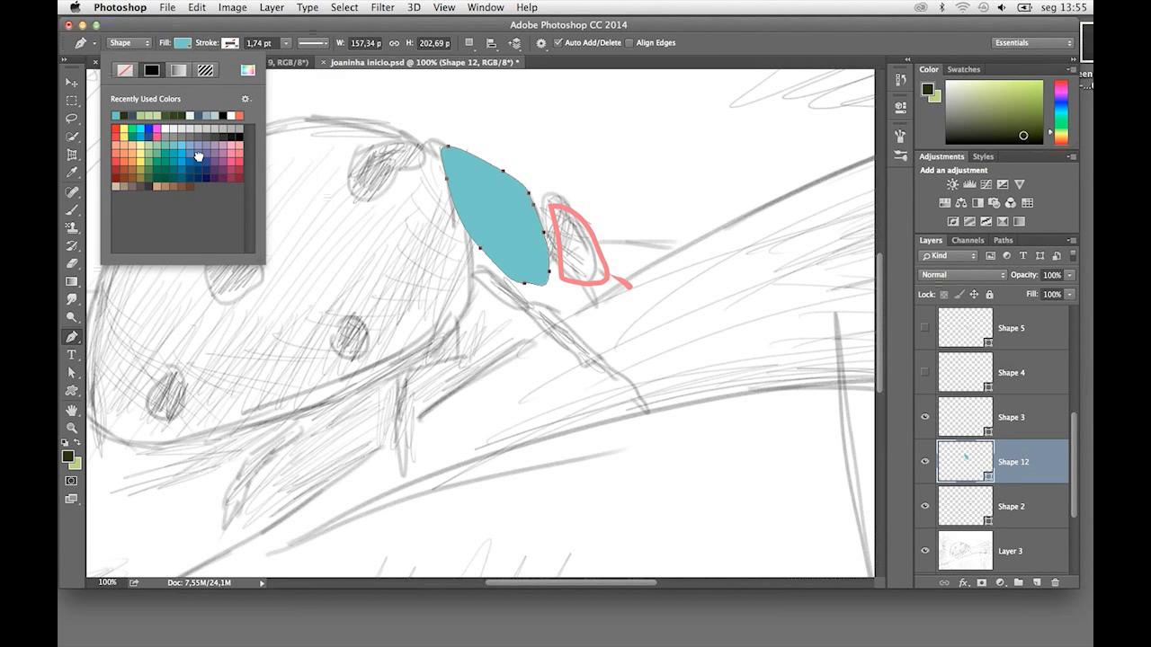
{"action": "left_click", "coordinate": [221, 148]}
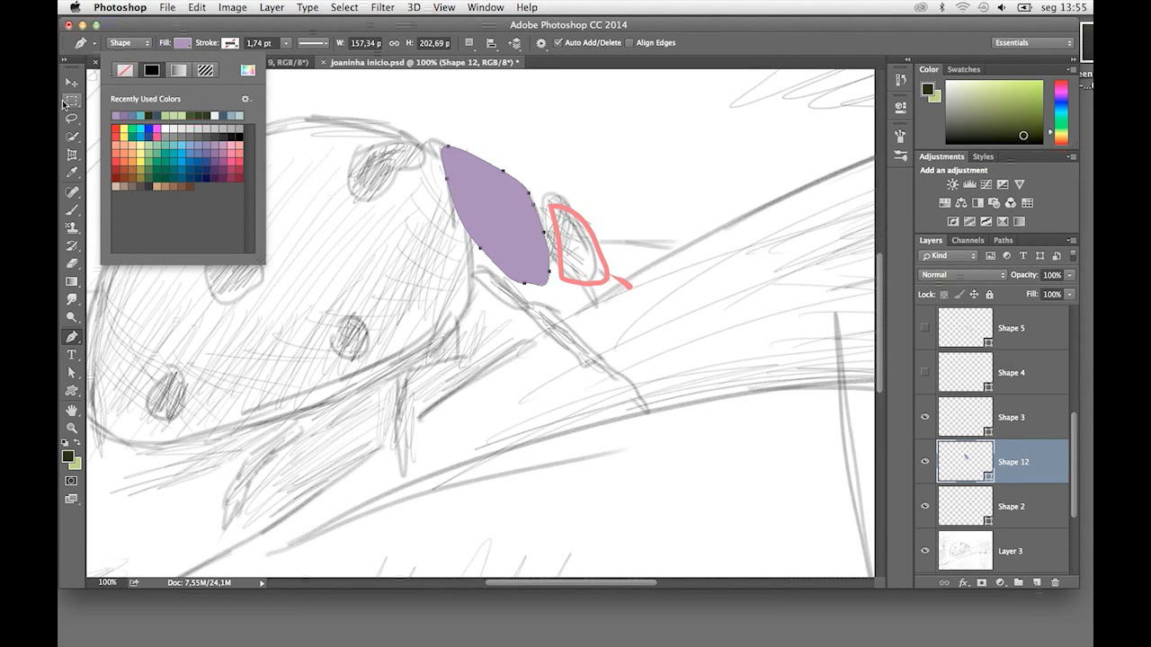
Try bulging the head shape's upper-right edge, then undo the edit
{"action": "key", "text": "Escape"}
{"action": "key", "text": "a"}
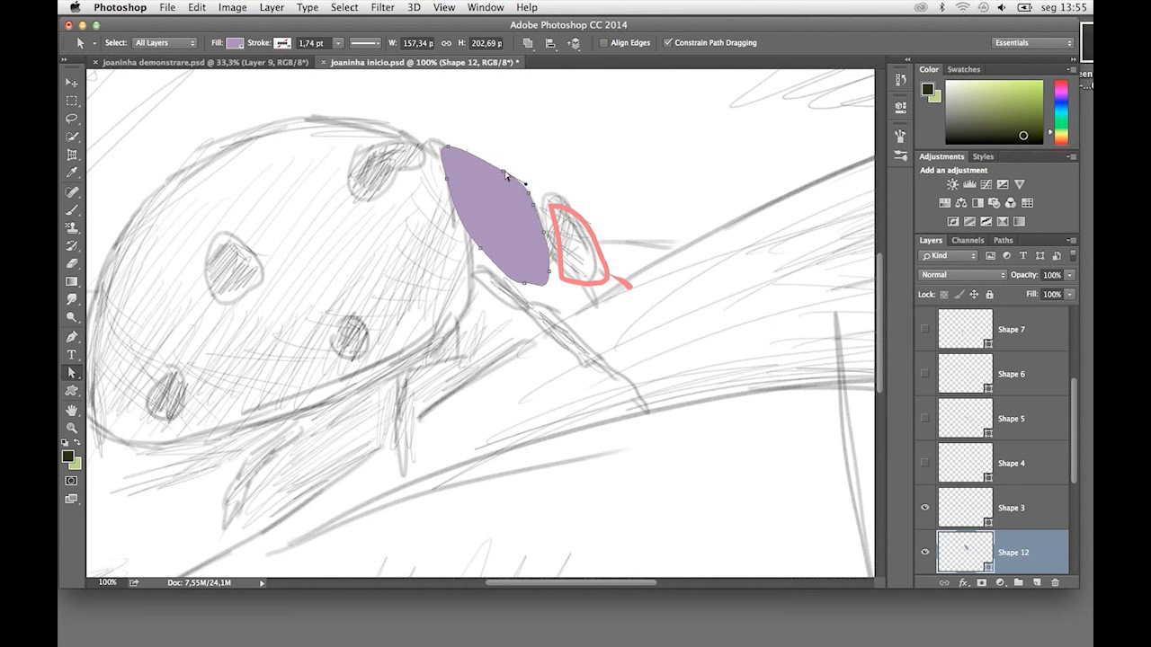
{"action": "left_click_drag", "start_coordinate": [507, 175], "coordinate": [513, 159]}
{"action": "key", "text": "ctrl+z"}
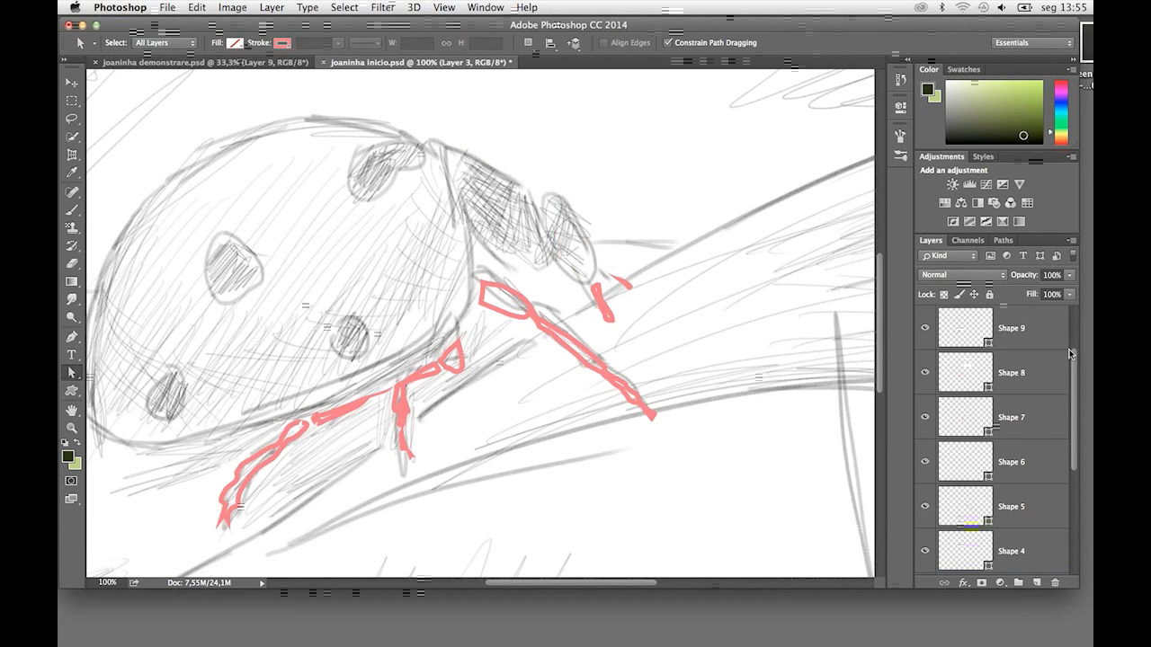
Zoom out, move Shape 1 above Shape 3, and select all the ladybug shape layers
{"action": "scroll", "coordinate": [1069, 359], "scroll_direction": "down", "scroll_amount": 3}
{"action": "key", "text": "ctrl+minus"}
{"action": "left_click_drag", "start_coordinate": [1025, 553], "coordinate": [1026, 450]}
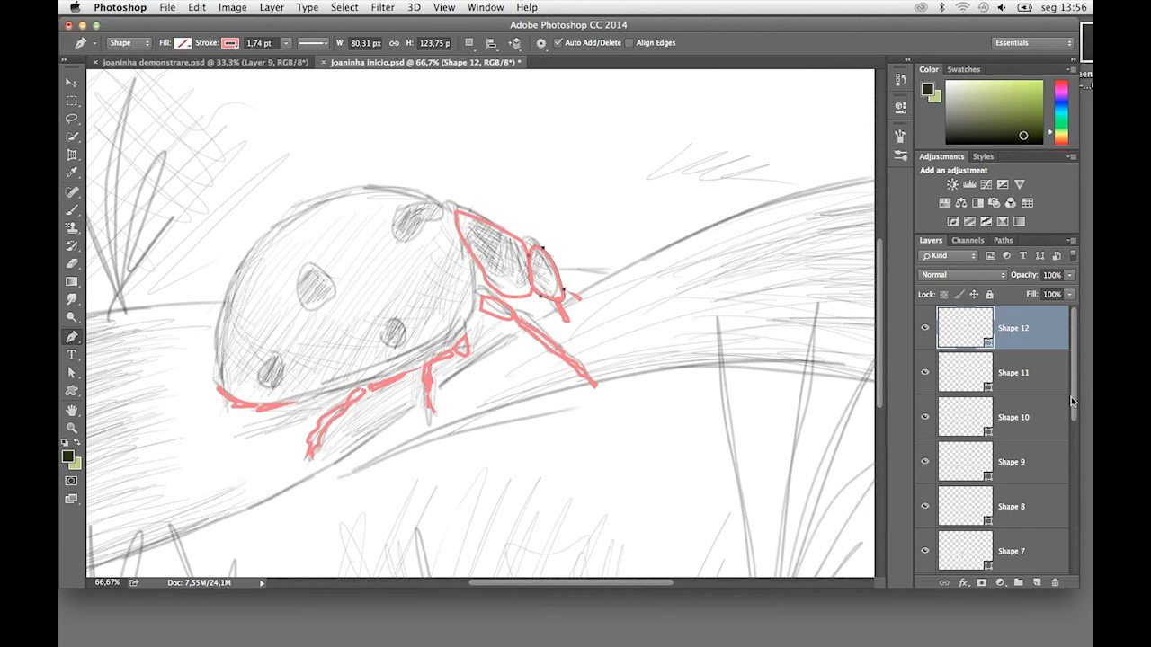
{"action": "left_click_drag", "start_coordinate": [1071, 396], "coordinate": [1068, 542]}
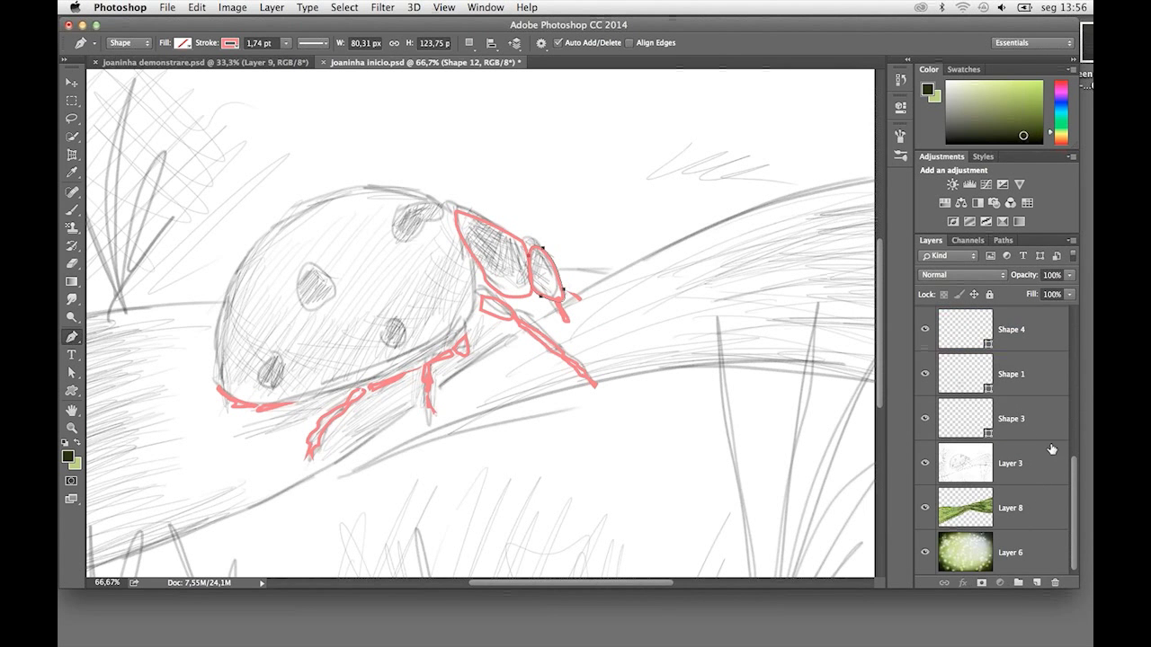
{"action": "left_click", "coordinate": [1043, 430], "text": "shift"}
{"action": "scroll", "coordinate": [1073, 493], "scroll_direction": "up", "scroll_amount": 5}
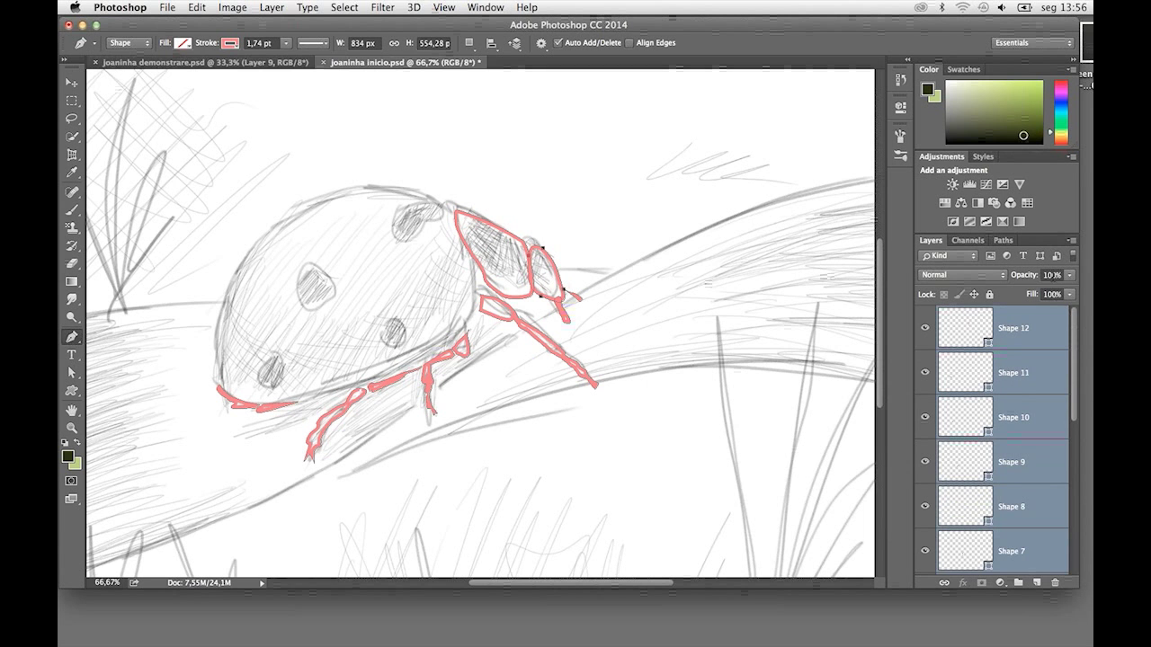
Remove the red stroke from the selected head, eye and leg shapes and fill them dark green-black
{"action": "left_click", "coordinate": [239, 48]}
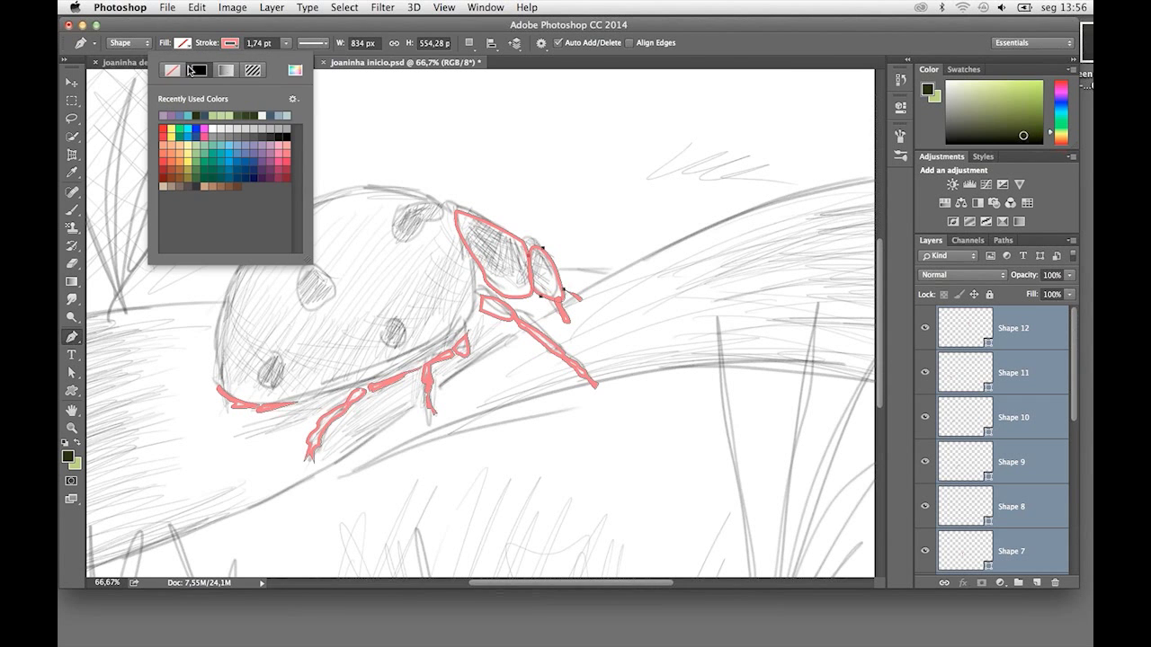
{"action": "left_click", "coordinate": [170, 72]}
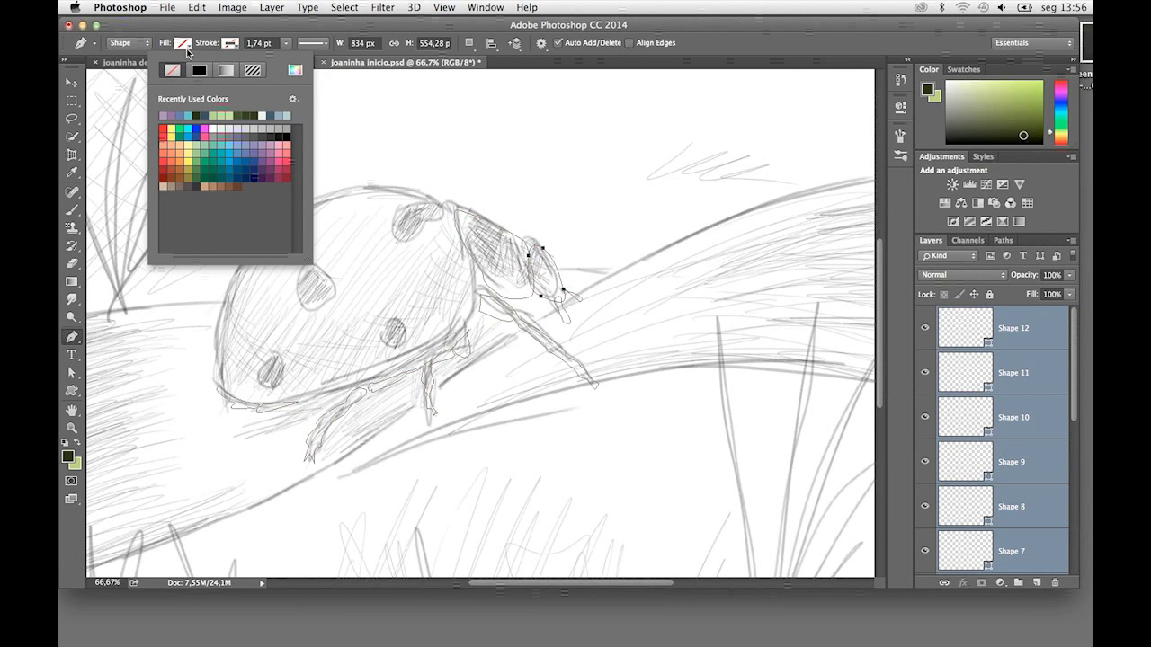
{"action": "left_click", "coordinate": [185, 45]}
{"action": "left_click", "coordinate": [200, 145]}
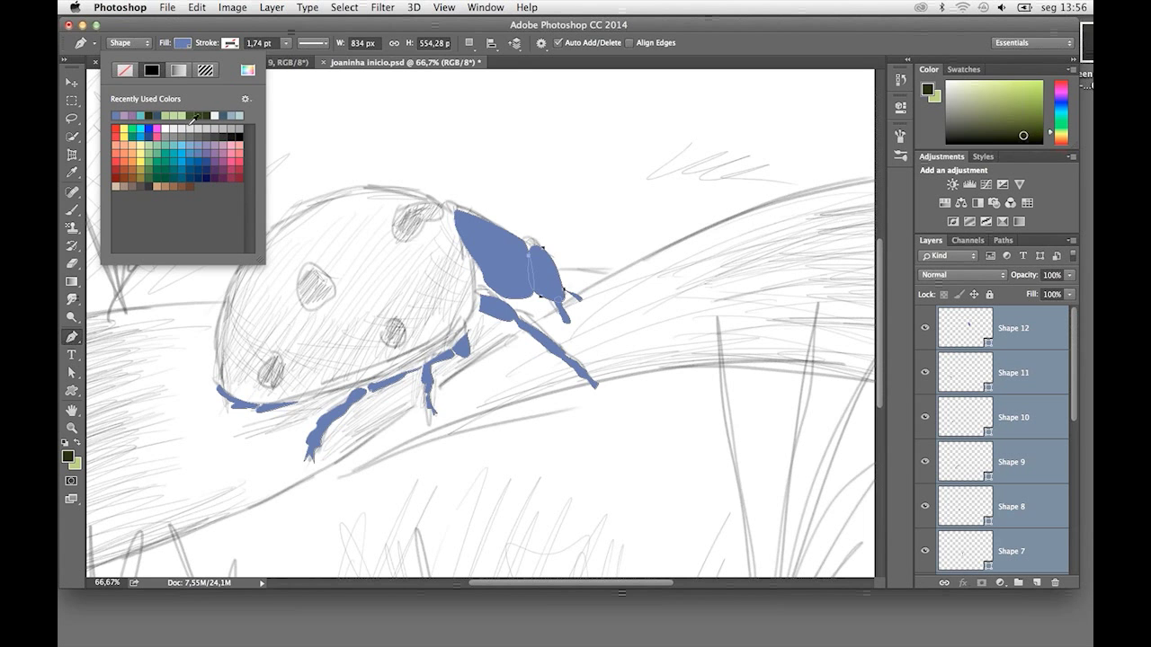
{"action": "left_click", "coordinate": [151, 114]}
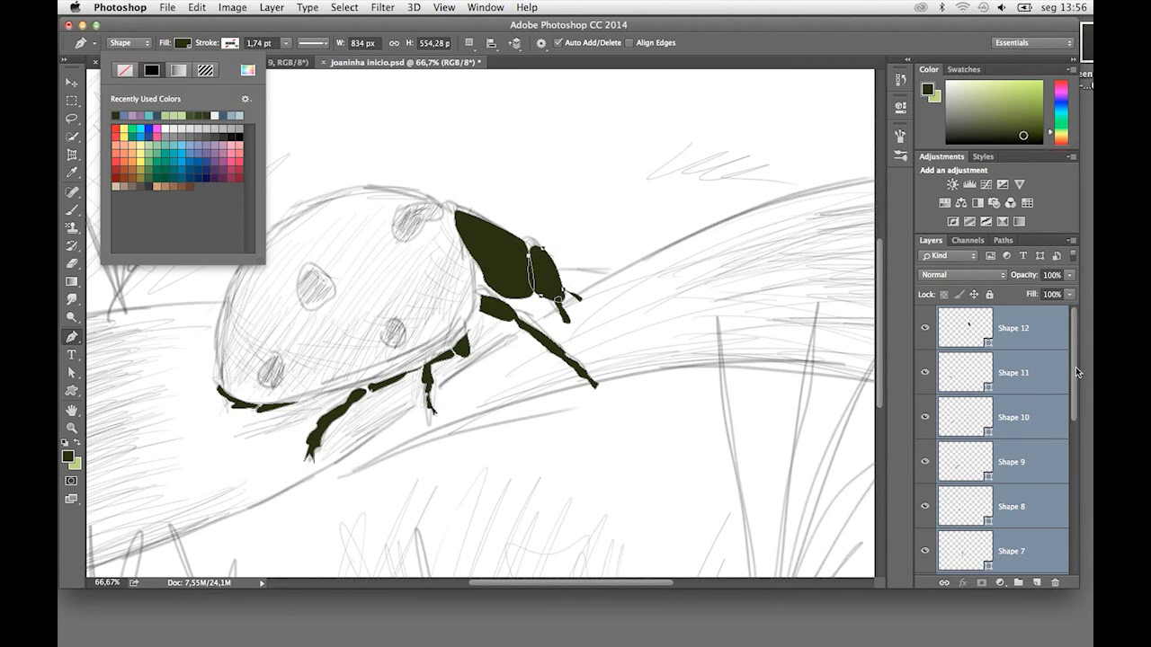
Merge the selected shape layers with Cmd+E, then undo the merge
{"action": "left_click_drag", "start_coordinate": [1076, 367], "coordinate": [1067, 494]}
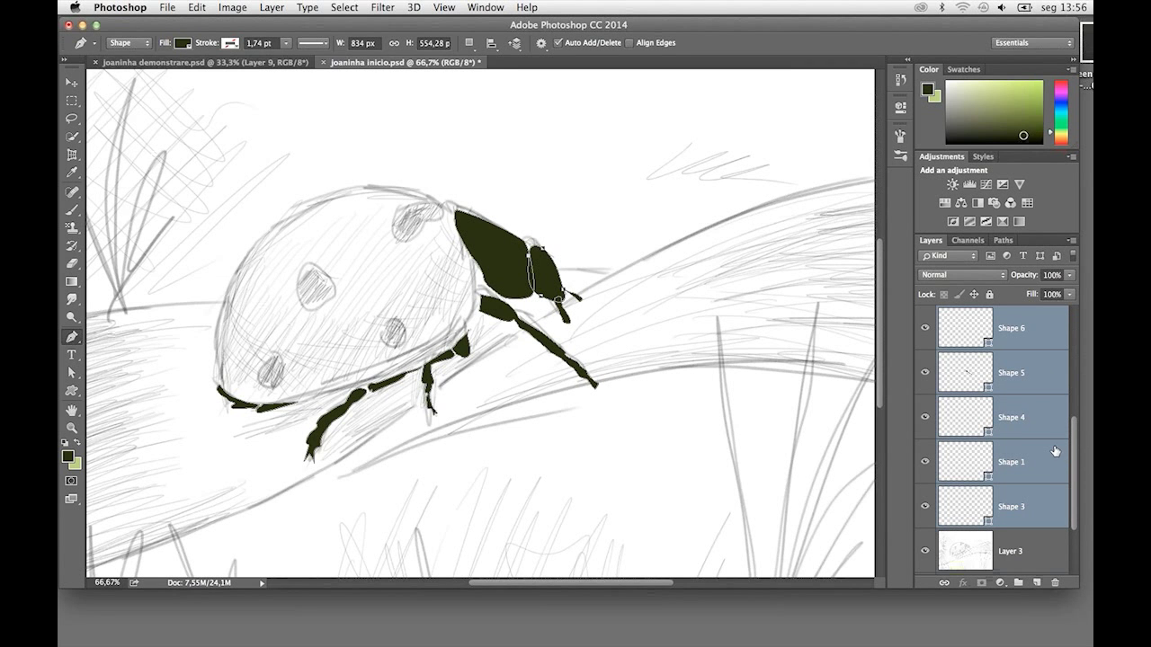
{"action": "key", "text": "super+e"}
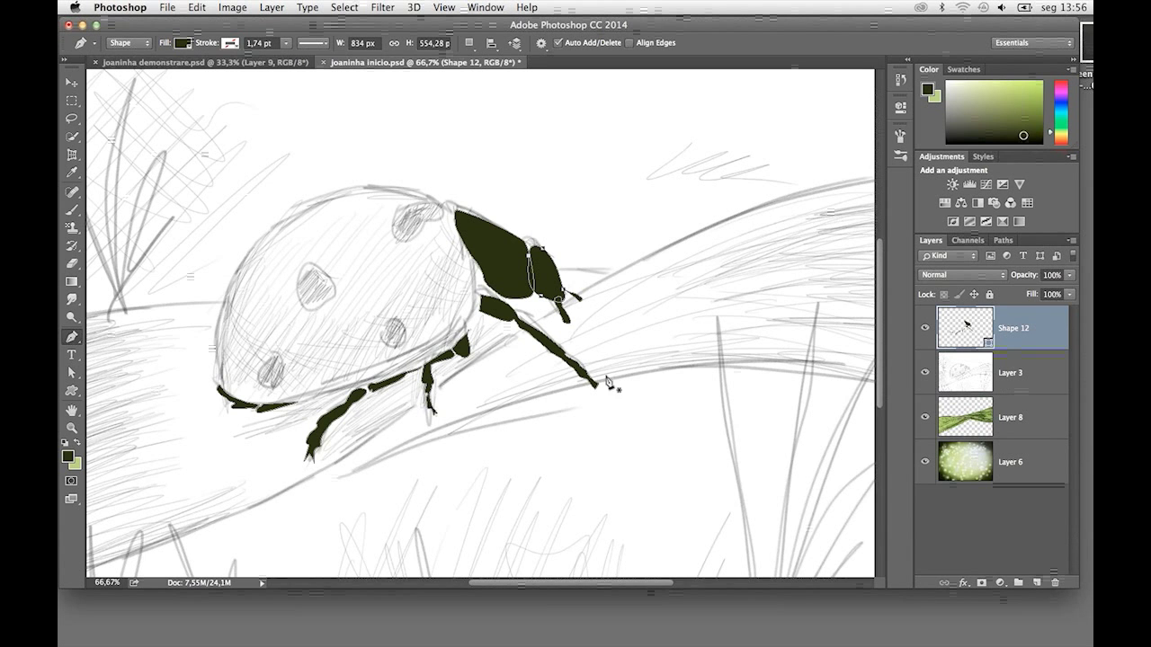
{"action": "key", "text": "super+z"}
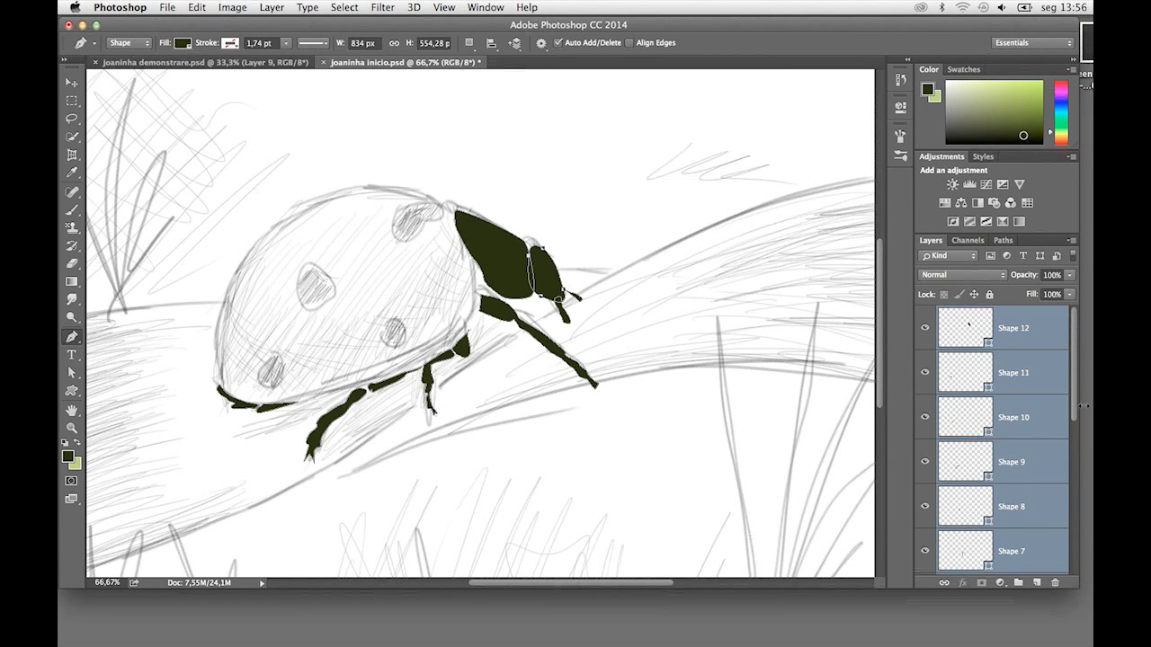
Rasterize and merge the selected shape layers, then check Shape 12's visibility
{"action": "right_click", "coordinate": [1030, 338]}
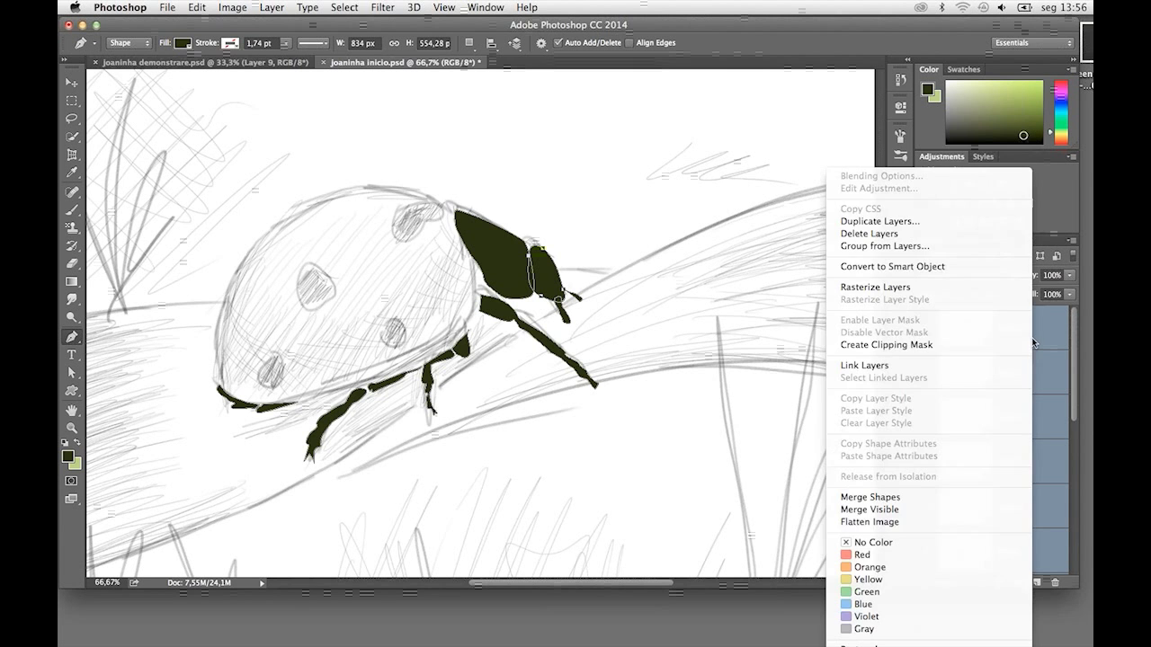
{"action": "left_click", "coordinate": [888, 288]}
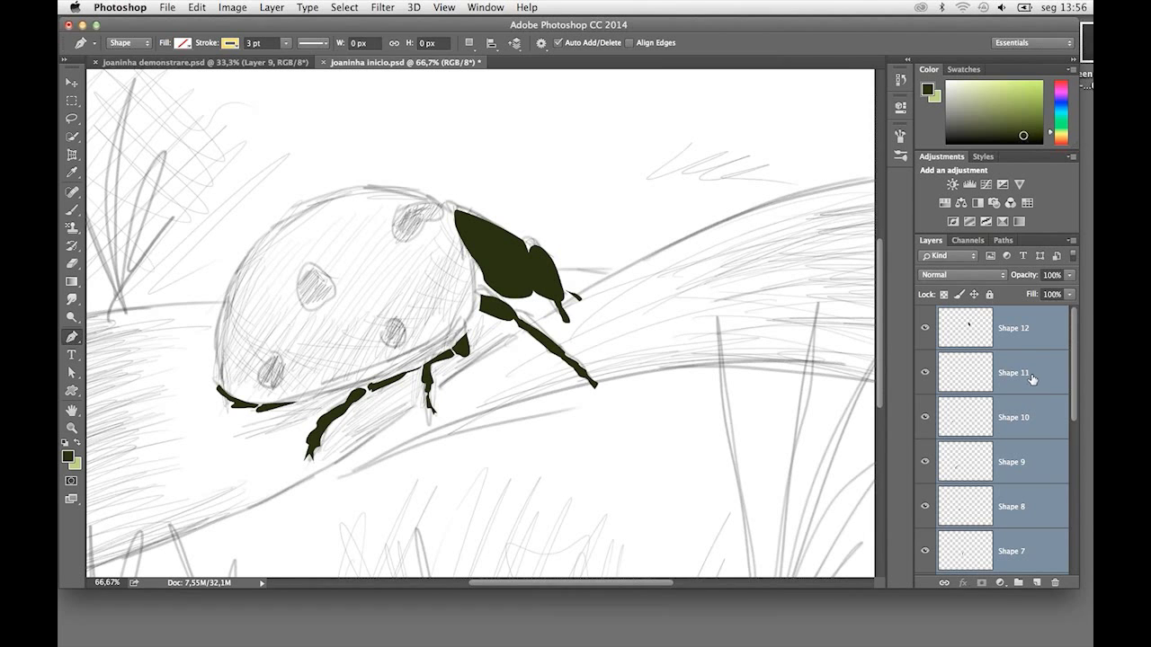
{"action": "key", "text": "ctrl+e"}
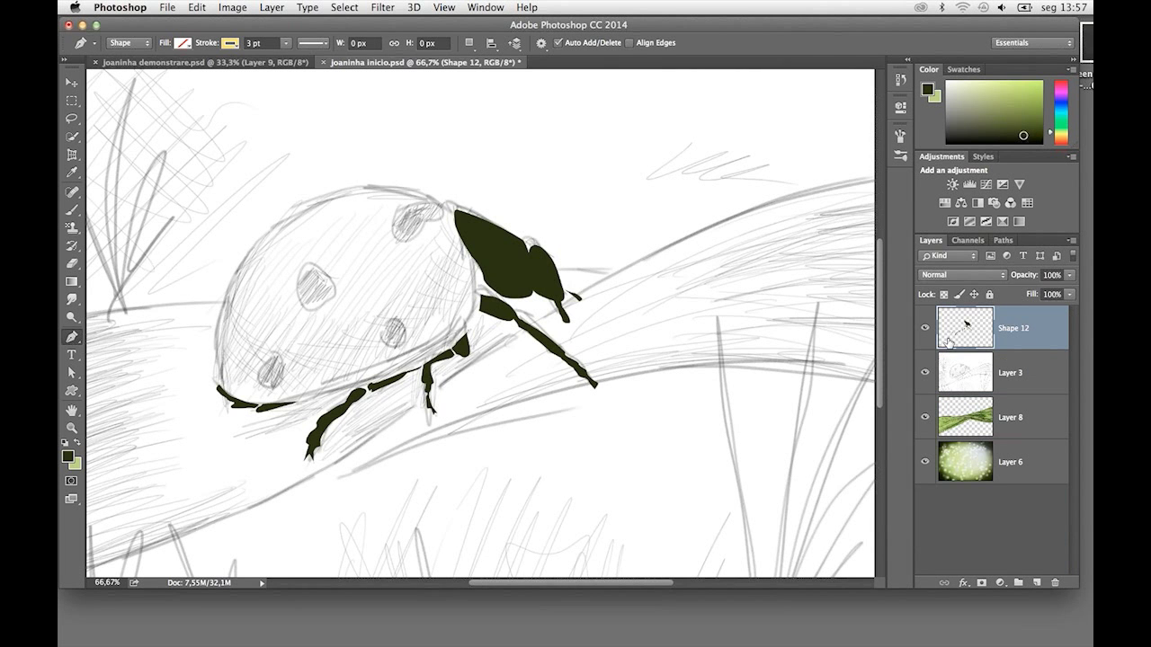
{"action": "left_click", "coordinate": [926, 332]}
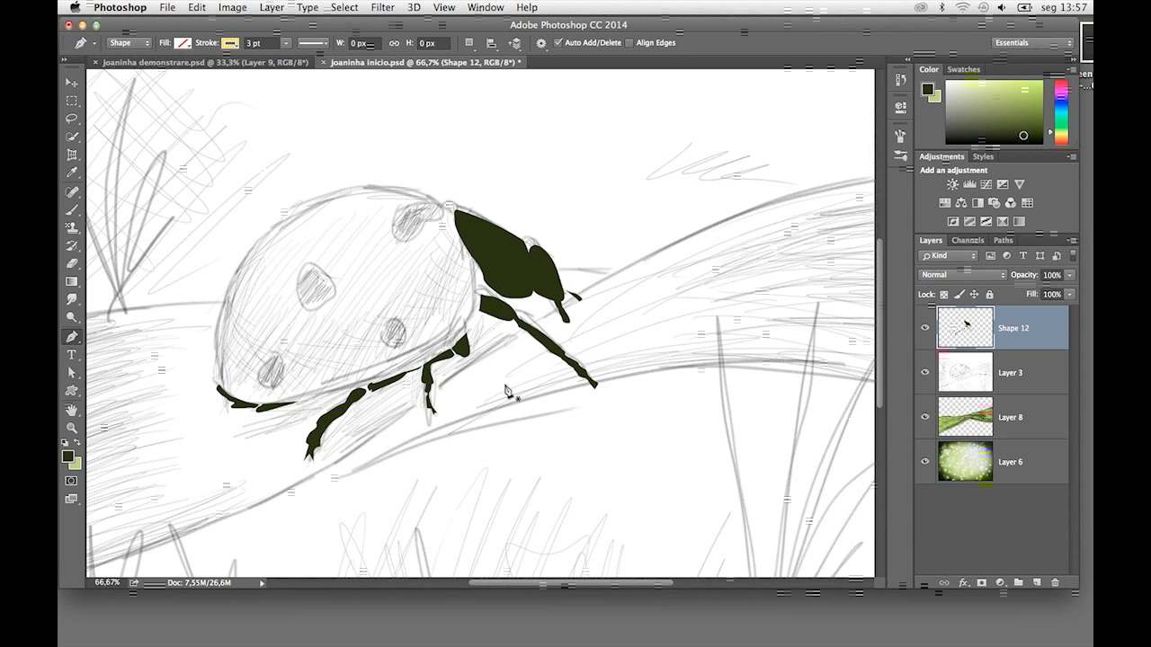
Select shape layers Shape 12 to Shape 7 and toggle the head shape's visibility
{"action": "key", "text": "ctrl+alt+a"}
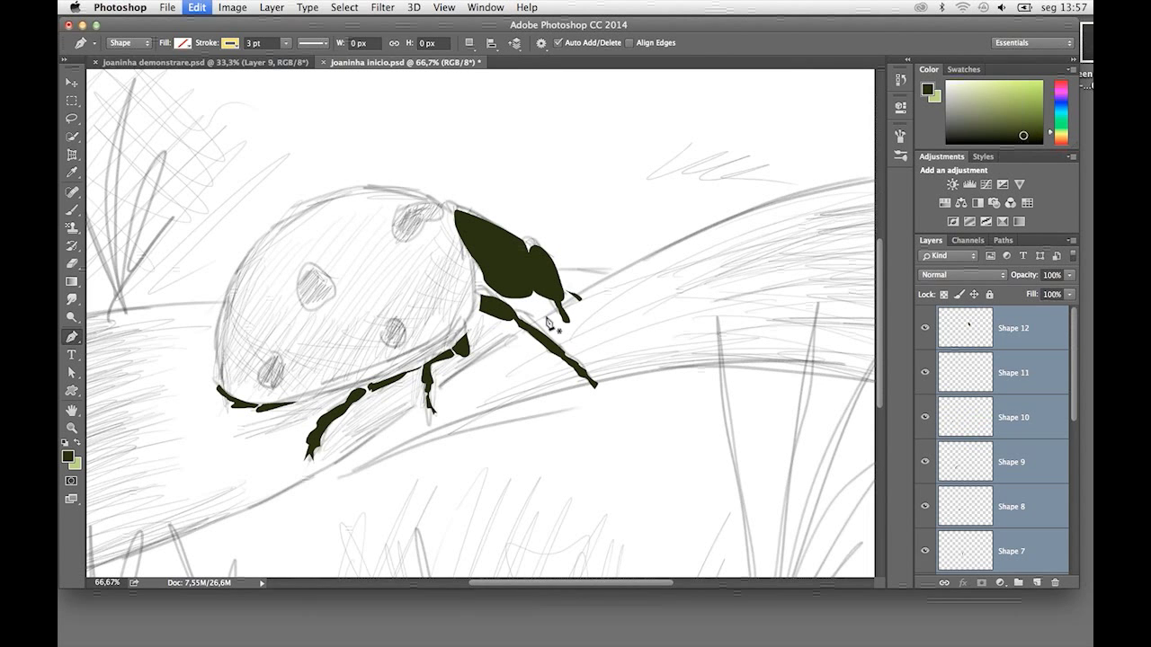
{"action": "left_click", "coordinate": [925, 329]}
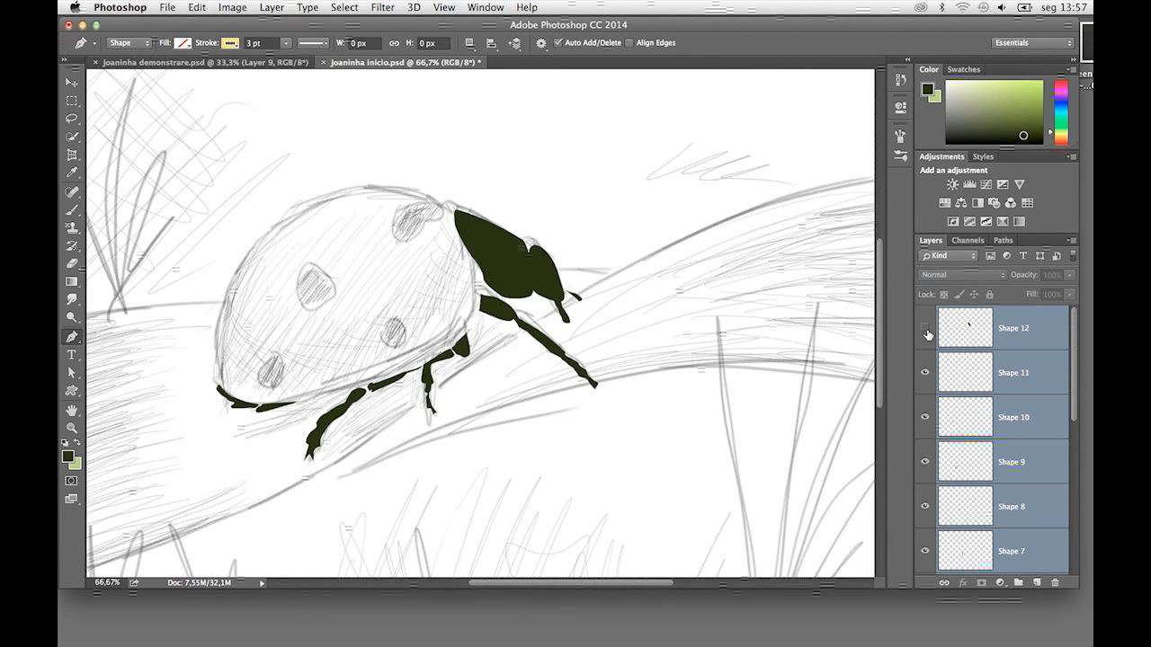
{"action": "left_click", "coordinate": [924, 328]}
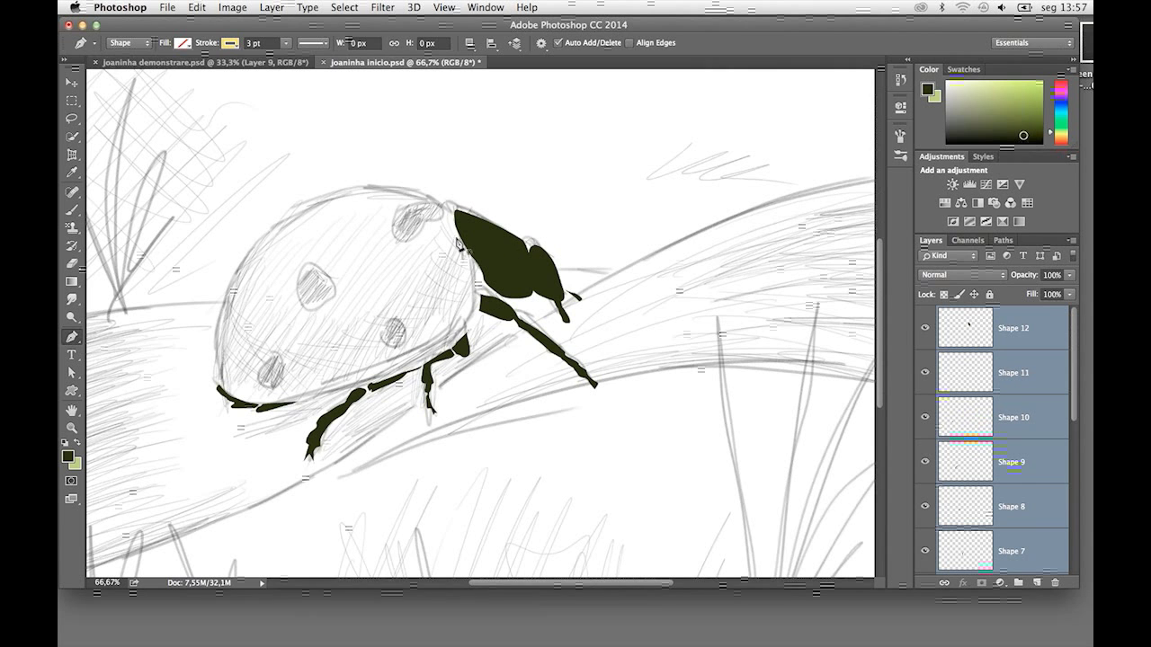
Make the Shape 1 head layer active and choose the Dodge tool
{"action": "left_click", "coordinate": [71, 82]}
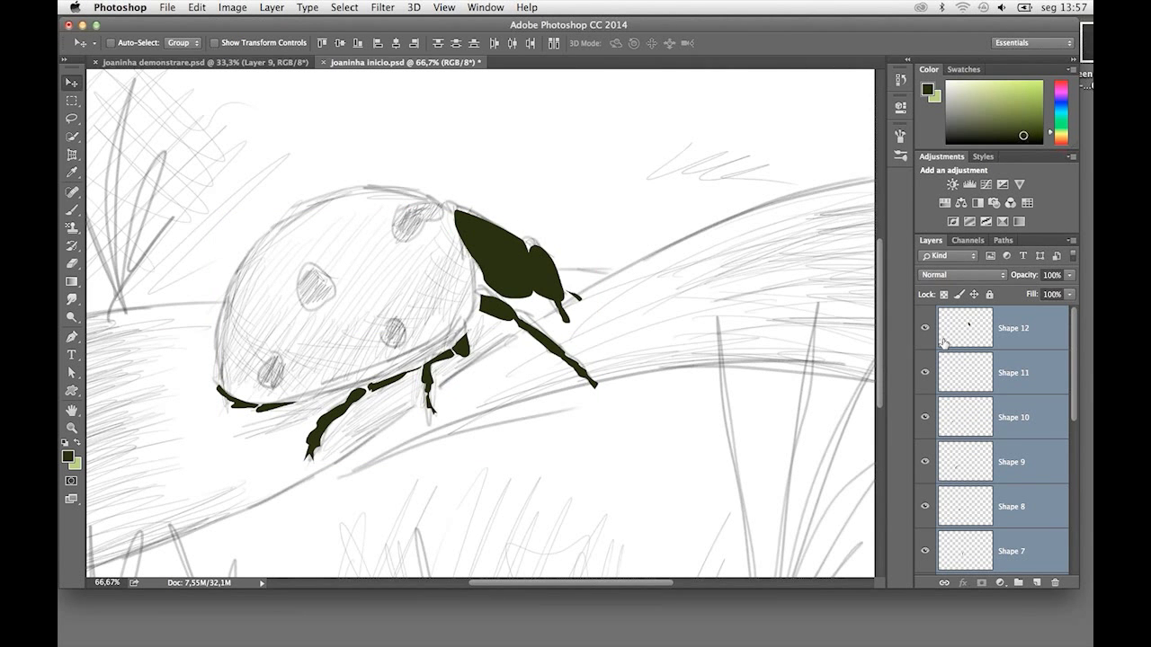
{"action": "left_click", "coordinate": [1023, 339]}
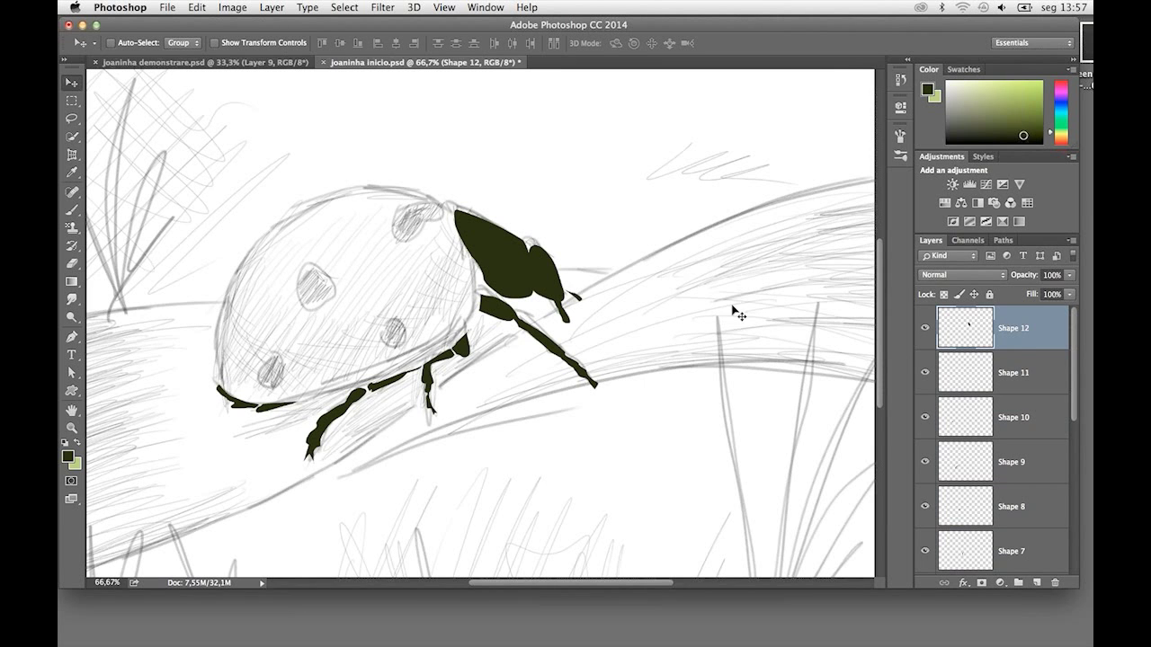
{"action": "left_click", "coordinate": [500, 268], "text": "ctrl"}
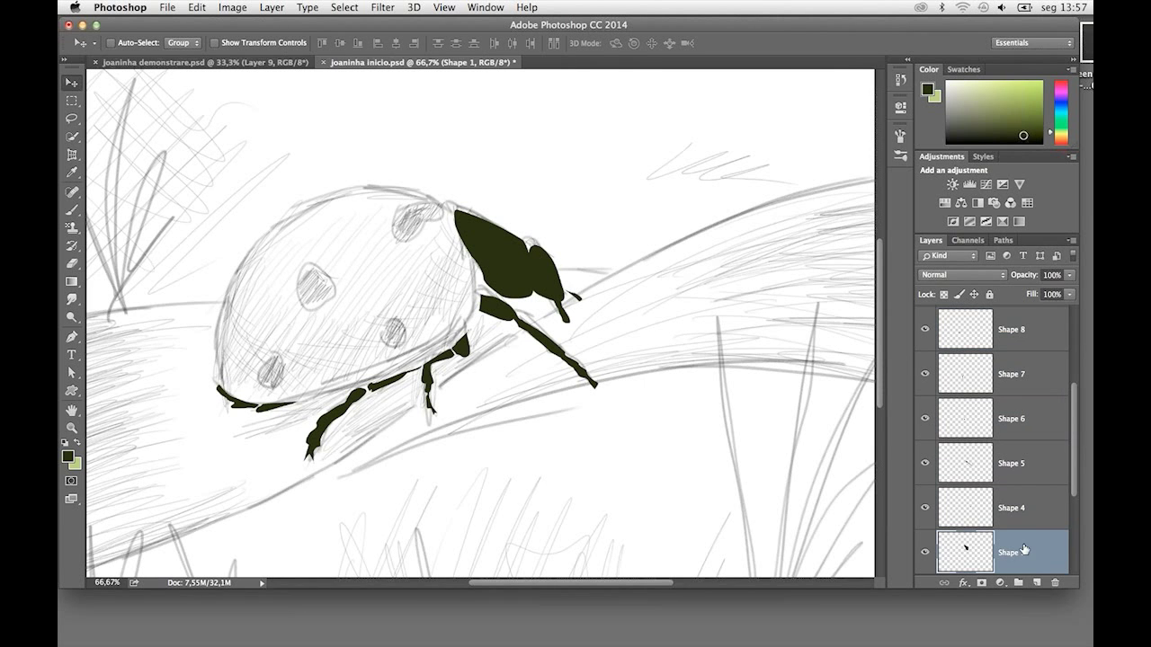
{"action": "left_click", "coordinate": [71, 317]}
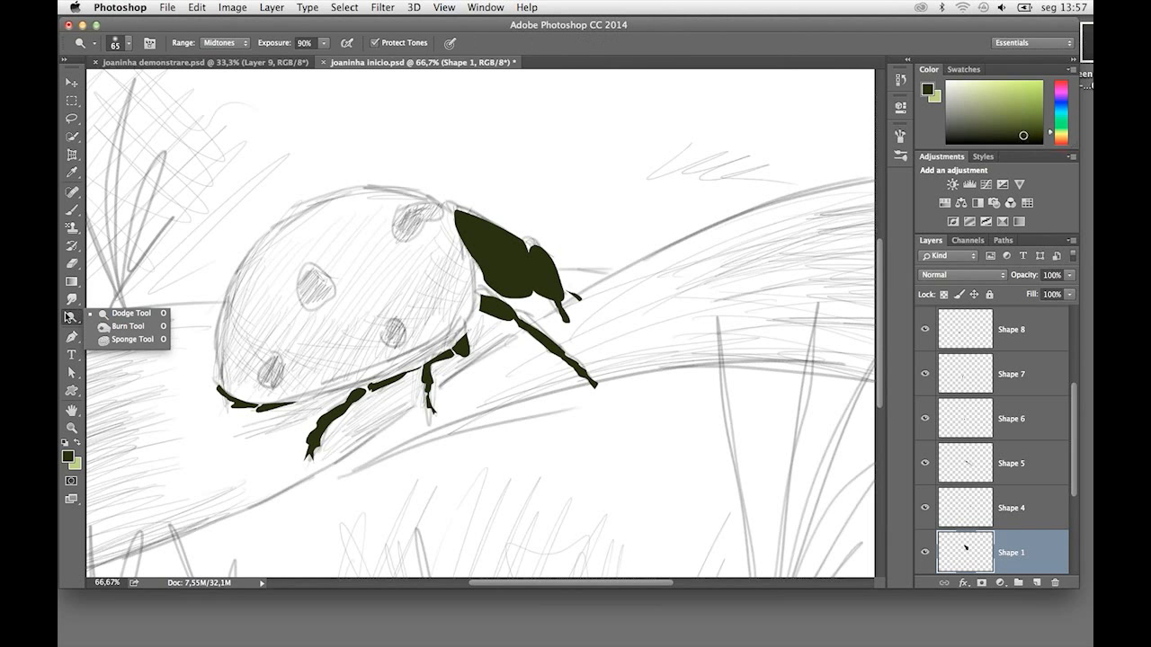
{"action": "left_click", "coordinate": [479, 8]}
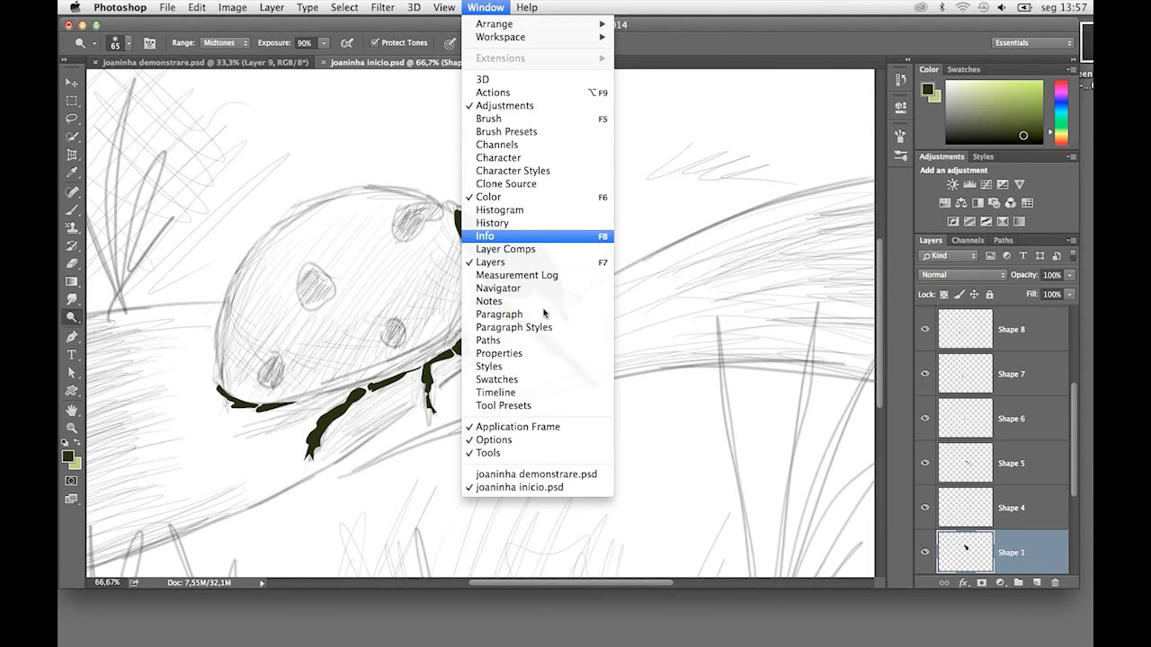
Float the Styles panel over the canvas and enlarge it
{"action": "left_click", "coordinate": [548, 358]}
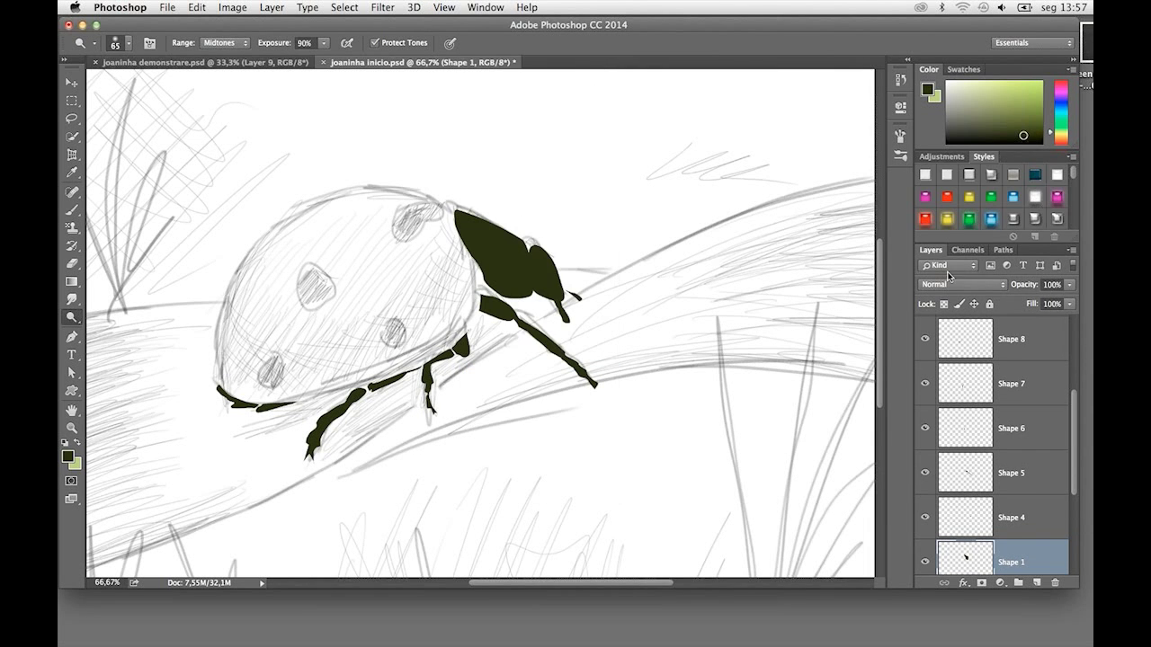
{"action": "left_click_drag", "start_coordinate": [985, 157], "coordinate": [686, 84]}
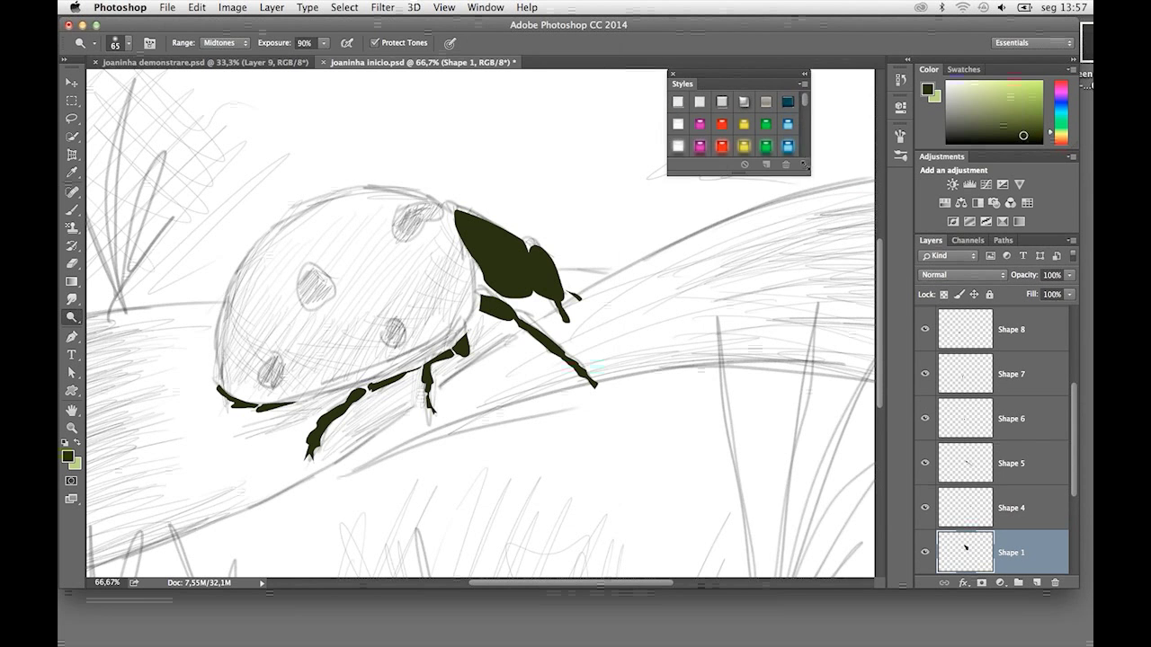
{"action": "left_click_drag", "start_coordinate": [807, 185], "coordinate": [847, 297]}
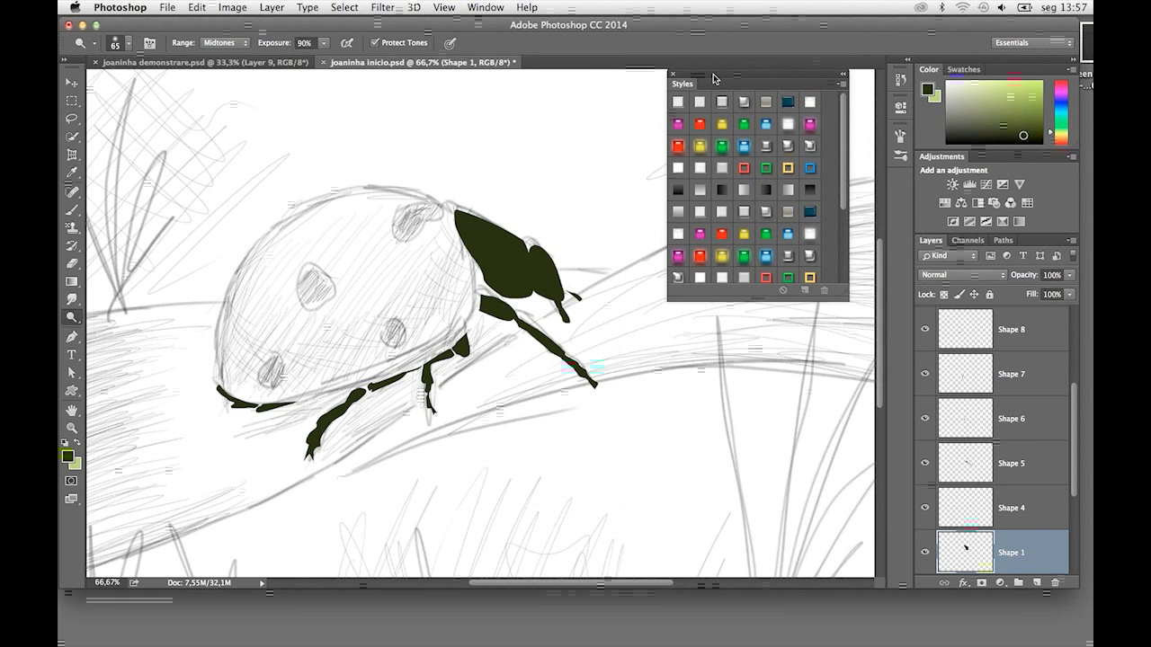
Replace the current style presets with the Web Styles set
{"action": "left_click", "coordinate": [840, 84]}
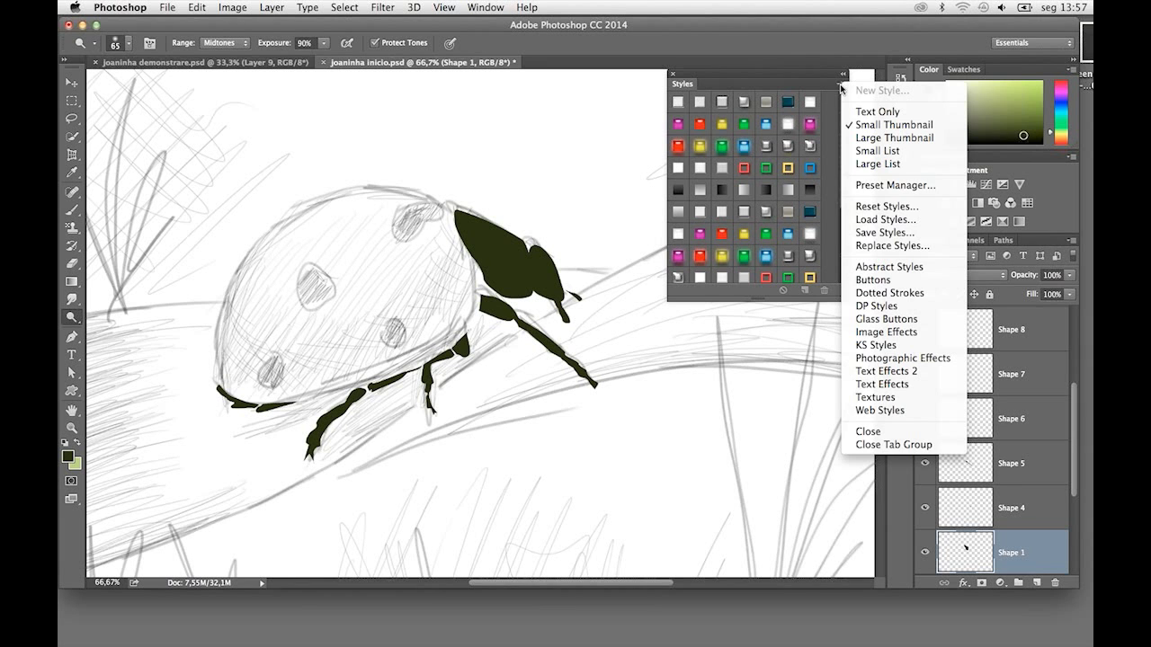
{"action": "left_click", "coordinate": [886, 416]}
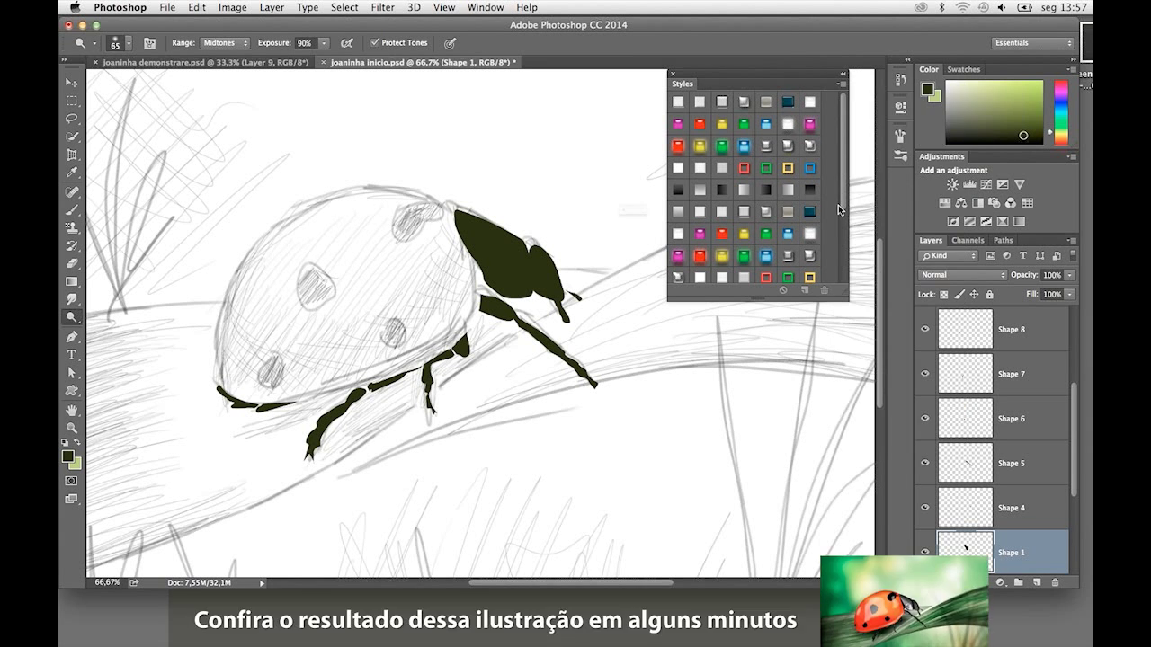
{"action": "left_click", "coordinate": [739, 241]}
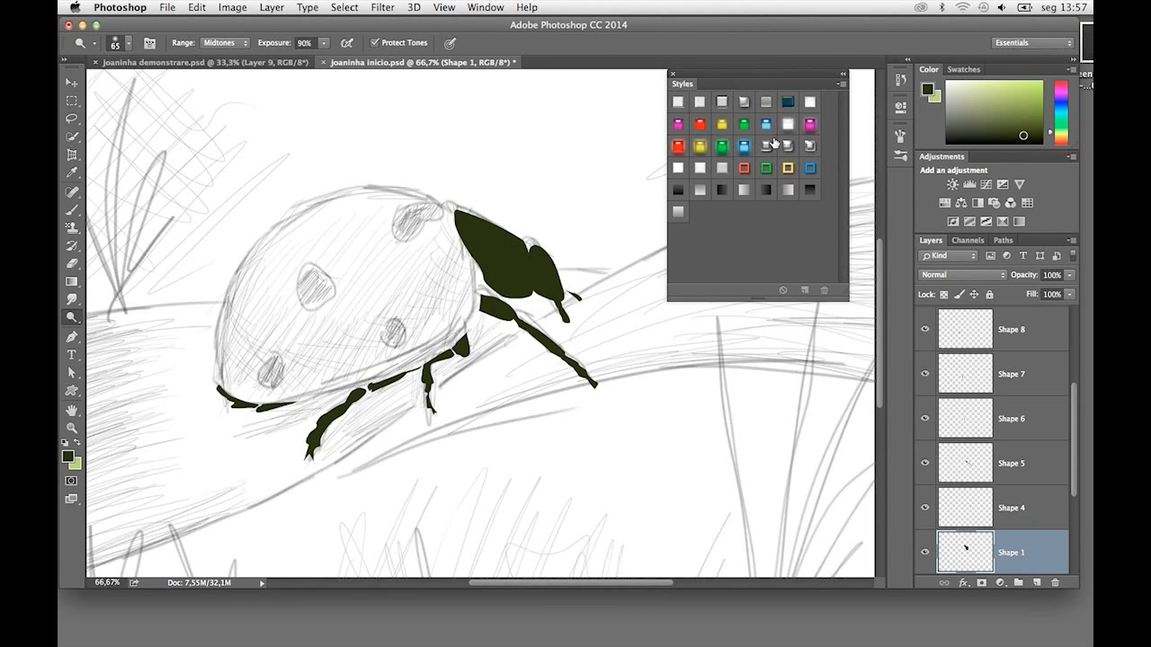
Apply the glossy blue web style to both head pieces and the front right leg, then zoom in on the leg
{"action": "left_click", "coordinate": [766, 125]}
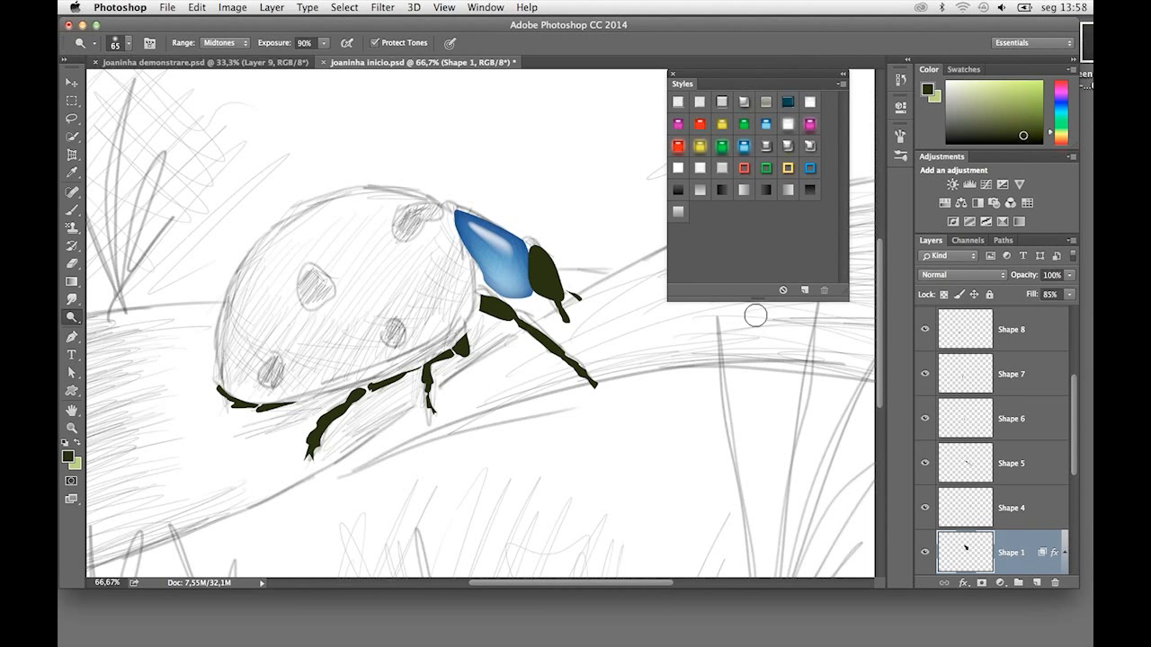
{"action": "left_click", "coordinate": [71, 82]}
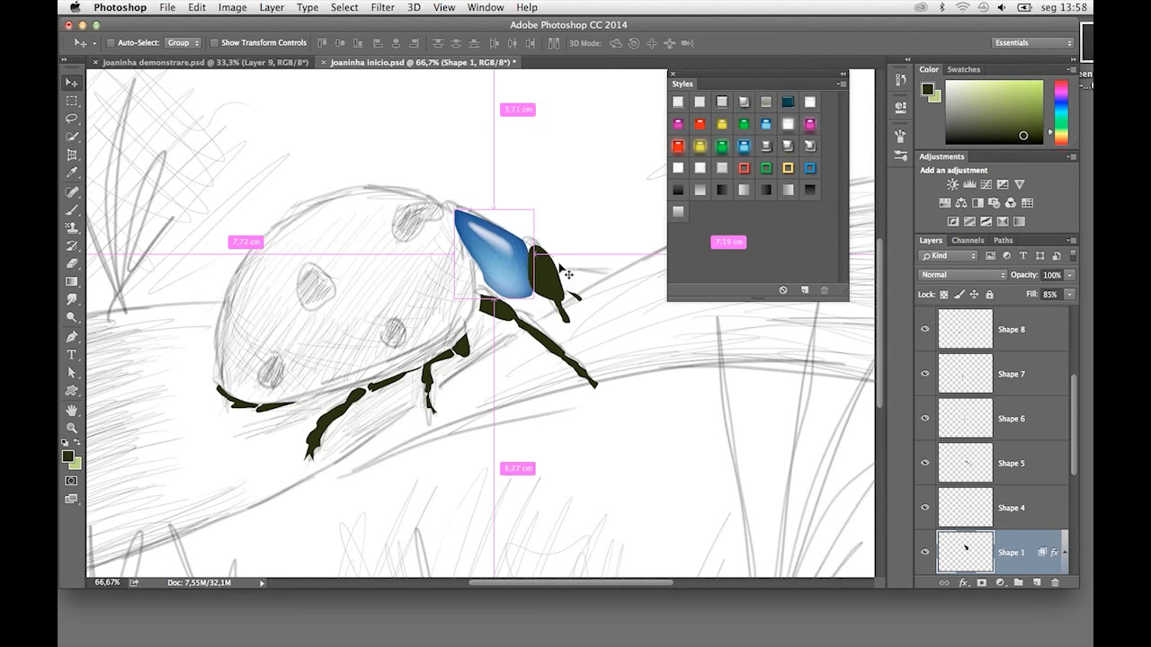
{"action": "left_click_drag", "start_coordinate": [539, 270], "coordinate": [549, 288]}
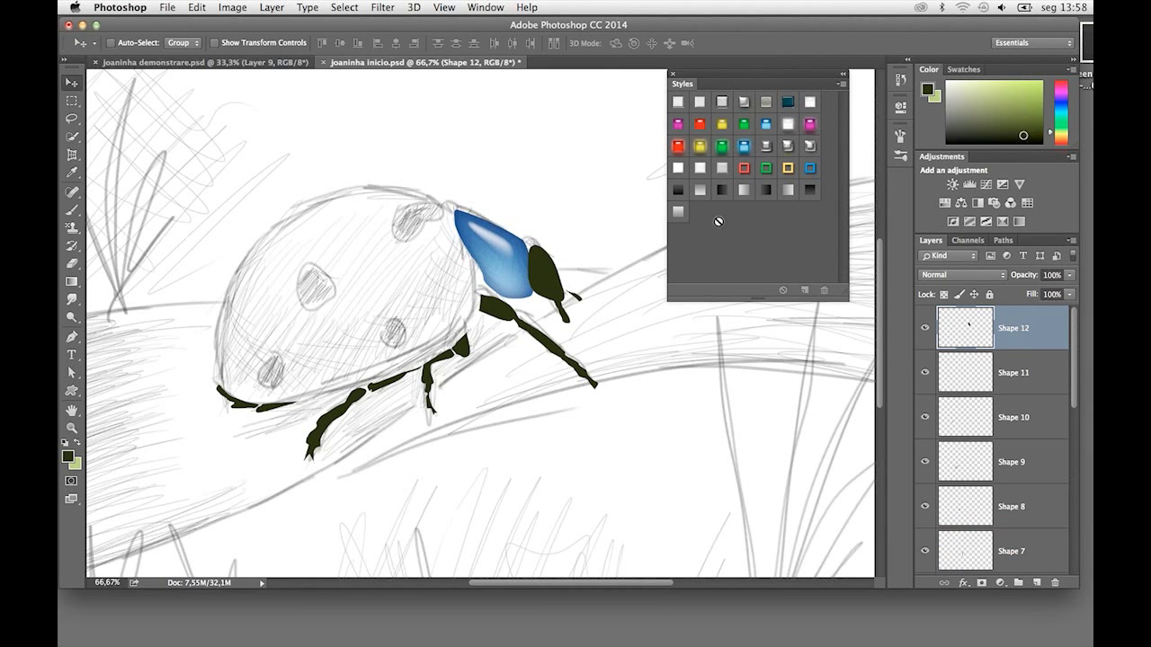
{"action": "left_click", "coordinate": [766, 124]}
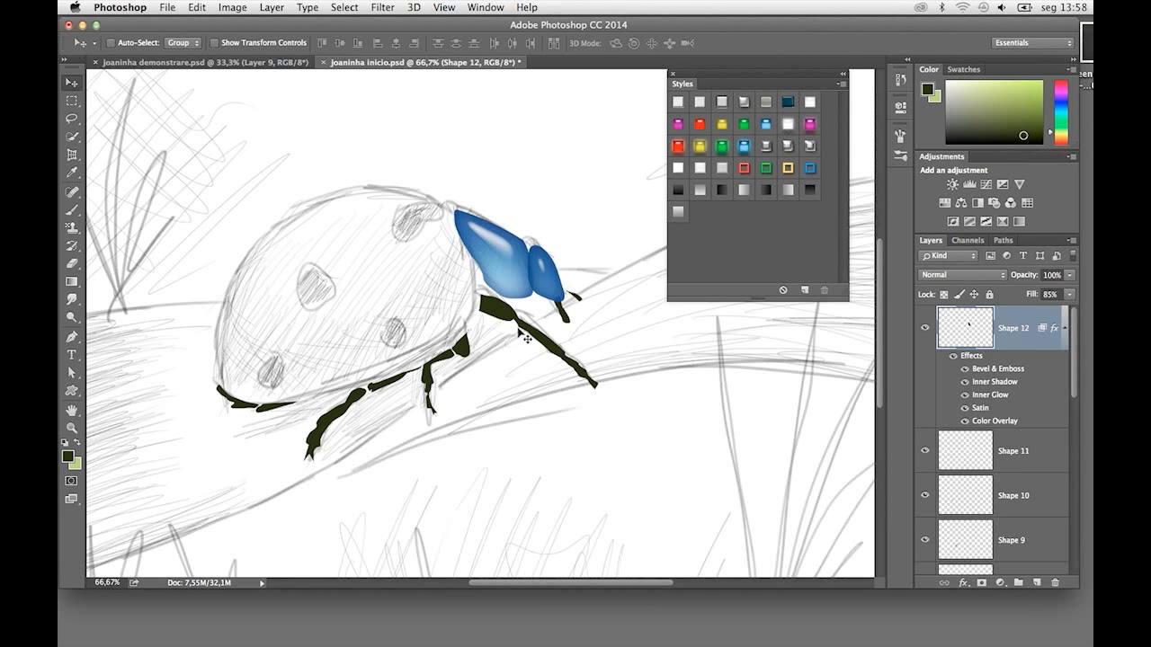
{"action": "left_click", "coordinate": [526, 309], "text": "ctrl"}
{"action": "left_click", "coordinate": [766, 124]}
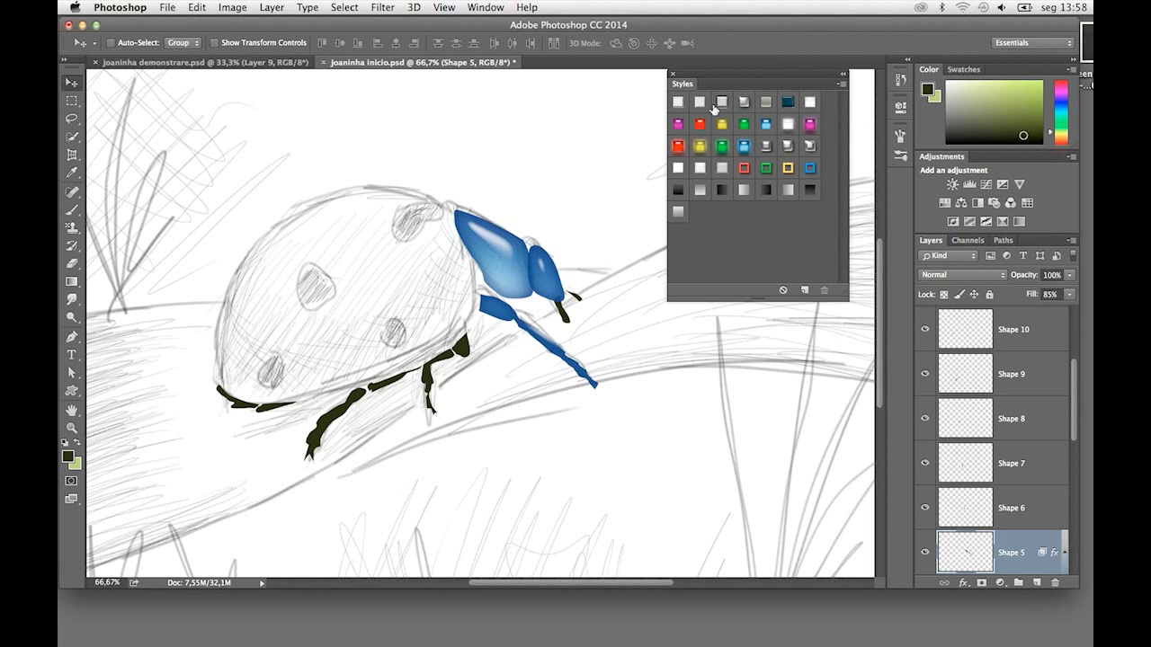
{"action": "key", "text": "ctrl+plus"}
{"action": "key", "text": "ctrl+plus"}
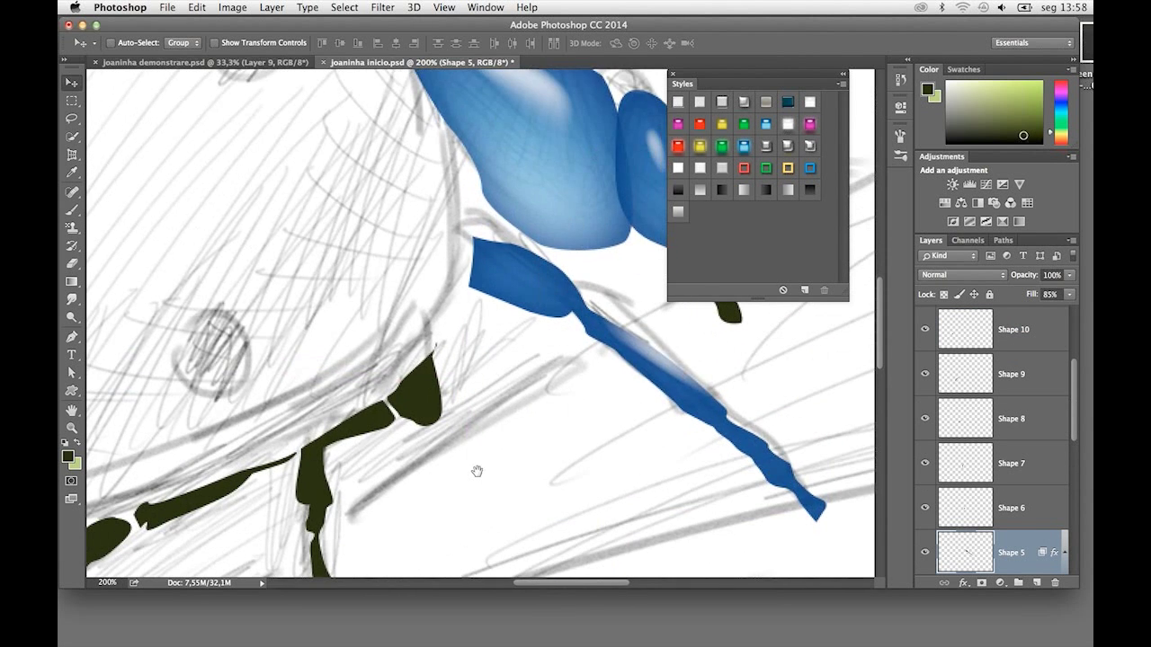
{"action": "left_click_drag", "start_coordinate": [500, 402], "coordinate": [504, 396]}
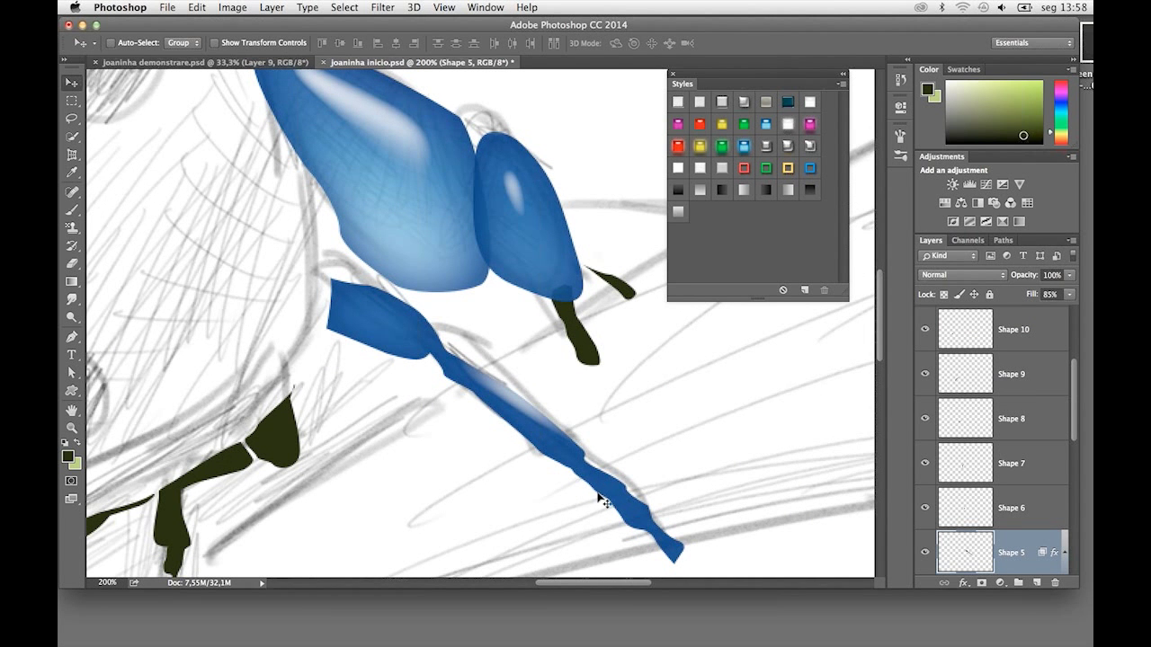
{"action": "left_click", "coordinate": [269, 8]}
{"action": "mouse_move", "coordinate": [324, 97]}
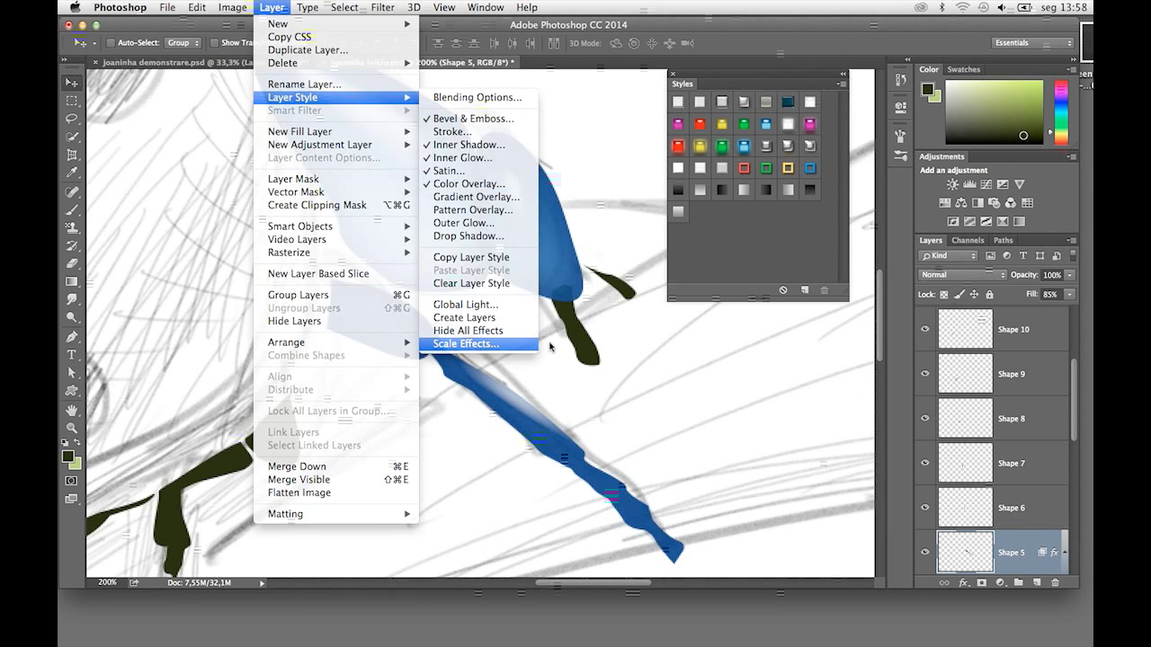
Scale the front leg's layer effects down to fit, then pan to the other legs
{"action": "left_click", "coordinate": [486, 346]}
{"action": "left_click_drag", "start_coordinate": [597, 375], "coordinate": [598, 384]}
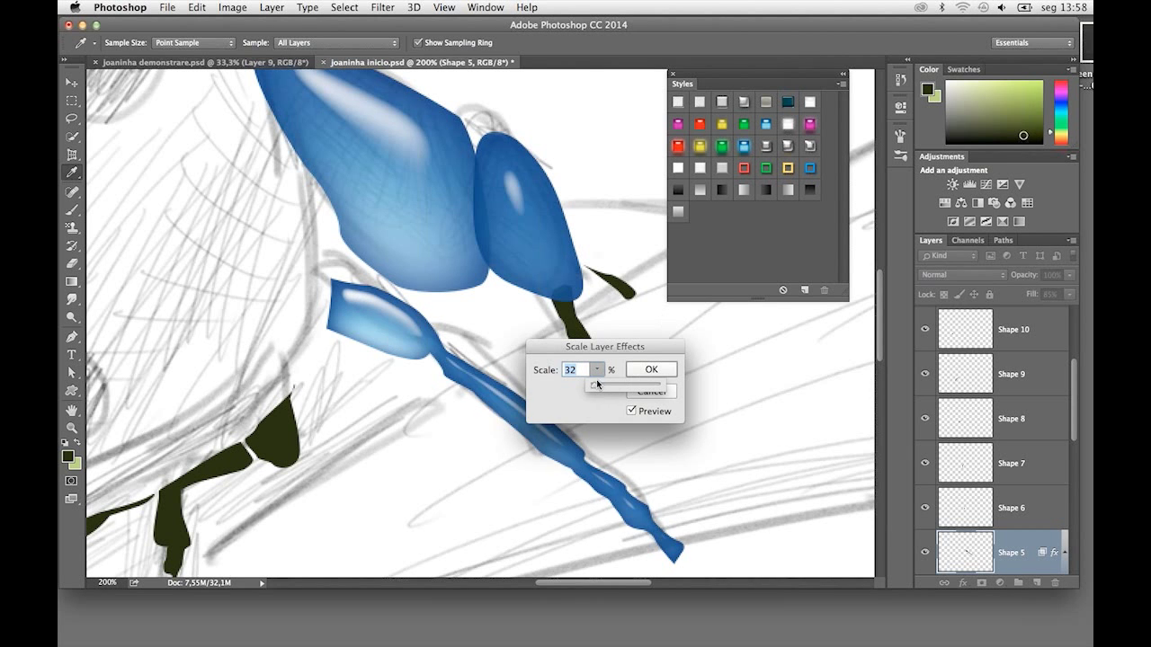
{"action": "left_click", "coordinate": [675, 374]}
{"action": "key", "text": "v"}
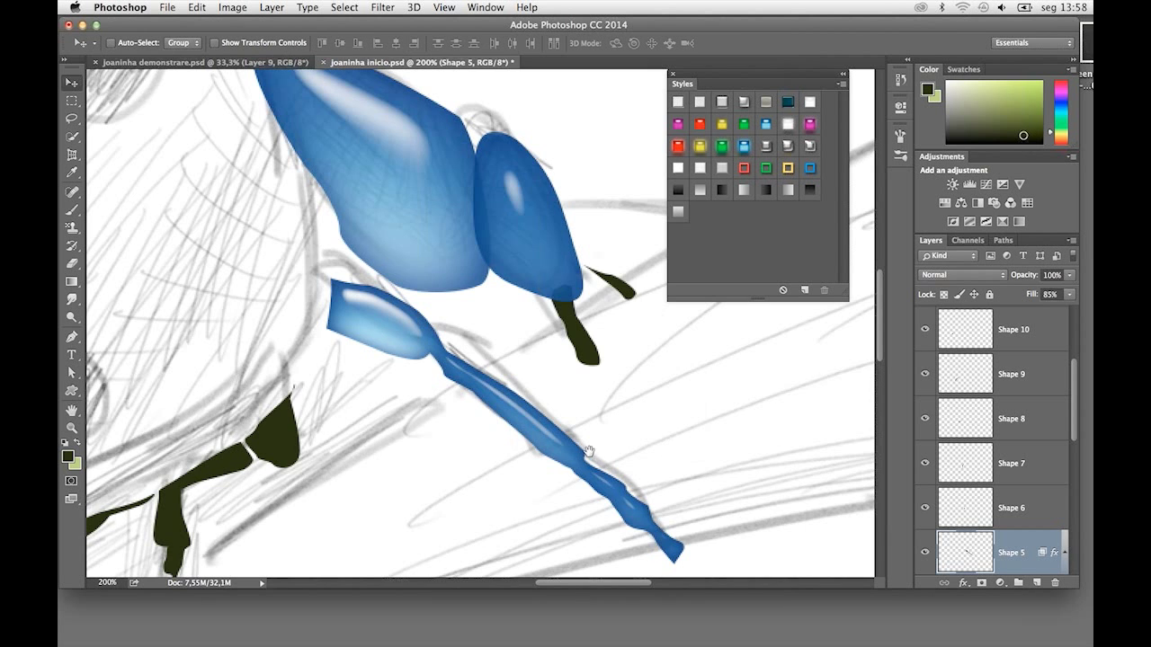
{"action": "mouse_move", "coordinate": [584, 454]}
{"action": "left_mouse_down"}
{"action": "mouse_move", "coordinate": [644, 425]}
{"action": "mouse_move", "coordinate": [655, 392]}
{"action": "left_mouse_up"}
Give the leg joint the glossy blue style with effects scaled to 32%
{"action": "left_click_drag", "start_coordinate": [490, 376], "coordinate": [491, 376]}
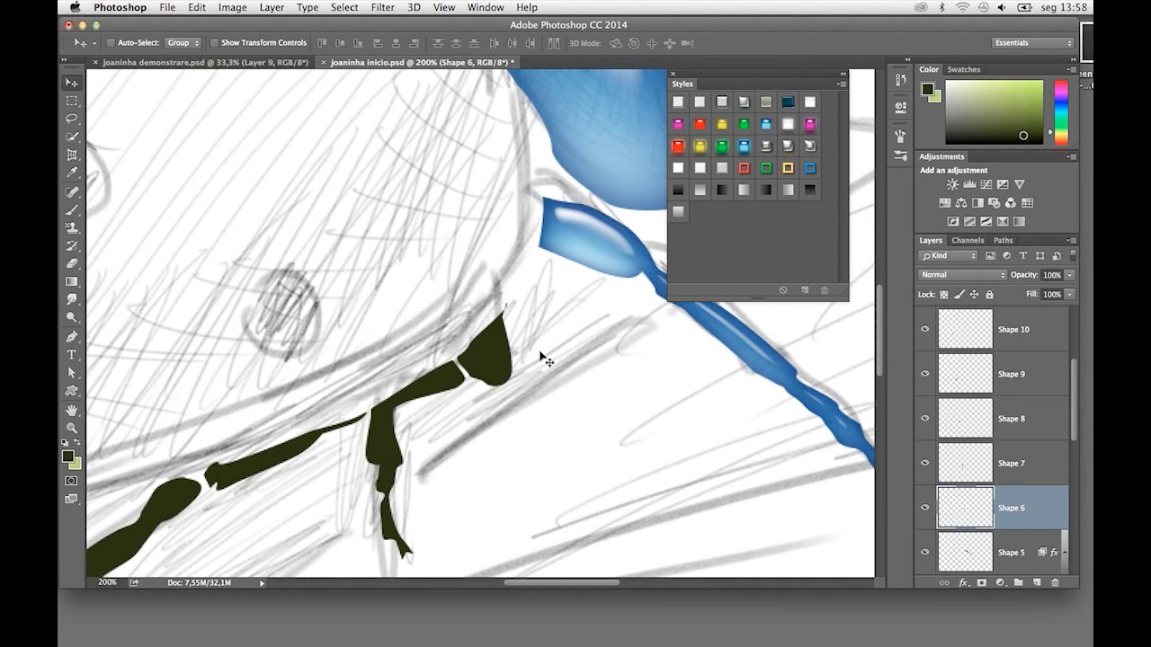
{"action": "left_click", "coordinate": [744, 146]}
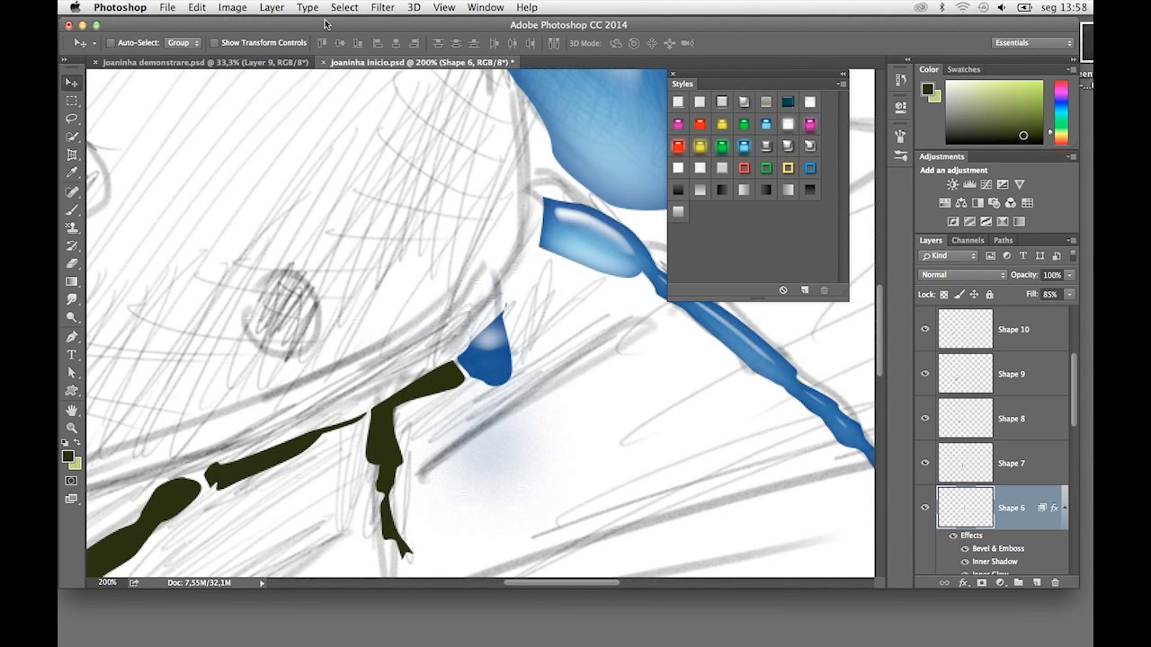
{"action": "left_click", "coordinate": [272, 8]}
{"action": "mouse_move", "coordinate": [293, 97]}
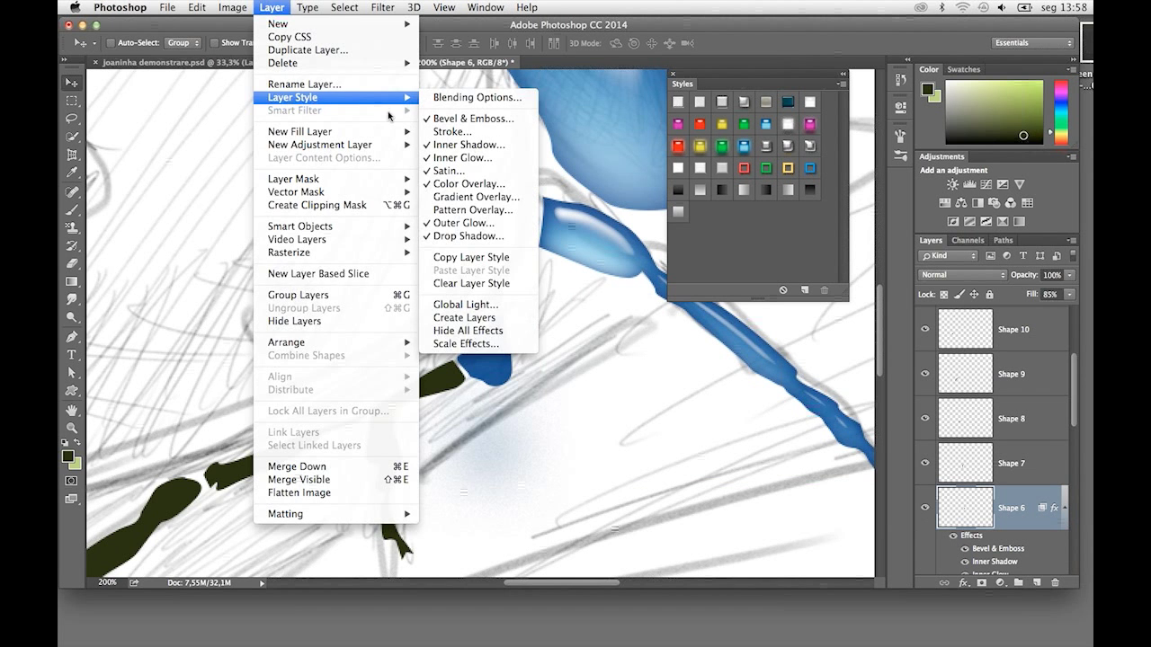
{"action": "left_click", "coordinate": [466, 344]}
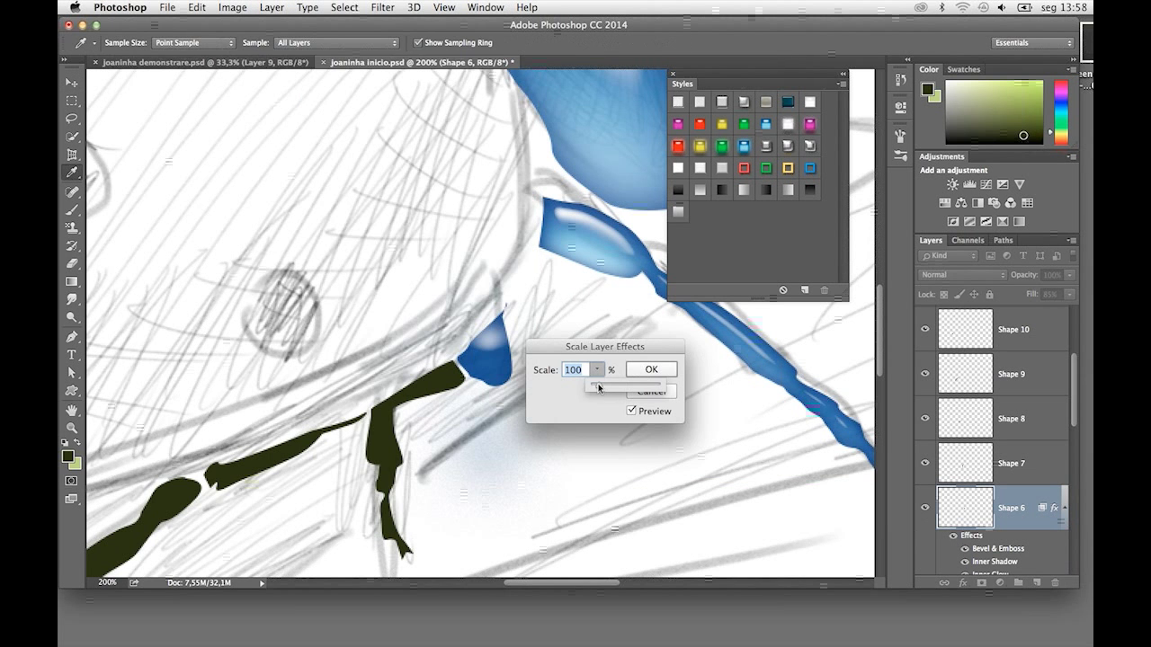
{"action": "left_click_drag", "start_coordinate": [597, 370], "coordinate": [593, 390]}
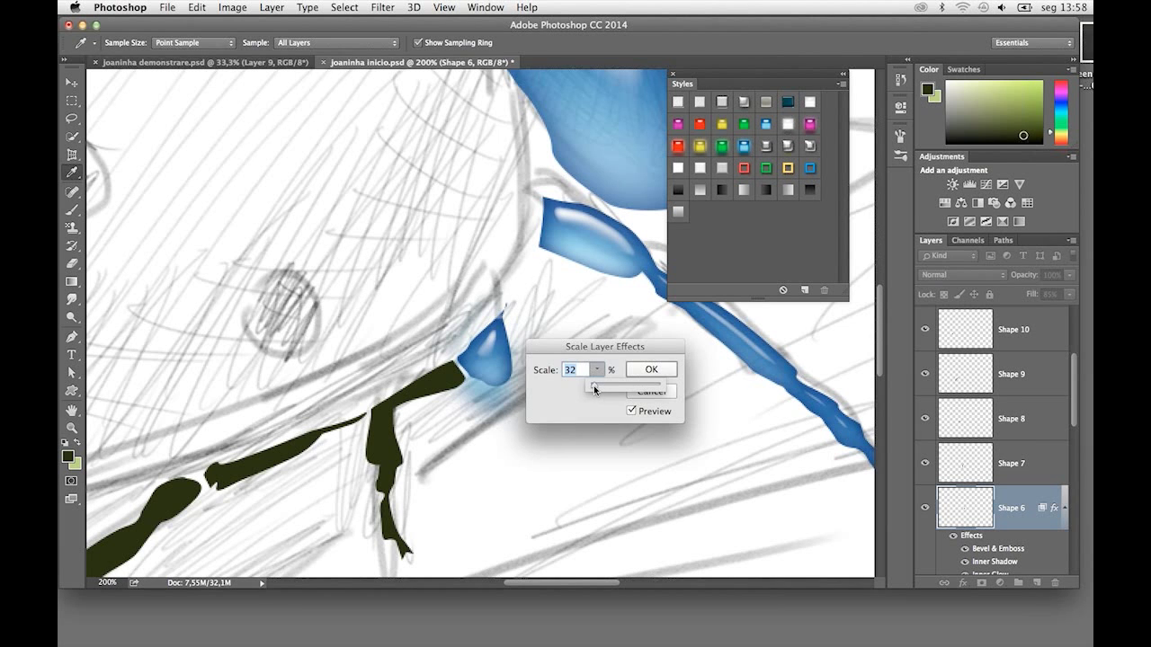
{"action": "left_click", "coordinate": [651, 370]}
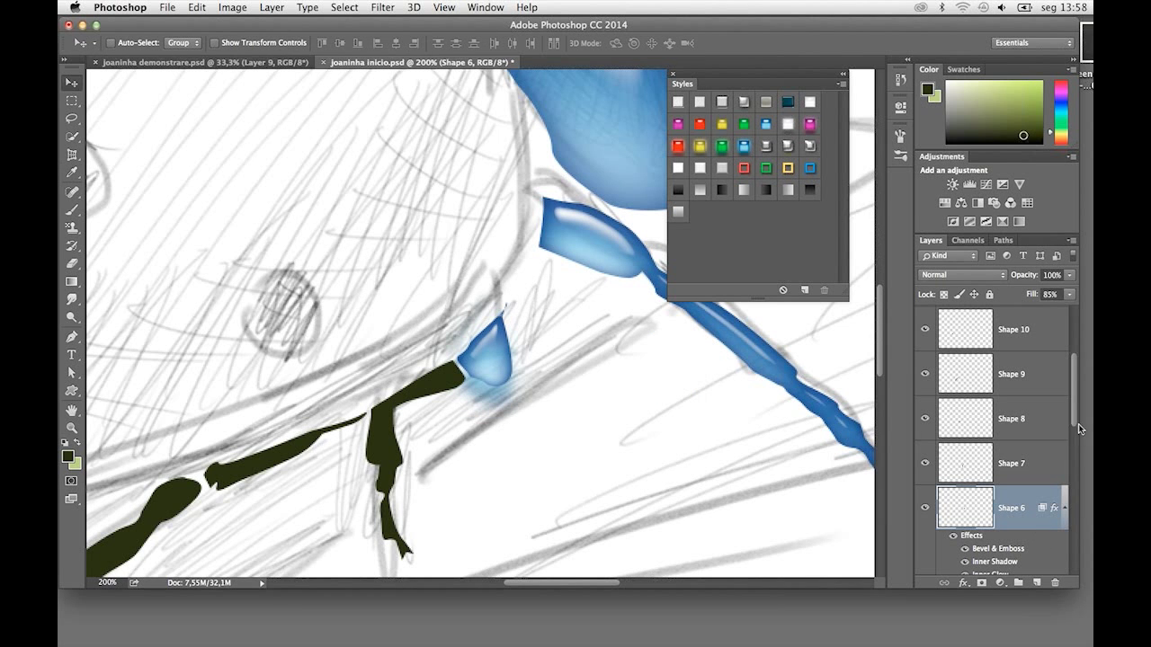
Hide Shape 6's drop shadow and give Shape 7 the glossy blue style scaled to 42%
{"action": "left_click_drag", "start_coordinate": [1078, 423], "coordinate": [1074, 460]}
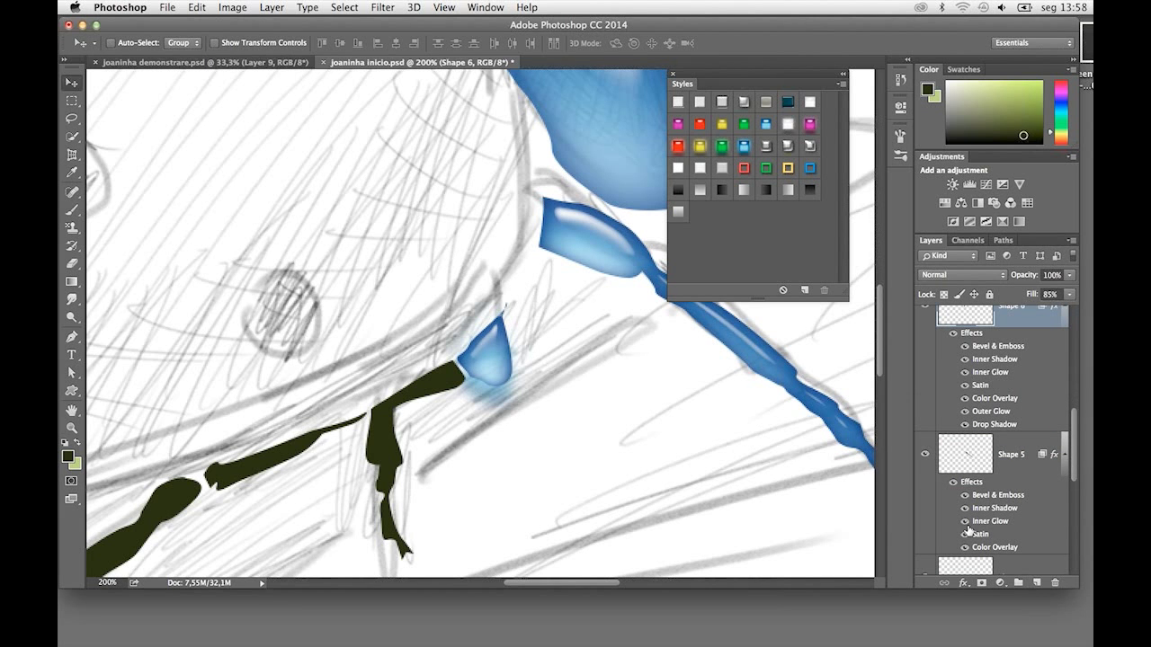
{"action": "left_click", "coordinate": [964, 424]}
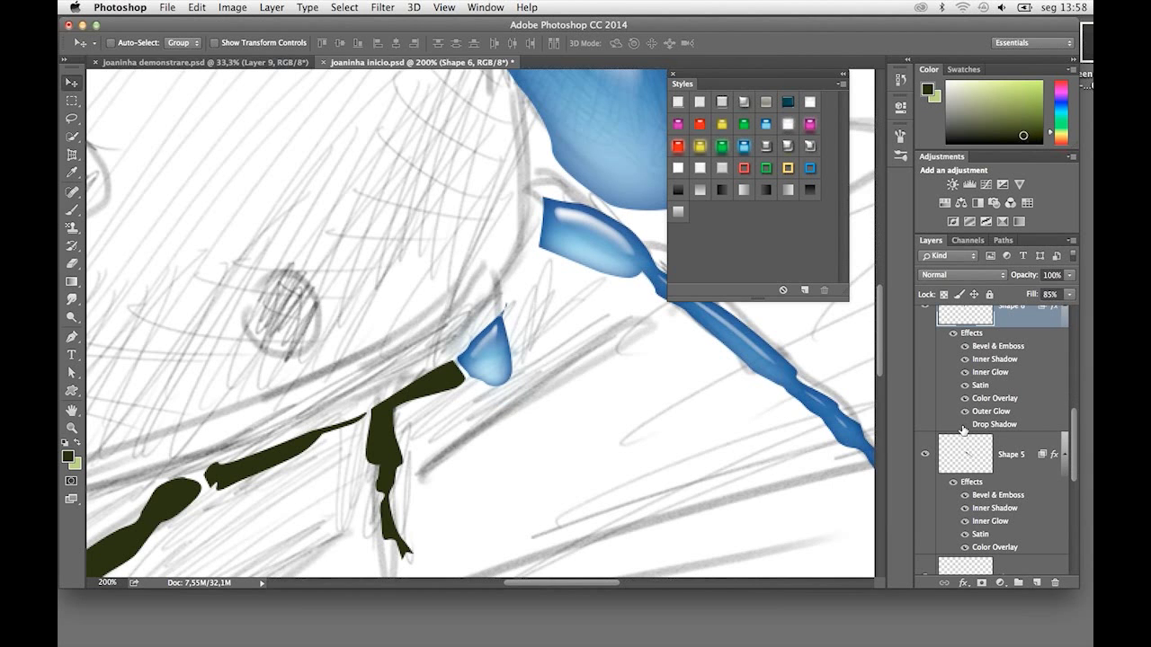
{"action": "left_click", "coordinate": [449, 383], "text": "super"}
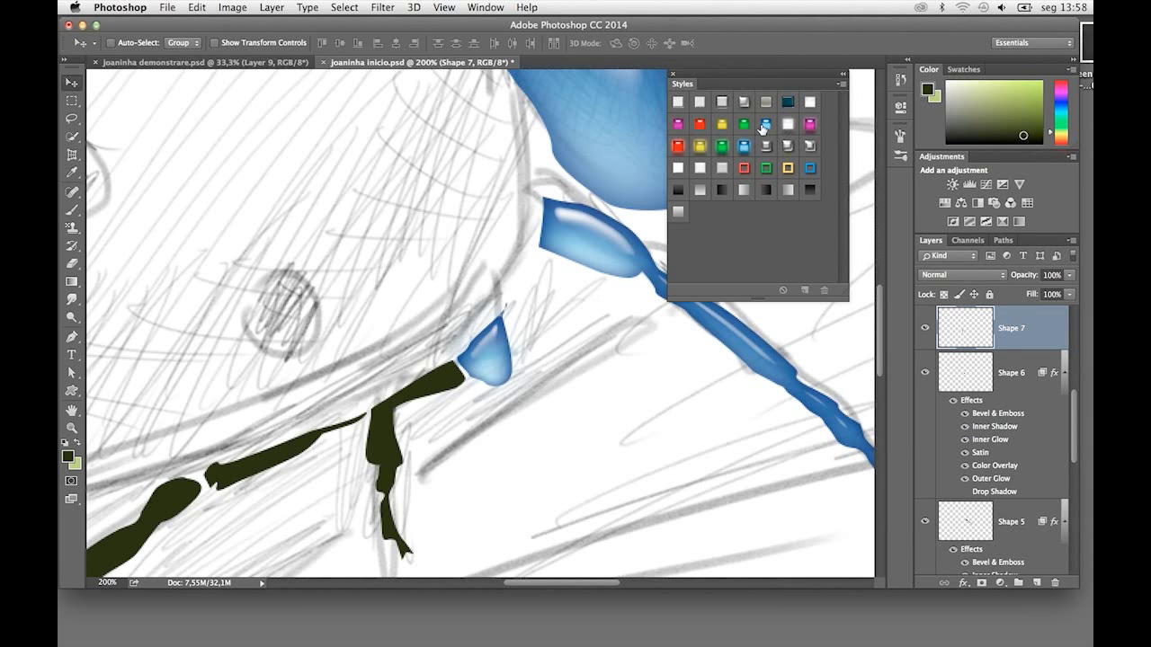
{"action": "left_click", "coordinate": [765, 125]}
{"action": "left_click", "coordinate": [270, 8]}
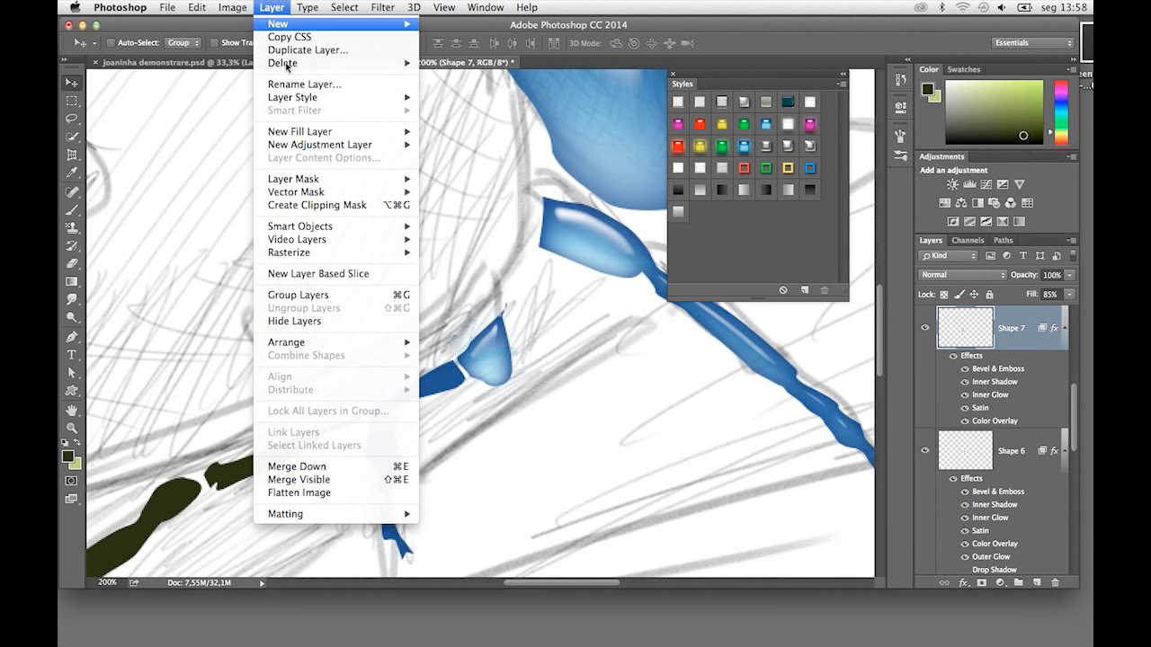
{"action": "left_click", "coordinate": [467, 343]}
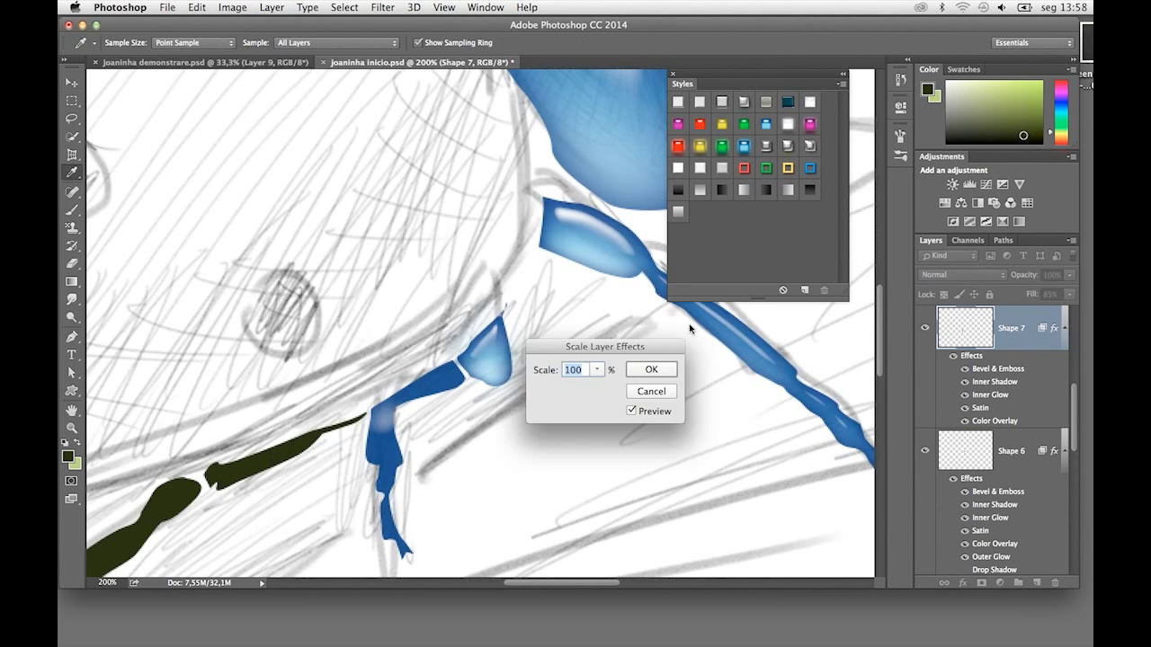
{"action": "left_click", "coordinate": [597, 370]}
{"action": "left_click_drag", "start_coordinate": [603, 385], "coordinate": [595, 388]}
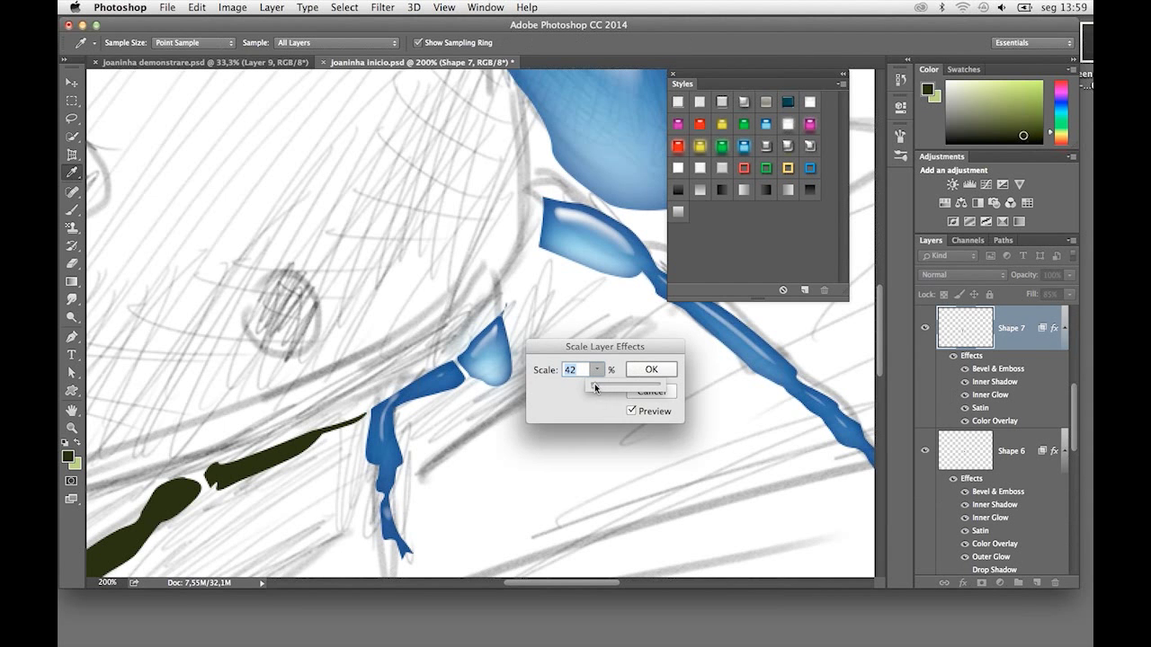
{"action": "left_click", "coordinate": [675, 371]}
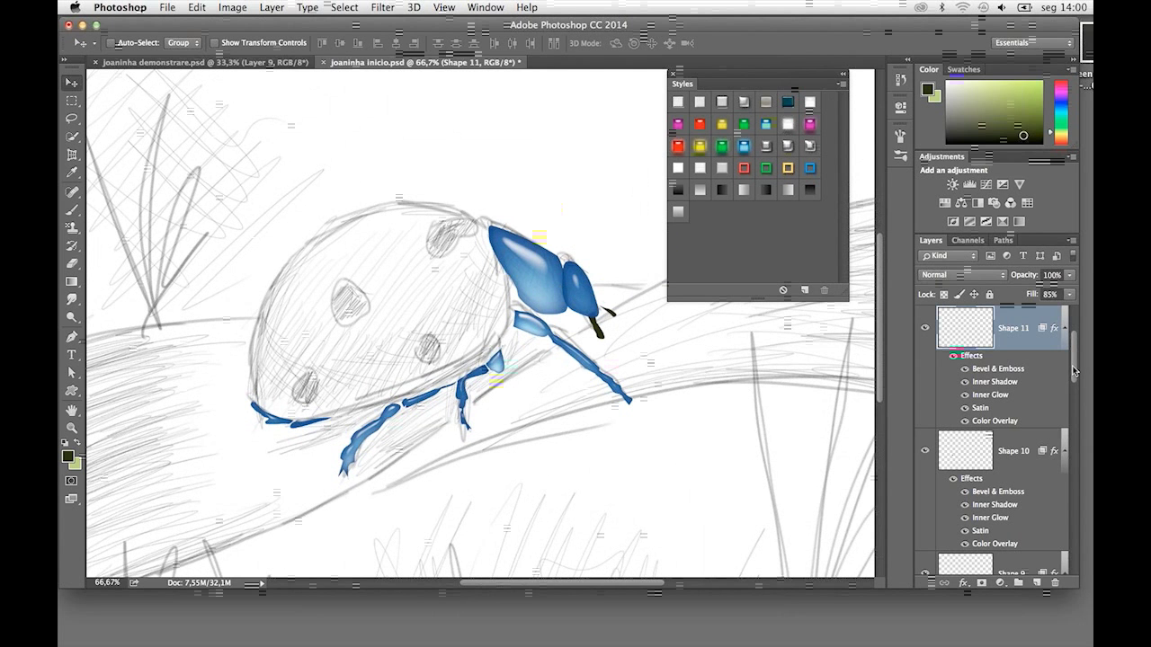
Float and enlarge the Layers panel, closing the Styles panel
{"action": "mouse_move", "coordinate": [1072, 371]}
{"action": "left_mouse_down"}
{"action": "mouse_move", "coordinate": [1072, 404]}
{"action": "mouse_move", "coordinate": [1072, 370]}
{"action": "left_mouse_up"}
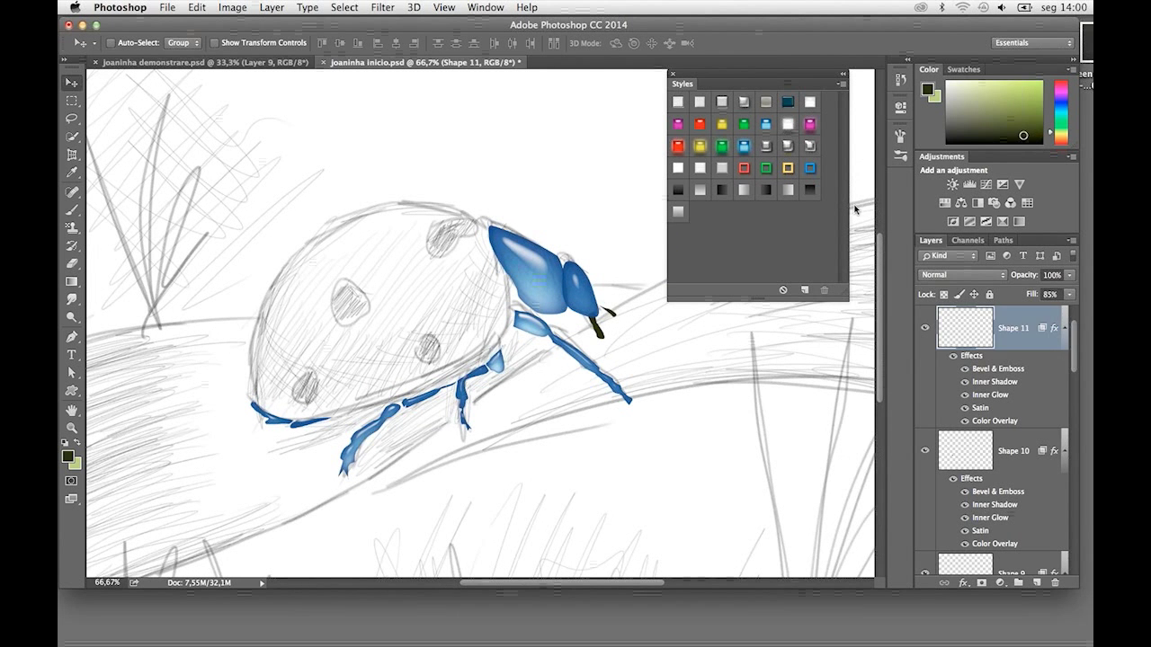
{"action": "left_click_drag", "start_coordinate": [931, 240], "coordinate": [710, 58]}
{"action": "mouse_move", "coordinate": [845, 298]}
{"action": "left_mouse_down"}
{"action": "mouse_move", "coordinate": [913, 435]}
{"action": "mouse_move", "coordinate": [885, 411]}
{"action": "left_mouse_up"}
{"action": "left_click", "coordinate": [734, 88]}
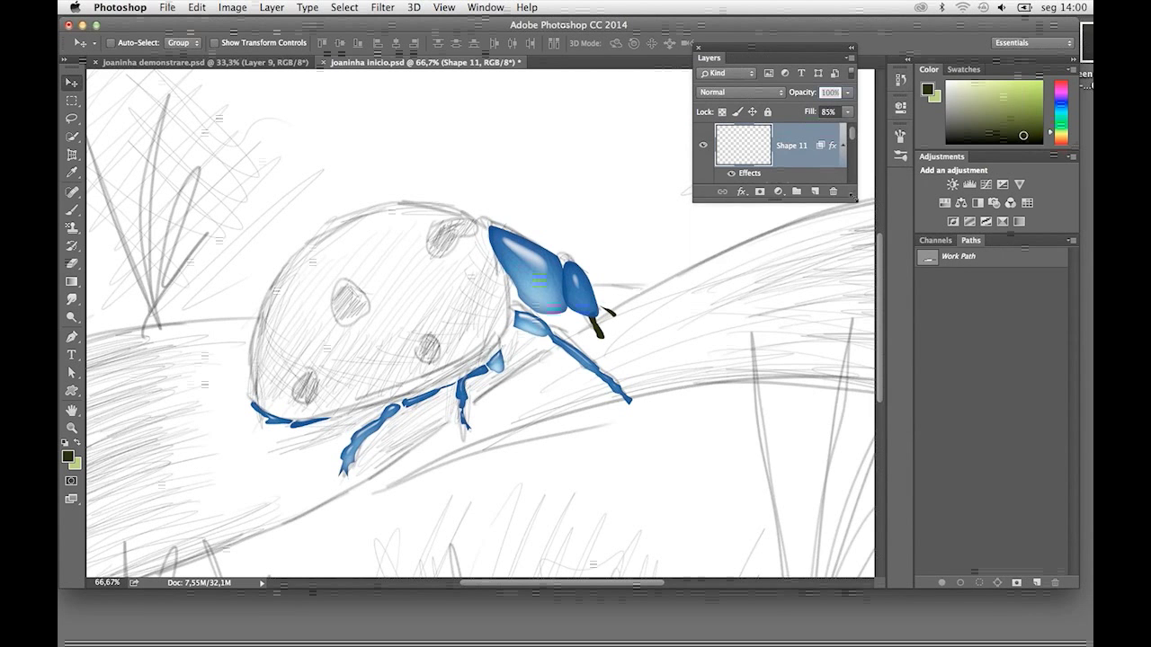
{"action": "left_click_drag", "start_coordinate": [852, 198], "coordinate": [990, 643]}
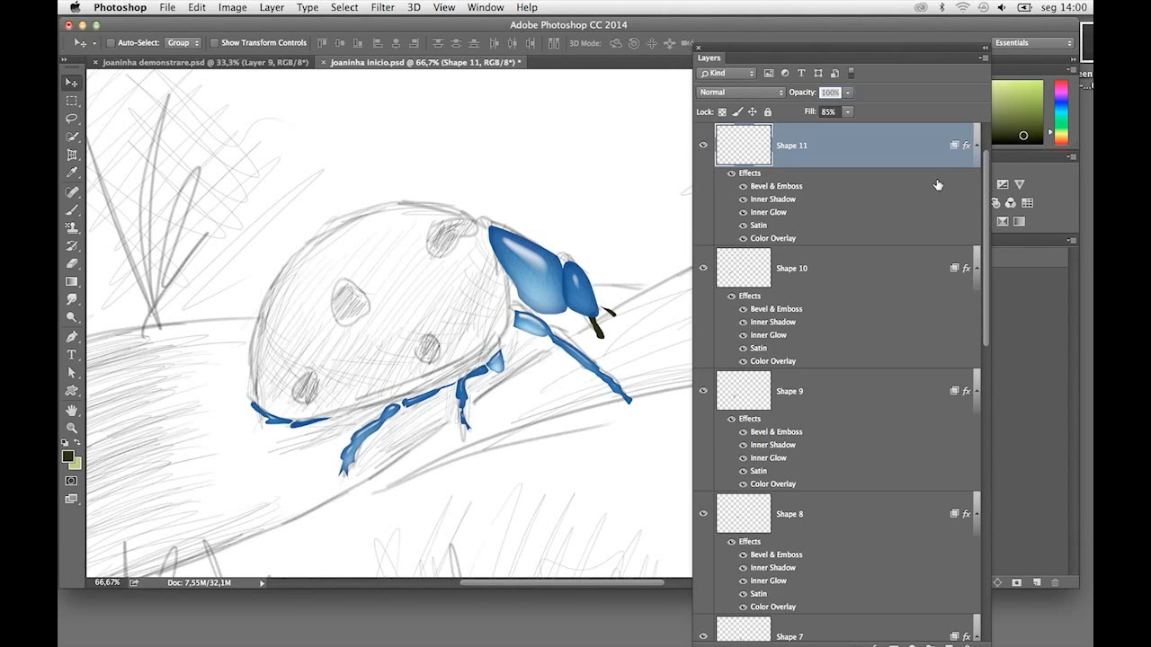
Select Shape 12 through Shape 1, merge them with Ctrl+E, and check the merged layer's visibility
{"action": "left_click", "coordinate": [976, 286], "text": "shift"}
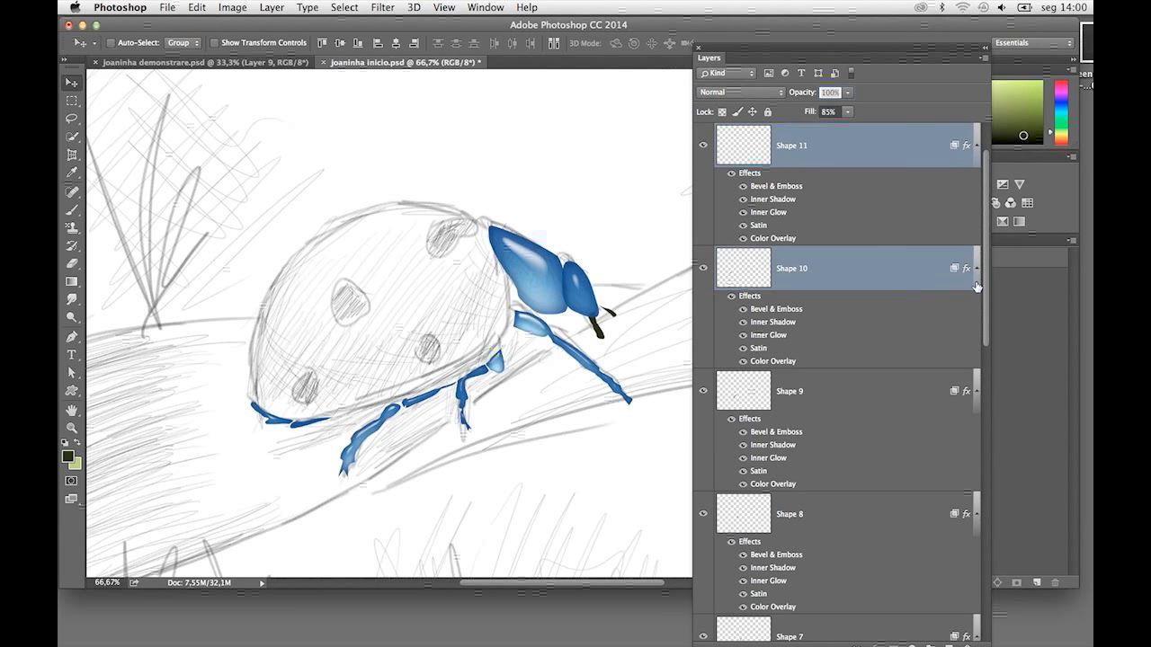
{"action": "left_click_drag", "start_coordinate": [989, 313], "coordinate": [992, 558]}
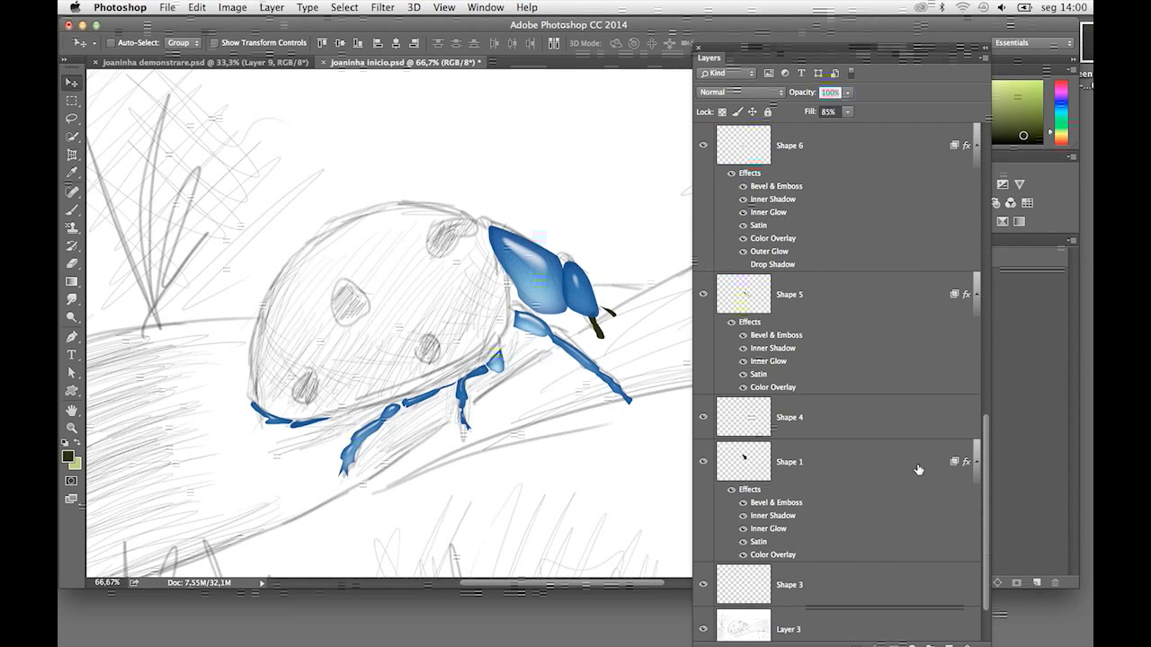
{"action": "left_click", "coordinate": [949, 461], "text": "shift"}
{"action": "left_click_drag", "start_coordinate": [985, 431], "coordinate": [962, 90]}
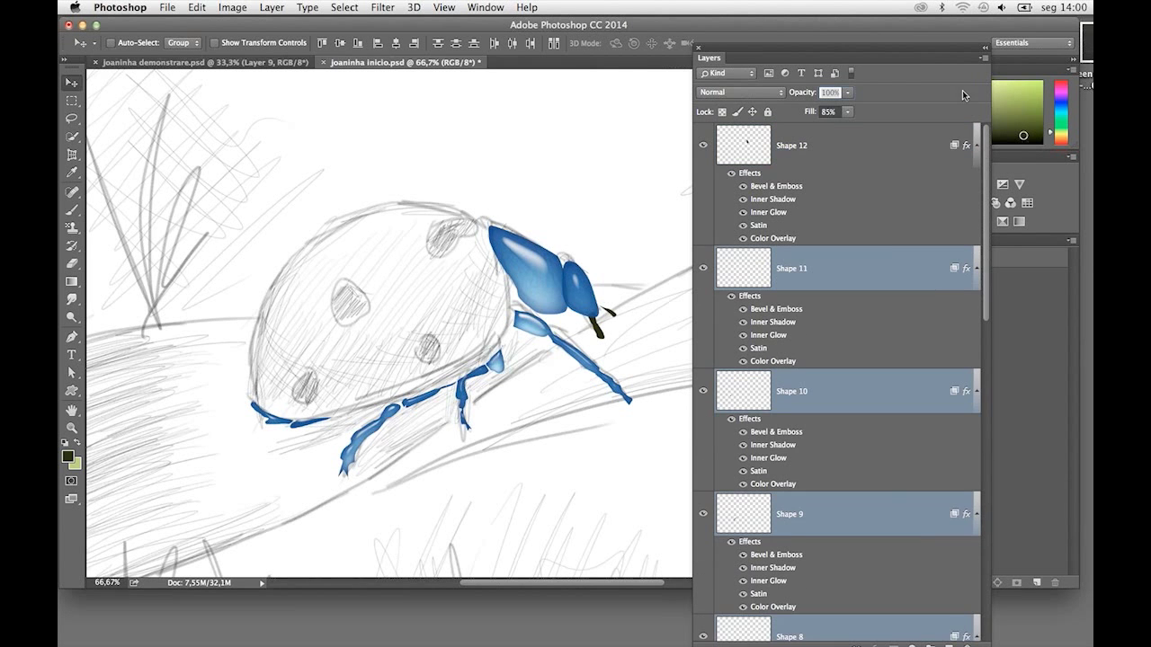
{"action": "left_click", "coordinate": [932, 145], "text": "shift"}
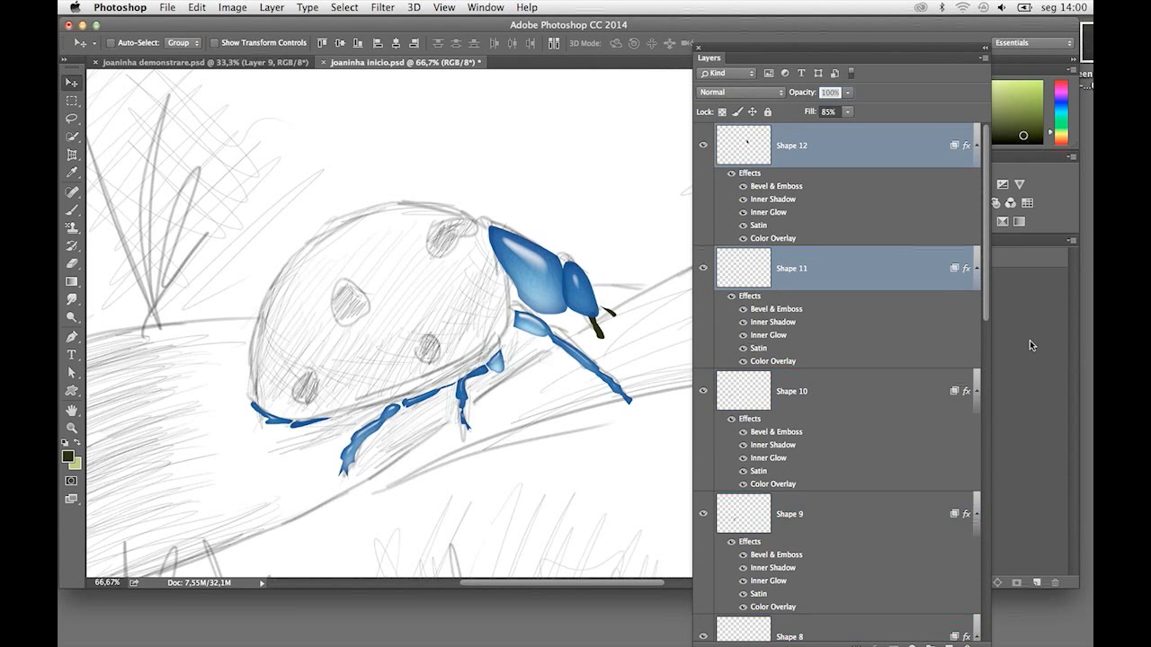
{"action": "left_click", "coordinate": [941, 147]}
{"action": "left_click_drag", "start_coordinate": [986, 198], "coordinate": [982, 484]}
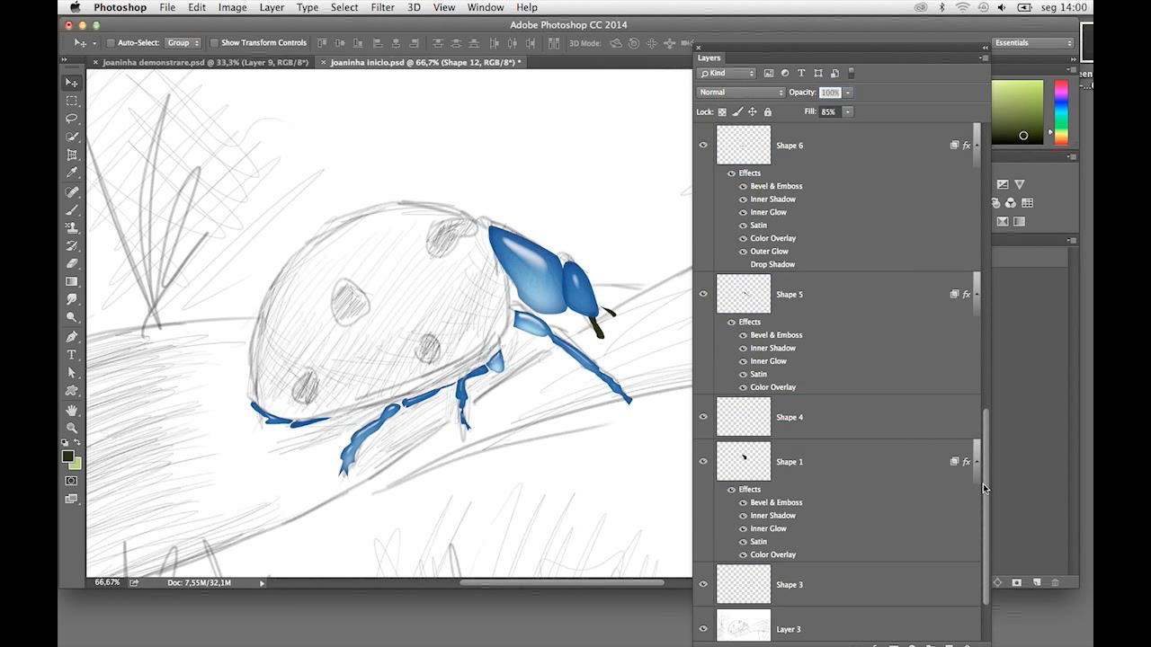
{"action": "left_click", "coordinate": [942, 526], "text": "shift"}
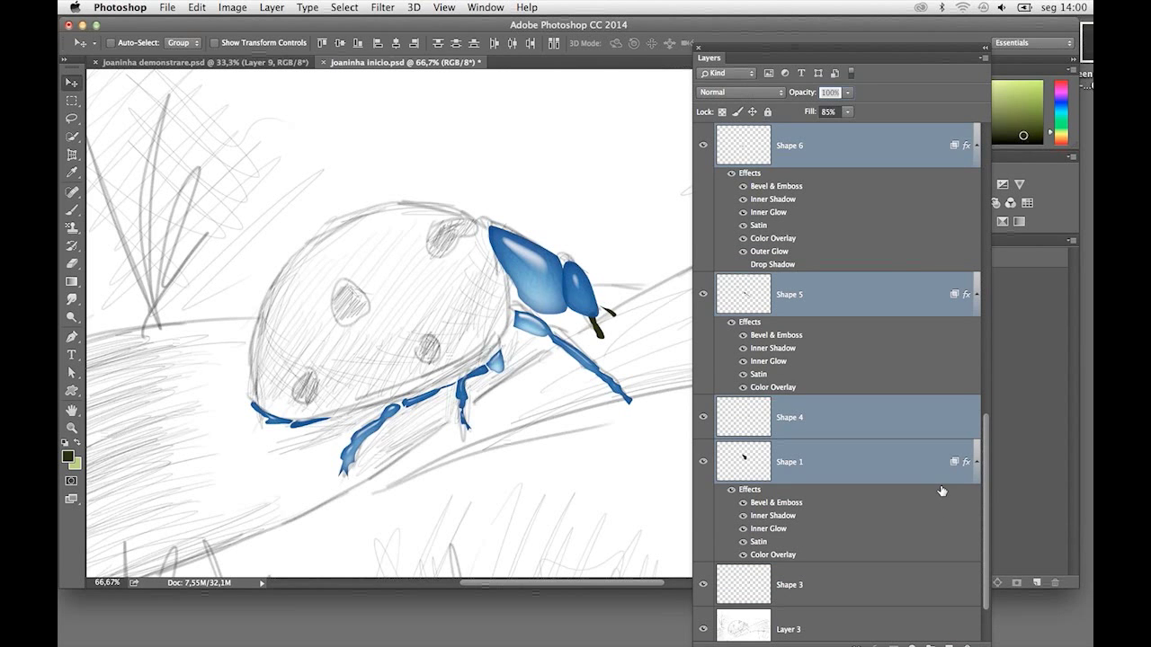
{"action": "key", "text": "ctrl+e"}
{"action": "left_click", "coordinate": [698, 145]}
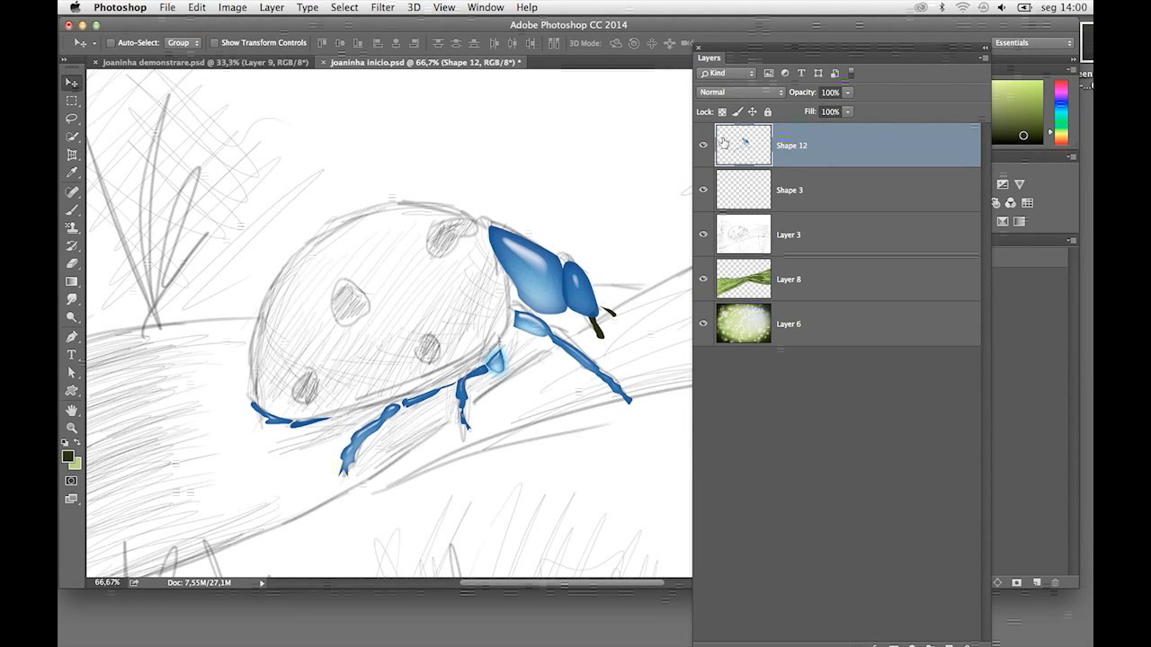
Desaturate Shape 12, darken it toward black with a pulled-down Curves, and zoom to 100%
{"action": "left_click", "coordinate": [236, 8]}
{"action": "mouse_move", "coordinate": [255, 45]}
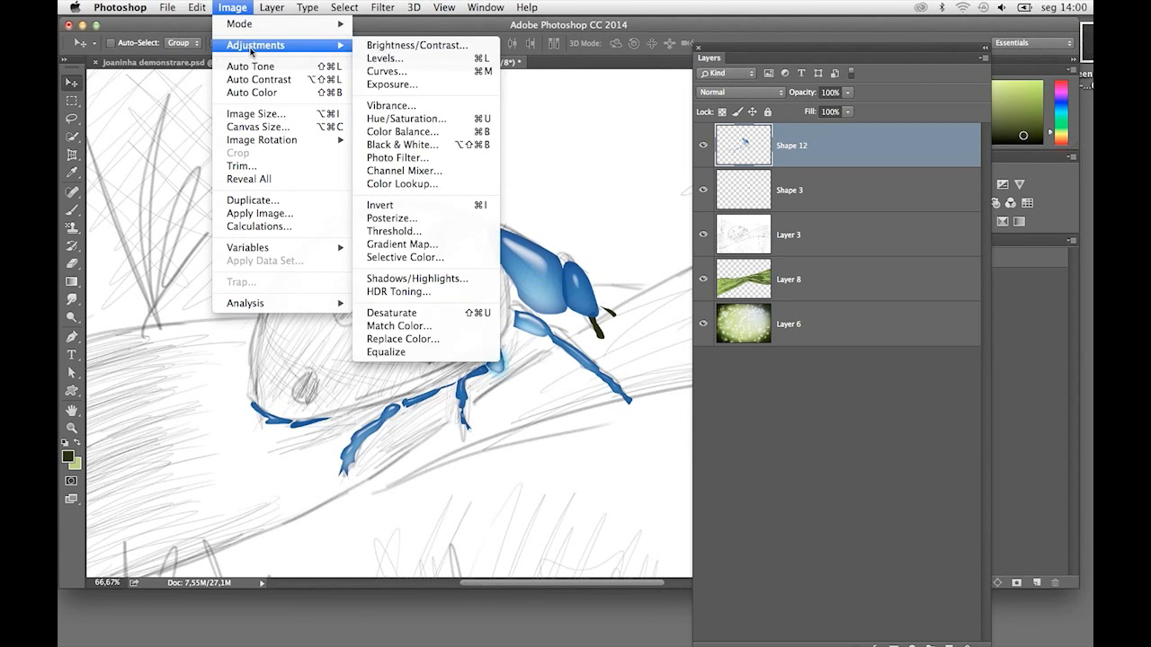
{"action": "left_click", "coordinate": [396, 312]}
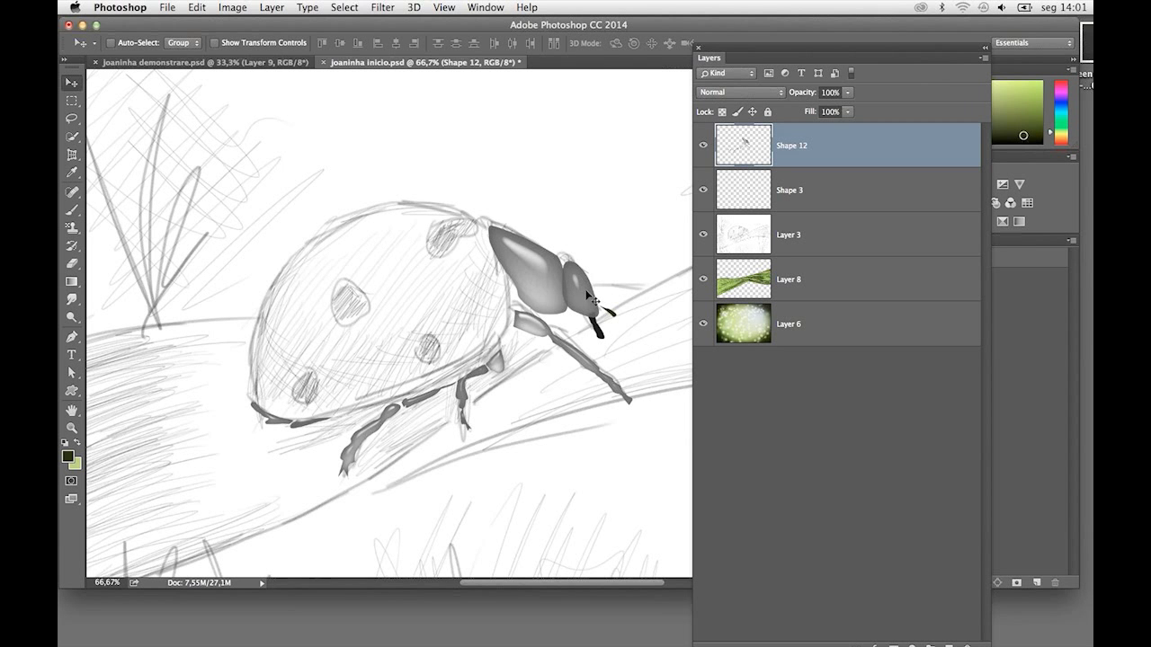
{"action": "left_click", "coordinate": [235, 8]}
{"action": "mouse_move", "coordinate": [255, 45]}
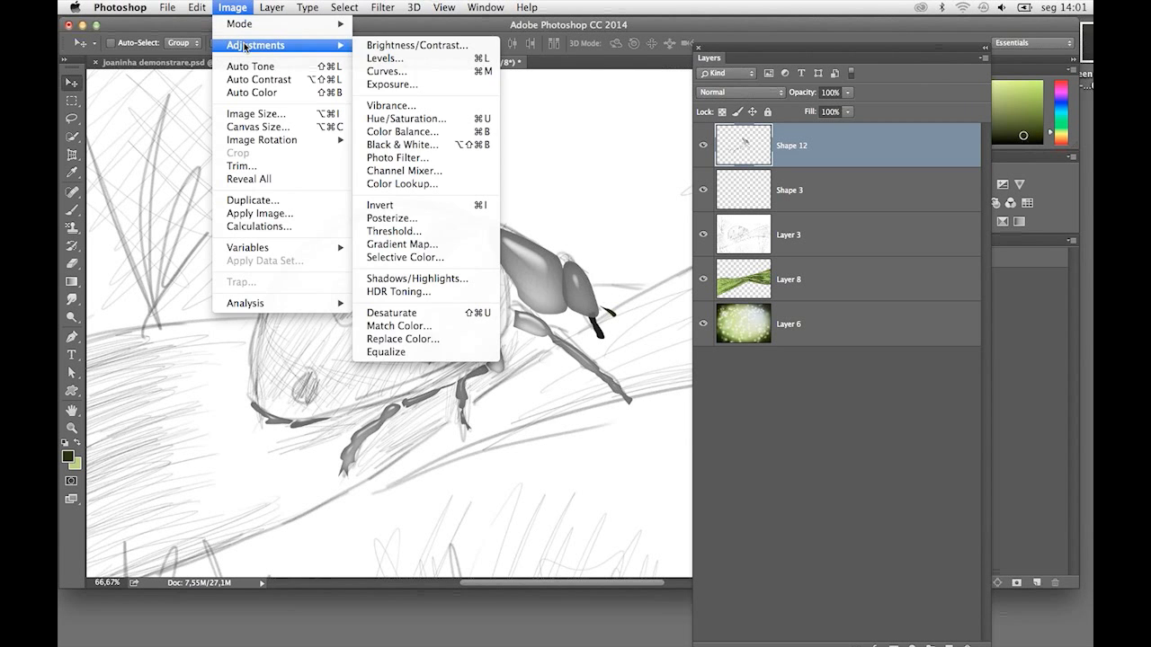
{"action": "key", "text": "super+m"}
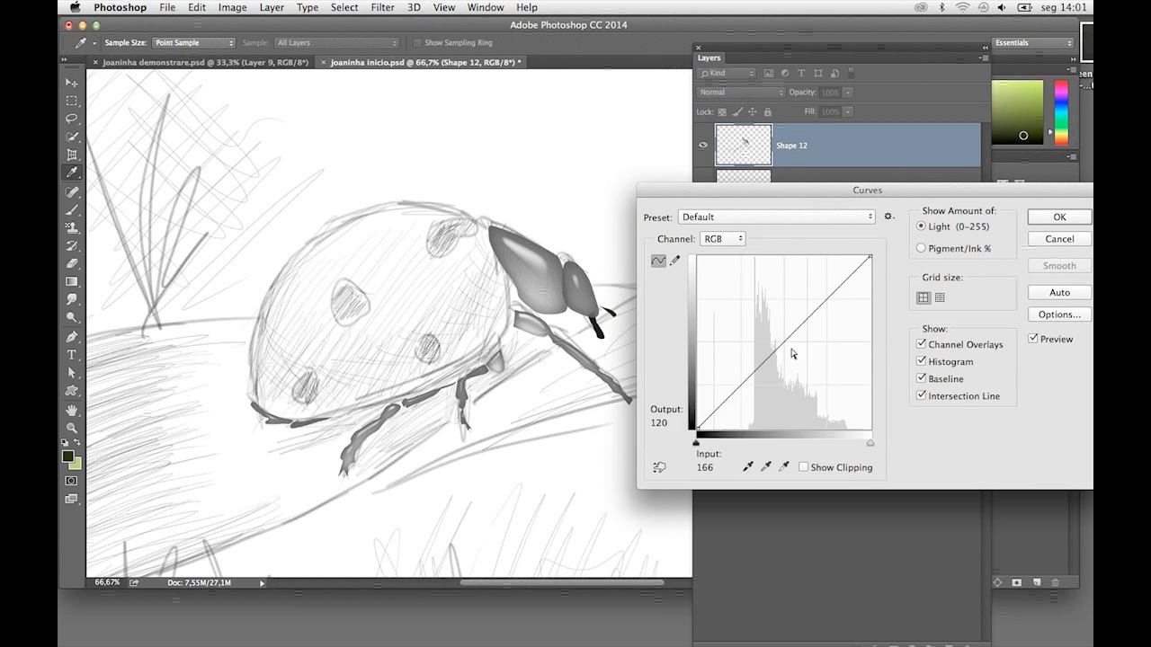
{"action": "mouse_move", "coordinate": [811, 315]}
{"action": "left_mouse_down"}
{"action": "mouse_move", "coordinate": [809, 360]}
{"action": "mouse_move", "coordinate": [821, 366]}
{"action": "left_mouse_up"}
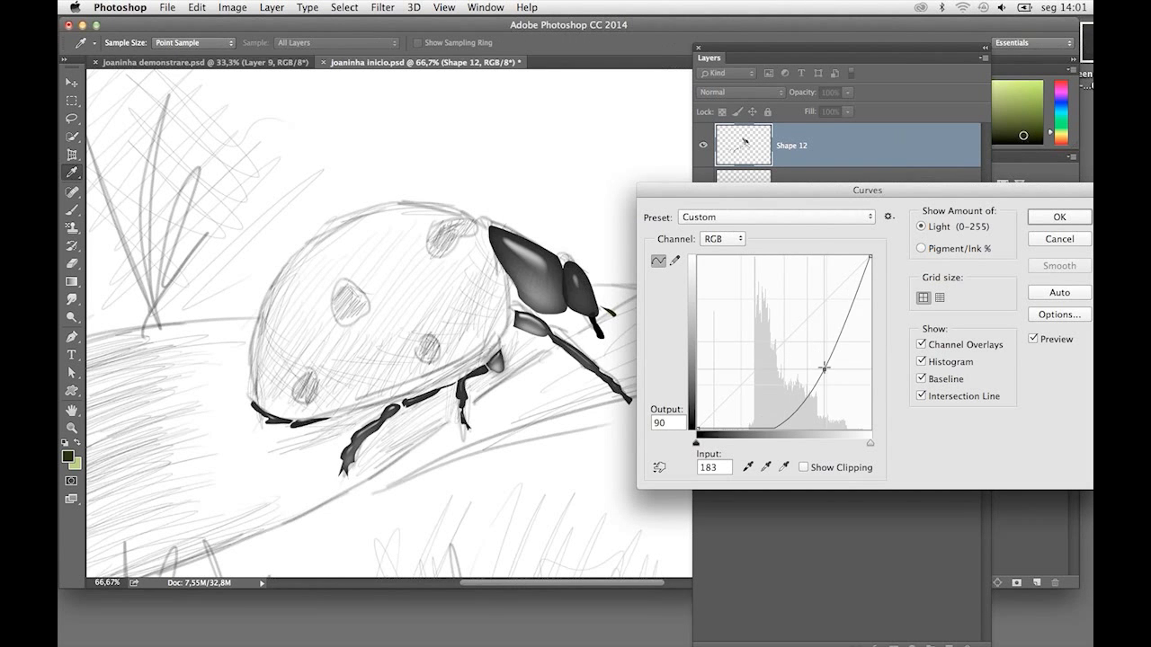
{"action": "left_click", "coordinate": [1059, 220]}
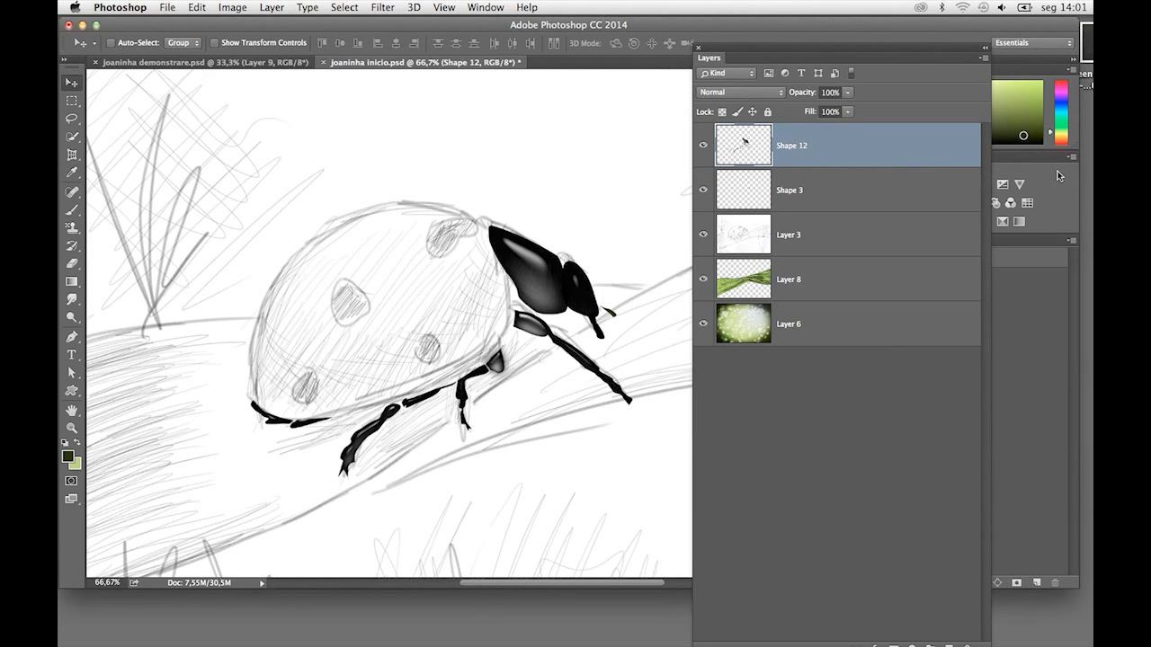
{"action": "key", "text": "super+1"}
{"action": "scroll", "coordinate": [558, 386], "scroll_direction": "right", "scroll_amount": 3}
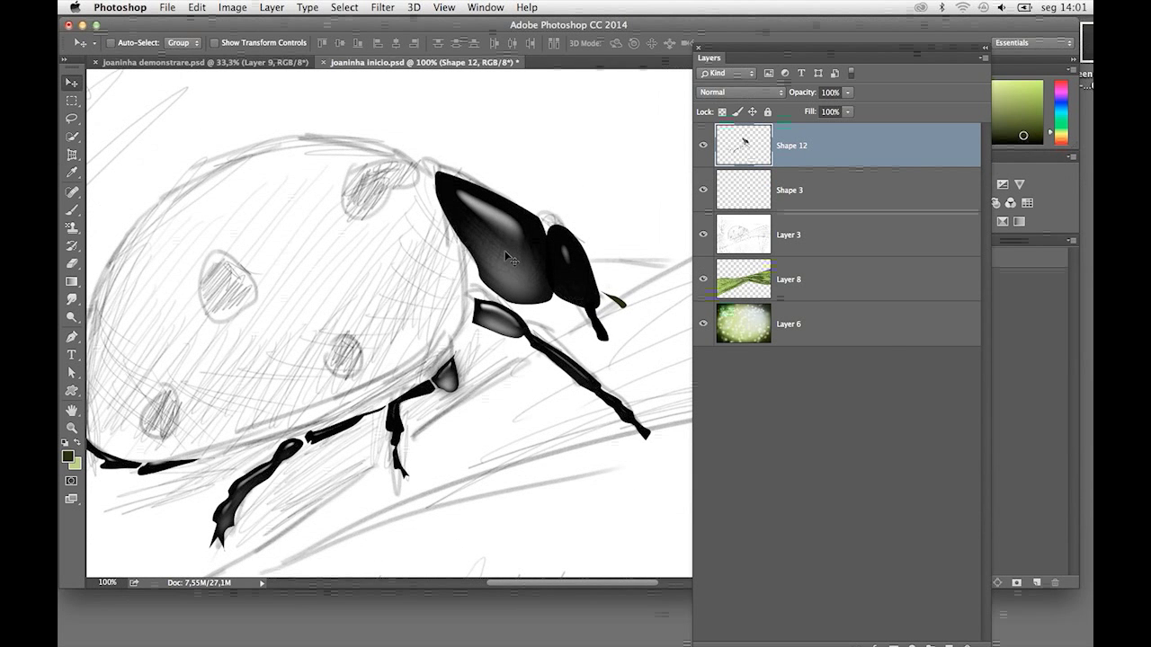
Apply a strengthened Plastic Wrap filter from the Artistic group to the ladybug
{"action": "left_click", "coordinate": [382, 7]}
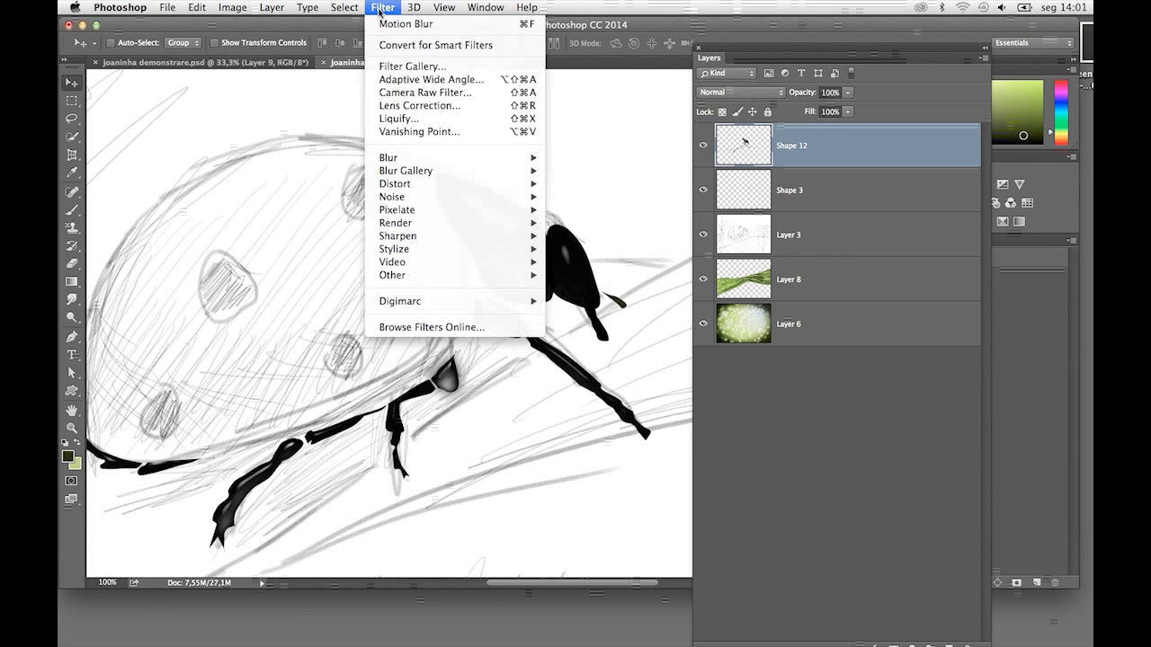
{"action": "left_click", "coordinate": [421, 72]}
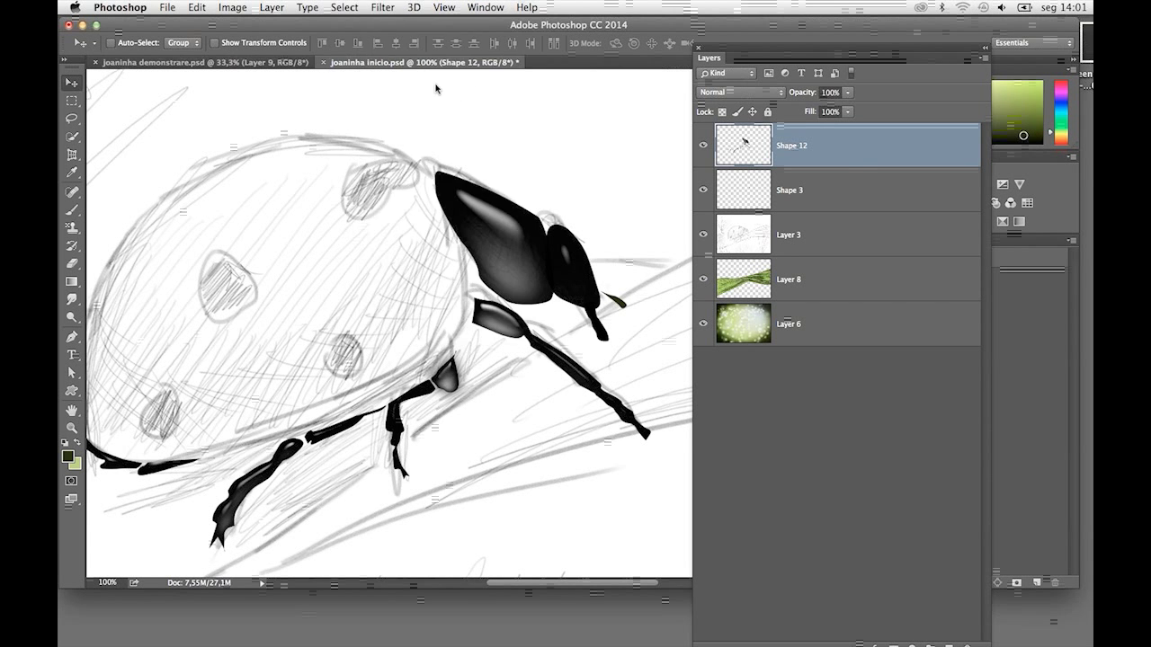
{"action": "left_click", "coordinate": [790, 43]}
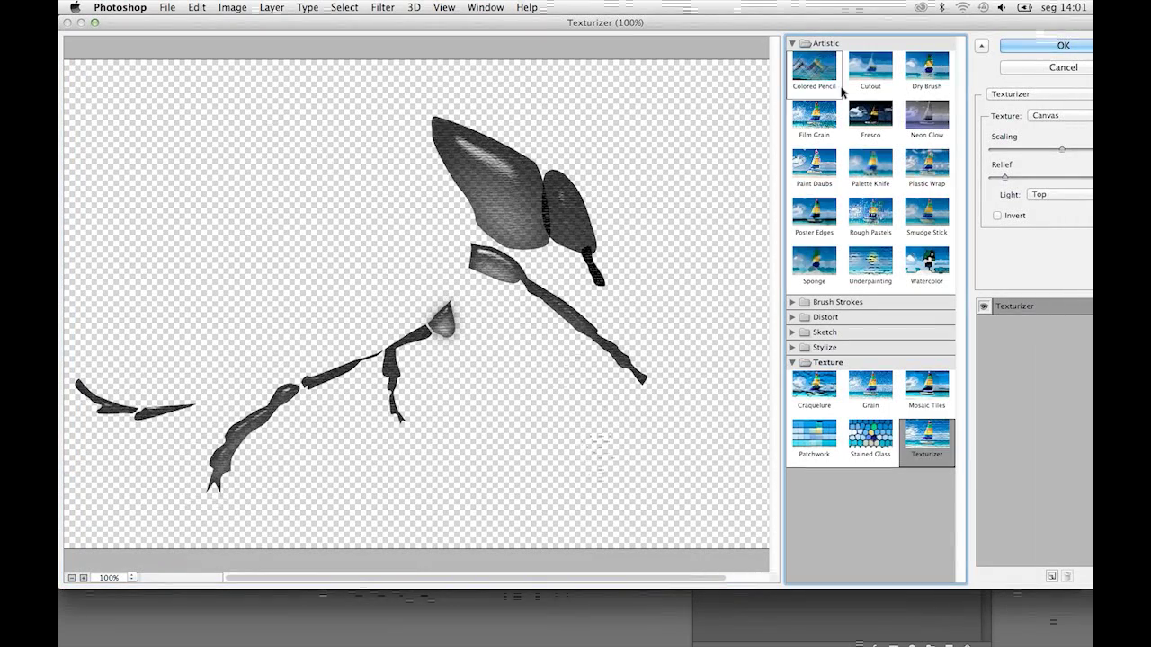
{"action": "left_click", "coordinate": [929, 163]}
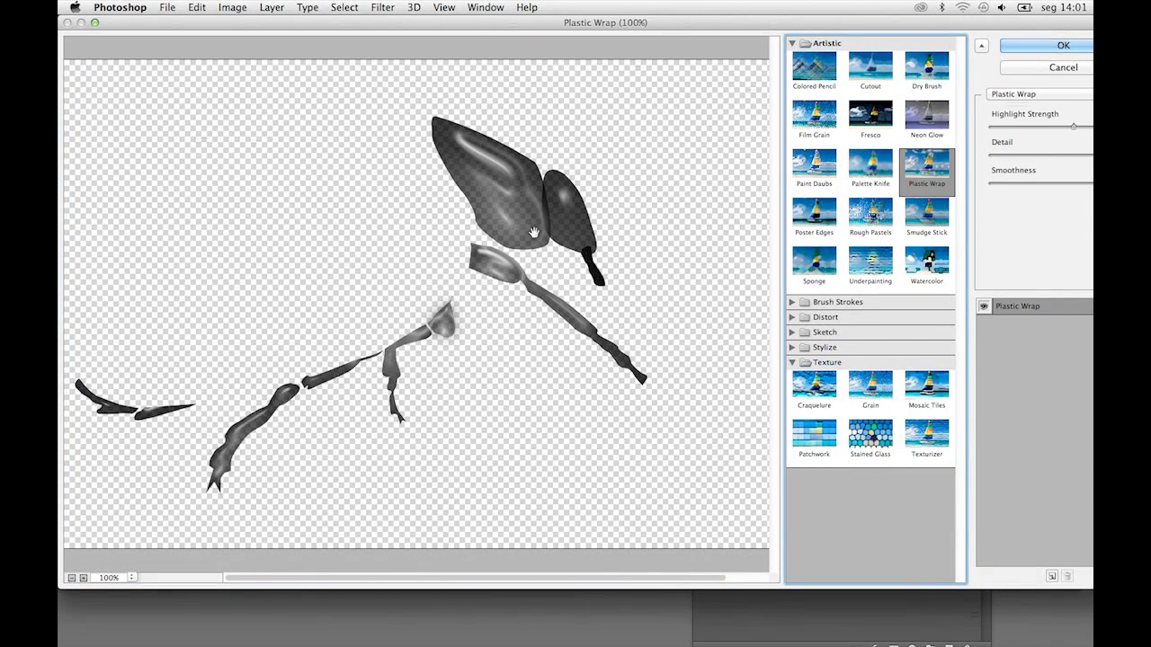
{"action": "left_click_drag", "start_coordinate": [1073, 126], "coordinate": [1092, 125]}
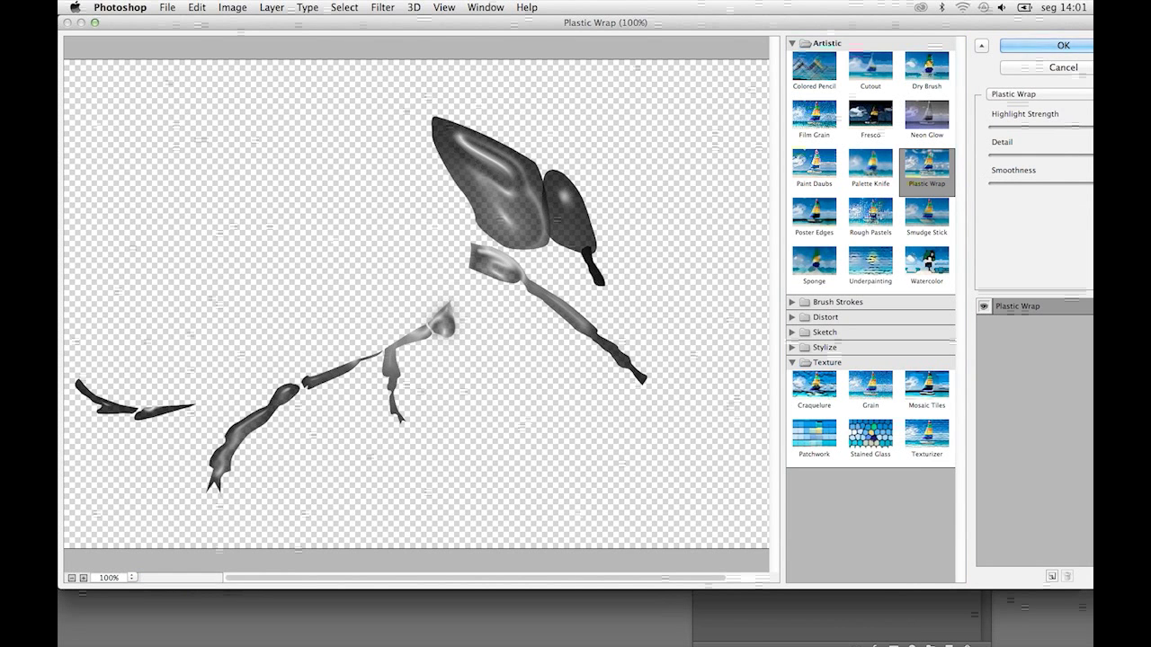
{"action": "left_click", "coordinate": [1065, 46]}
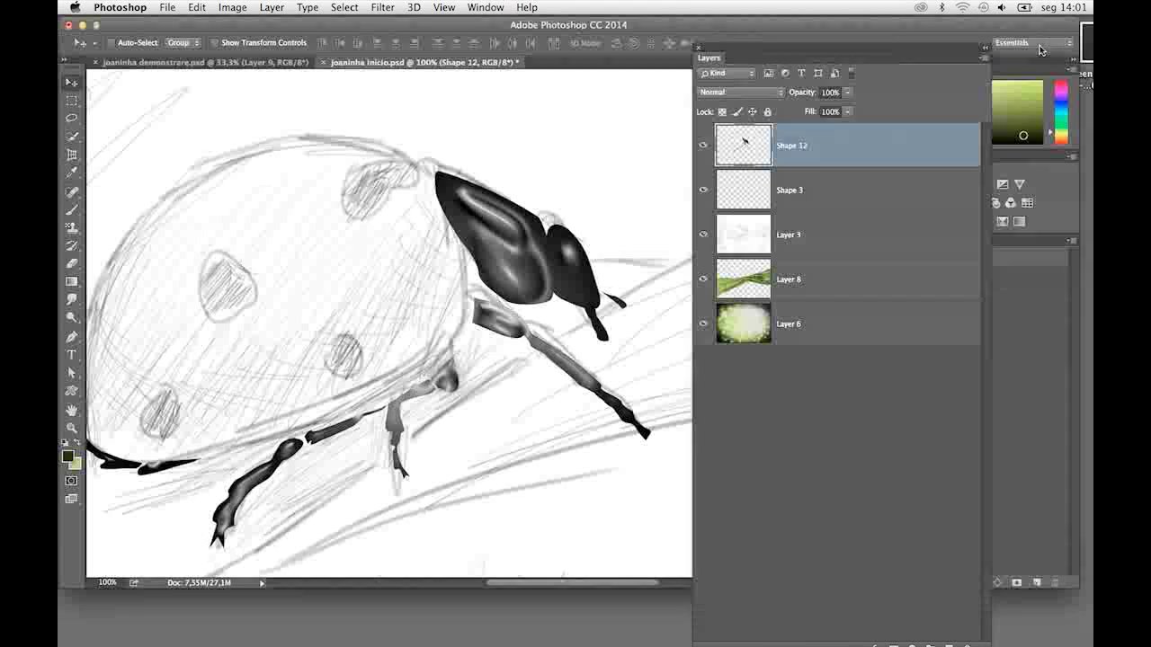
Fade the Plastic Wrap effect in Vivid Light mode at 91% opacity
{"action": "left_click", "coordinate": [193, 8]}
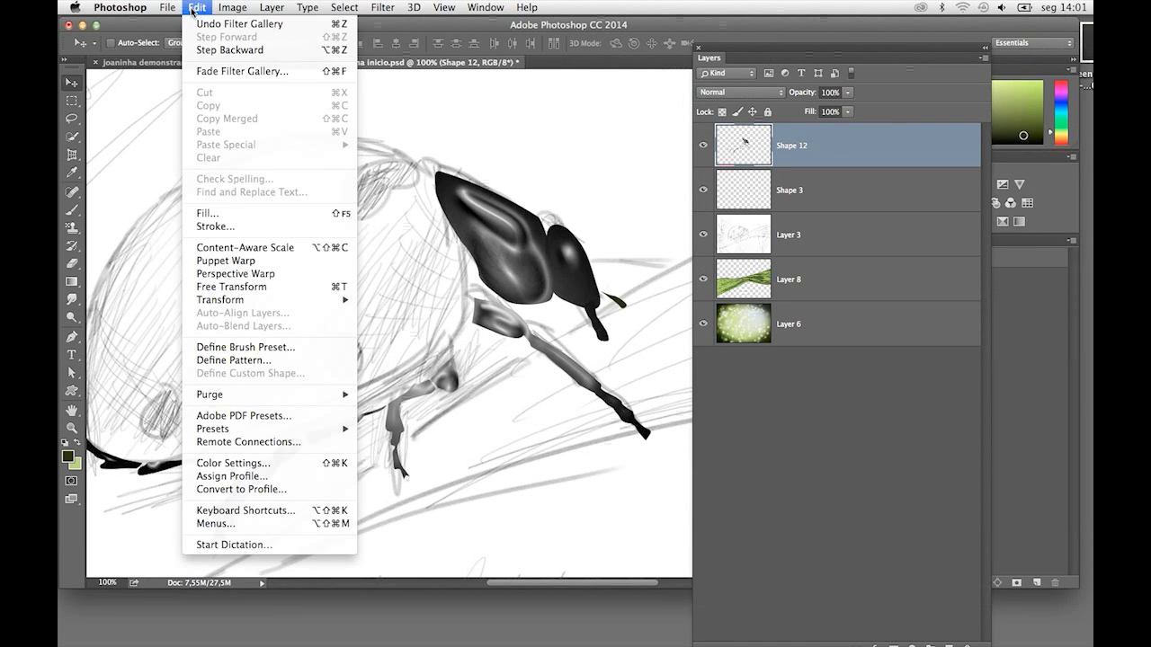
{"action": "left_click", "coordinate": [270, 71]}
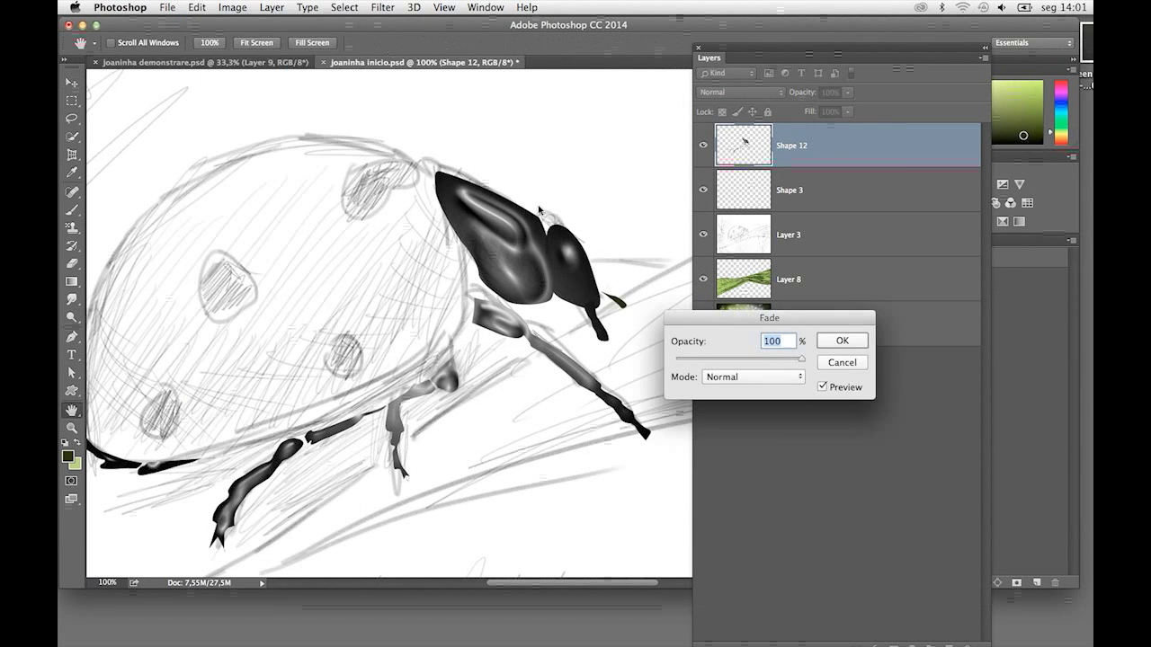
{"action": "left_click", "coordinate": [769, 376]}
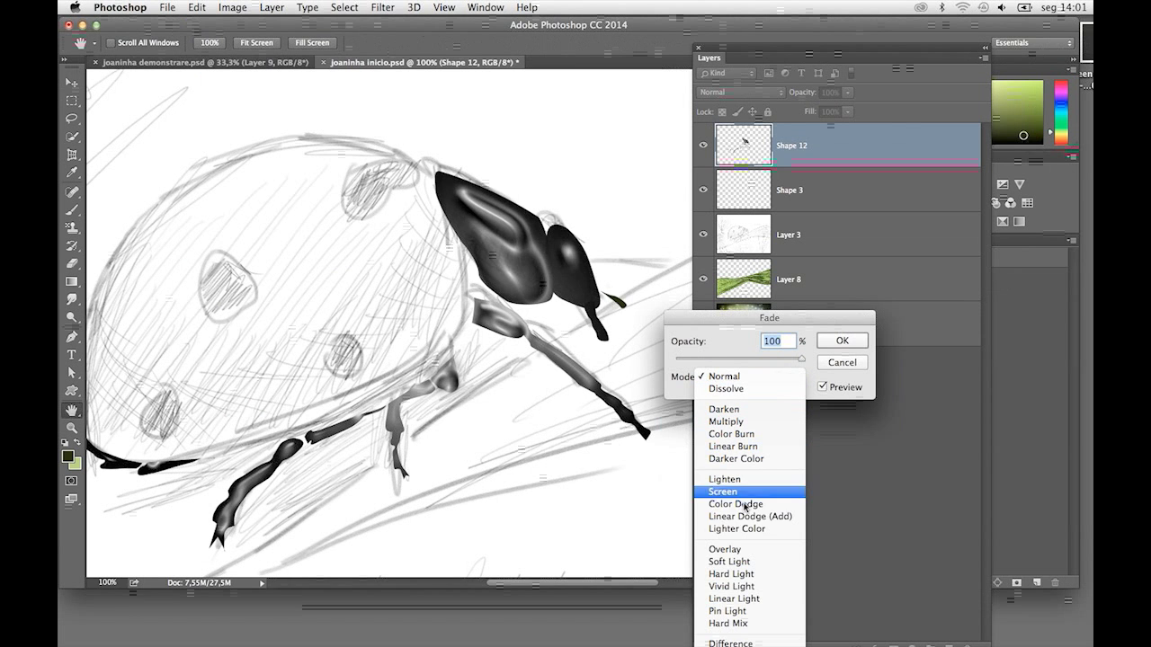
{"action": "left_click", "coordinate": [739, 586]}
{"action": "left_click_drag", "start_coordinate": [799, 363], "coordinate": [793, 361]}
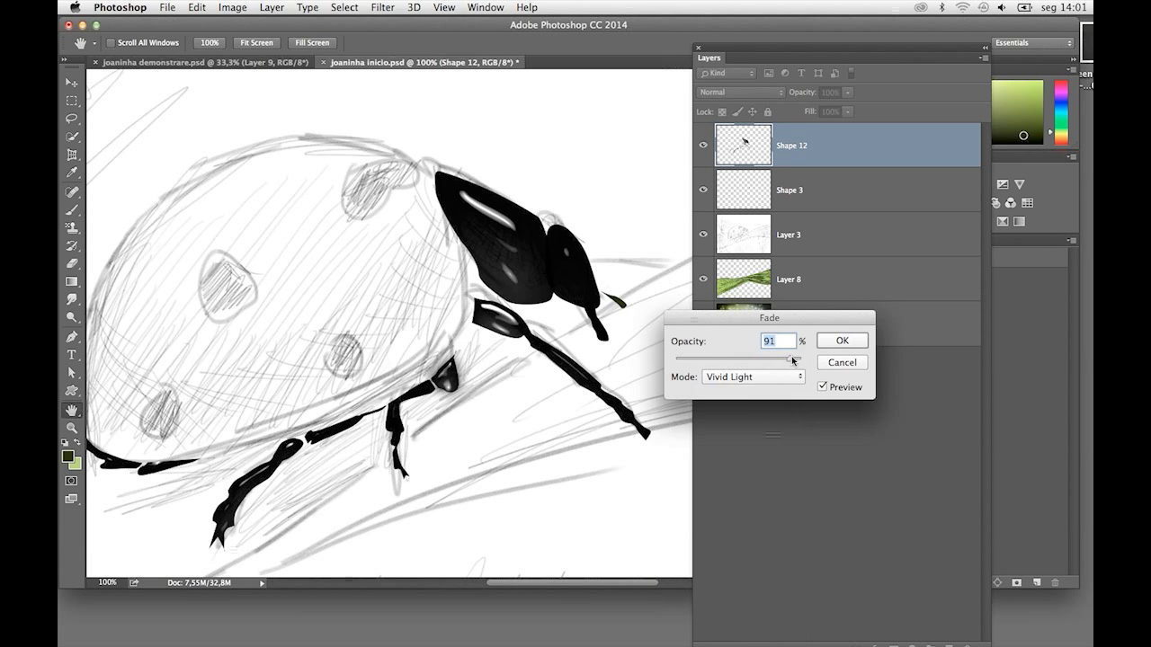
{"action": "left_click", "coordinate": [841, 341]}
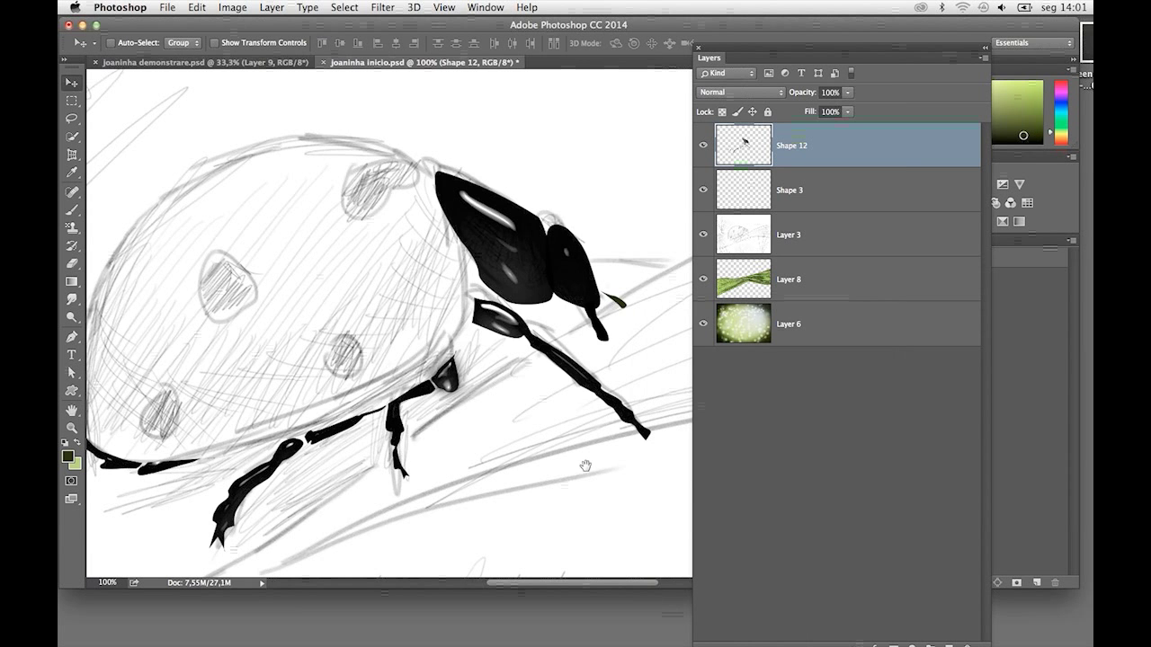
{"action": "mouse_move", "coordinate": [586, 464]}
{"action": "left_mouse_down"}
{"action": "mouse_move", "coordinate": [627, 427]}
{"action": "mouse_move", "coordinate": [569, 430]}
{"action": "left_mouse_up"}
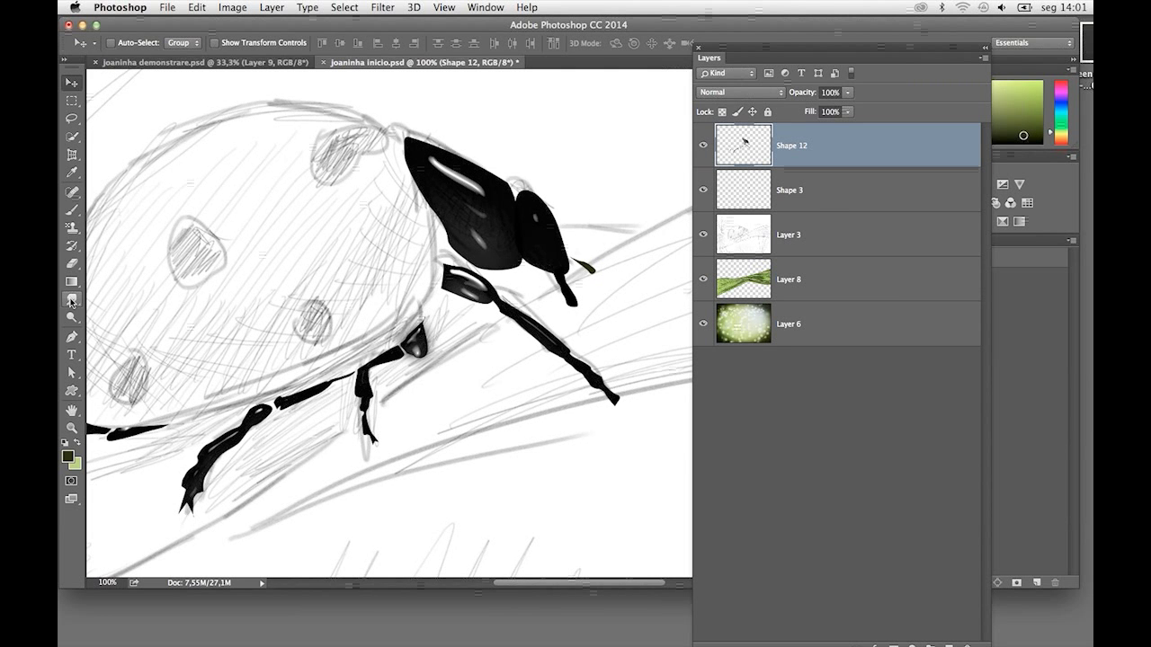
Select the Smudge tool with a 1 px brush
{"action": "left_click", "coordinate": [71, 306]}
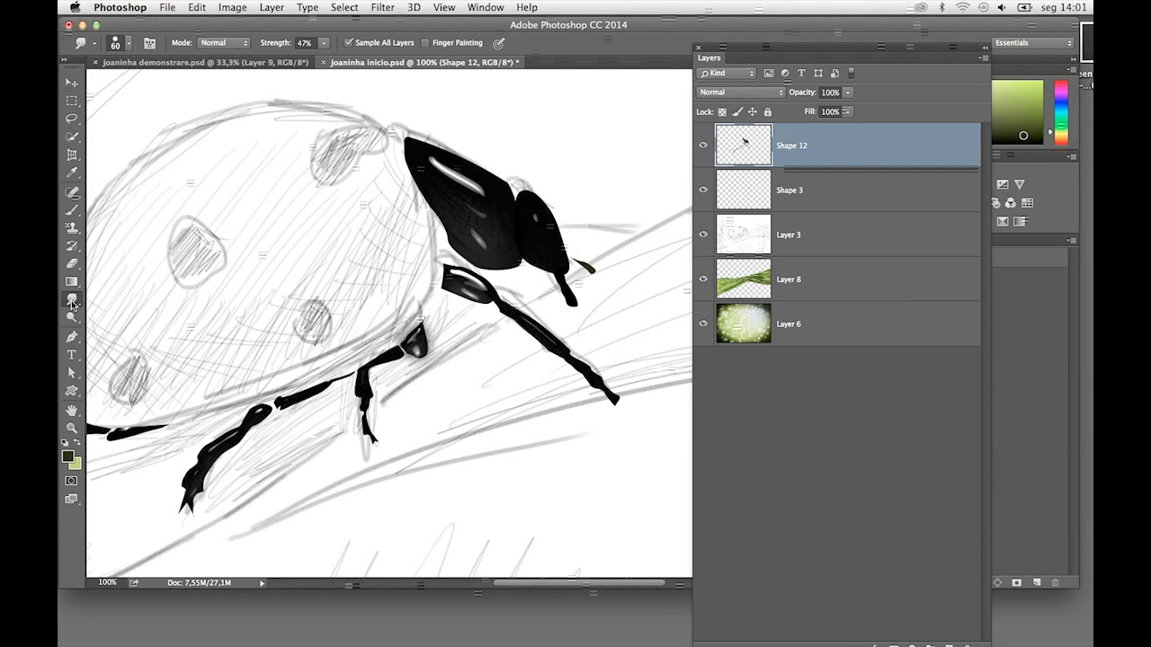
{"action": "left_click", "coordinate": [72, 306]}
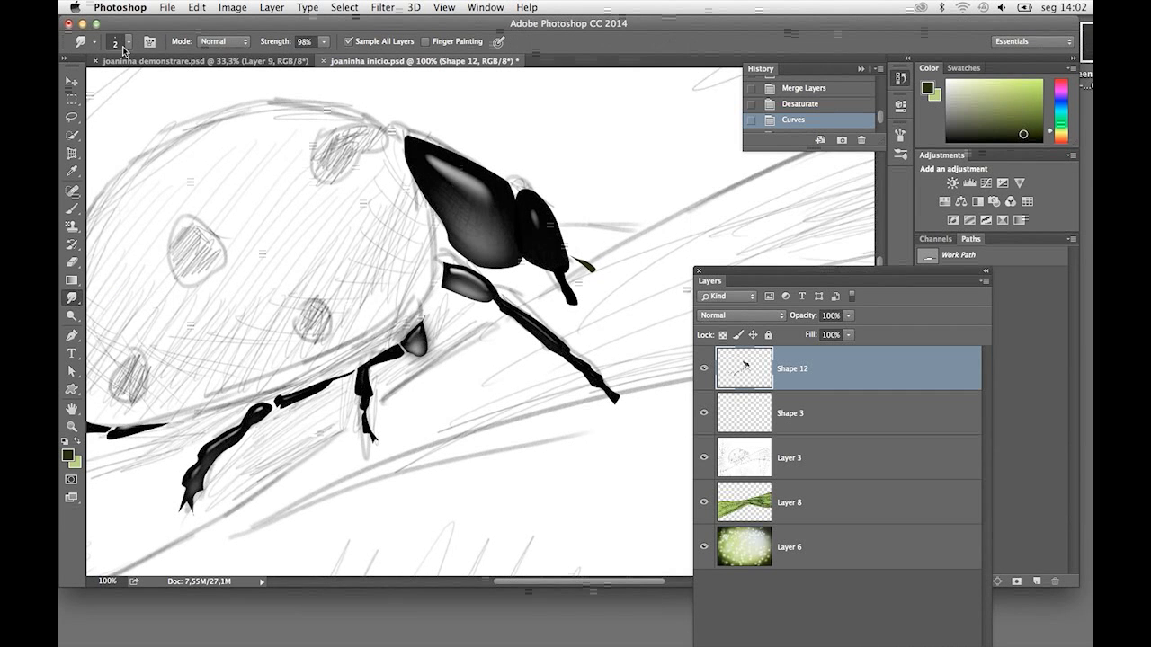
{"action": "left_click", "coordinate": [128, 43]}
{"action": "left_click_drag", "start_coordinate": [137, 86], "coordinate": [138, 90]}
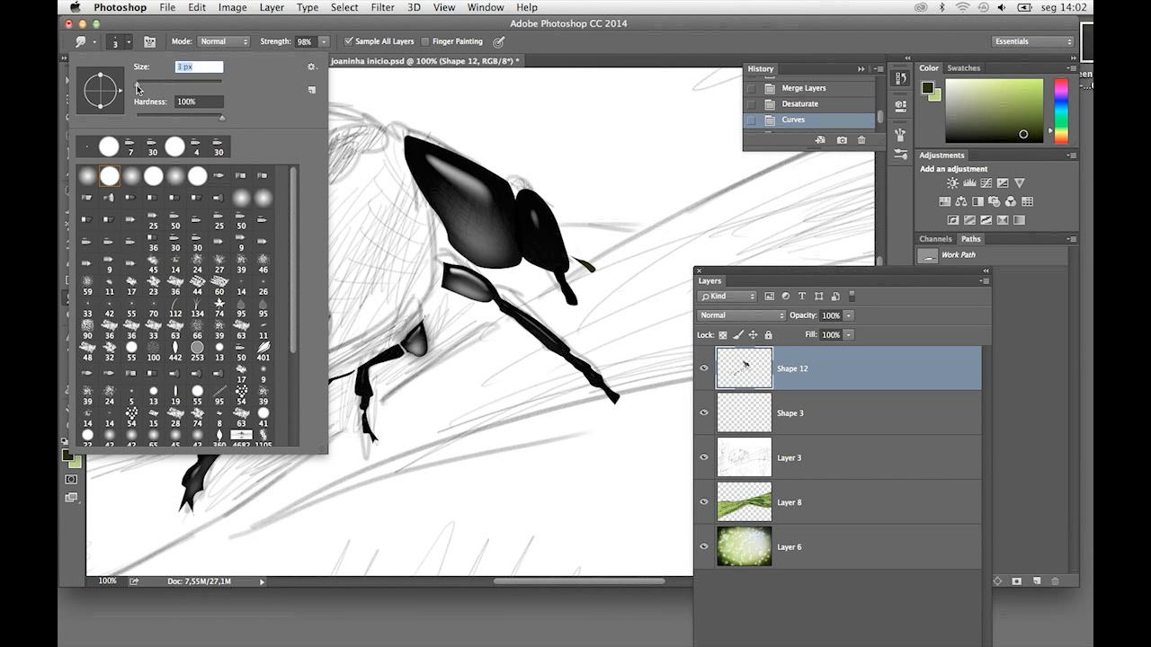
{"action": "key", "text": "Return"}
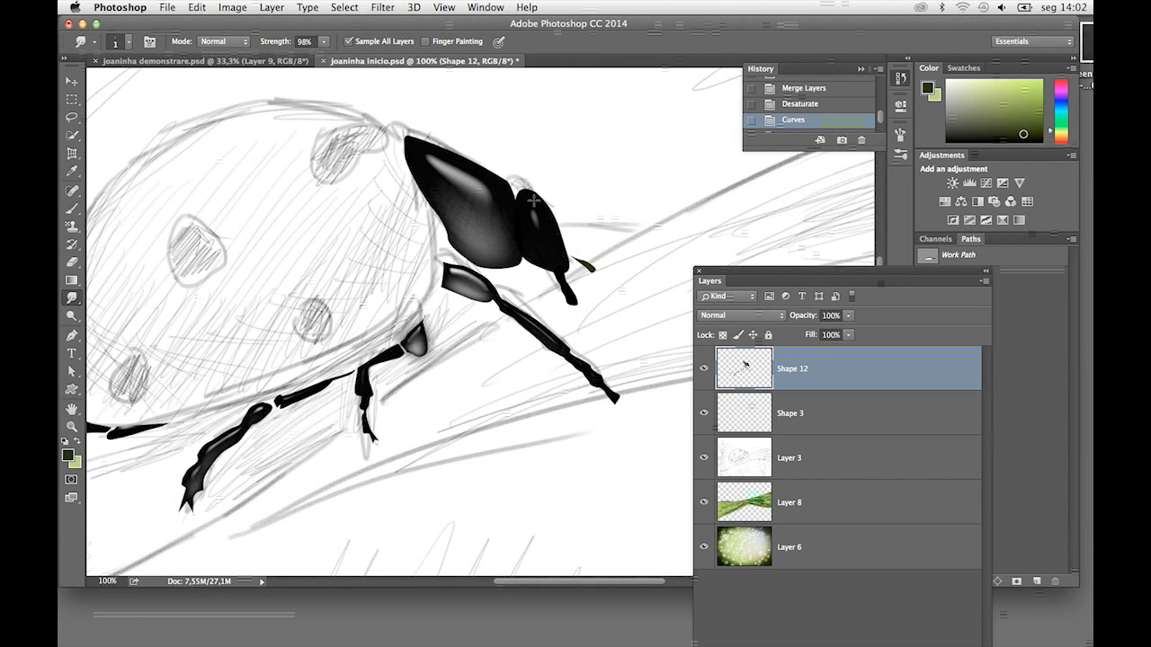
Smudge two thin antennae up-right from the head, then zoom out to the whole ladybug
{"action": "left_click_drag", "start_coordinate": [535, 196], "coordinate": [590, 149]}
{"action": "left_click_drag", "start_coordinate": [539, 206], "coordinate": [604, 181]}
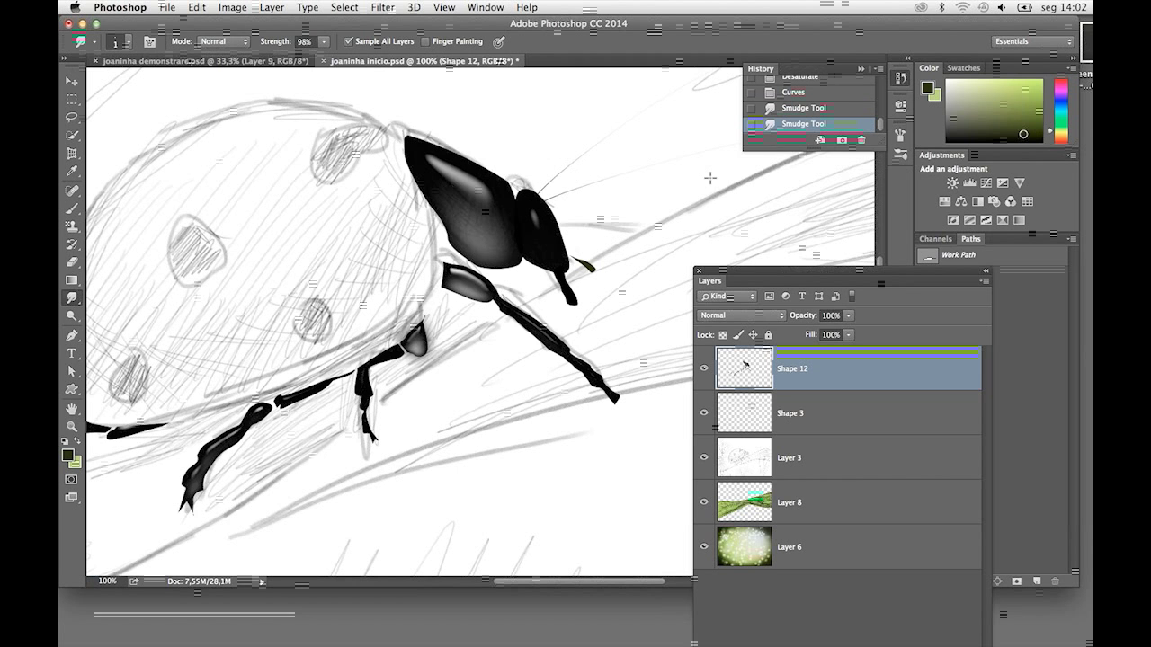
{"action": "key", "text": "ctrl+minus"}
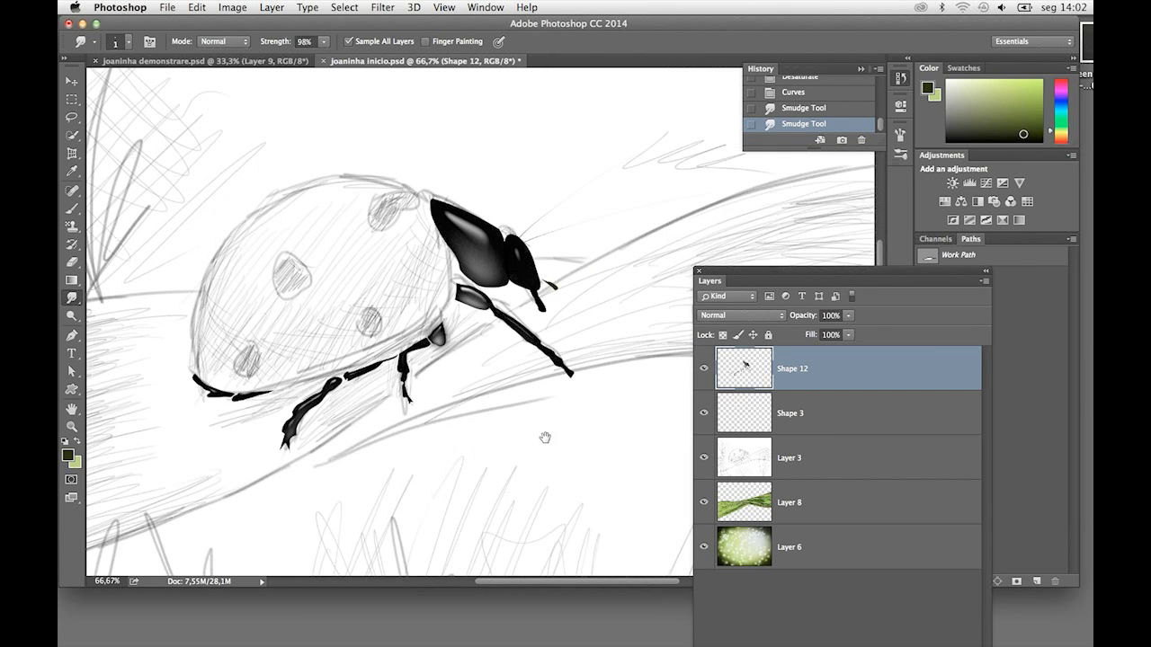
{"action": "left_click_drag", "start_coordinate": [544, 438], "coordinate": [613, 408]}
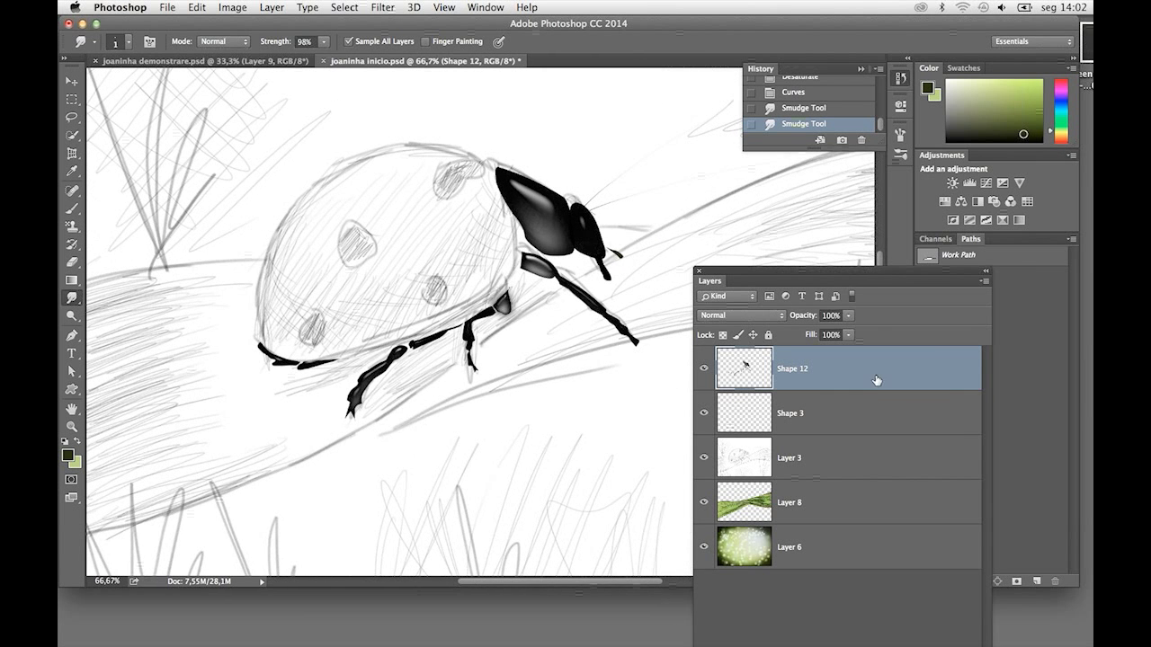
{"action": "mouse_move", "coordinate": [811, 275]}
{"action": "left_mouse_down"}
{"action": "mouse_move", "coordinate": [845, 106]}
{"action": "mouse_move", "coordinate": [797, 70]}
{"action": "left_mouse_up"}
Add a new empty layer and choose the Ellipse Tool
{"action": "key", "text": "ctrl+shift+alt+n"}
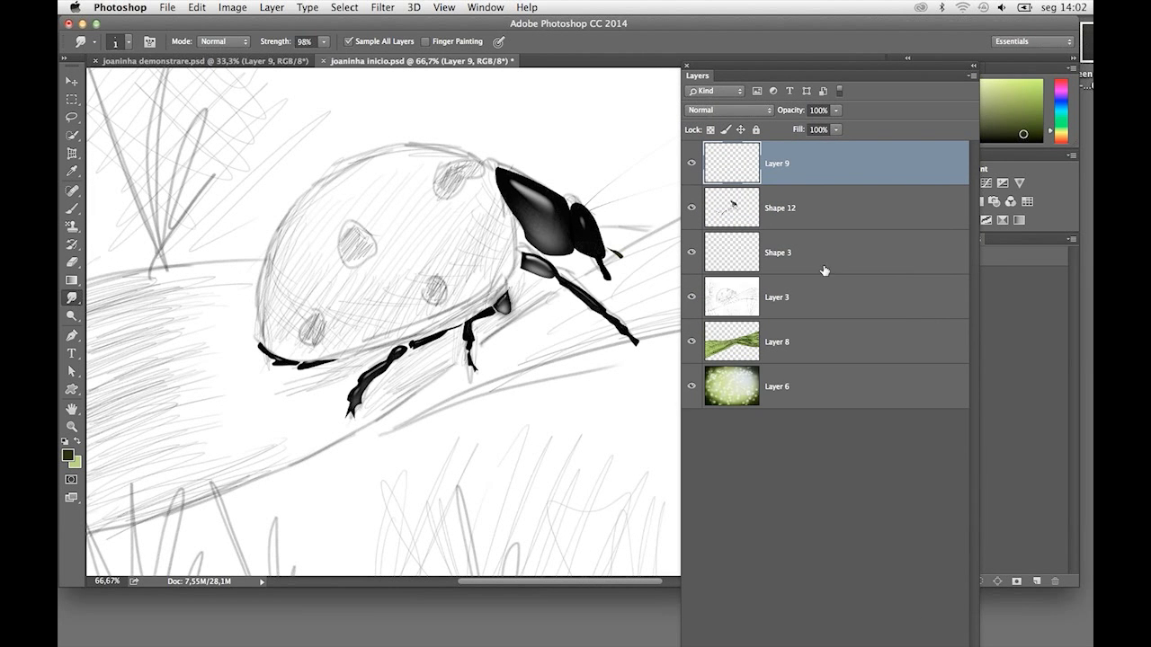
{"action": "mouse_move", "coordinate": [740, 77]}
{"action": "left_mouse_down"}
{"action": "mouse_move", "coordinate": [781, 106]}
{"action": "mouse_move", "coordinate": [875, 278]}
{"action": "left_mouse_up"}
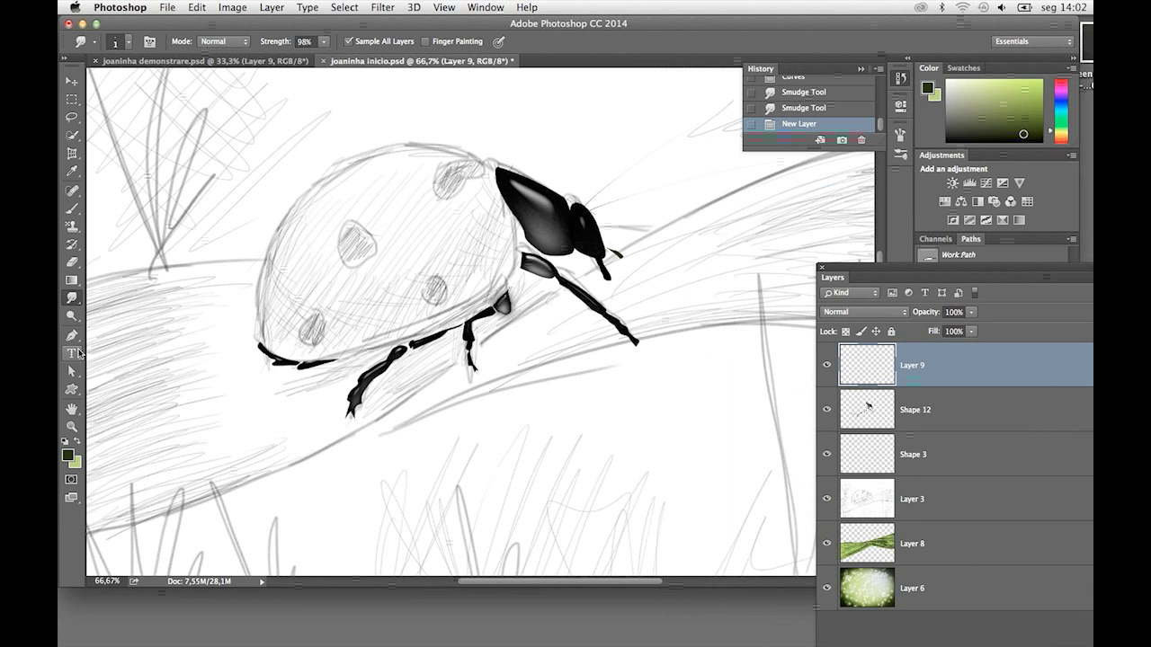
{"action": "left_click", "coordinate": [72, 394]}
{"action": "right_click", "coordinate": [72, 398]}
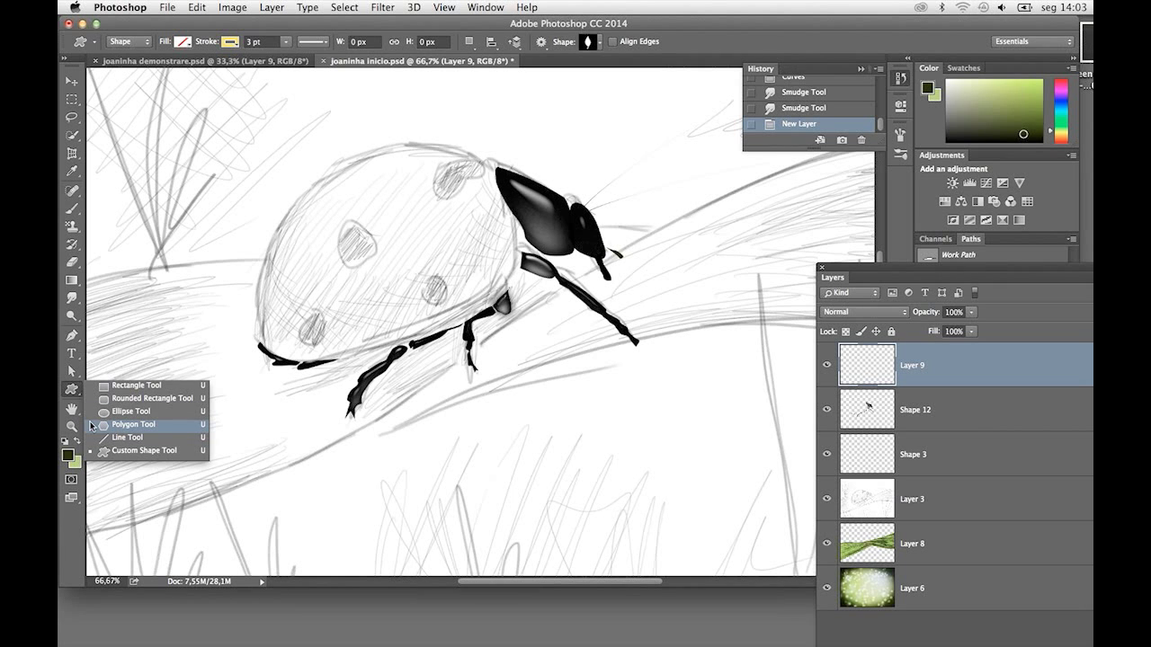
{"action": "left_click", "coordinate": [114, 410]}
Set the foreground colour to bright red ff0226
{"action": "left_click", "coordinate": [68, 455]}
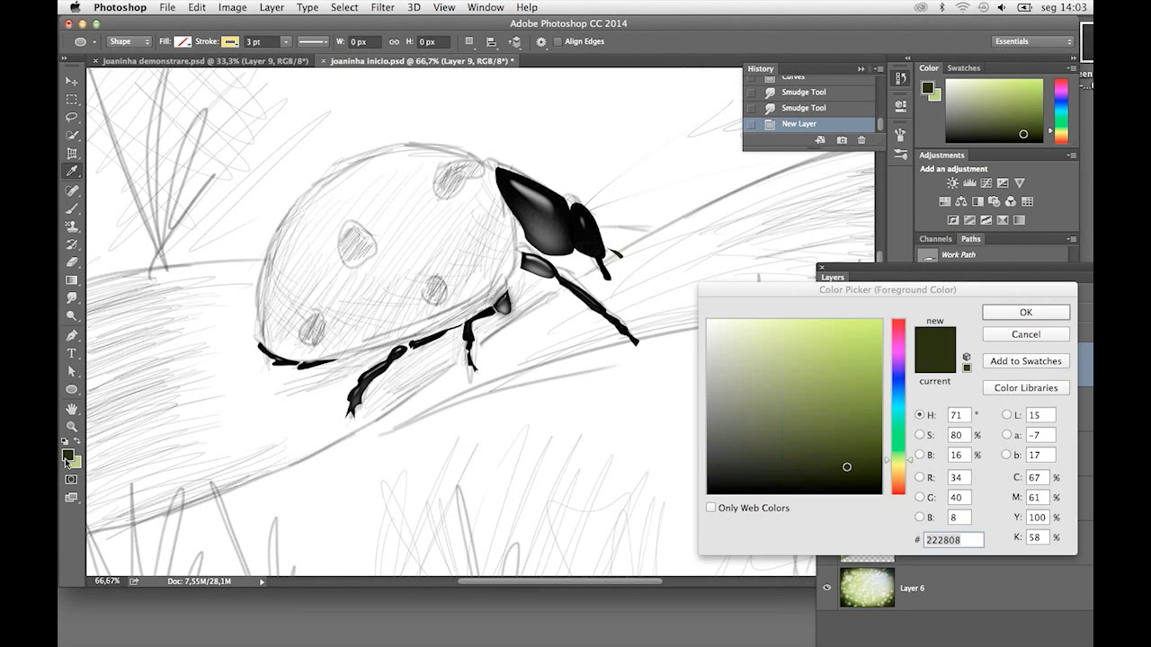
{"action": "left_click", "coordinate": [897, 335]}
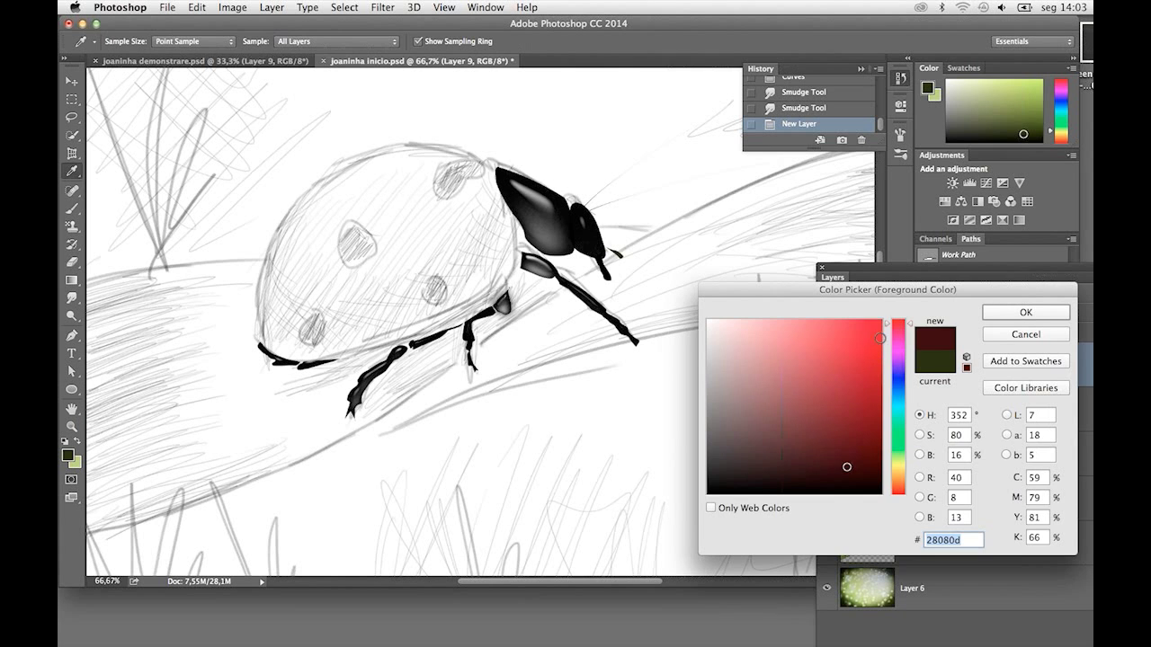
{"action": "left_click", "coordinate": [882, 321]}
{"action": "left_click", "coordinate": [1026, 313]}
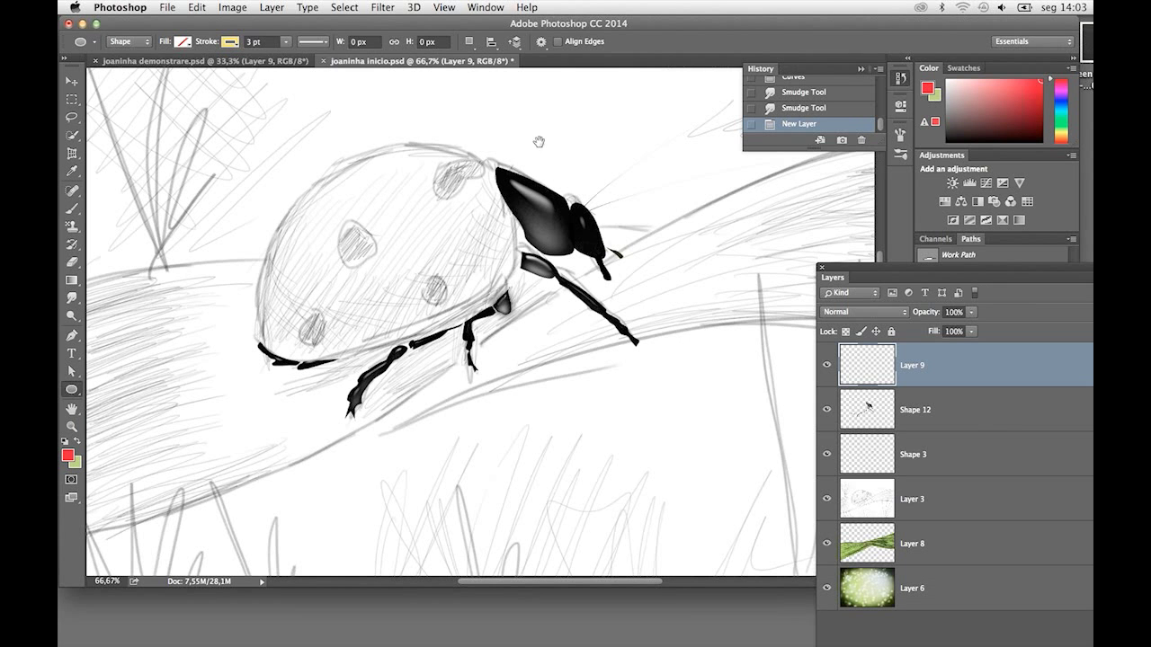
Set ellipse shapes to a solid red fill with no stroke
{"action": "left_click", "coordinate": [184, 42]}
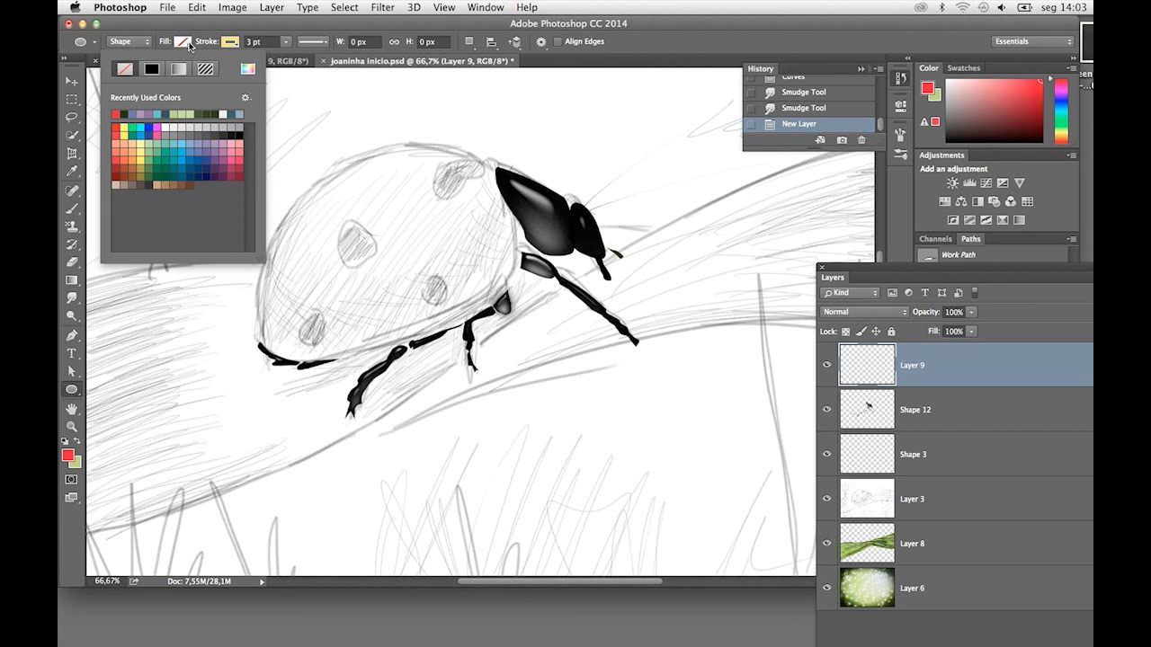
{"action": "left_click", "coordinate": [117, 114]}
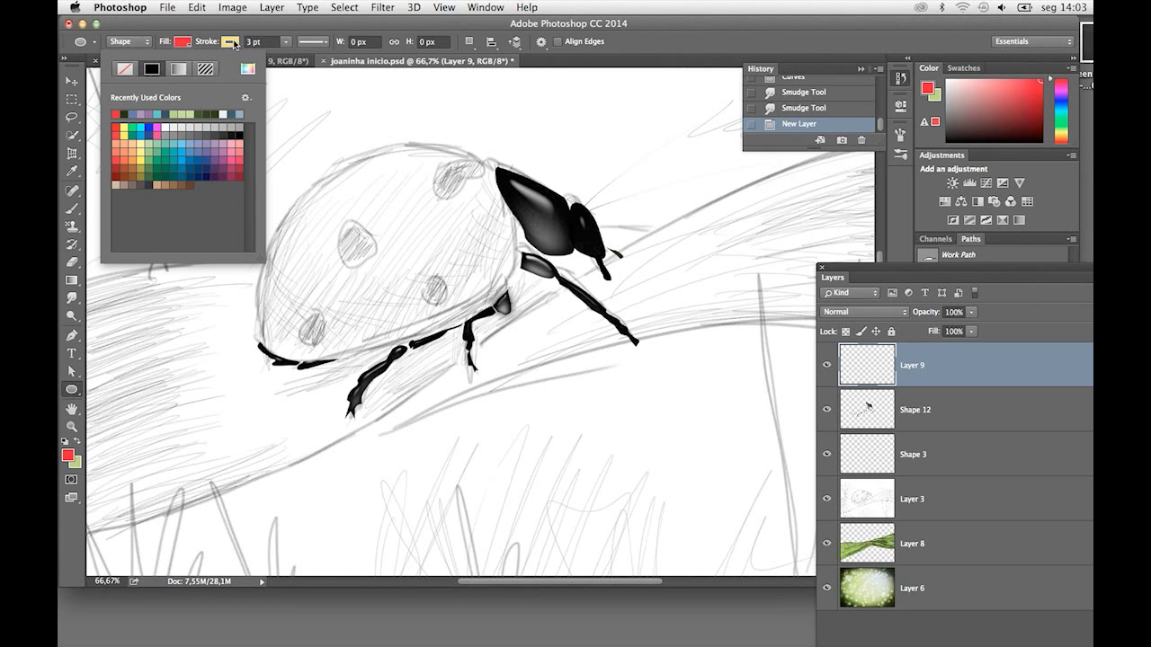
{"action": "left_click", "coordinate": [234, 44]}
{"action": "left_click", "coordinate": [167, 69]}
{"action": "left_click", "coordinate": [323, 60]}
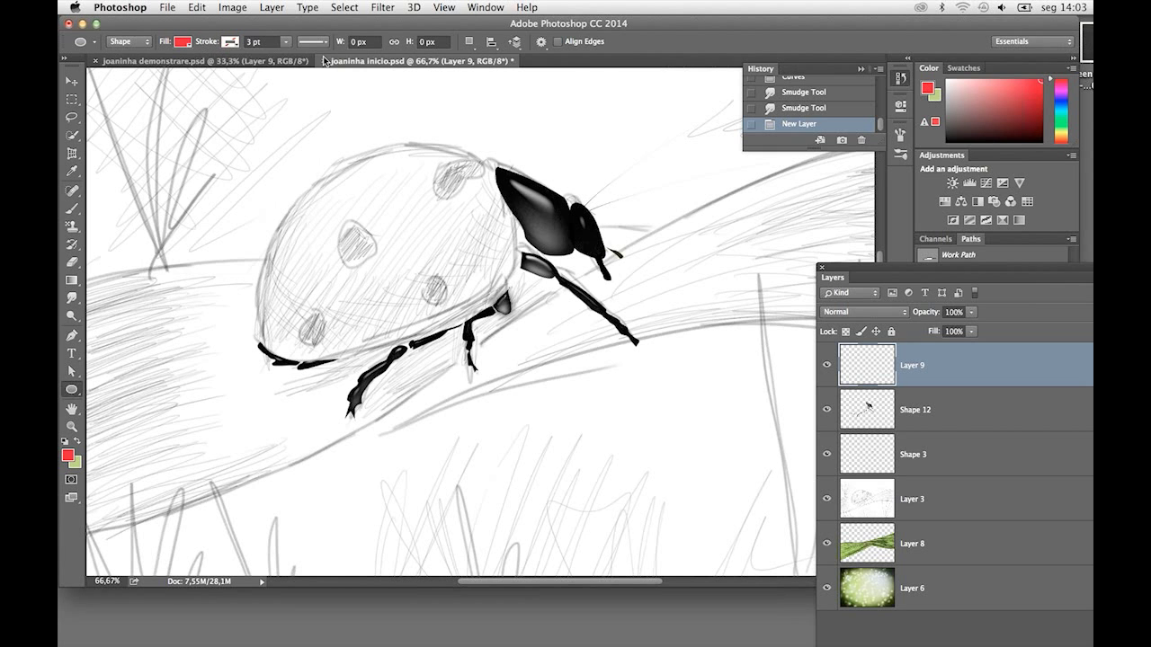
{"action": "mouse_move", "coordinate": [273, 170]}
{"action": "left_mouse_down"}
{"action": "mouse_move", "coordinate": [220, 136]}
{"action": "mouse_move", "coordinate": [239, 155]}
{"action": "left_mouse_up"}
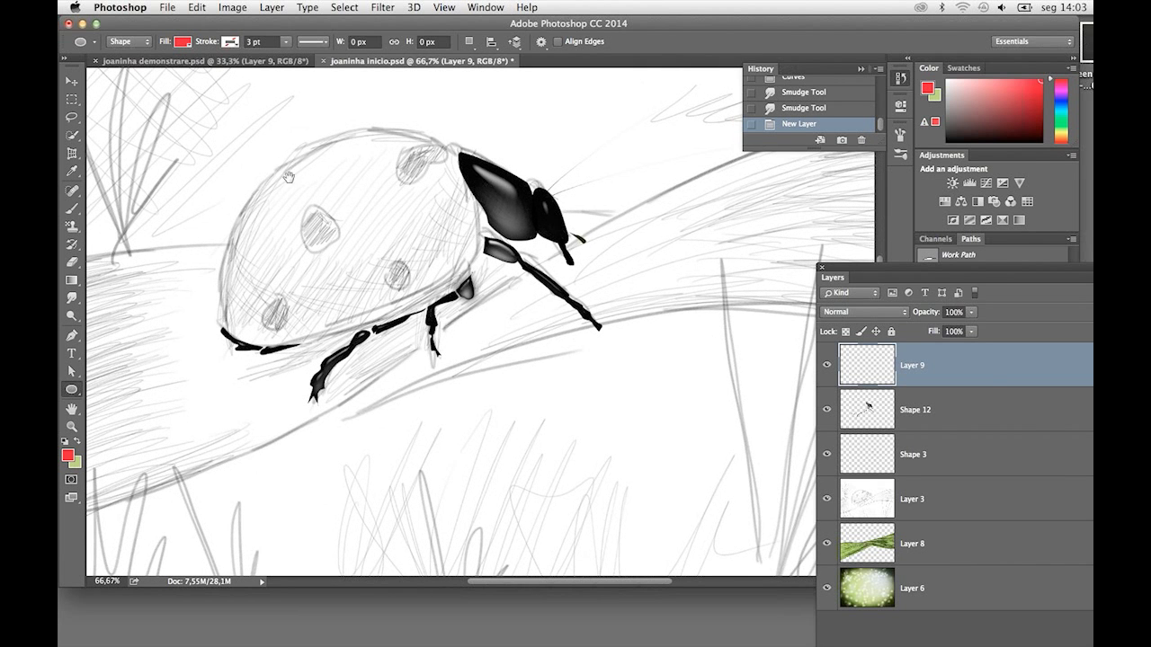
{"action": "left_click", "coordinate": [68, 456]}
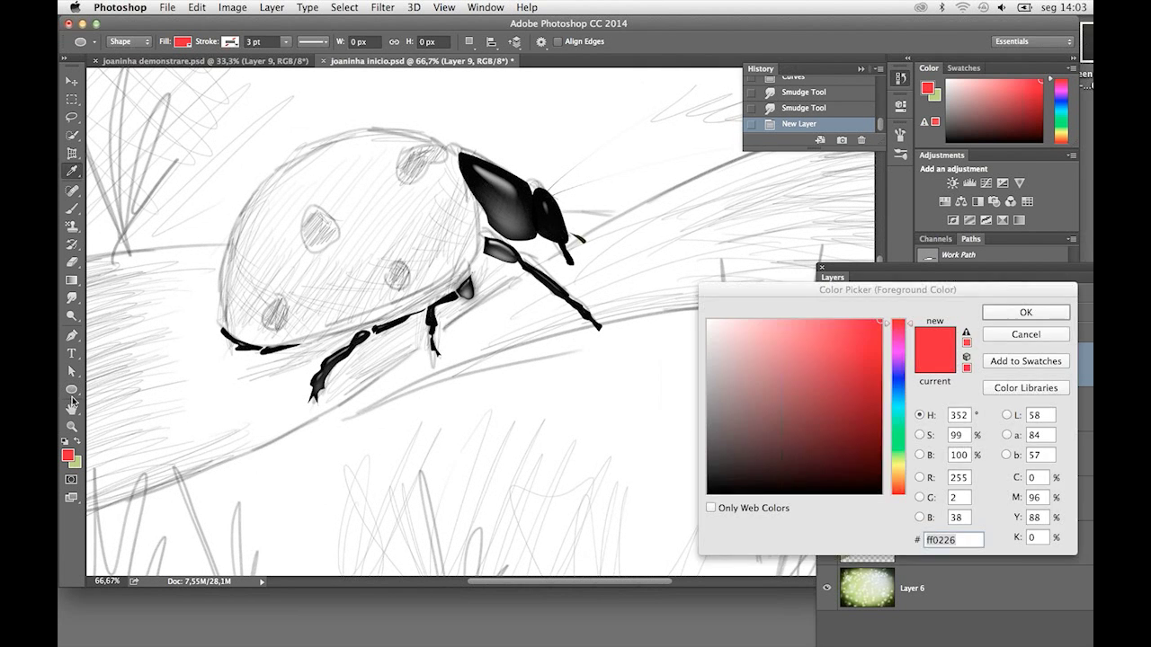
{"action": "left_click", "coordinate": [1035, 317]}
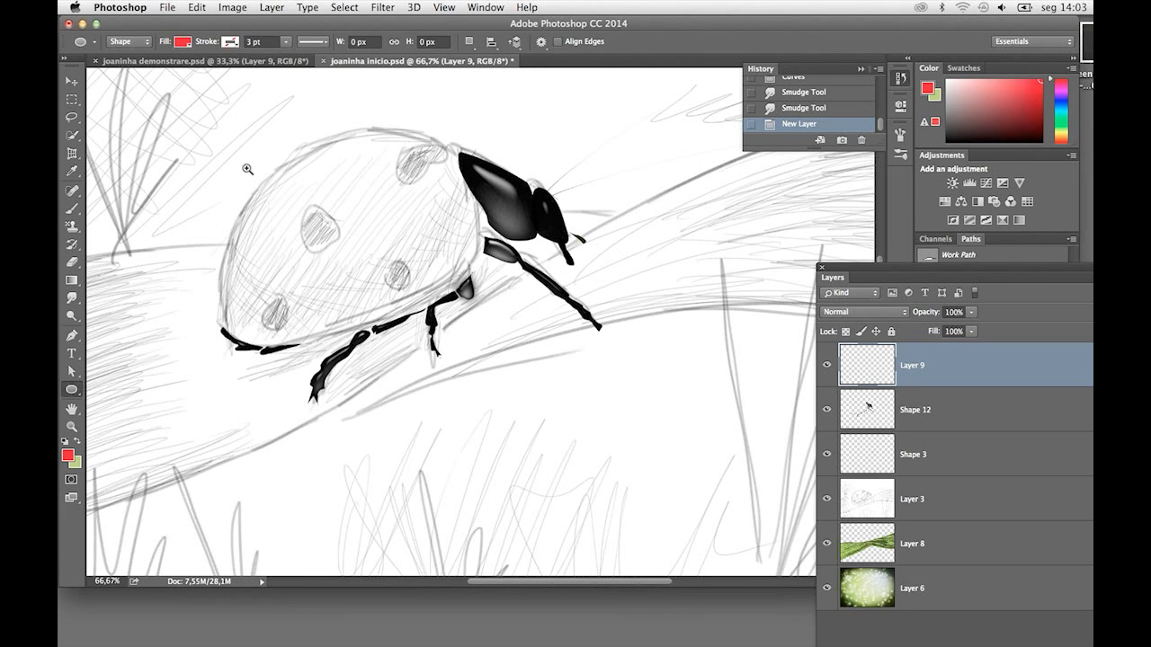
Draw a red ellipse over the ladybug's body and lower its opacity to 44%
{"action": "left_click_drag", "start_coordinate": [245, 168], "coordinate": [543, 435]}
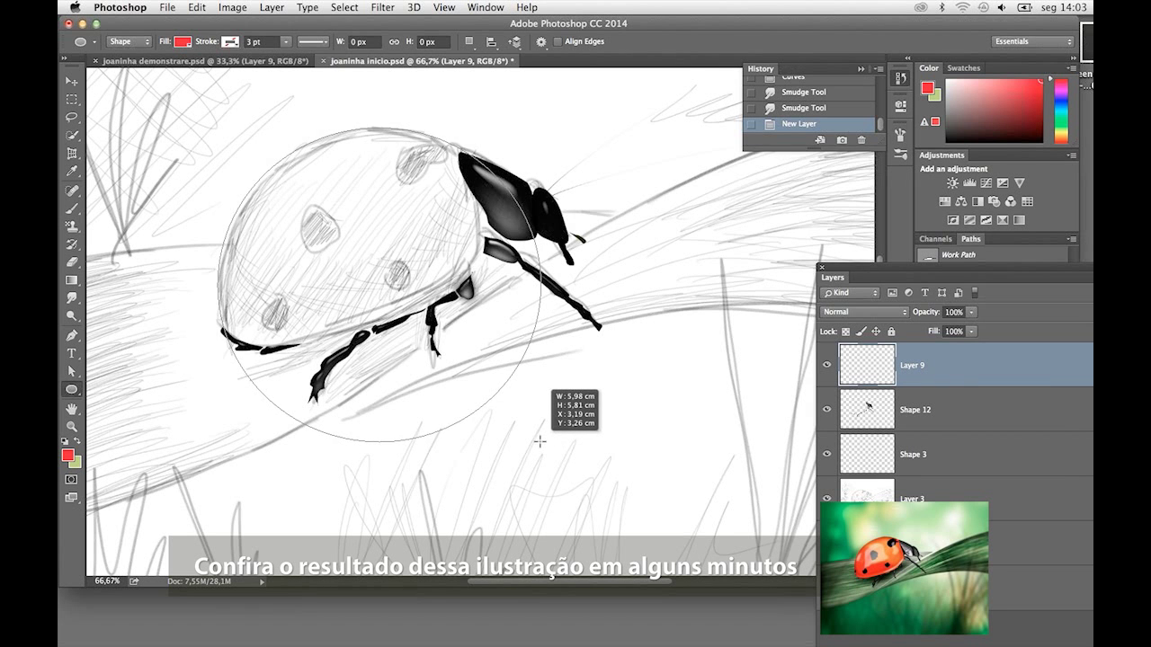
{"action": "left_click_drag", "start_coordinate": [542, 435], "coordinate": [539, 441]}
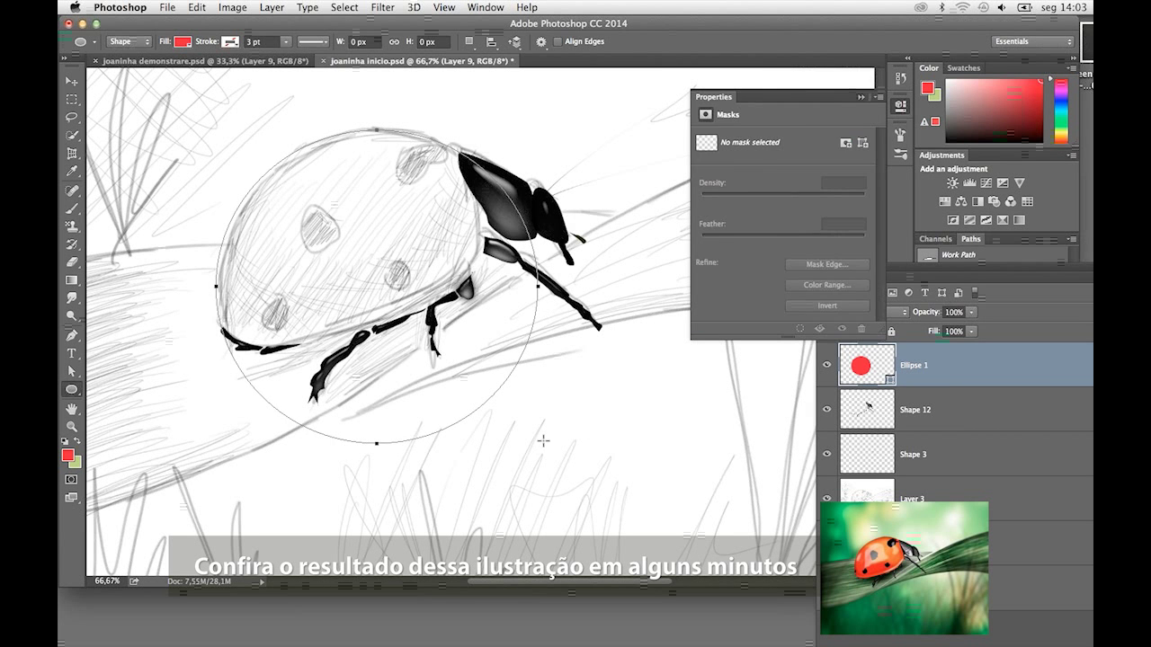
{"action": "left_click", "coordinate": [971, 312]}
{"action": "left_click_drag", "start_coordinate": [976, 325], "coordinate": [940, 326]}
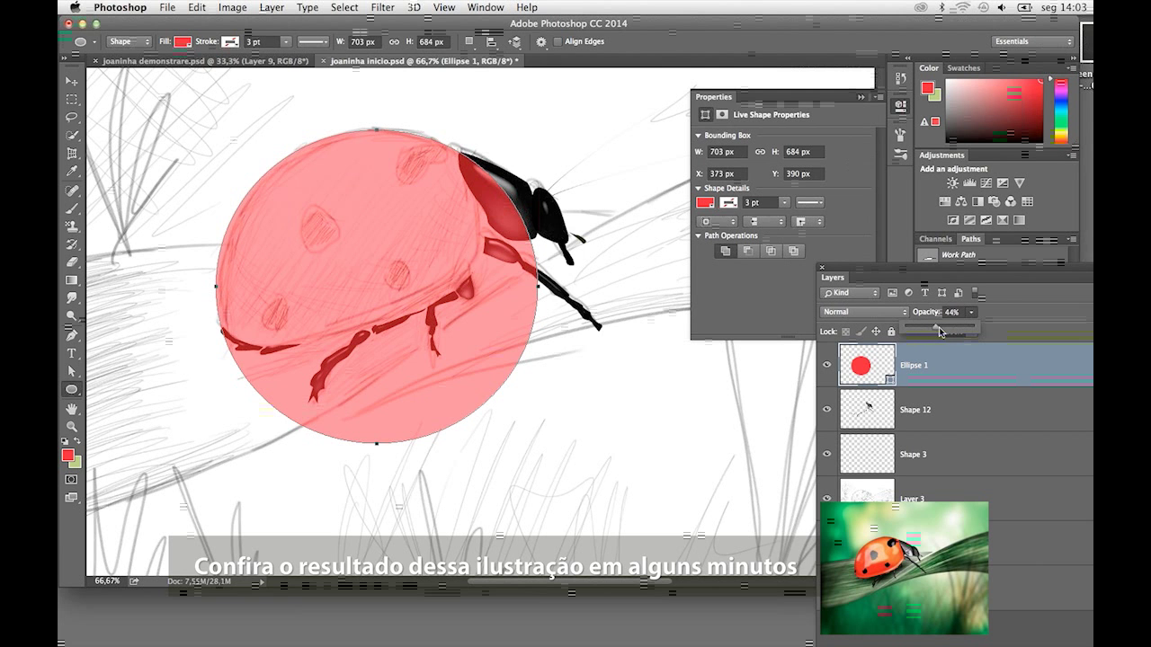
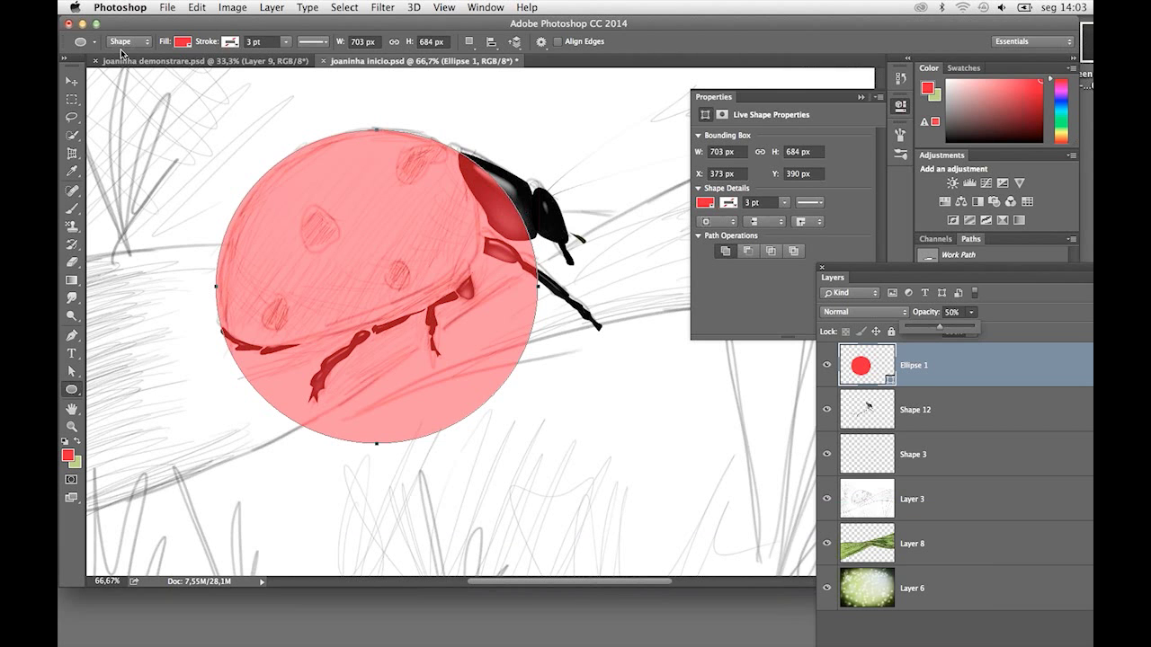
Try making the red circle cut a hole, then restore it to a normal filled shape
{"action": "left_click", "coordinate": [478, 55]}
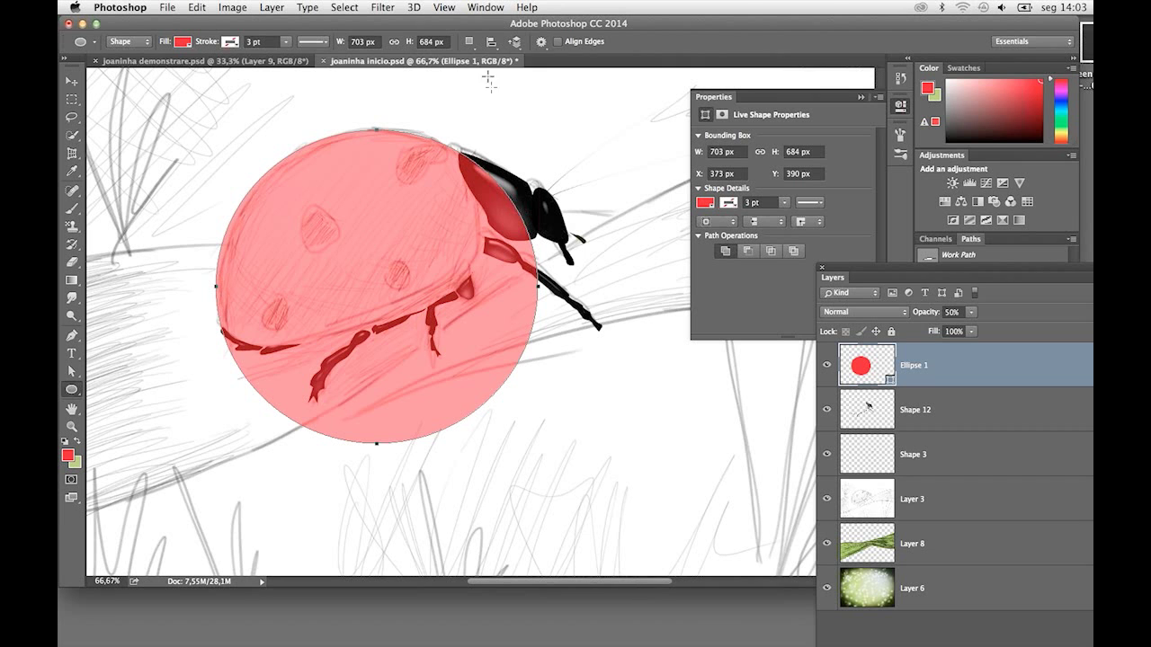
{"action": "left_click", "coordinate": [469, 42]}
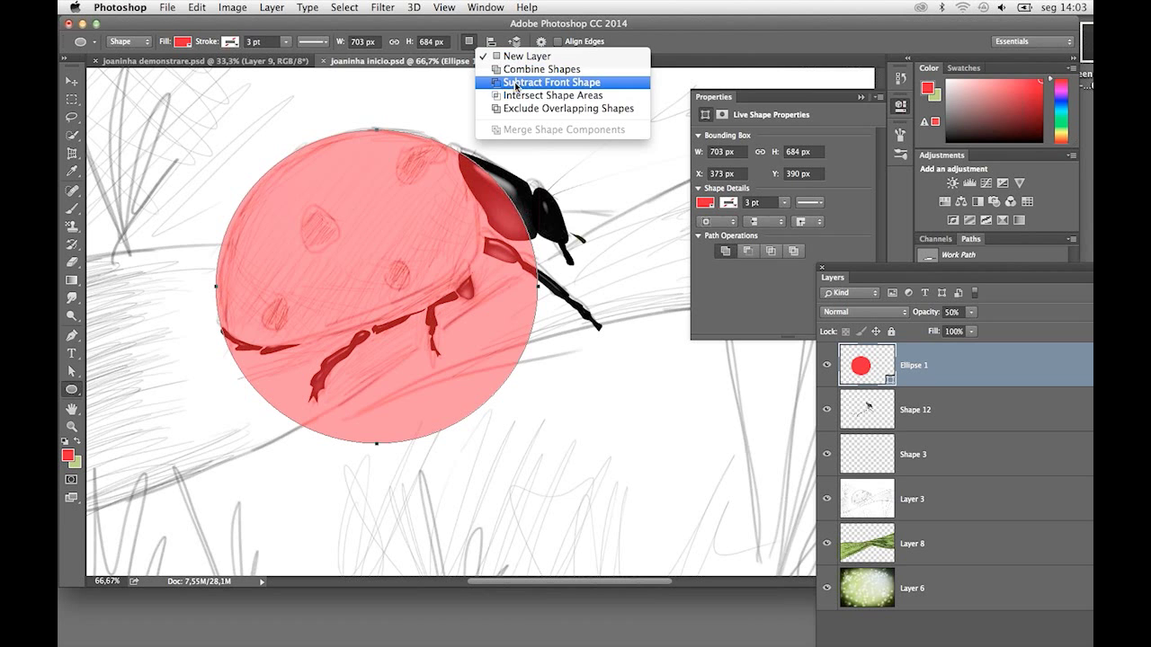
{"action": "left_click", "coordinate": [515, 83]}
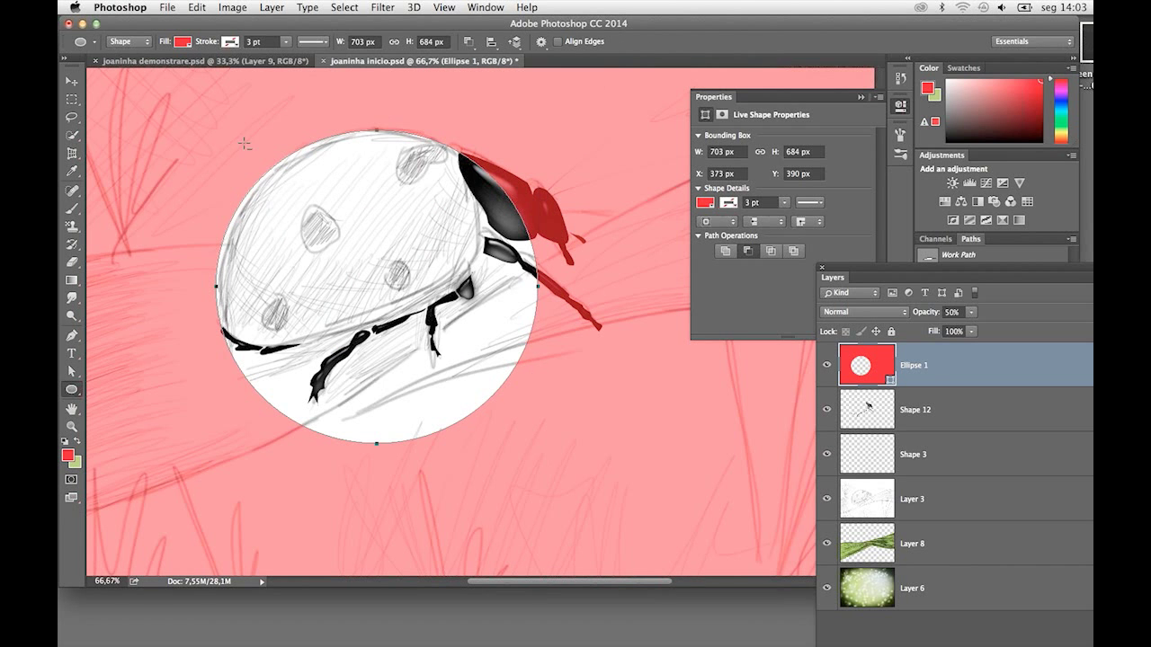
{"action": "left_click", "coordinate": [725, 250]}
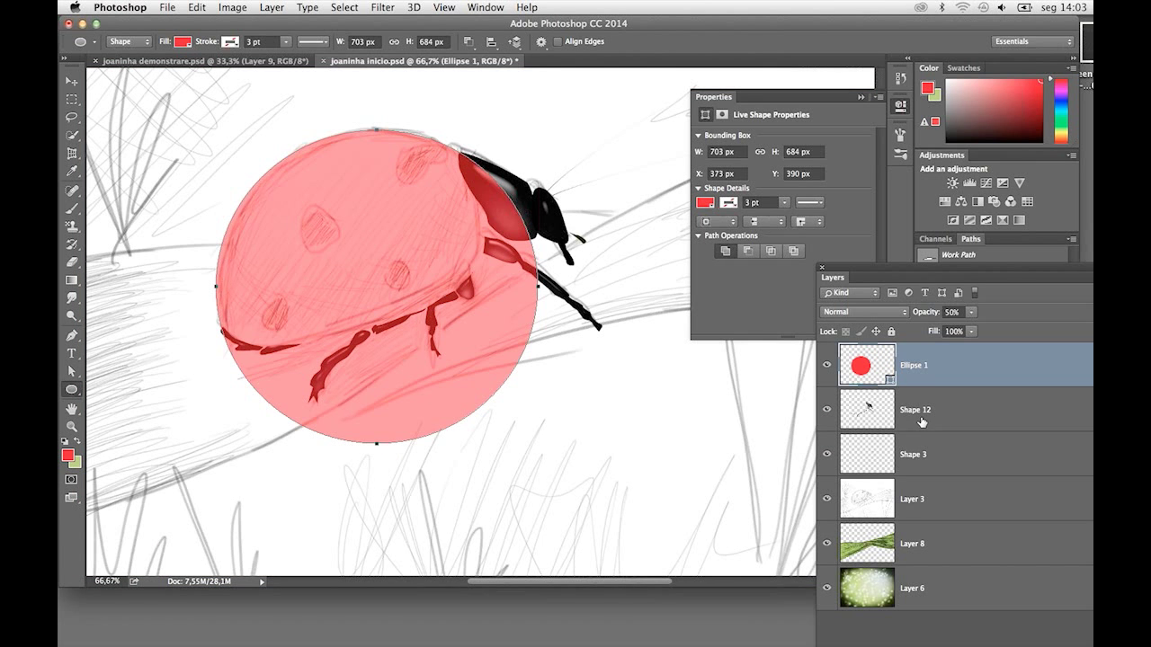
With Ellipse 1 selected, set the Pen tool's path operation to Subtract Front Shape and zoom to 100%
{"action": "left_click", "coordinate": [955, 412]}
{"action": "left_click", "coordinate": [935, 380]}
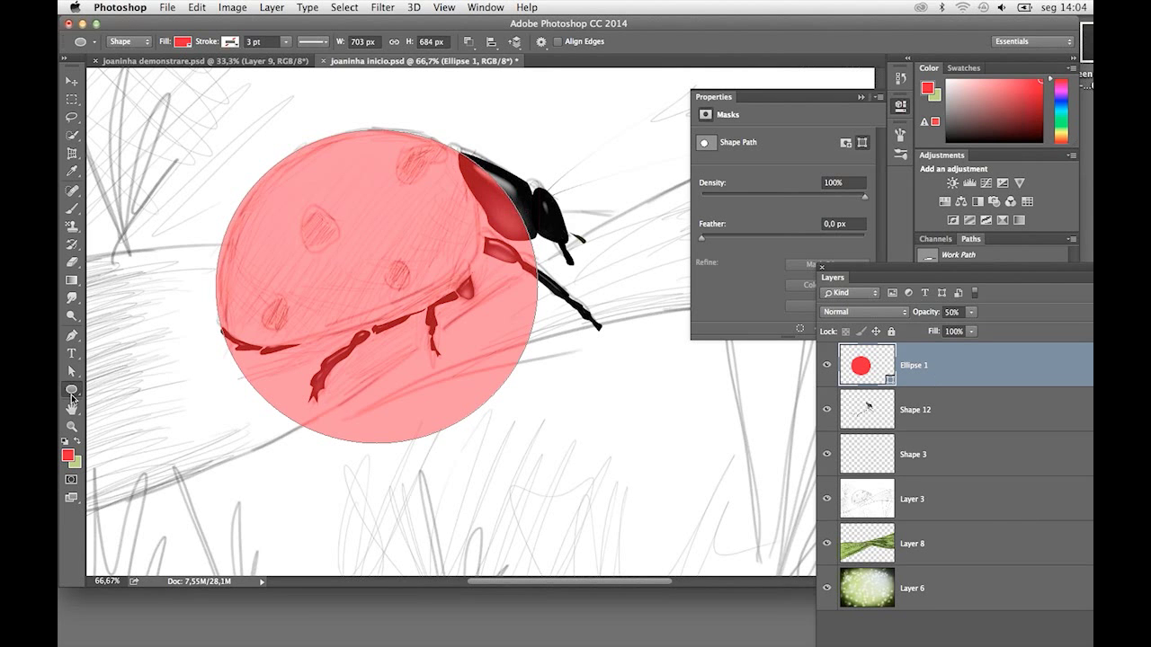
{"action": "left_click", "coordinate": [72, 336]}
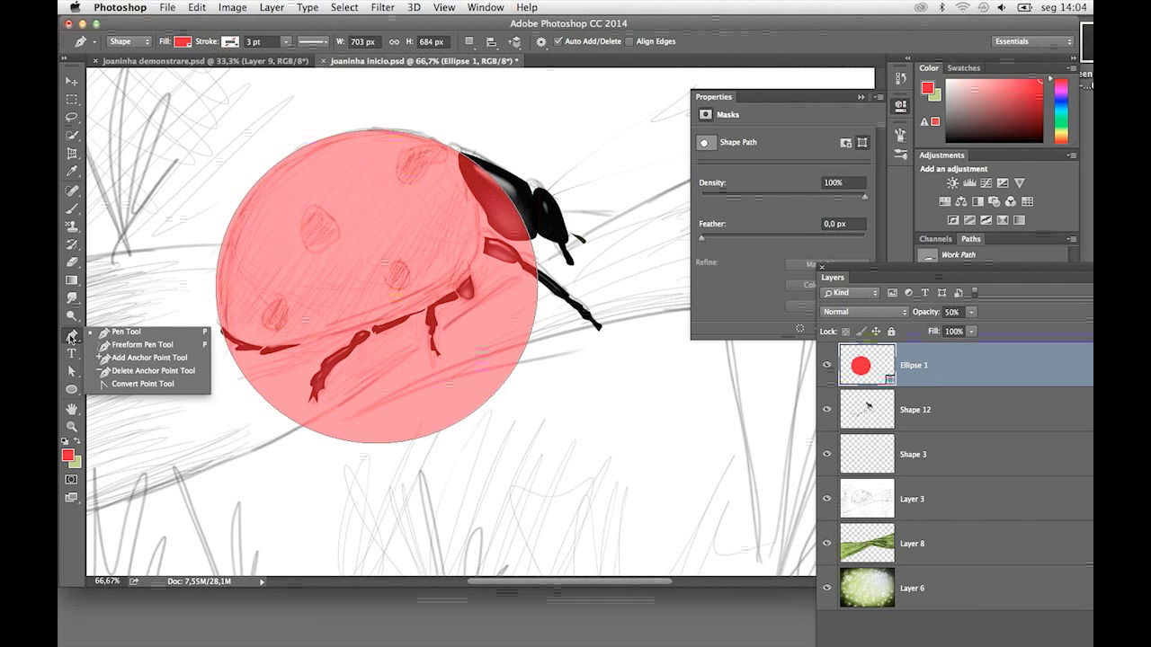
{"action": "left_click", "coordinate": [126, 331]}
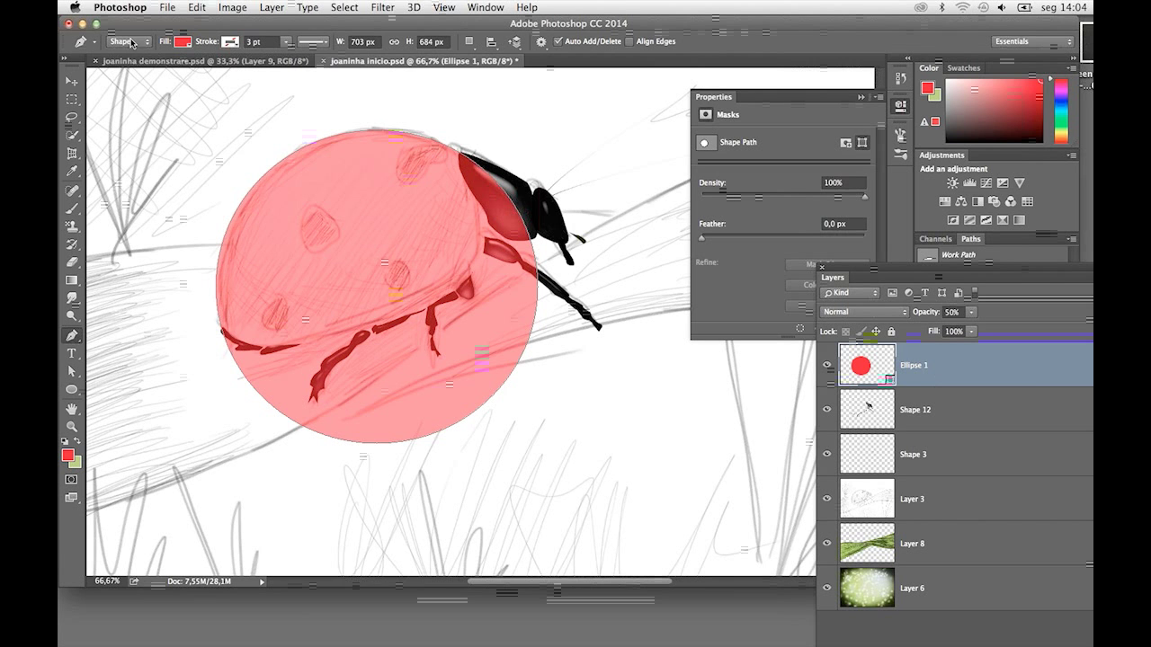
{"action": "left_click", "coordinate": [469, 42]}
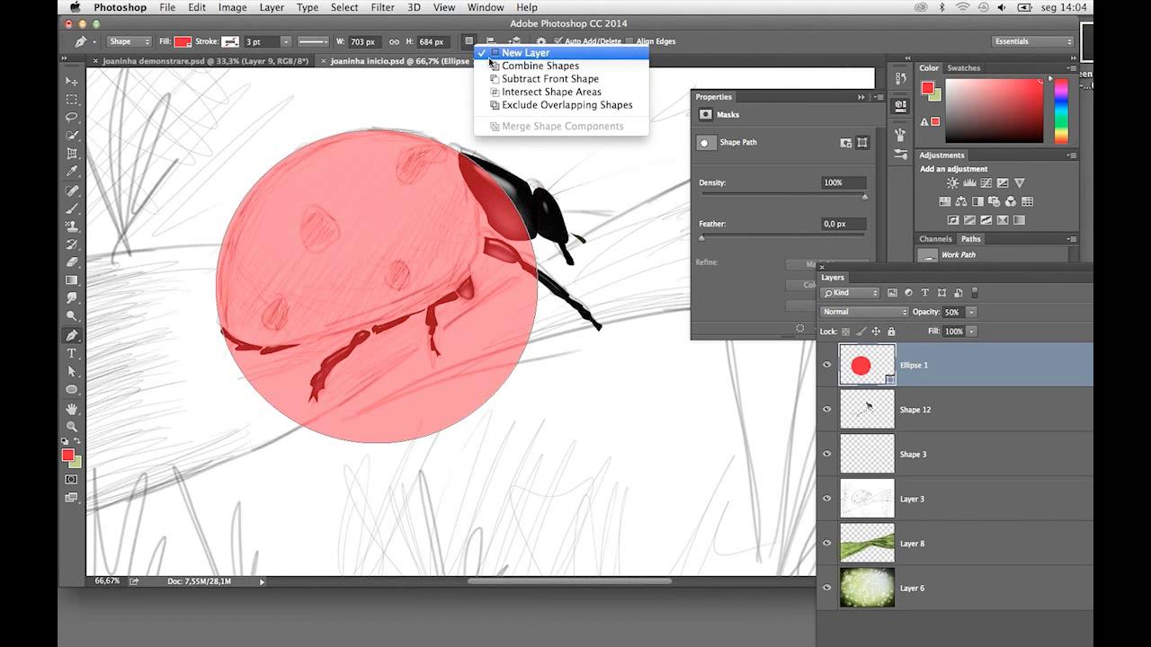
{"action": "left_click", "coordinate": [524, 103]}
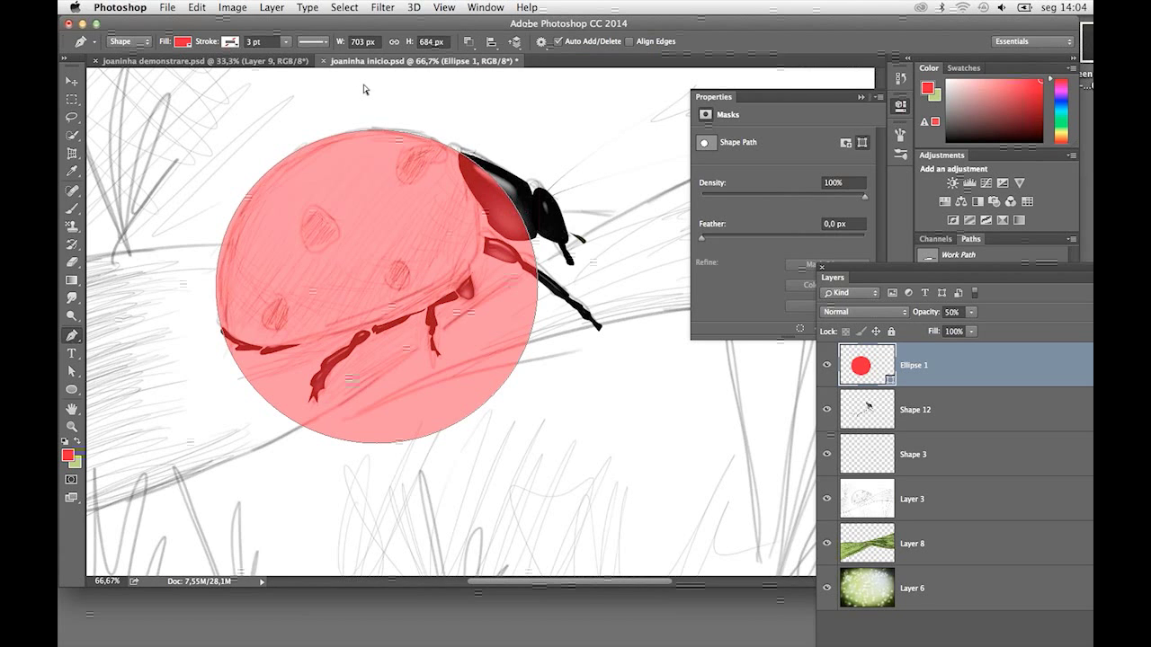
{"action": "key", "text": "super+plus"}
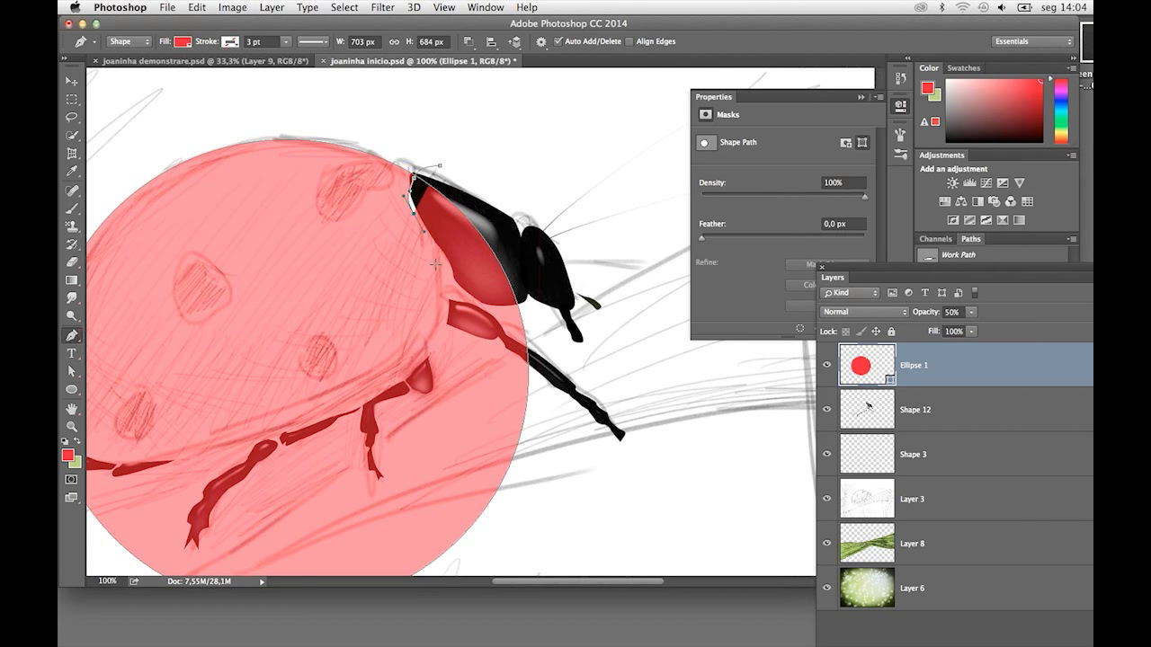
Draw a closed subtracting pen path around the ladybug's head and legs to trim the circle
{"action": "left_click_drag", "start_coordinate": [437, 293], "coordinate": [436, 319]}
{"action": "scroll", "coordinate": [442, 411], "scroll_direction": "down", "scroll_amount": 5}
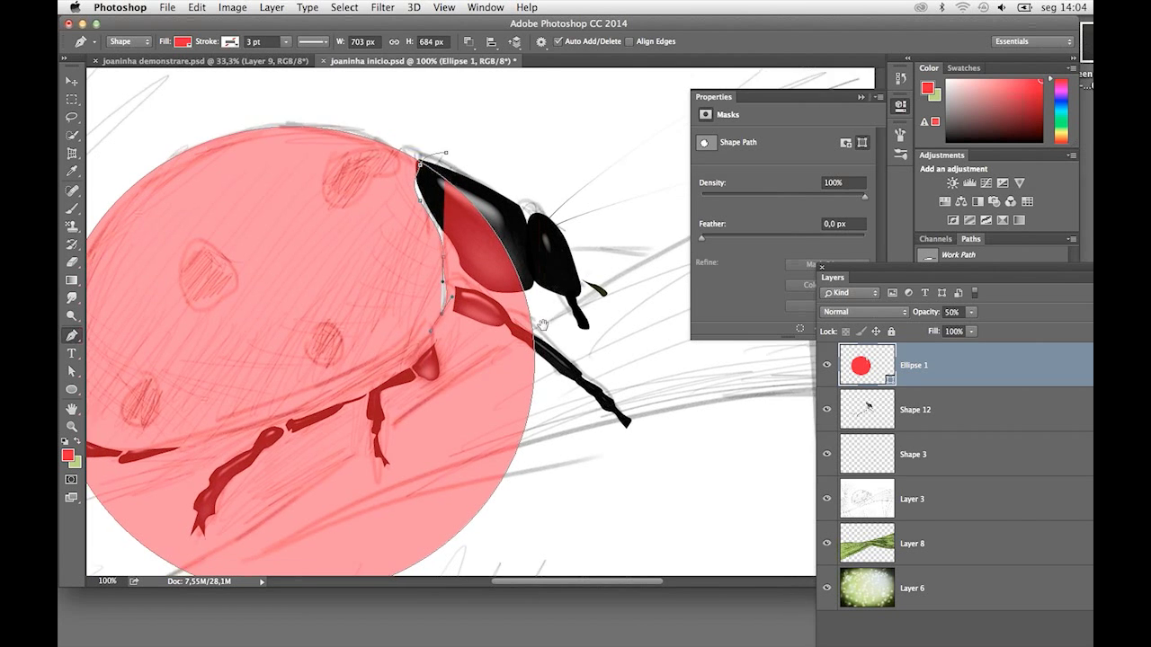
{"action": "scroll", "coordinate": [441, 411], "scroll_direction": "left", "scroll_amount": 4}
{"action": "mouse_move", "coordinate": [511, 240]}
{"action": "left_mouse_down"}
{"action": "mouse_move", "coordinate": [492, 268]}
{"action": "mouse_move", "coordinate": [496, 259]}
{"action": "left_mouse_up"}
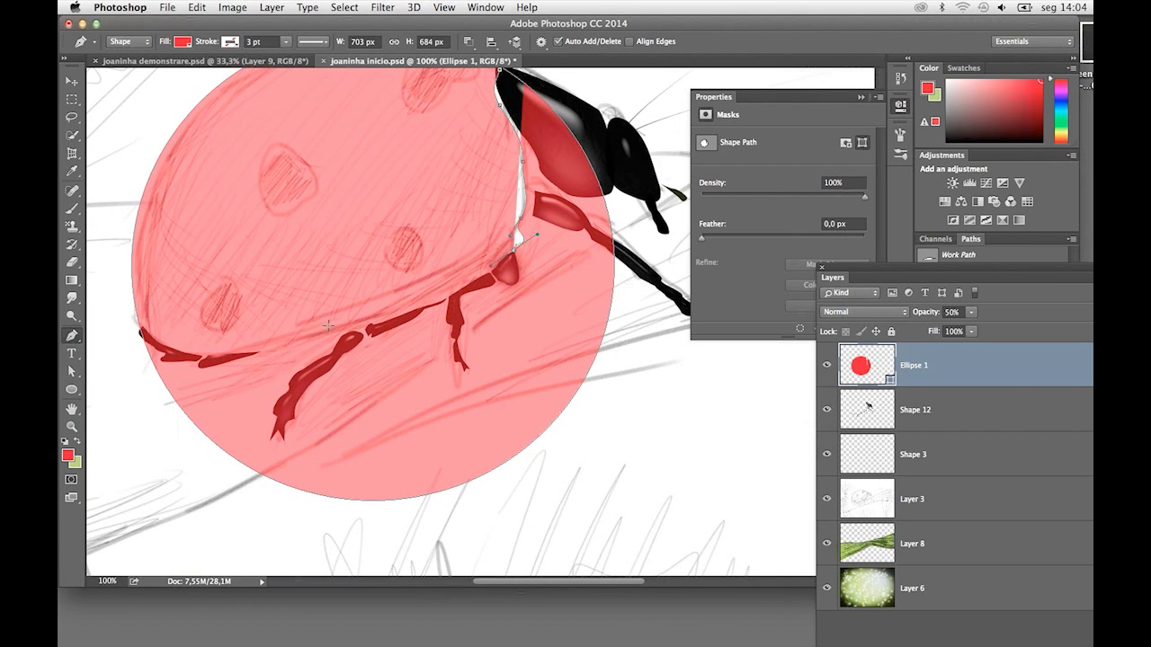
{"action": "left_click_drag", "start_coordinate": [329, 329], "coordinate": [228, 347]}
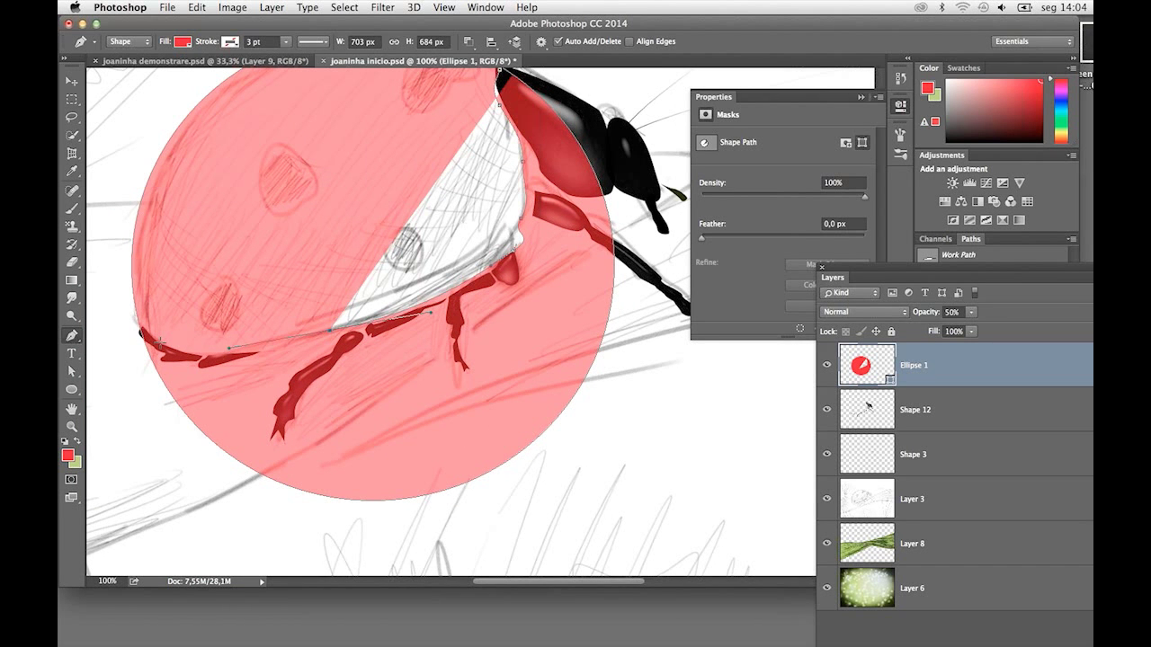
{"action": "left_click_drag", "start_coordinate": [115, 319], "coordinate": [111, 417]}
{"action": "left_click", "coordinate": [179, 529]}
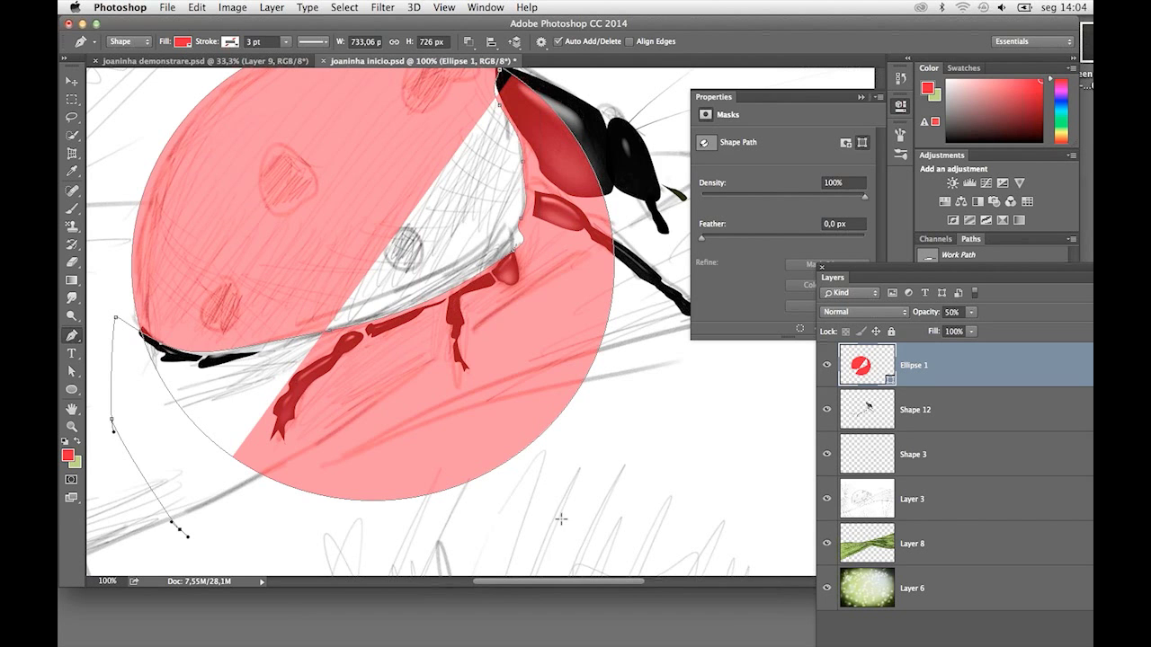
{"action": "left_click", "coordinate": [561, 520]}
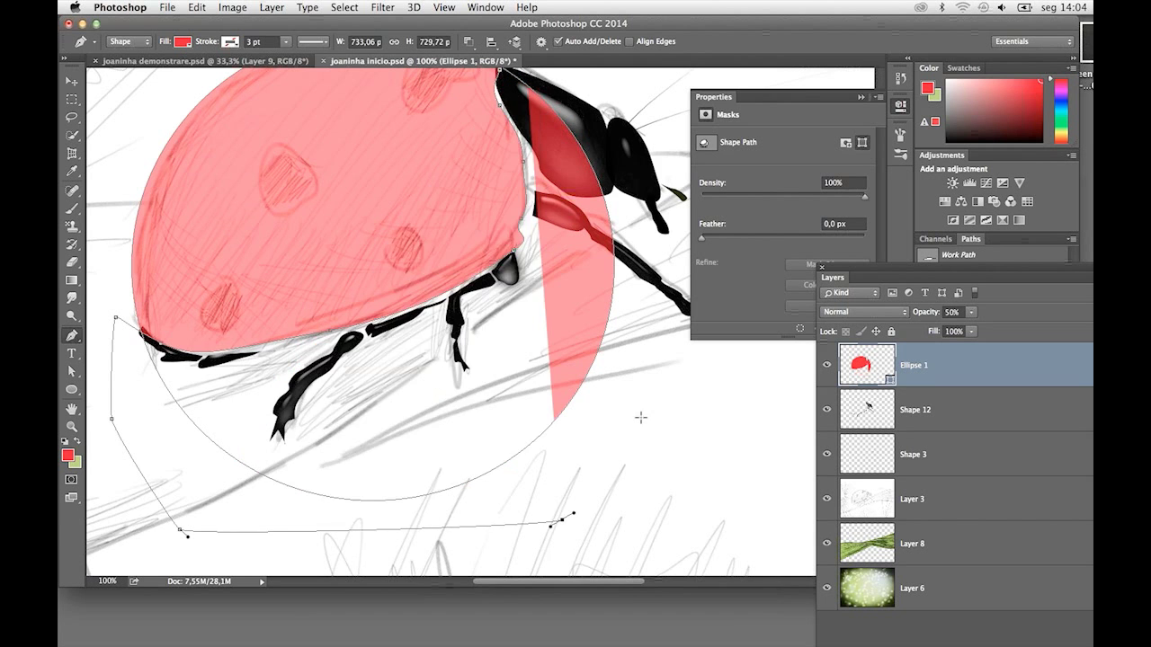
{"action": "scroll", "coordinate": [525, 462], "scroll_direction": "up", "scroll_amount": 3}
{"action": "scroll", "coordinate": [525, 462], "scroll_direction": "right", "scroll_amount": 4}
{"action": "left_click_drag", "start_coordinate": [580, 420], "coordinate": [580, 405]}
{"action": "left_click", "coordinate": [565, 208]}
{"action": "left_click", "coordinate": [503, 133]}
{"action": "left_click", "coordinate": [453, 118]}
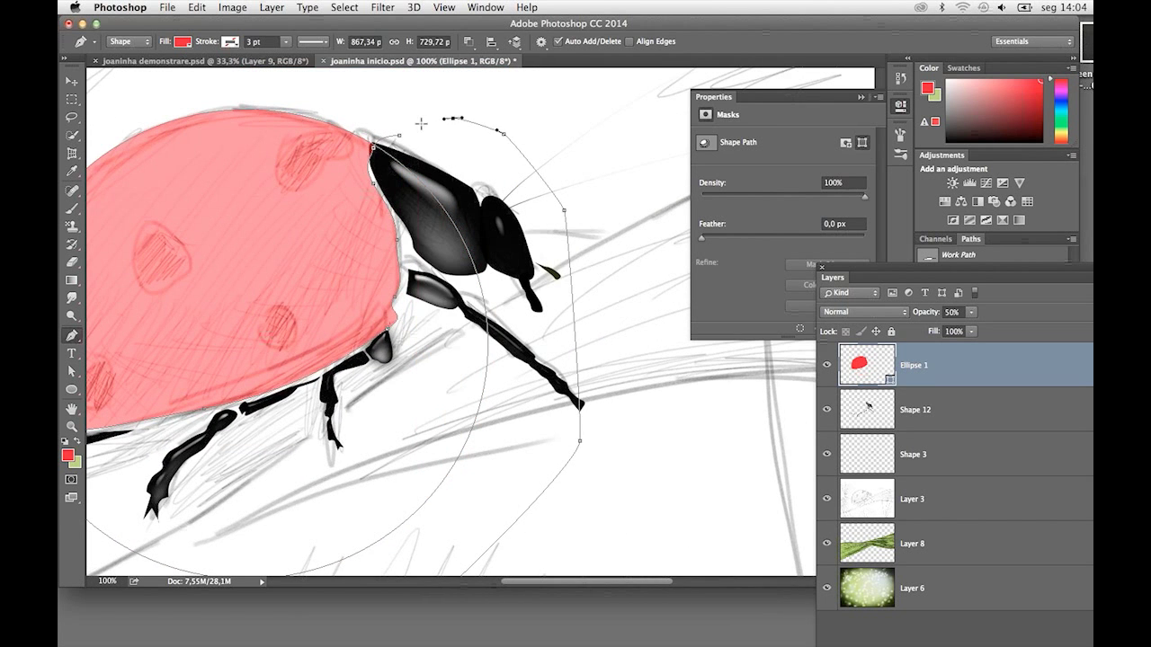
{"action": "left_click", "coordinate": [419, 127]}
Zoom out and set the Ellipse 1 layer opacity to 100%
{"action": "key", "text": "ctrl+minus"}
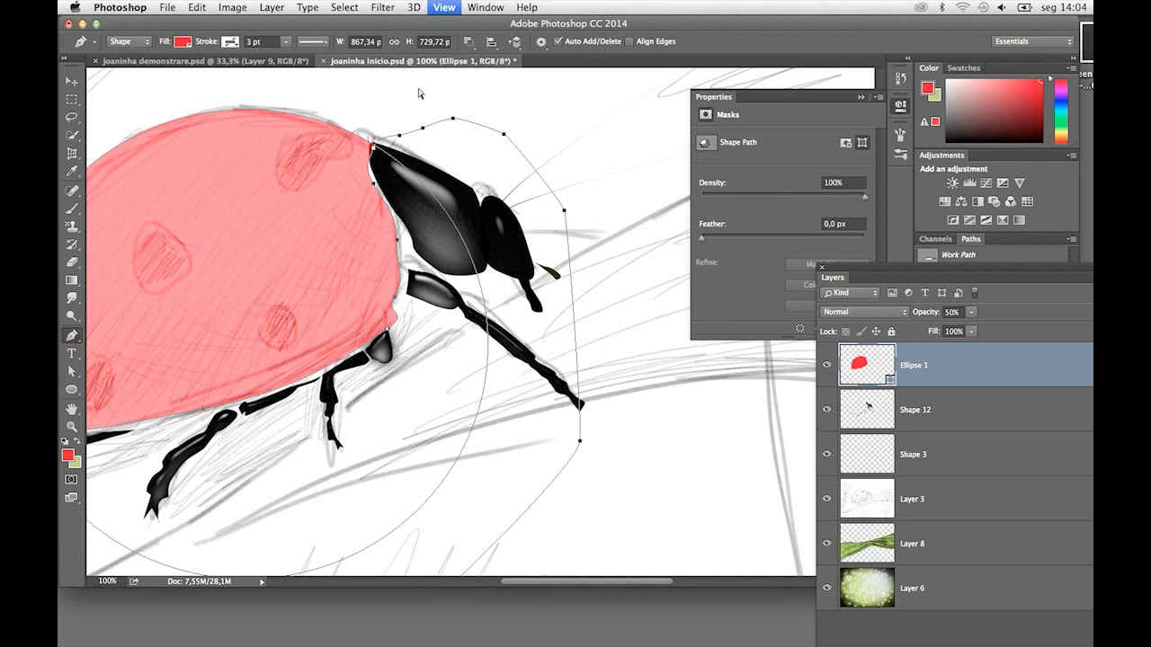
{"action": "key", "text": "ctrl+minus"}
{"action": "left_click", "coordinate": [974, 331]}
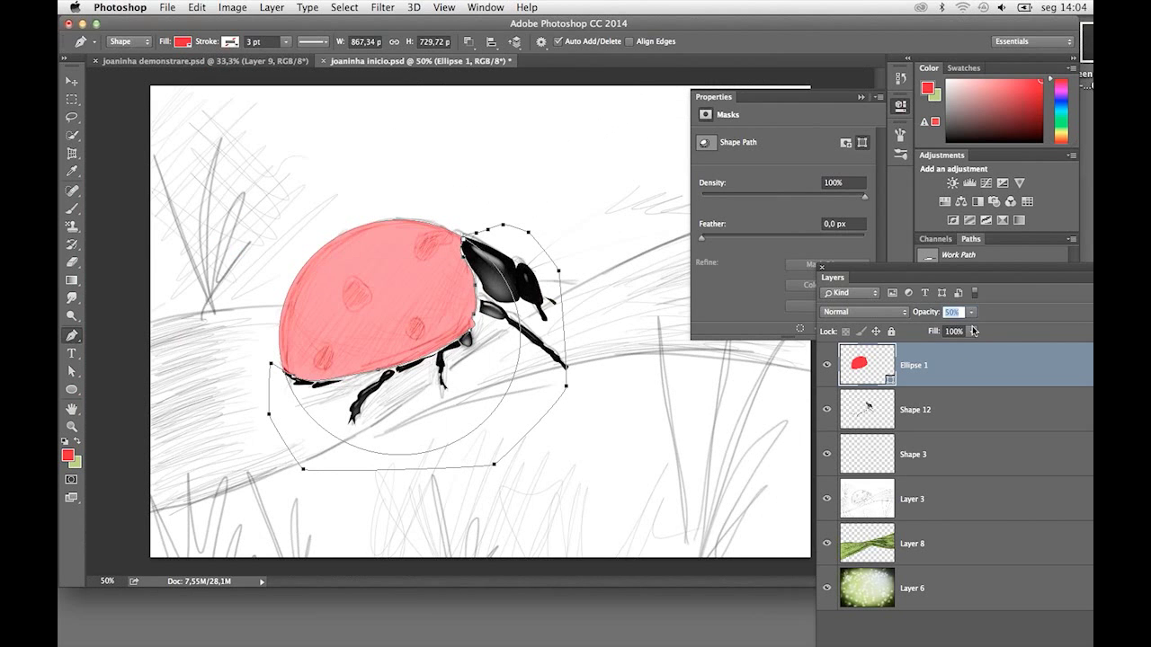
{"action": "left_click", "coordinate": [973, 312]}
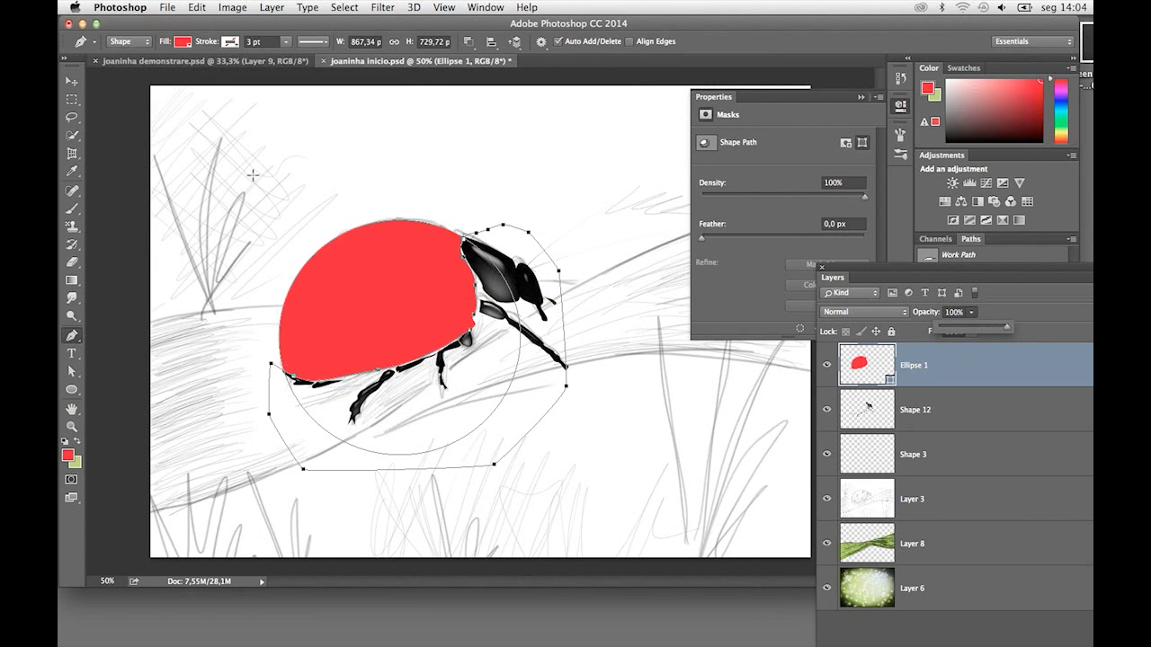
{"action": "left_click", "coordinate": [72, 81]}
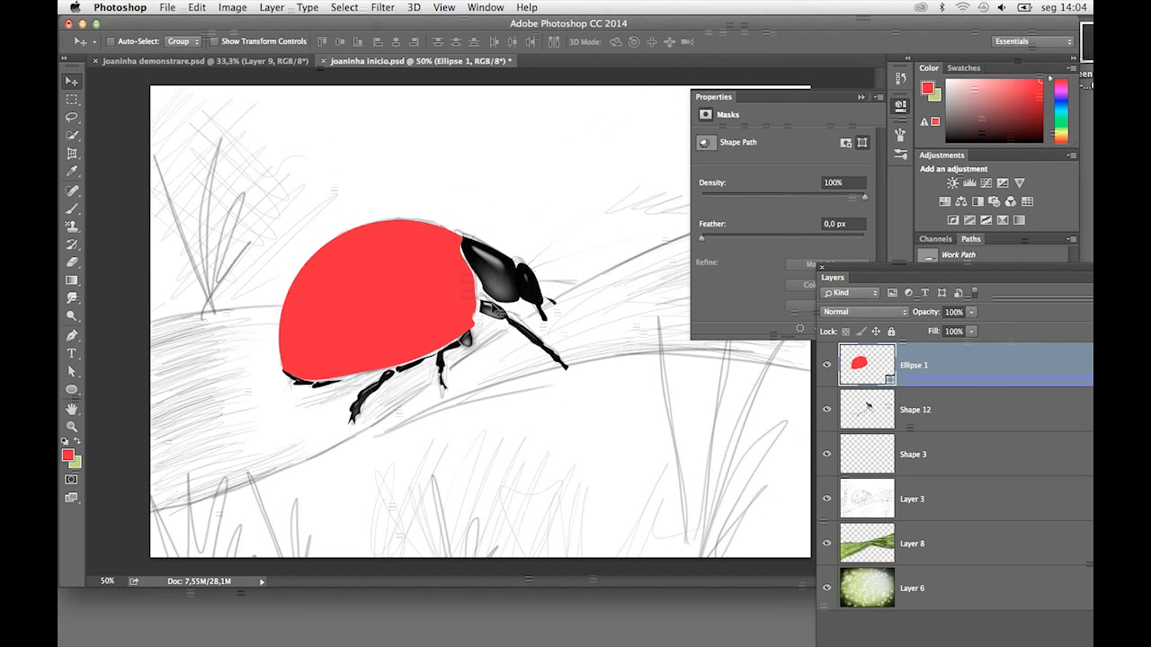
At 200% zoom, drag shell-edge anchors near the head and smooth the lower notch with Direct Selection
{"action": "key", "text": "ctrl+plus"}
{"action": "key", "text": "ctrl+plus"}
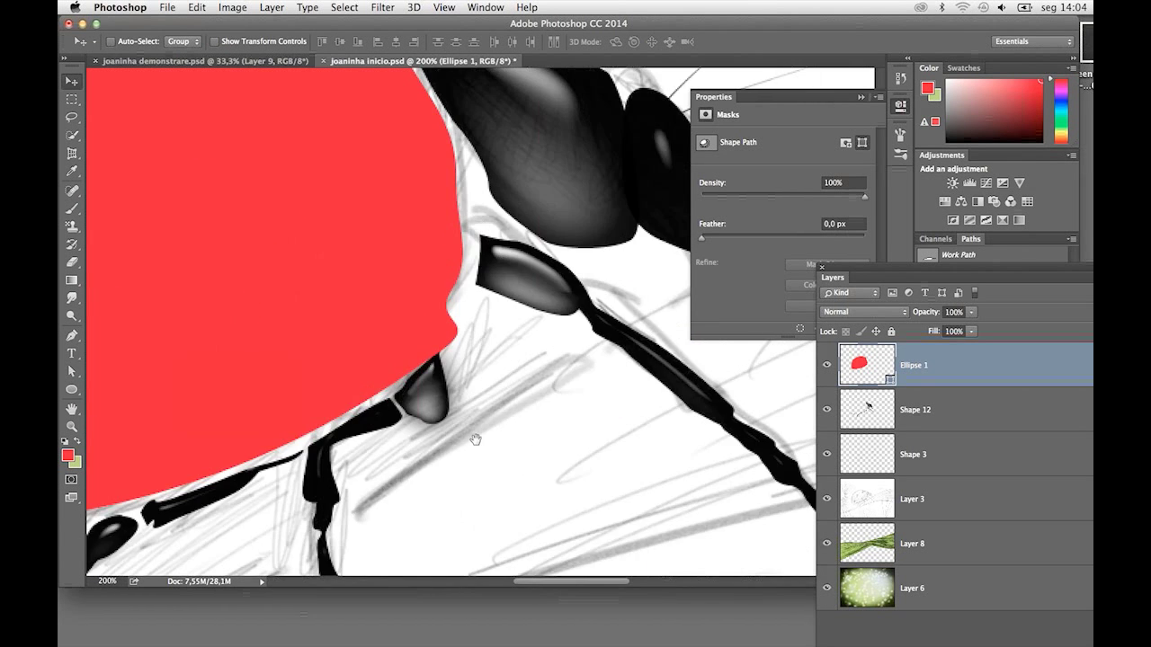
{"action": "key", "text": "ctrl+plus"}
{"action": "key", "text": "a"}
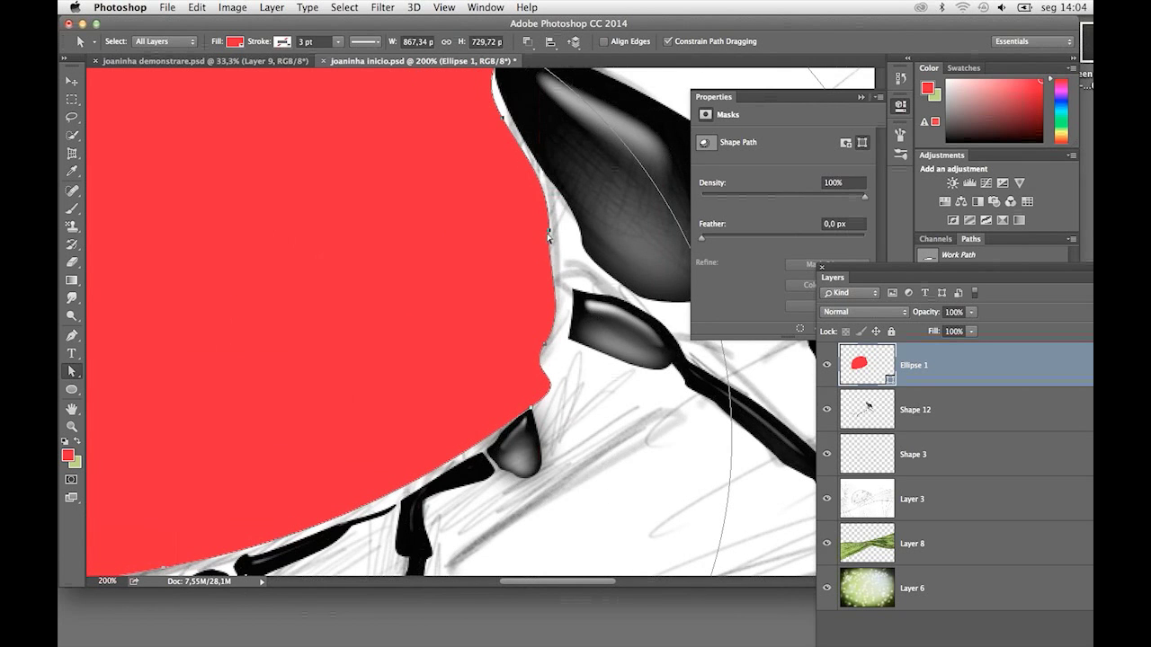
{"action": "left_click_drag", "start_coordinate": [550, 234], "coordinate": [566, 225]}
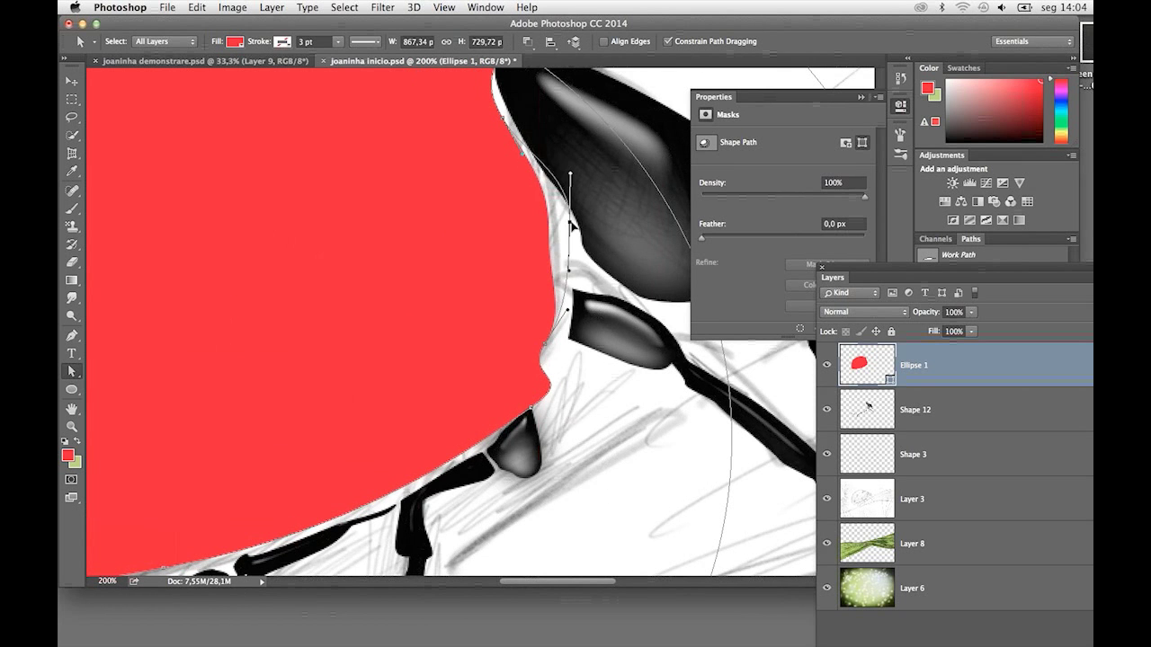
{"action": "left_click", "coordinate": [505, 122]}
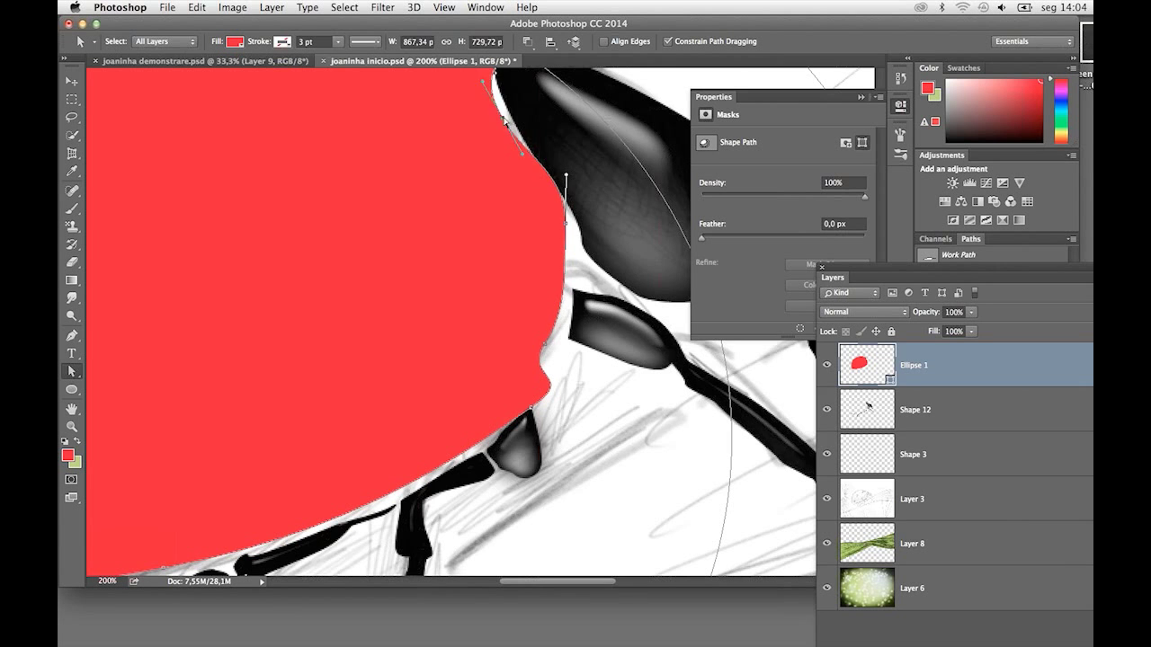
{"action": "left_click_drag", "start_coordinate": [505, 122], "coordinate": [517, 117]}
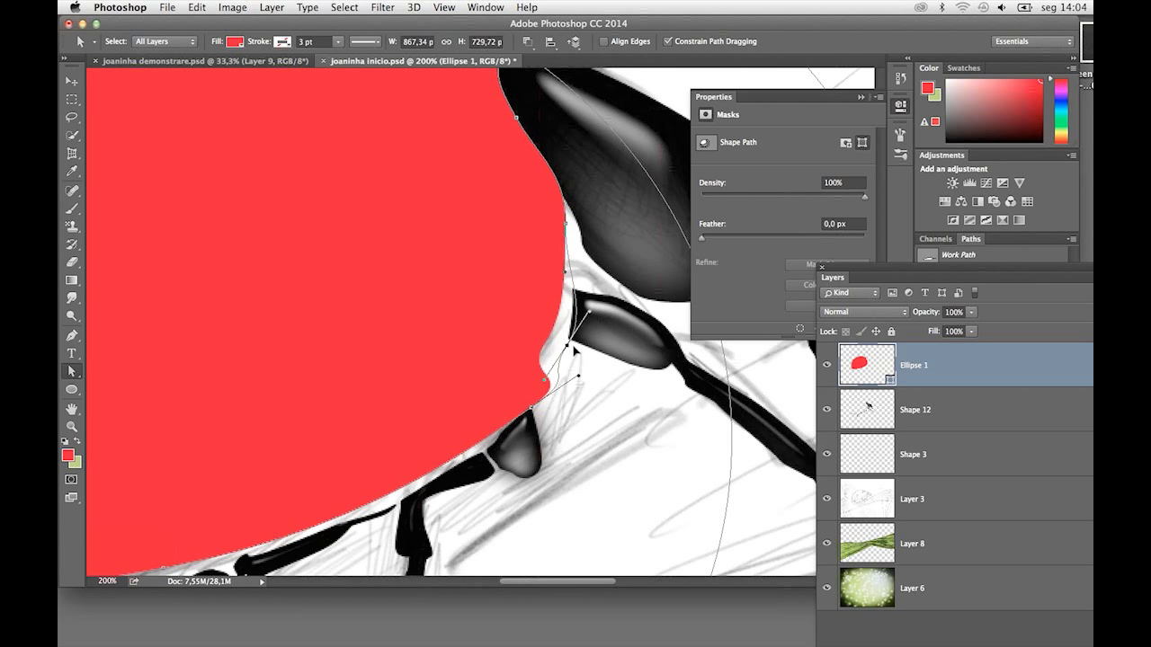
{"action": "left_click_drag", "start_coordinate": [546, 351], "coordinate": [578, 349]}
Adjust the lower edge anchor along the legs, zoom back out, and select Shape 12
{"action": "left_click", "coordinate": [531, 410]}
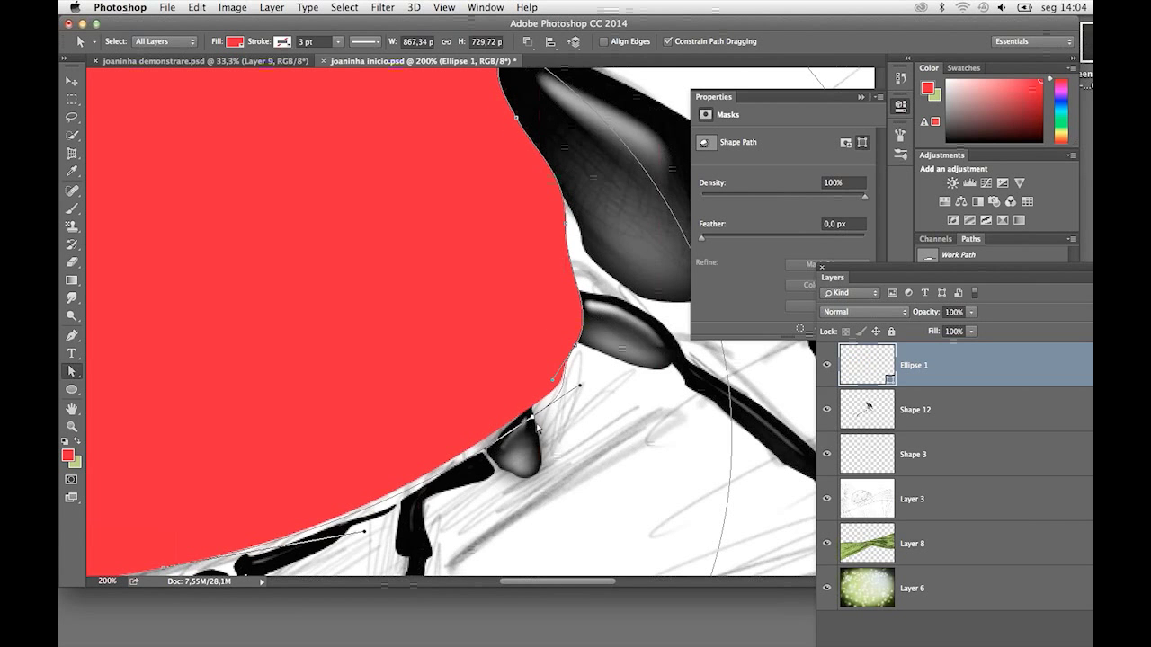
{"action": "left_click_drag", "start_coordinate": [359, 525], "coordinate": [480, 345]}
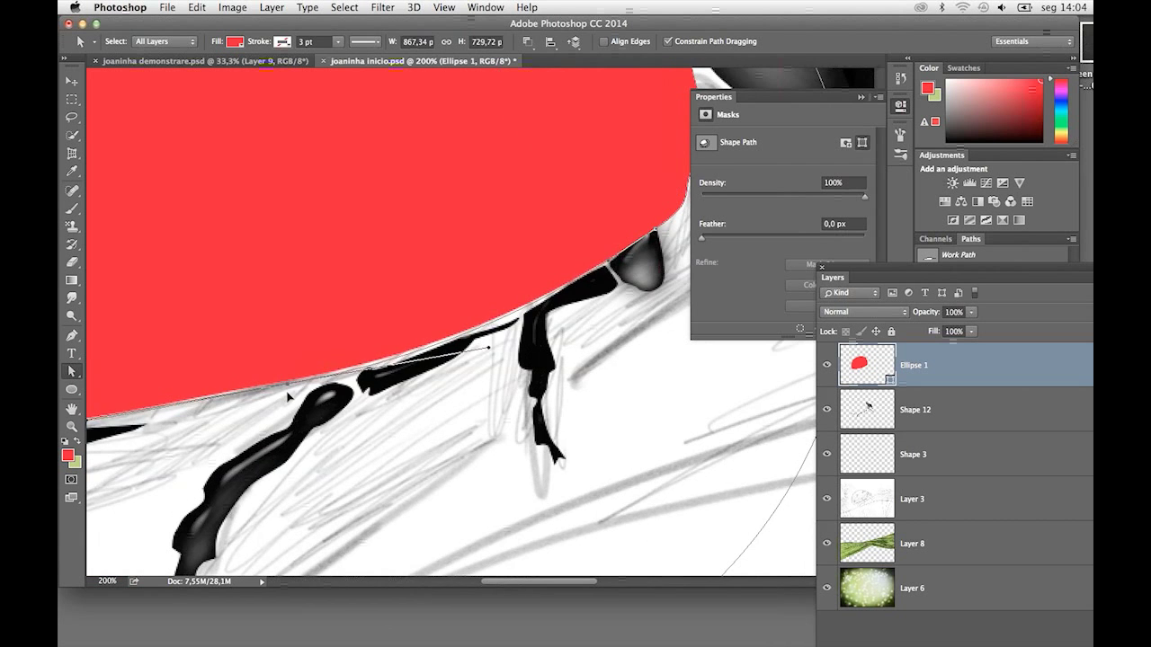
{"action": "left_click_drag", "start_coordinate": [135, 395], "coordinate": [427, 396]}
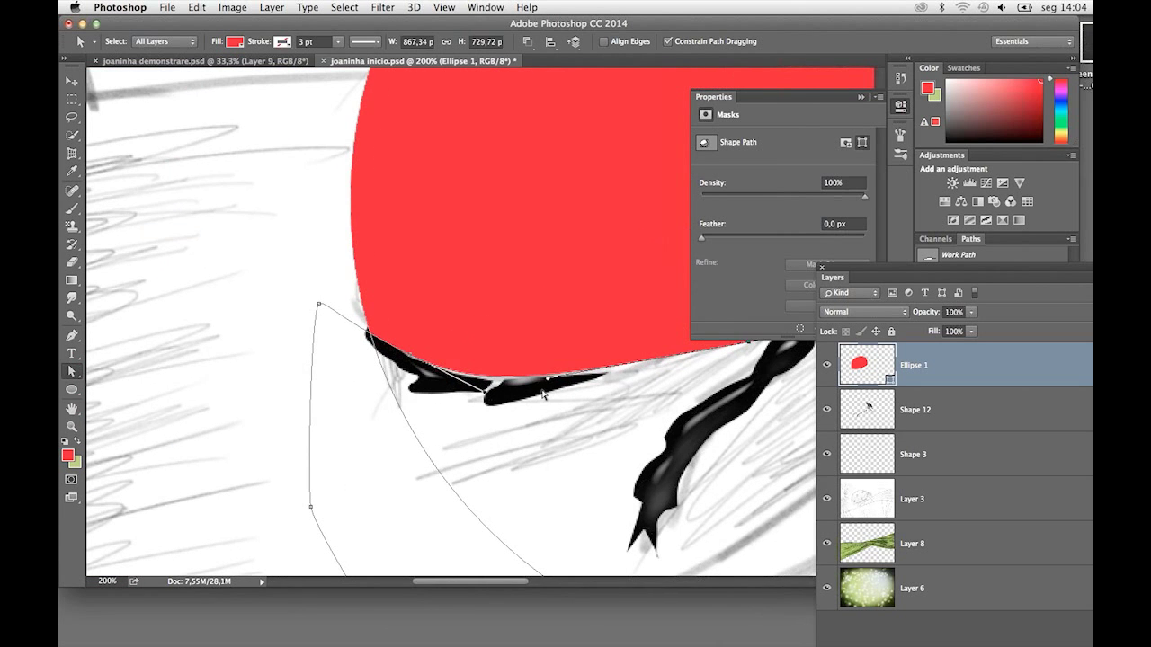
{"action": "key", "text": "ctrl+minus"}
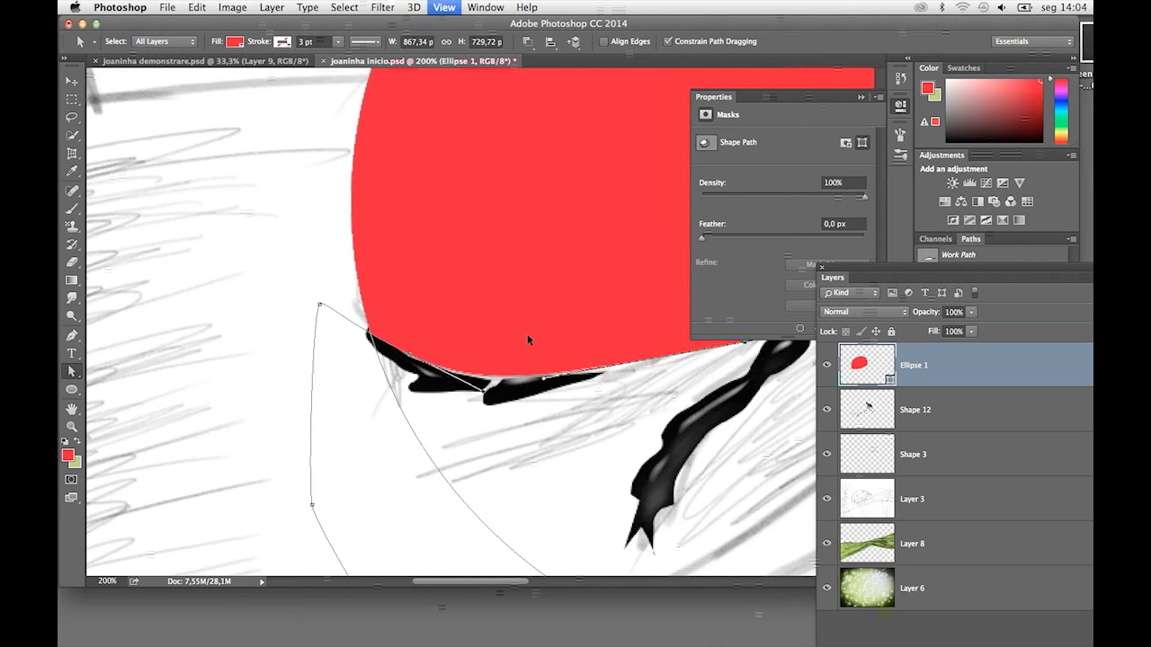
{"action": "key", "text": "ctrl+minus"}
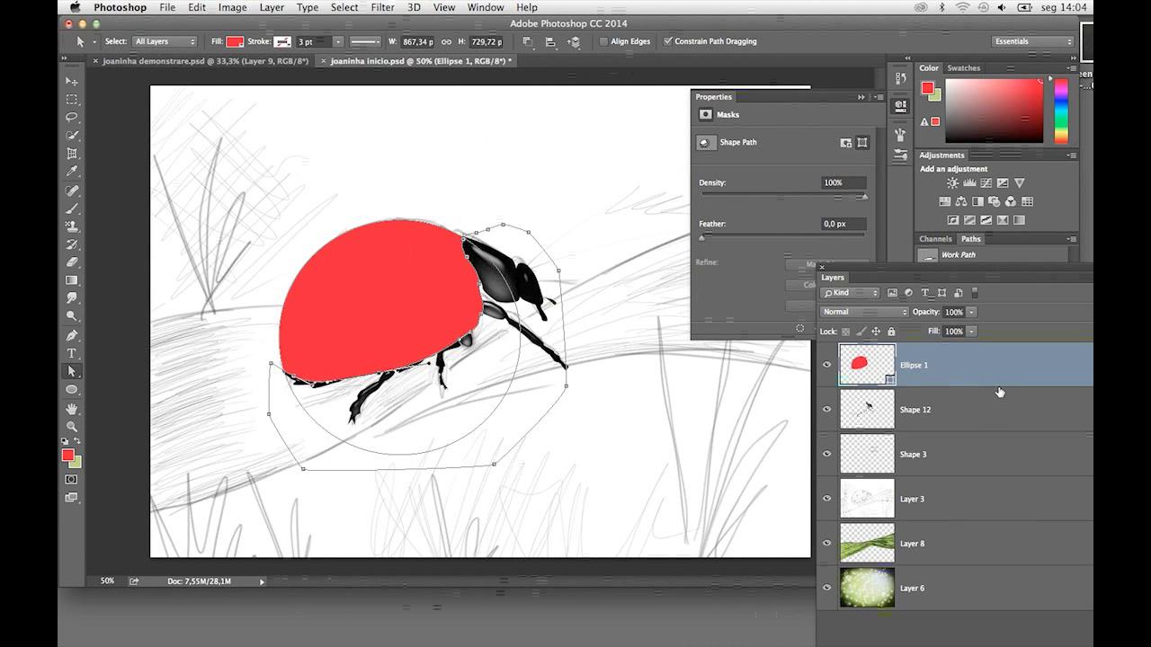
{"action": "left_click", "coordinate": [1000, 394]}
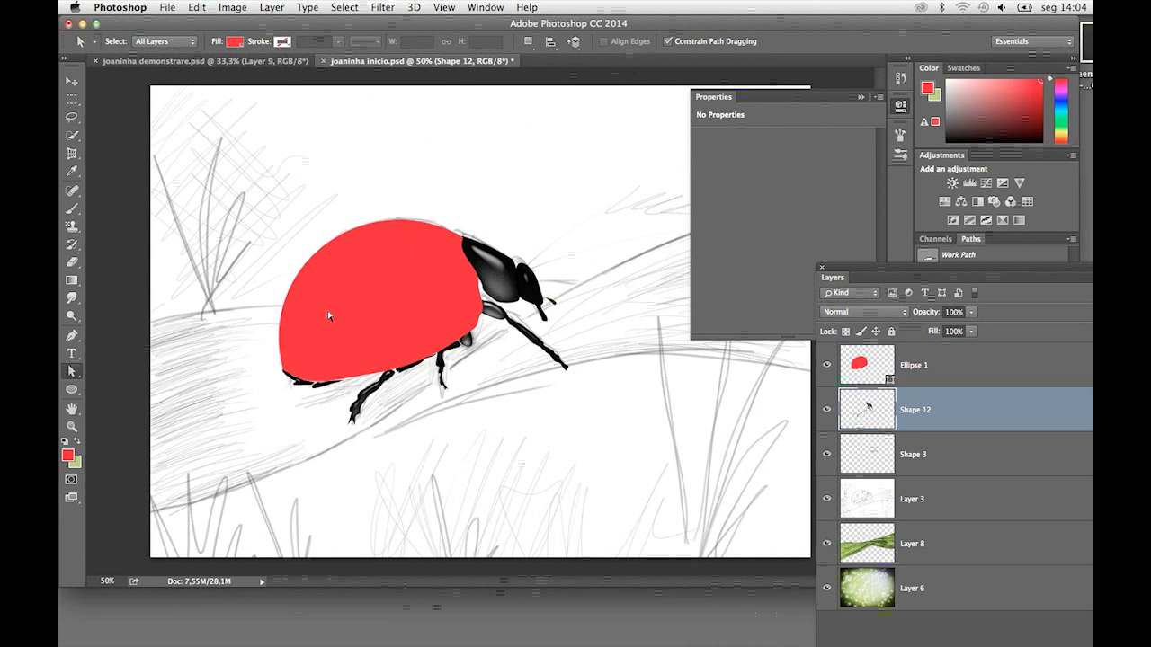
Reselect Ellipse 1, move the floating panel off the artwork, and add empty Layer 9 on top
{"action": "left_click", "coordinate": [976, 379]}
{"action": "right_click", "coordinate": [985, 377]}
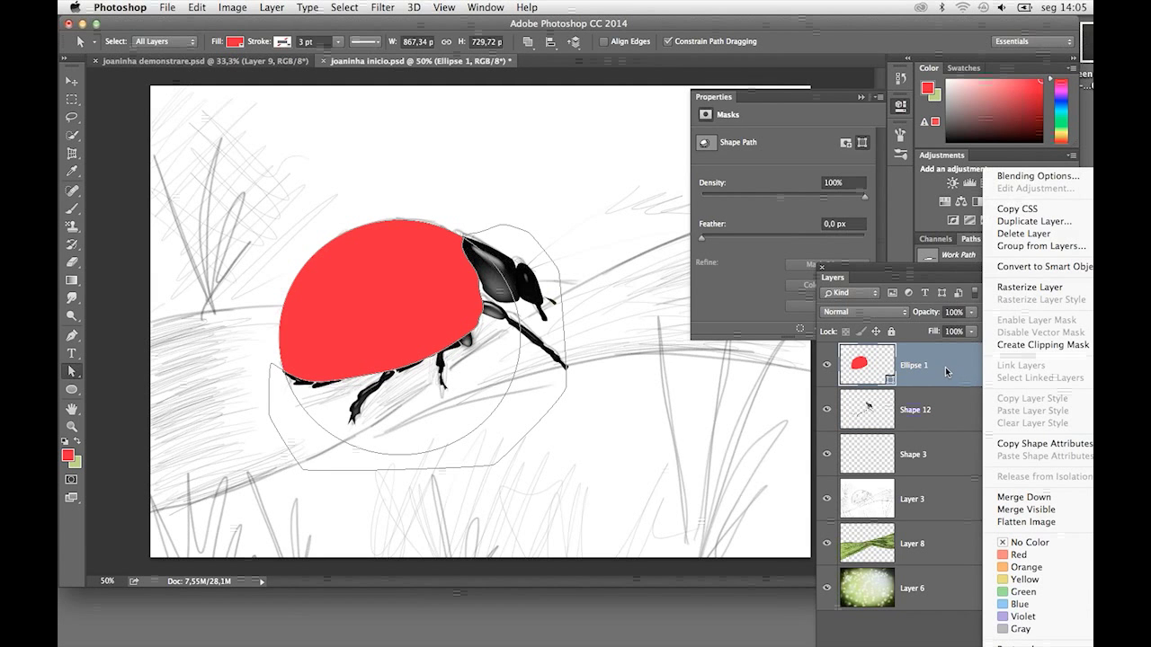
{"action": "left_click", "coordinate": [977, 369]}
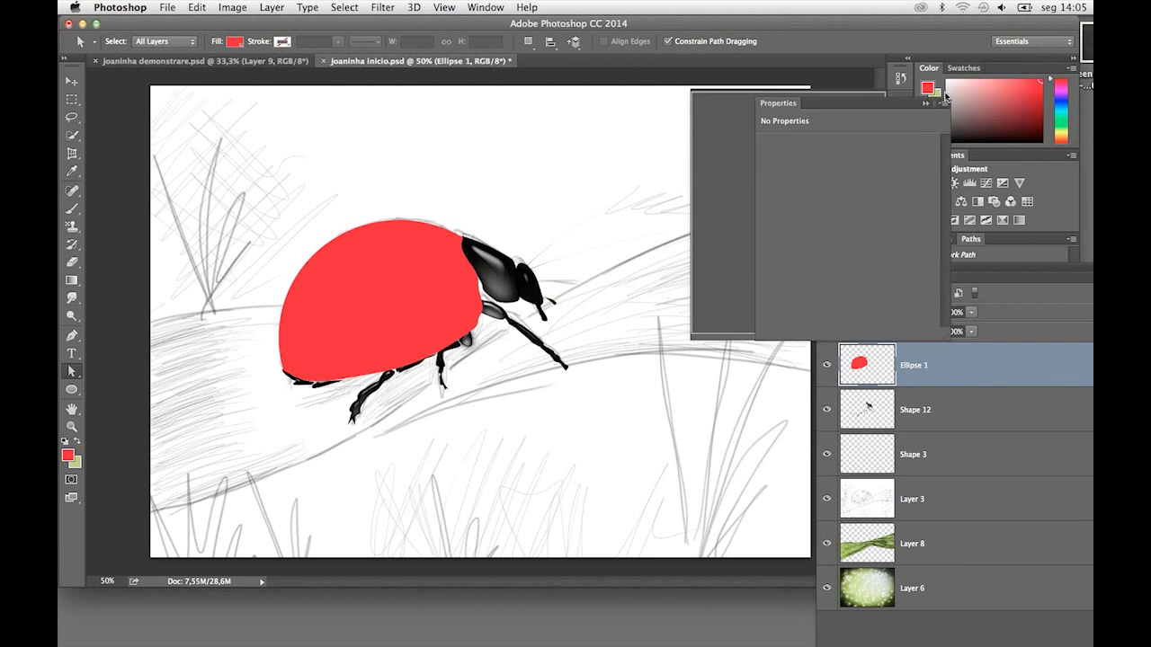
{"action": "left_click_drag", "start_coordinate": [776, 93], "coordinate": [969, 86]}
{"action": "key", "text": "ctrl+plus"}
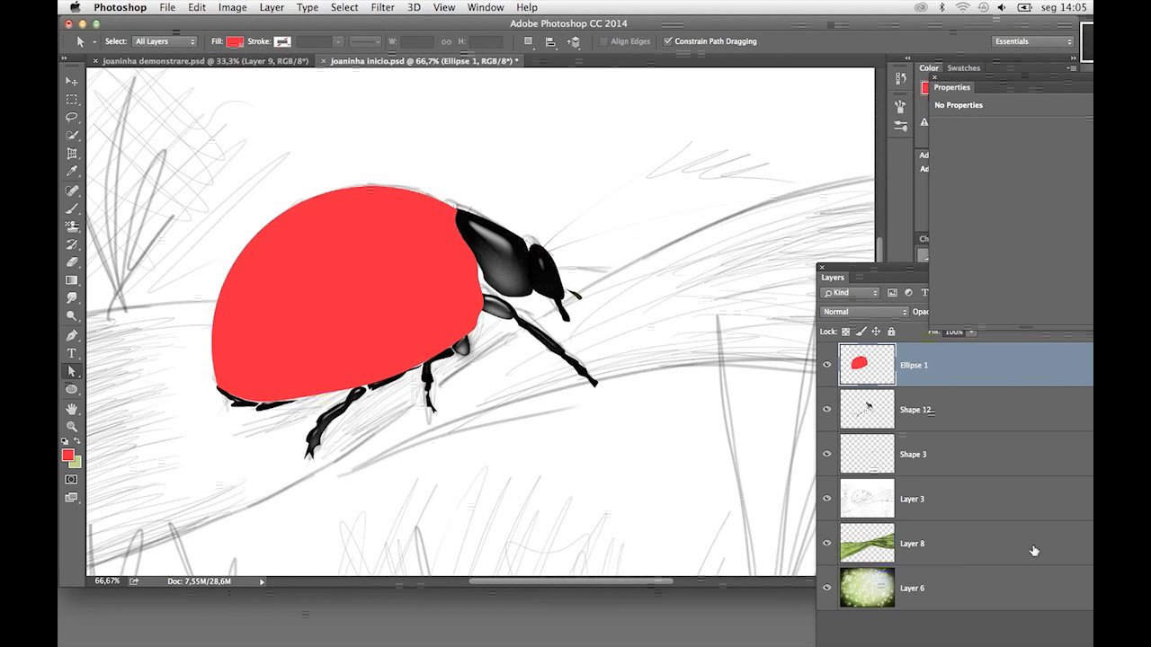
{"action": "mouse_move", "coordinate": [877, 269]}
{"action": "left_mouse_down"}
{"action": "mouse_move", "coordinate": [796, 65]}
{"action": "mouse_move", "coordinate": [781, 56]}
{"action": "mouse_move", "coordinate": [890, 138]}
{"action": "left_mouse_up"}
{"action": "key", "text": "ctrl+shift+alt+n"}
Hide the red shell and lasso the five sketched spots into one selection
{"action": "left_click", "coordinate": [74, 119]}
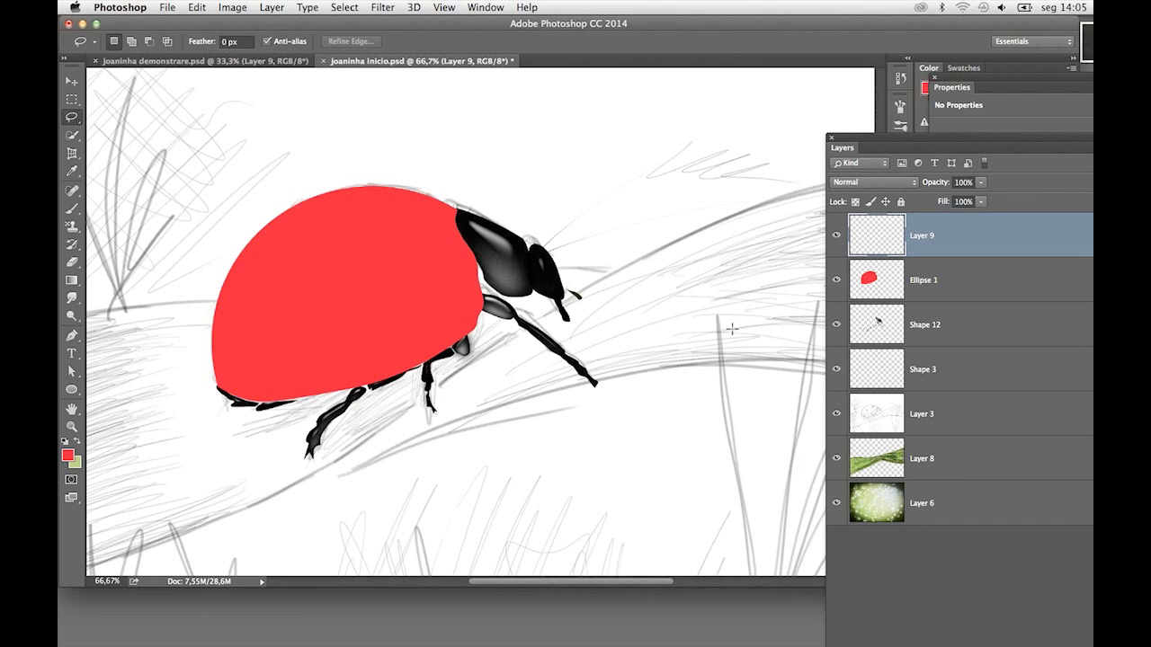
{"action": "left_click", "coordinate": [836, 281]}
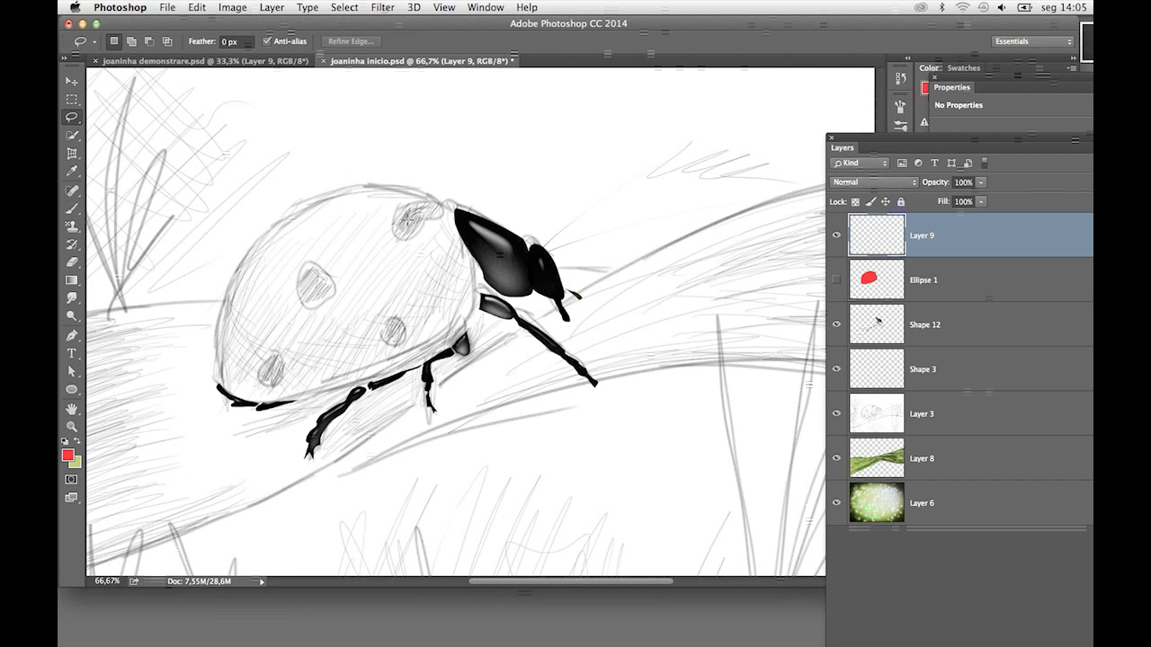
{"action": "left_click_drag", "start_coordinate": [387, 217], "coordinate": [392, 221]}
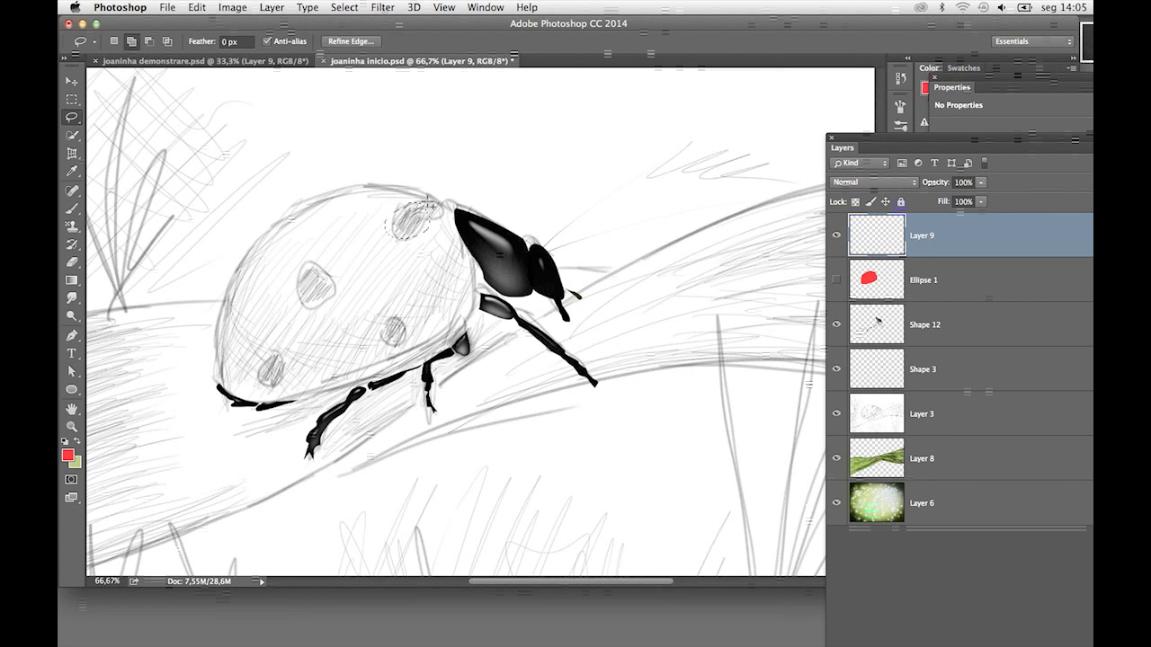
{"action": "left_click_drag", "start_coordinate": [325, 270], "coordinate": [306, 305]}
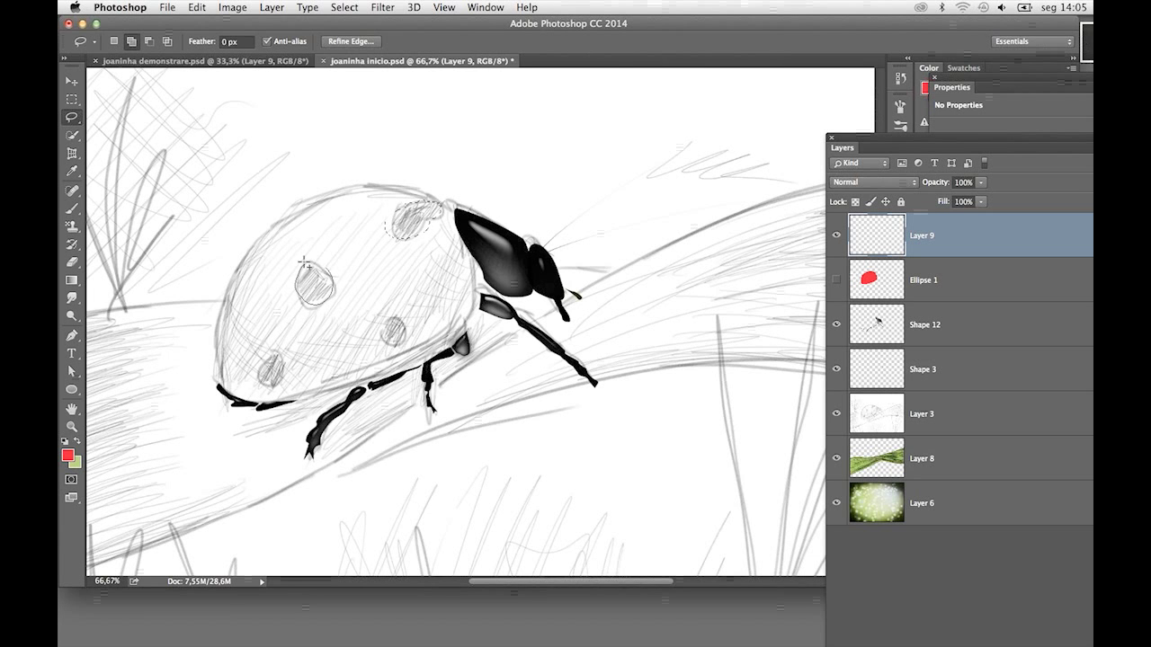
{"action": "left_click_drag", "start_coordinate": [278, 369], "coordinate": [281, 352]}
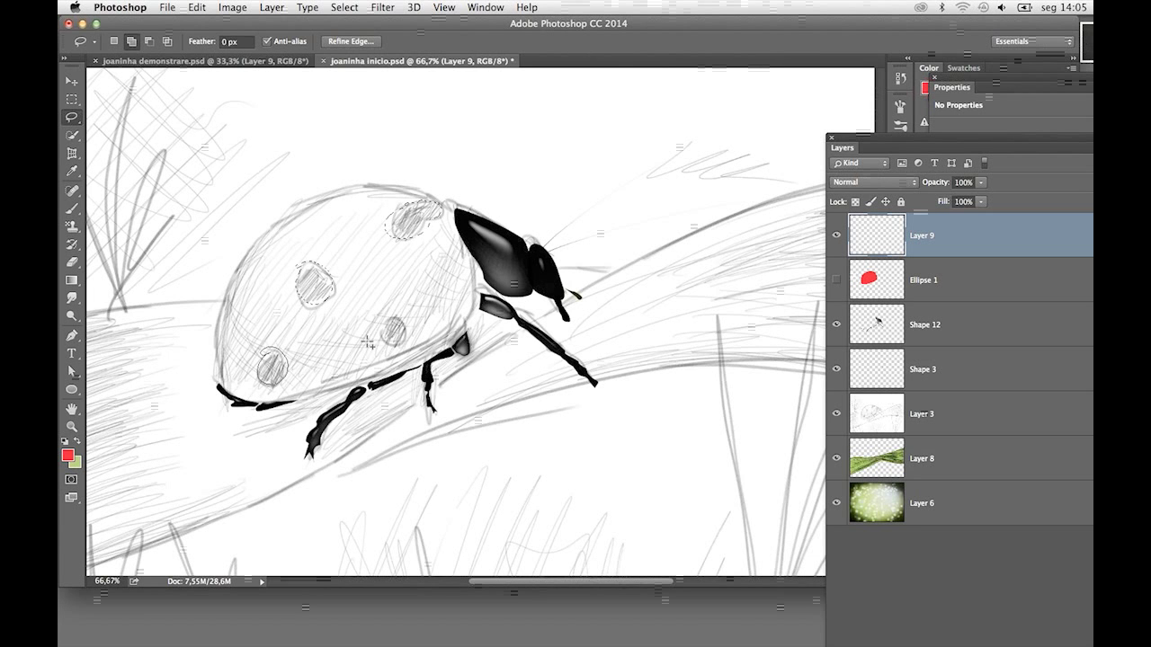
{"action": "left_click_drag", "start_coordinate": [387, 321], "coordinate": [388, 316]}
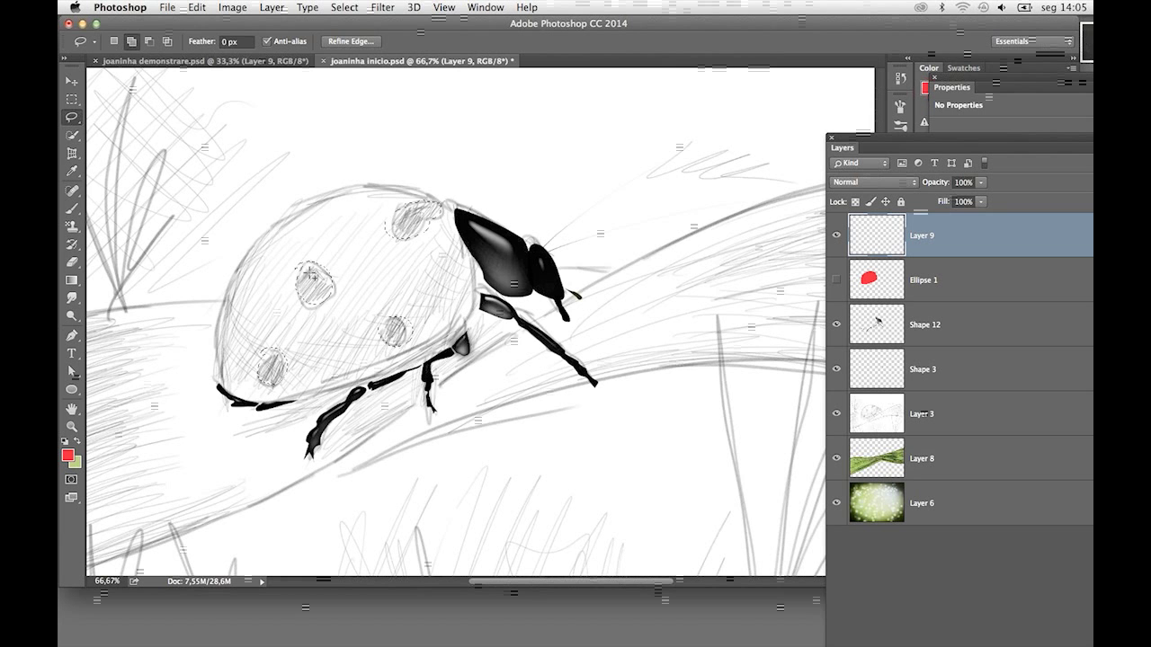
{"action": "left_click_drag", "start_coordinate": [298, 279], "coordinate": [300, 275]}
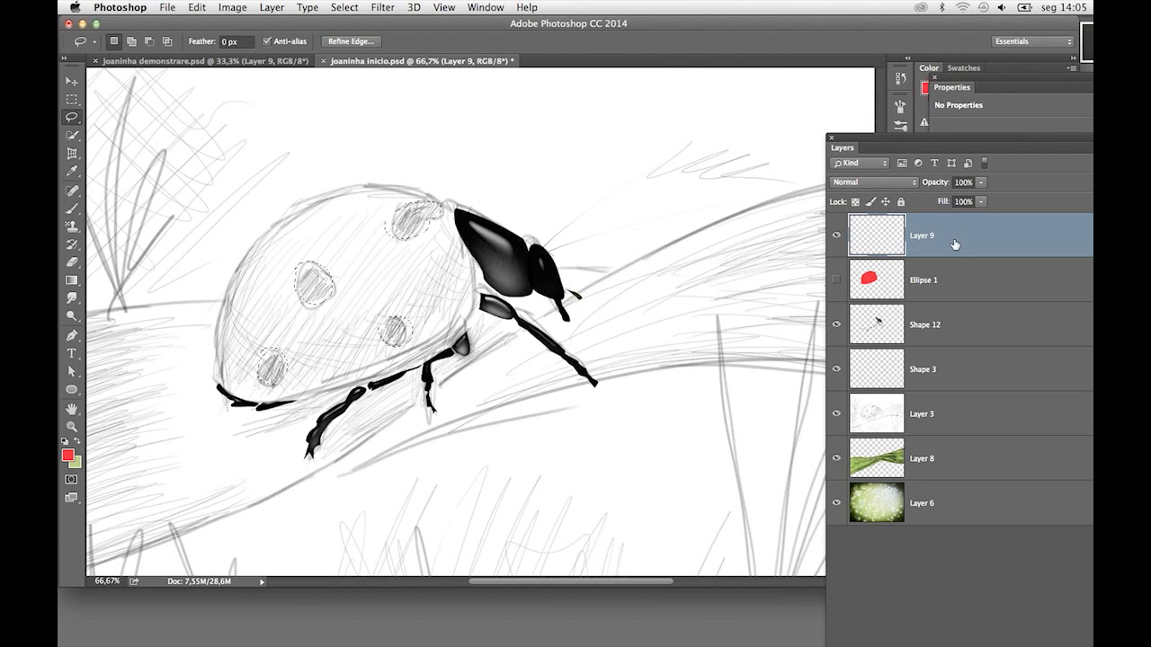
Fill the spots with black, deselect, show Ellipse 1 as active, and hide Layer 9
{"action": "left_click", "coordinate": [66, 441]}
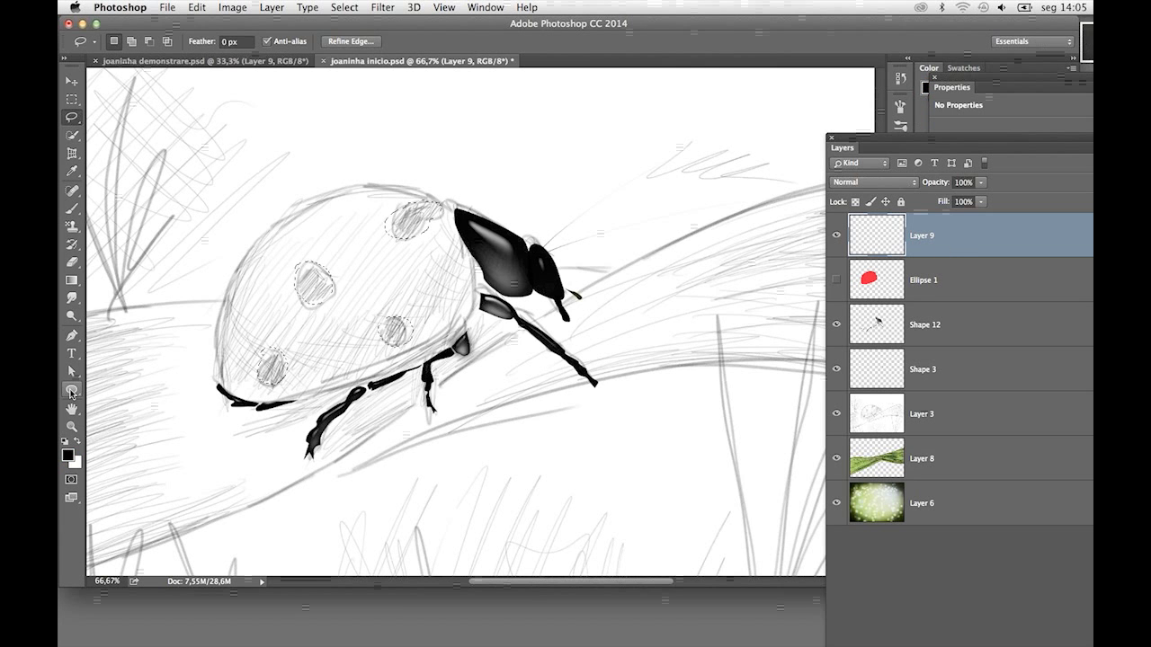
{"action": "key", "text": "alt+BackSpace"}
{"action": "key", "text": "ctrl+d"}
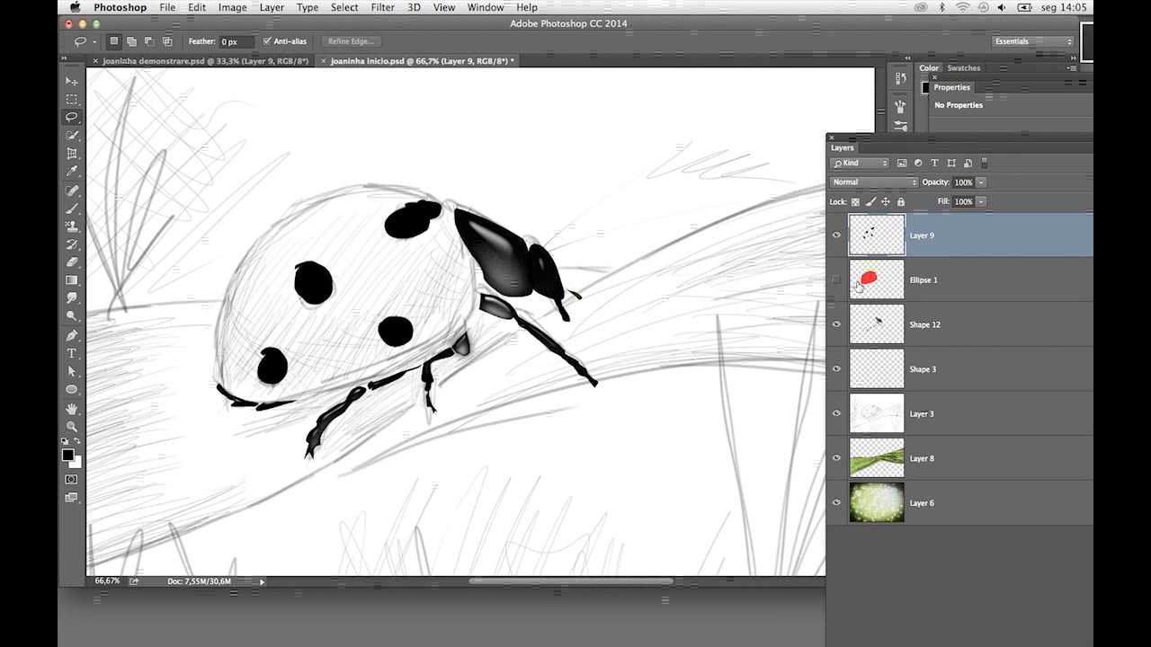
{"action": "left_click", "coordinate": [834, 282]}
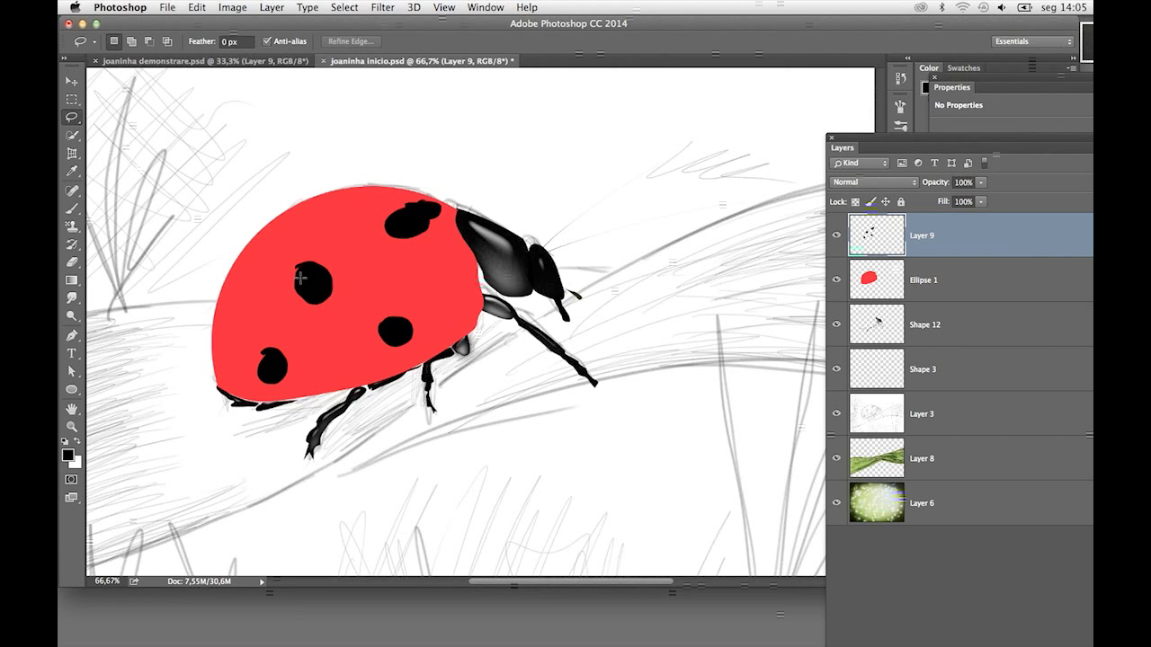
{"action": "left_click", "coordinate": [888, 263]}
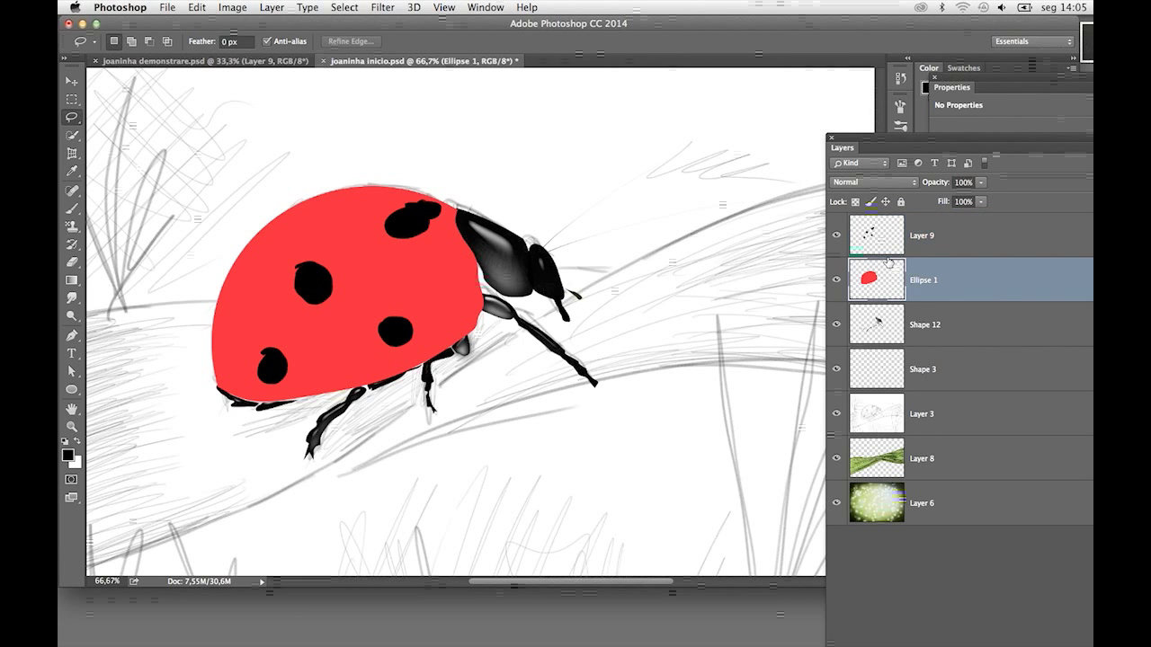
{"action": "left_click", "coordinate": [835, 236]}
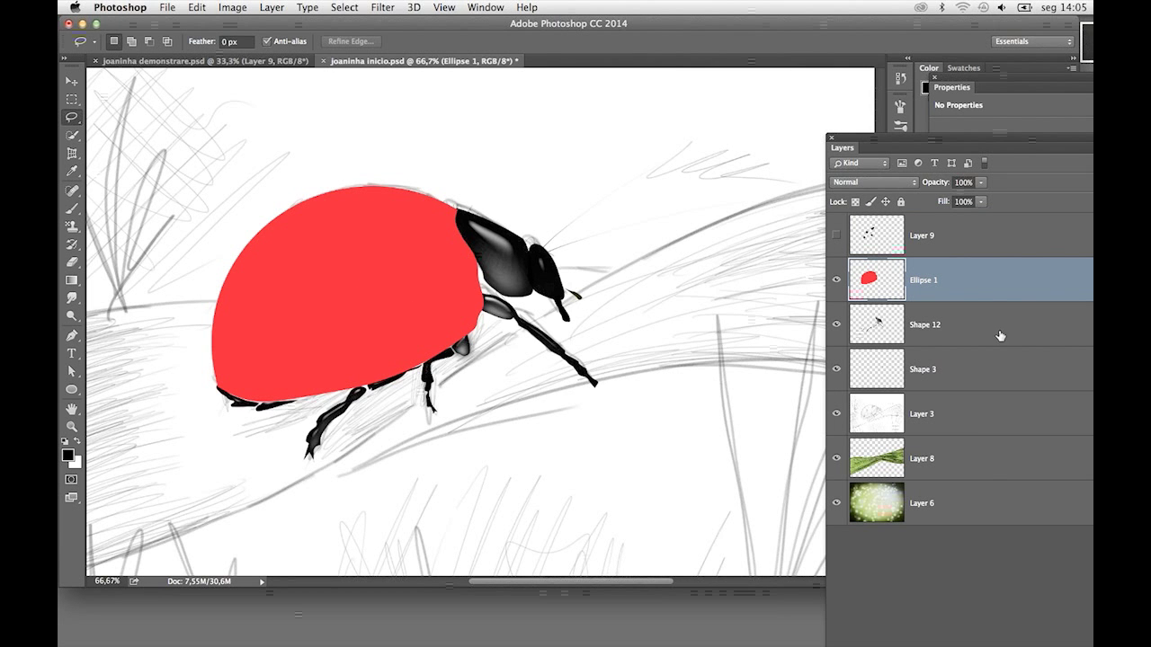
Give Ellipse 1 a dark red Inner Shadow of size 92, offset toward the shell's lower edge
{"action": "double_click", "coordinate": [1008, 293]}
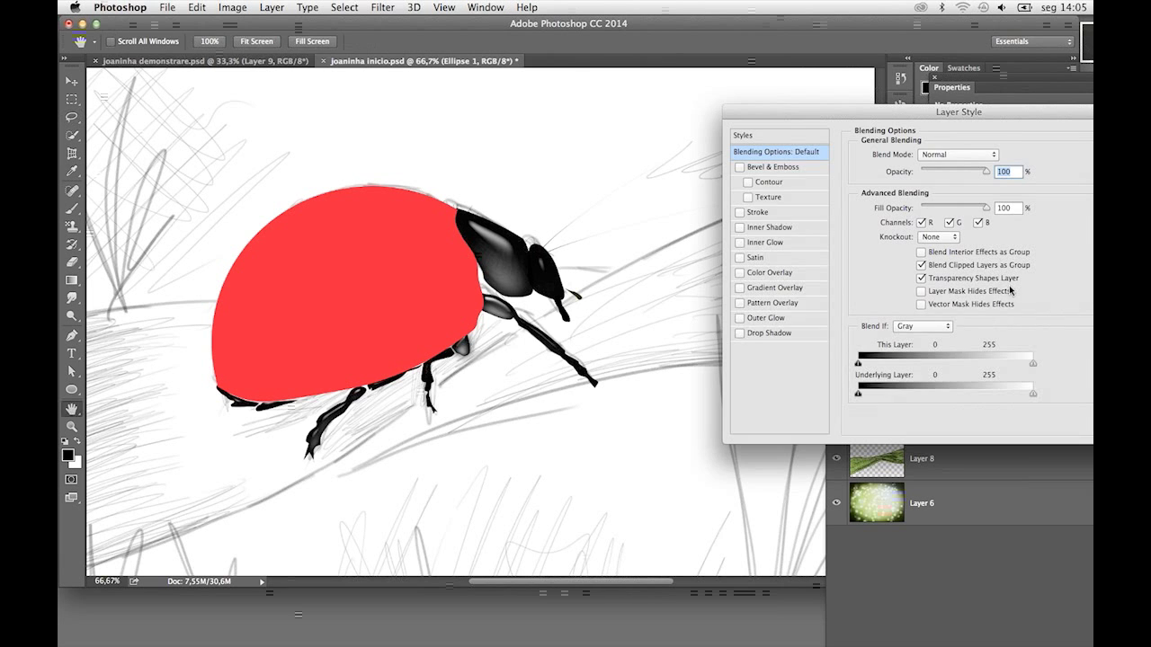
{"action": "left_click", "coordinate": [772, 228]}
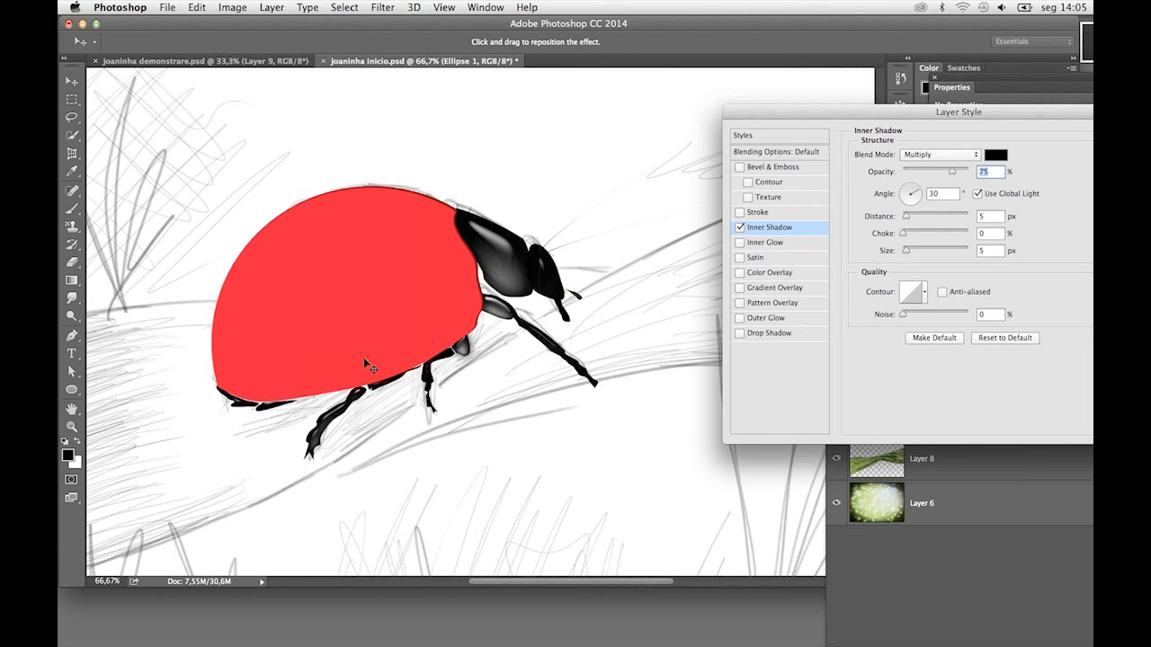
{"action": "mouse_move", "coordinate": [363, 357]}
{"action": "left_mouse_down"}
{"action": "mouse_move", "coordinate": [393, 339]}
{"action": "mouse_move", "coordinate": [372, 339]}
{"action": "mouse_move", "coordinate": [382, 340]}
{"action": "left_mouse_up"}
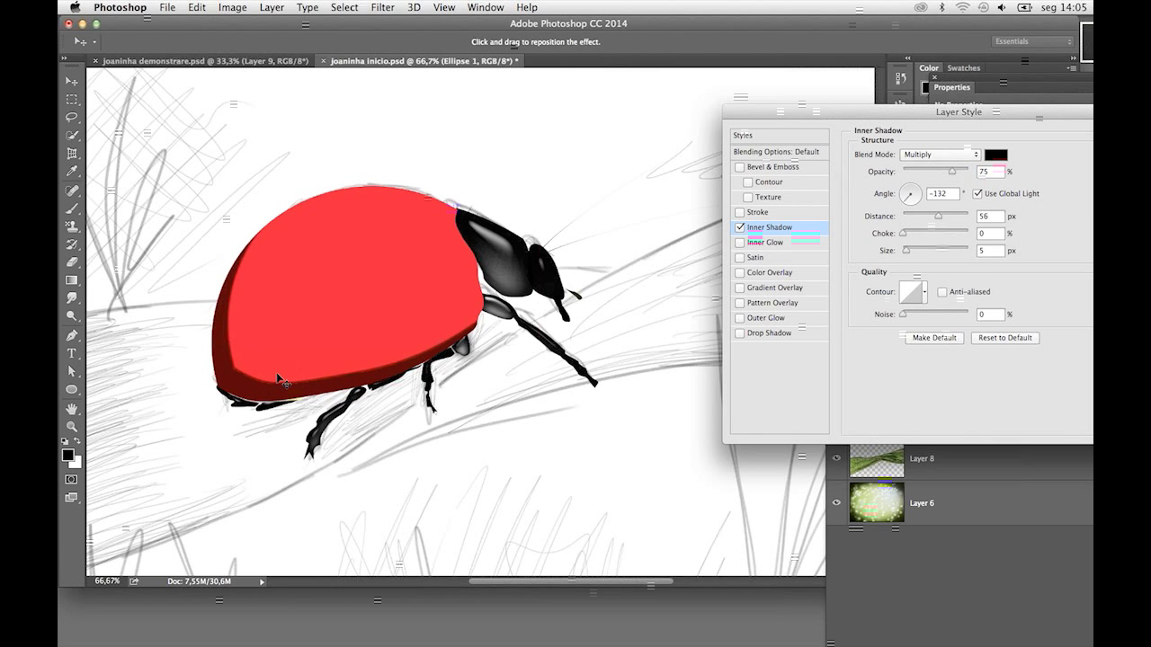
{"action": "left_click_drag", "start_coordinate": [906, 252], "coordinate": [930, 252]}
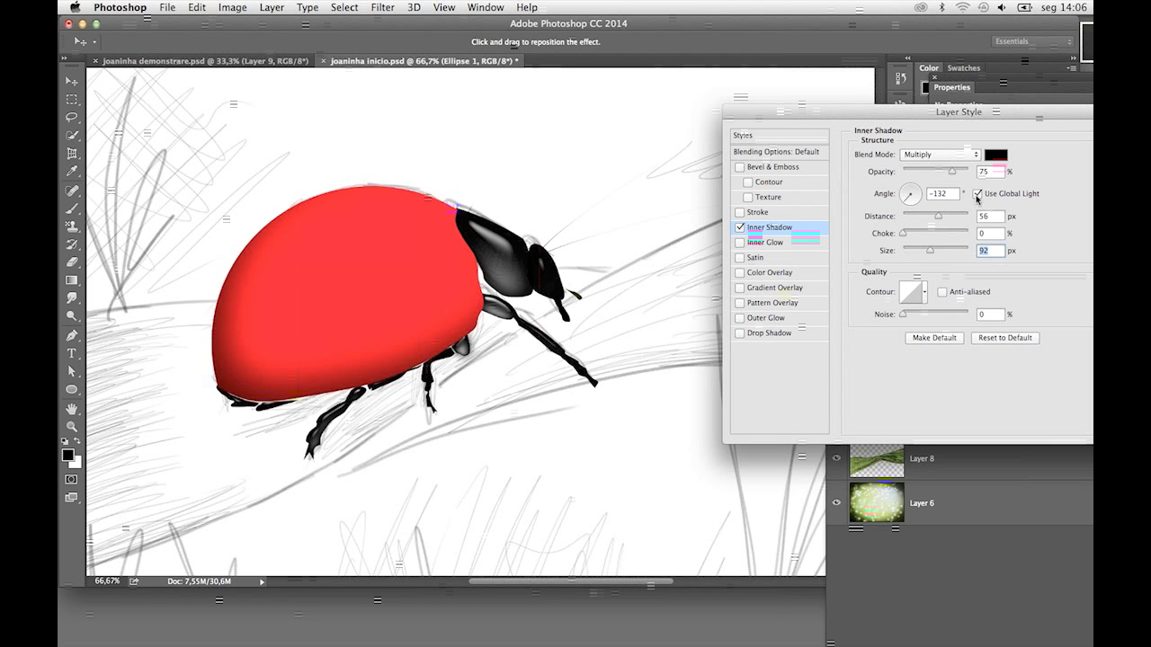
{"action": "left_click", "coordinate": [996, 156]}
{"action": "left_click_drag", "start_coordinate": [850, 346], "coordinate": [862, 440]}
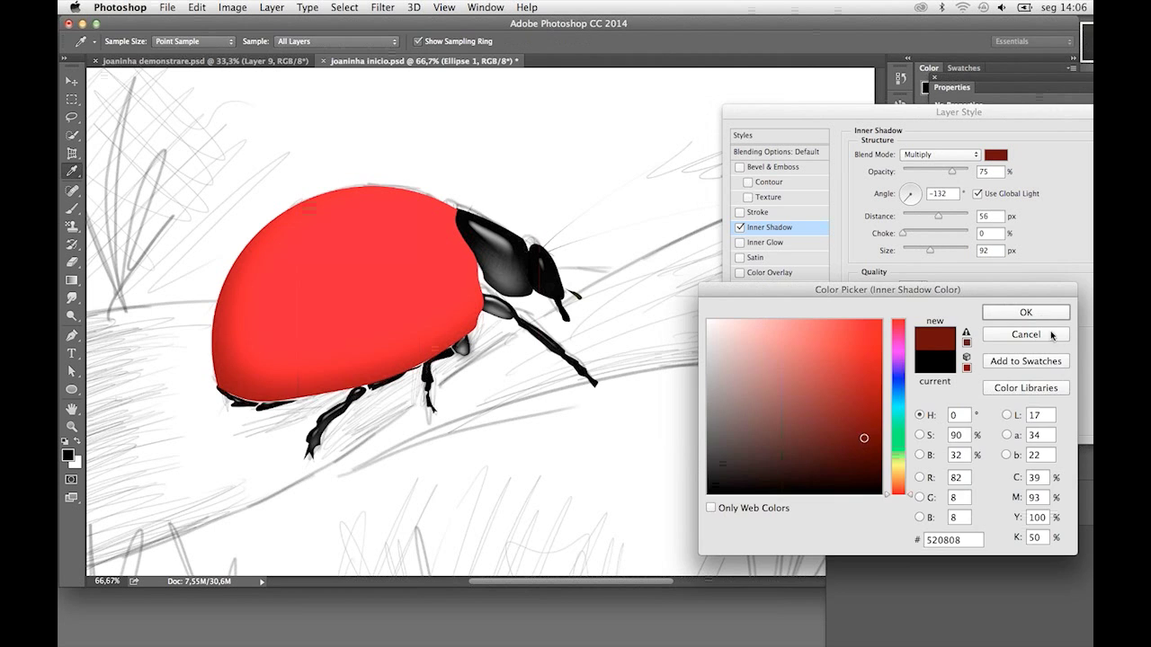
{"action": "left_click", "coordinate": [1026, 312]}
{"action": "mouse_move", "coordinate": [315, 363]}
{"action": "left_mouse_down"}
{"action": "mouse_move", "coordinate": [322, 349]}
{"action": "mouse_move", "coordinate": [318, 360]}
{"action": "left_mouse_up"}
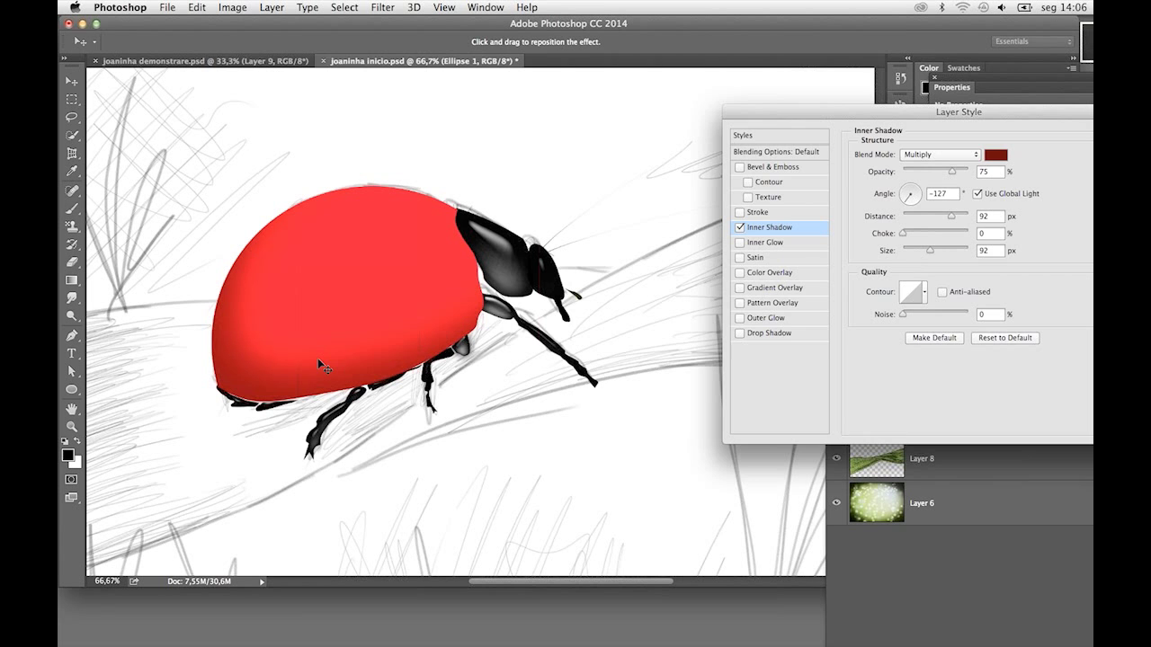
{"action": "key", "text": "Return"}
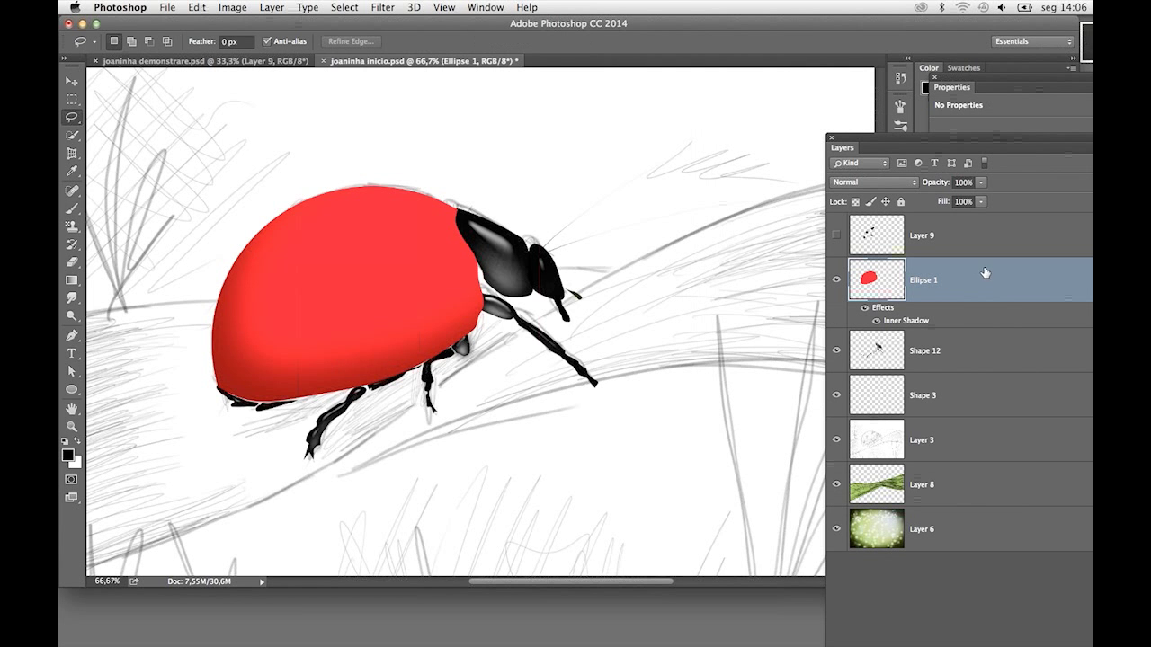
Rasterize the shell's layer style and choose the Dodge tool
{"action": "right_click", "coordinate": [988, 284]}
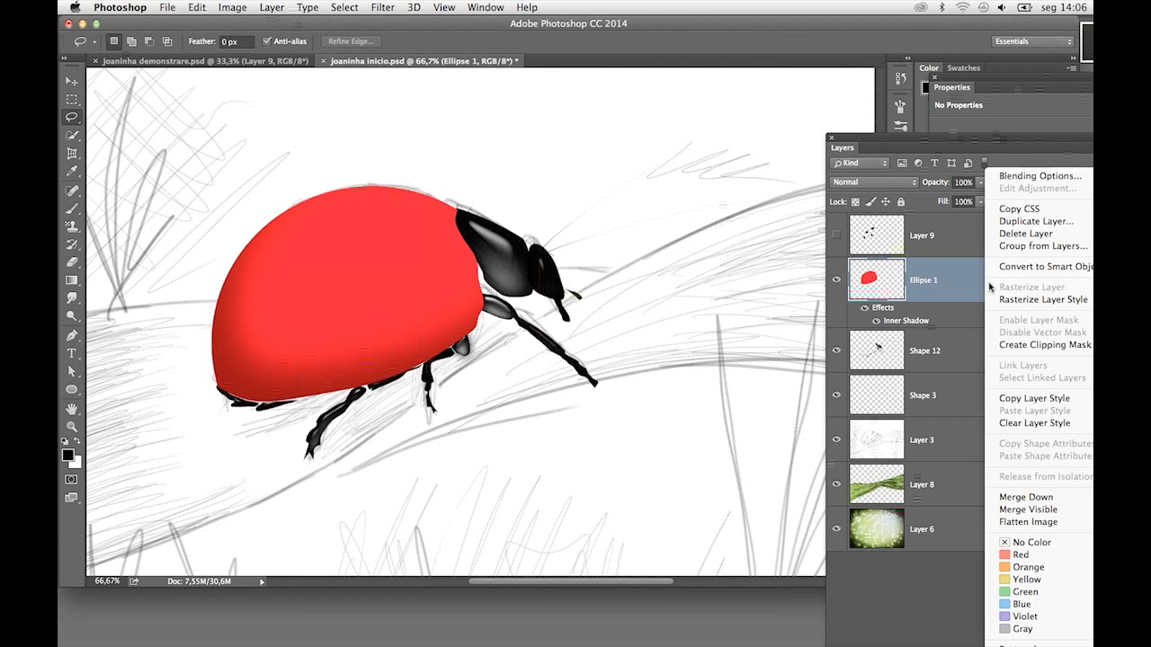
{"action": "left_click", "coordinate": [1043, 300]}
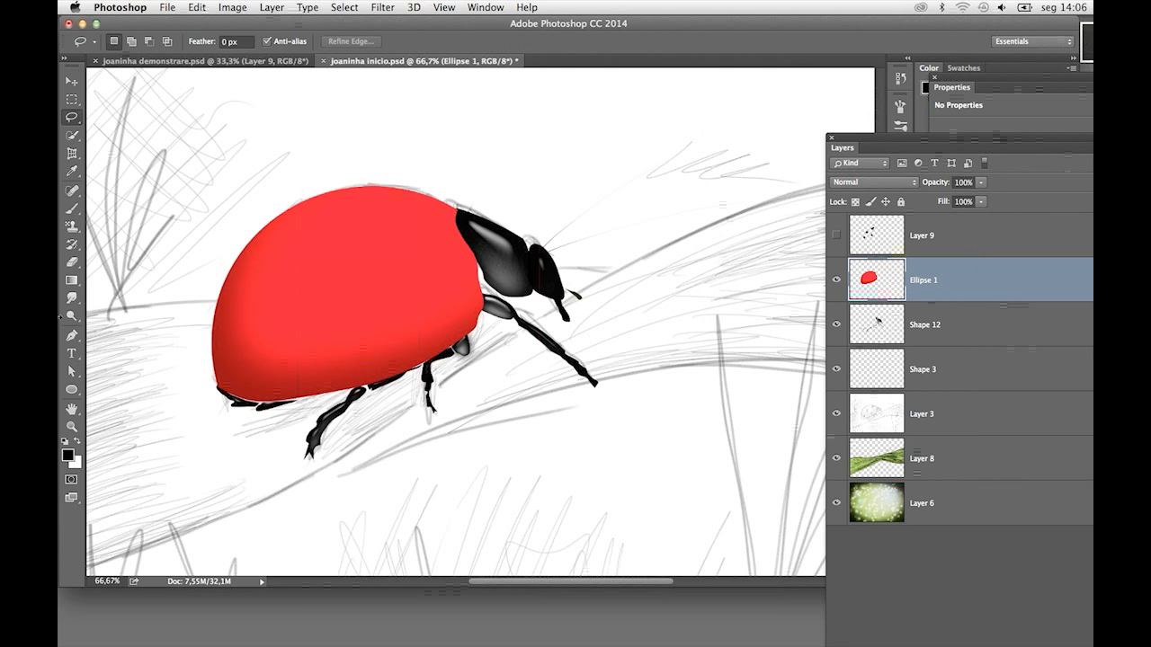
{"action": "left_click", "coordinate": [73, 318]}
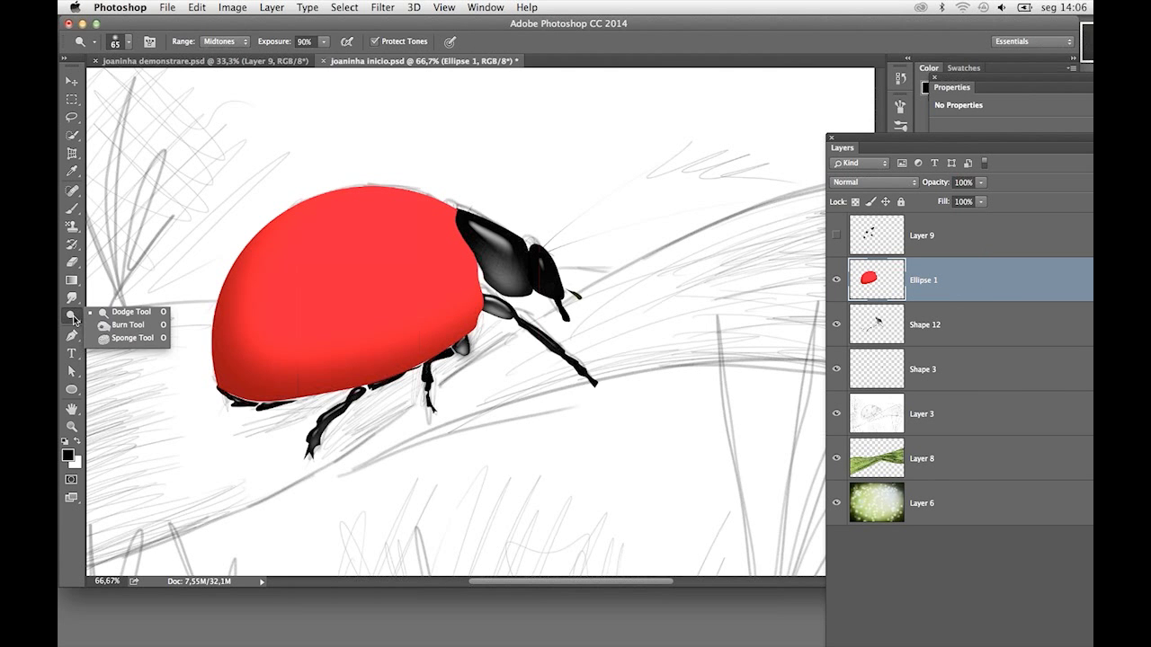
{"action": "left_click", "coordinate": [119, 315]}
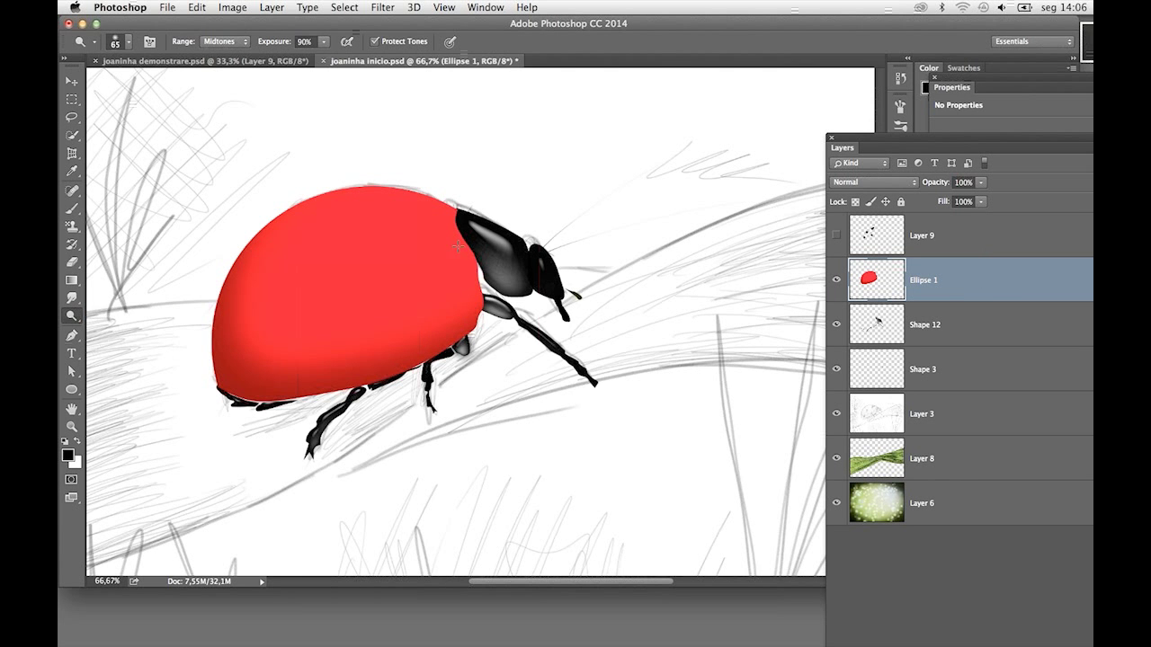
Add a wide Multiply Inner Glow in dark red sampled from the ladybug to Ellipse 1
{"action": "double_click", "coordinate": [982, 281]}
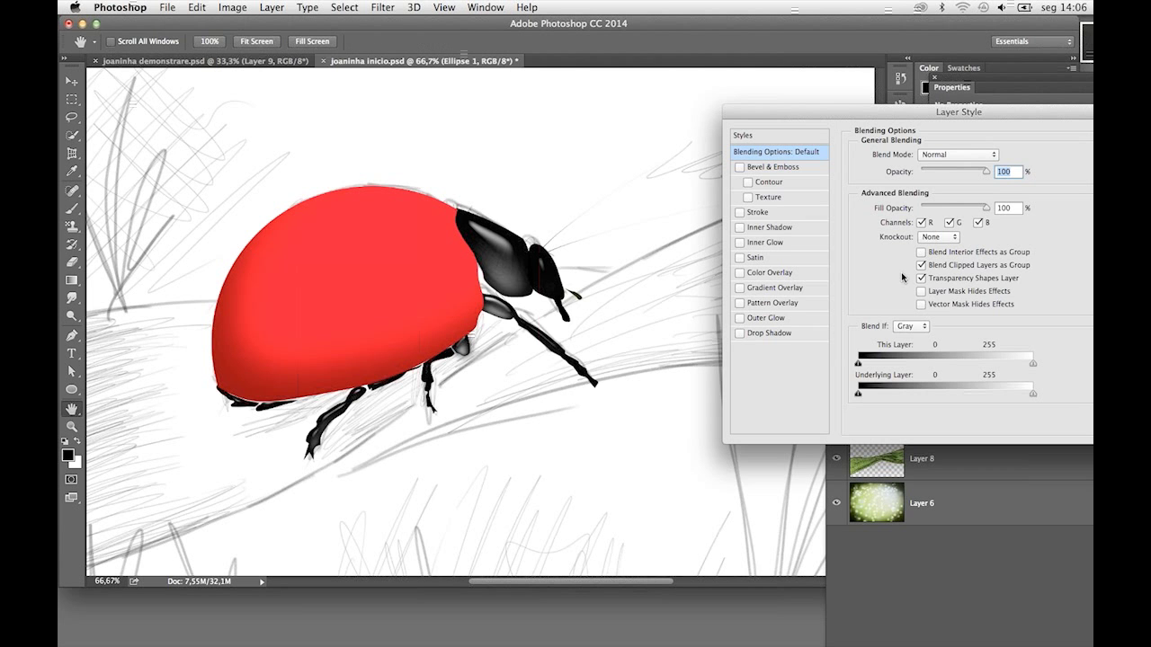
{"action": "left_click", "coordinate": [764, 242]}
{"action": "left_click", "coordinate": [887, 207]}
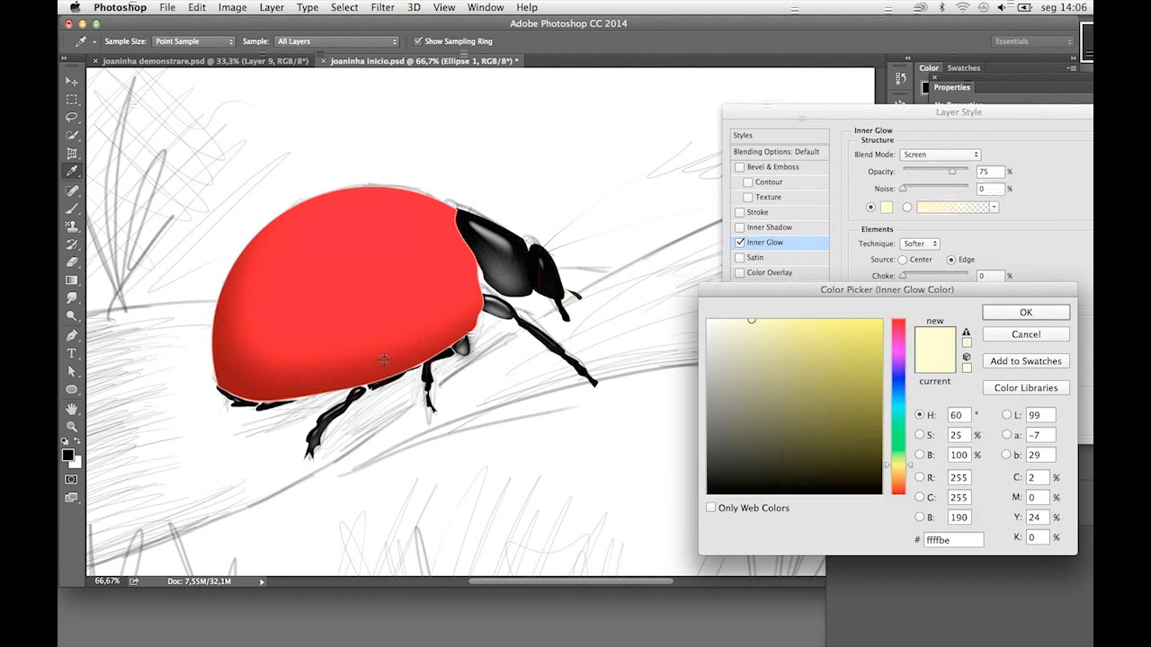
{"action": "left_click", "coordinate": [376, 369]}
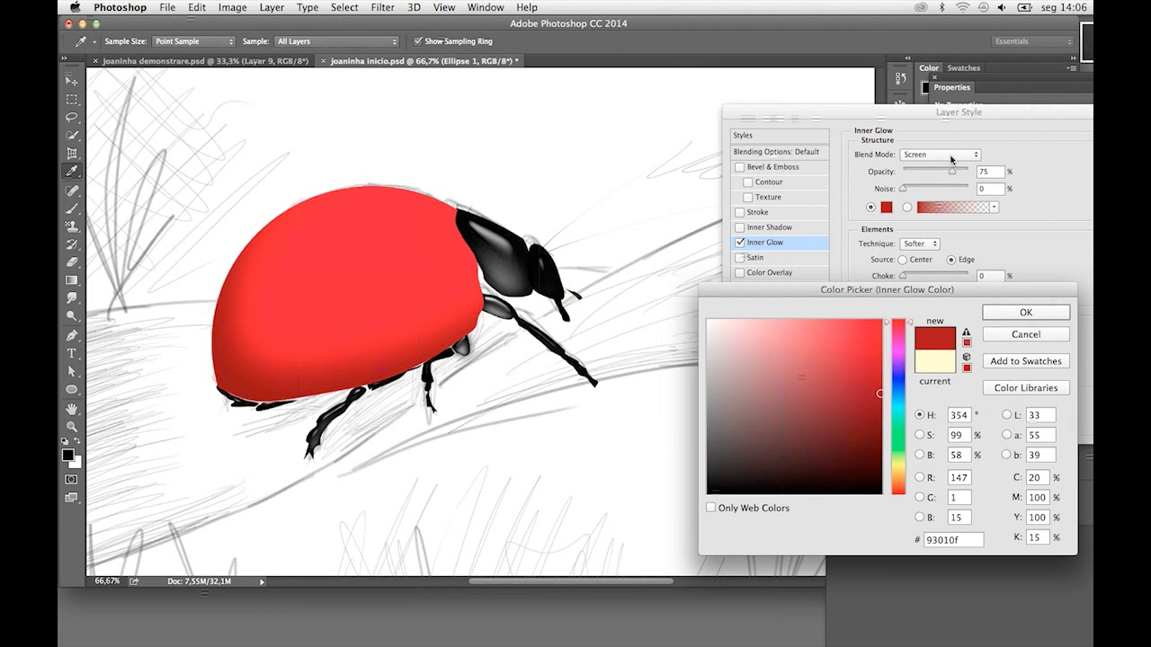
{"action": "left_click", "coordinate": [1025, 312]}
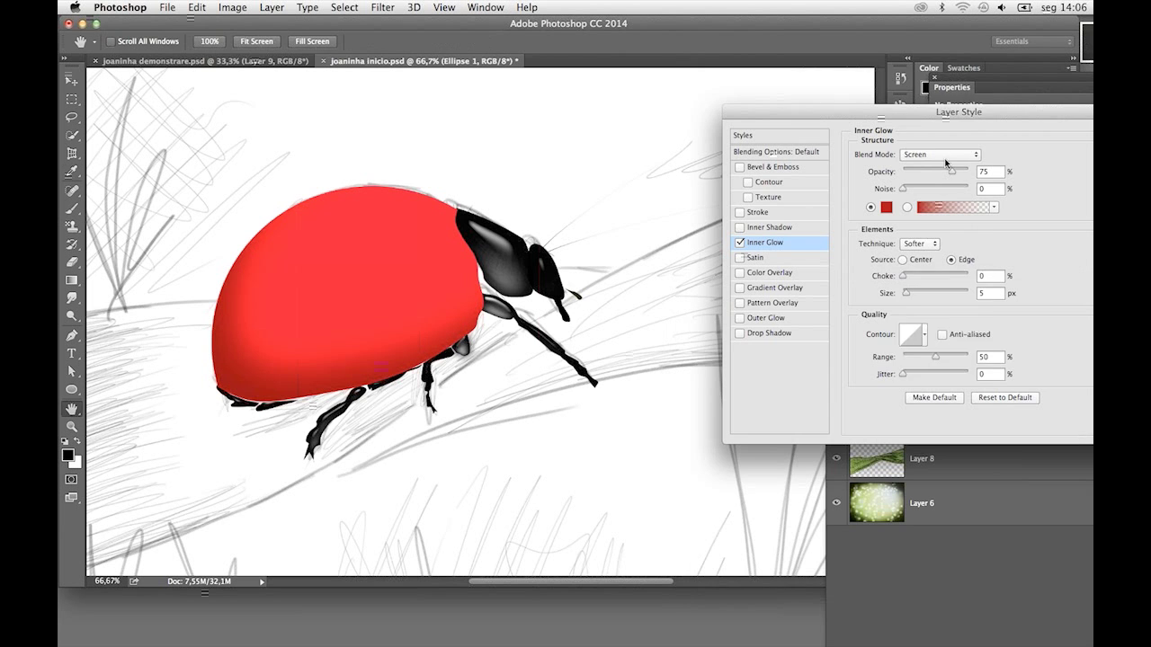
{"action": "left_click", "coordinate": [940, 155]}
{"action": "left_click", "coordinate": [918, 94]}
{"action": "left_click_drag", "start_coordinate": [920, 293], "coordinate": [942, 294]}
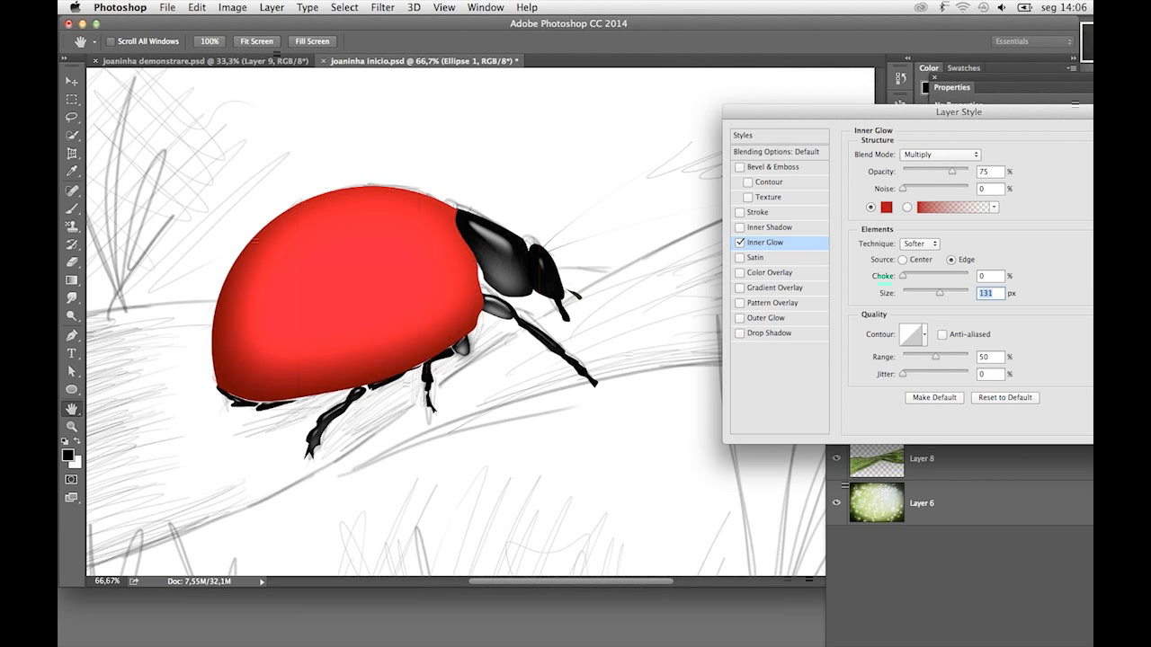
{"action": "key", "text": "Return"}
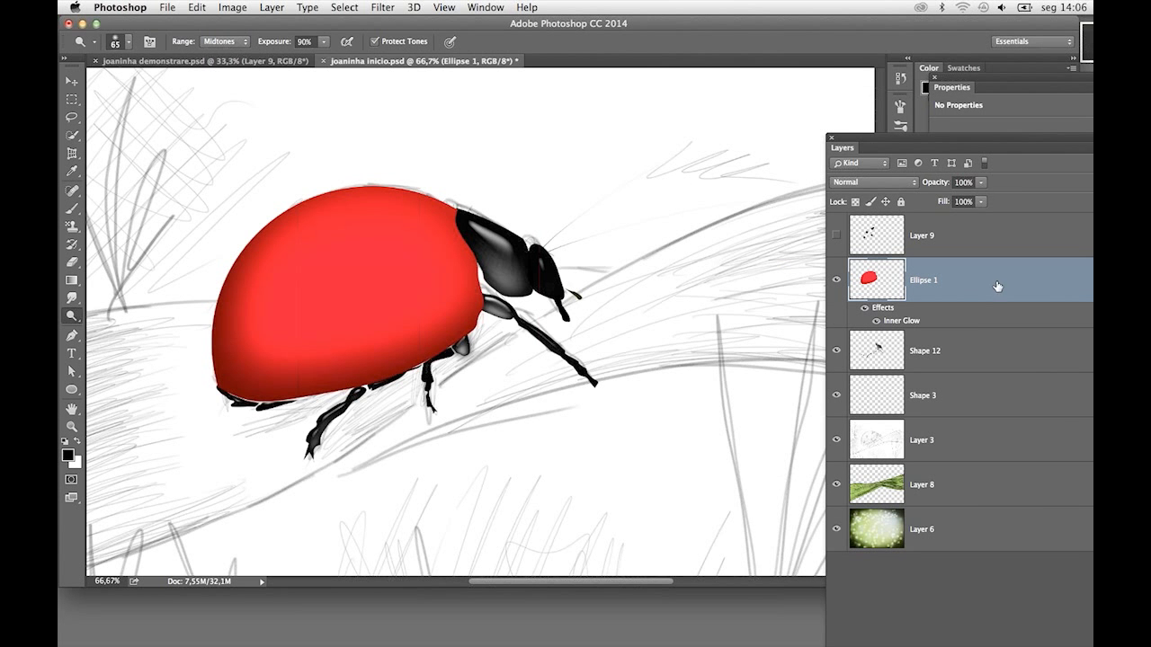
Rasterize Ellipse 1's layer style and dodge the shell's lower edge with Range set to Highlights
{"action": "right_click", "coordinate": [987, 288]}
{"action": "left_click", "coordinate": [1053, 309]}
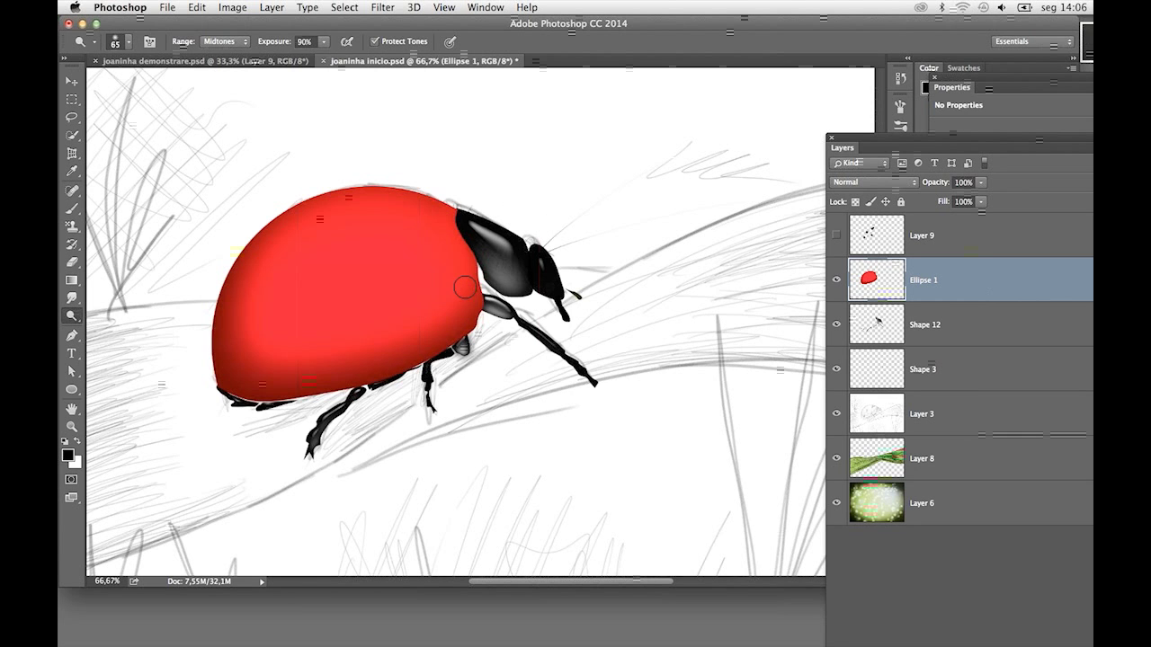
{"action": "left_click", "coordinate": [230, 41]}
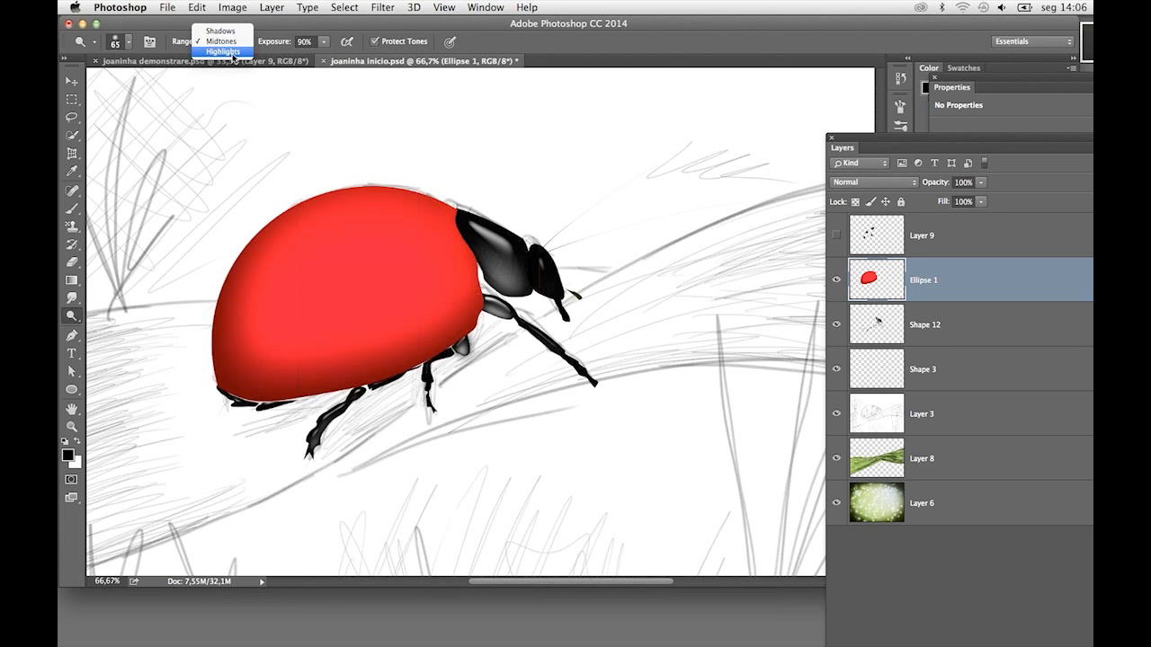
{"action": "left_click", "coordinate": [232, 52]}
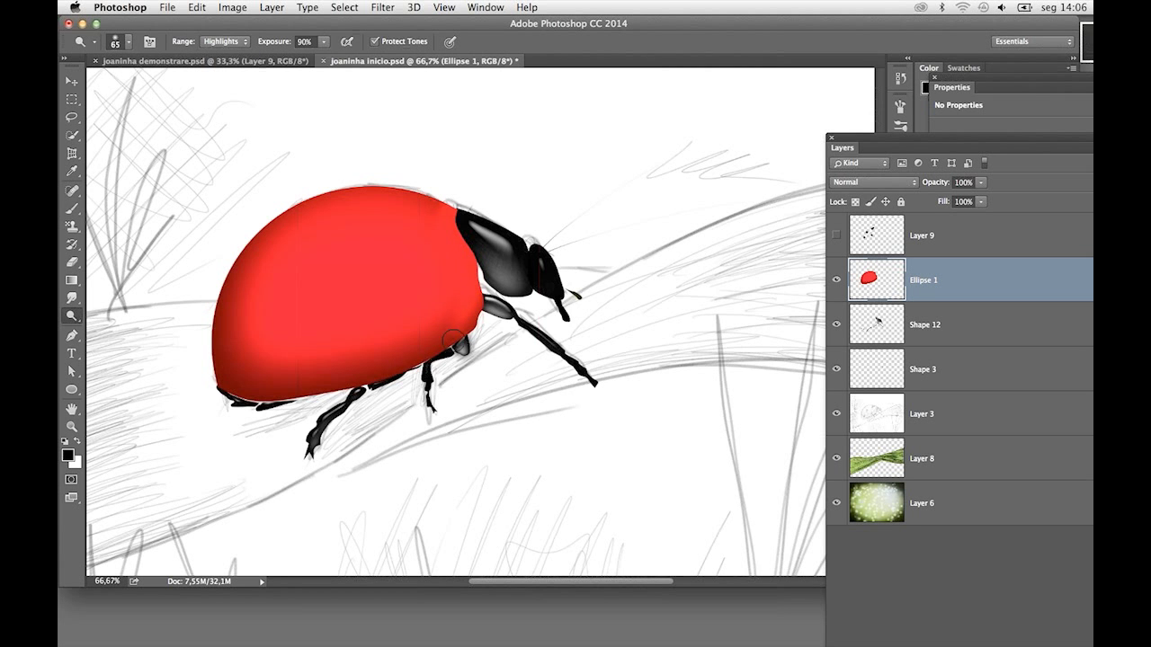
{"action": "mouse_move", "coordinate": [454, 342]}
{"action": "left_mouse_down"}
{"action": "mouse_move", "coordinate": [306, 382]}
{"action": "mouse_move", "coordinate": [202, 384]}
{"action": "mouse_move", "coordinate": [287, 398]}
{"action": "mouse_move", "coordinate": [440, 354]}
{"action": "mouse_move", "coordinate": [475, 333]}
{"action": "mouse_move", "coordinate": [469, 324]}
{"action": "left_mouse_up"}
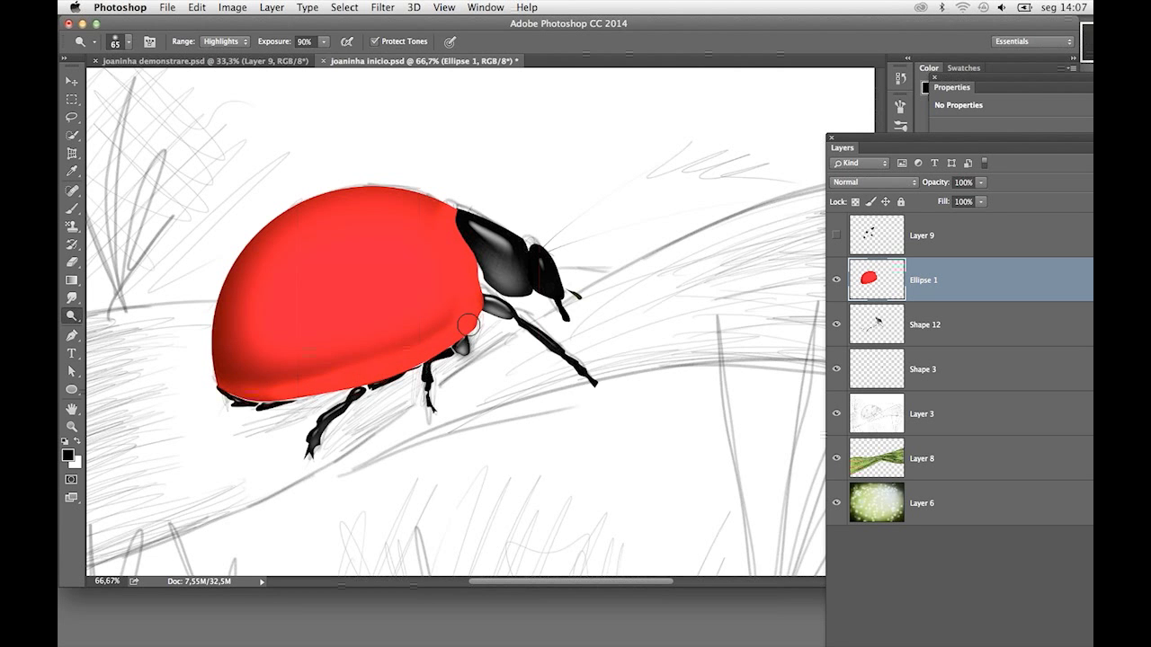
Raise dodge exposure to 100% and brighten the shell's lower-left edge
{"action": "left_click", "coordinate": [323, 41]}
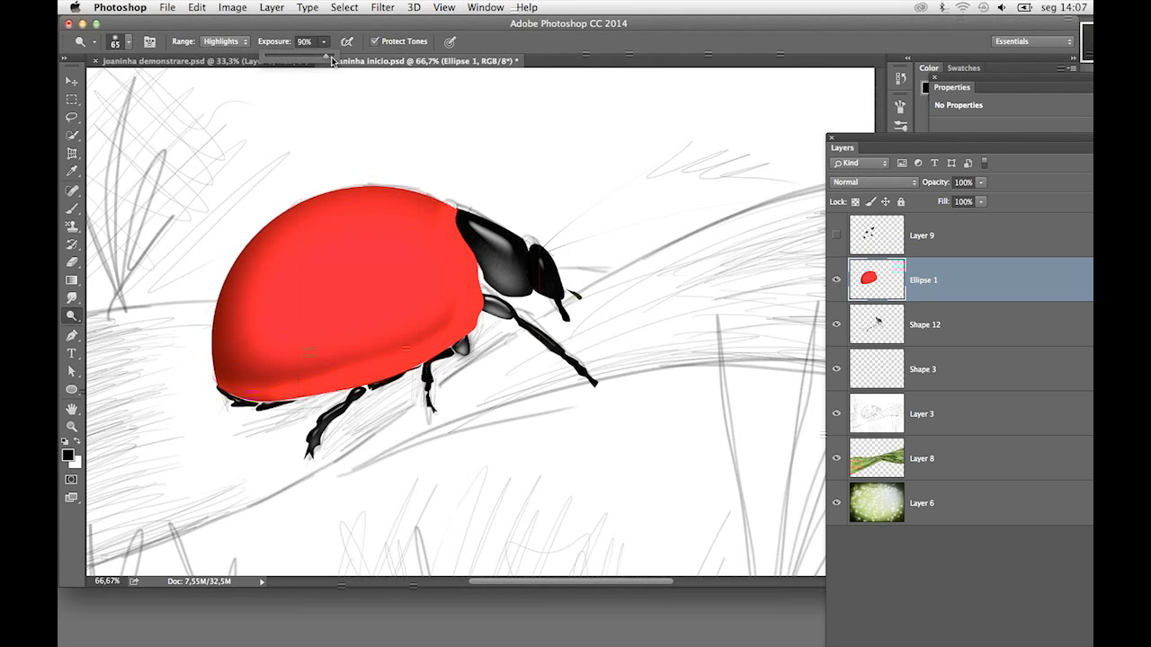
{"action": "left_click_drag", "start_coordinate": [332, 61], "coordinate": [336, 61]}
{"action": "left_click", "coordinate": [454, 220]}
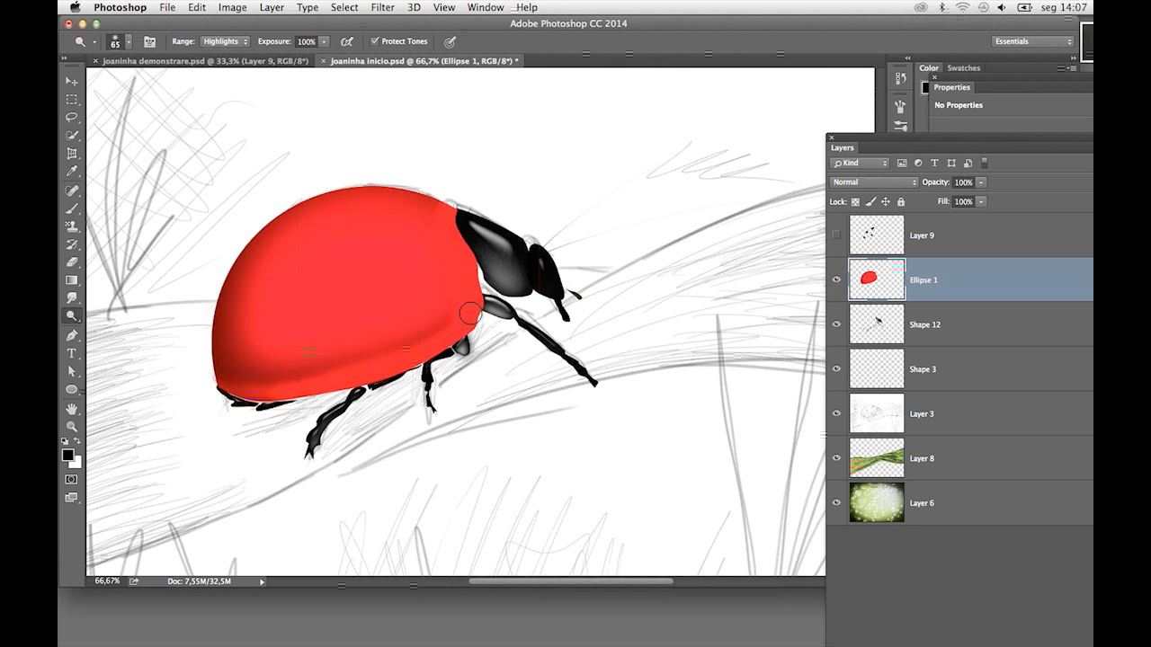
{"action": "mouse_move", "coordinate": [470, 313]}
{"action": "left_mouse_down"}
{"action": "mouse_move", "coordinate": [445, 353]}
{"action": "mouse_move", "coordinate": [291, 396]}
{"action": "mouse_move", "coordinate": [212, 401]}
{"action": "mouse_move", "coordinate": [351, 374]}
{"action": "left_mouse_up"}
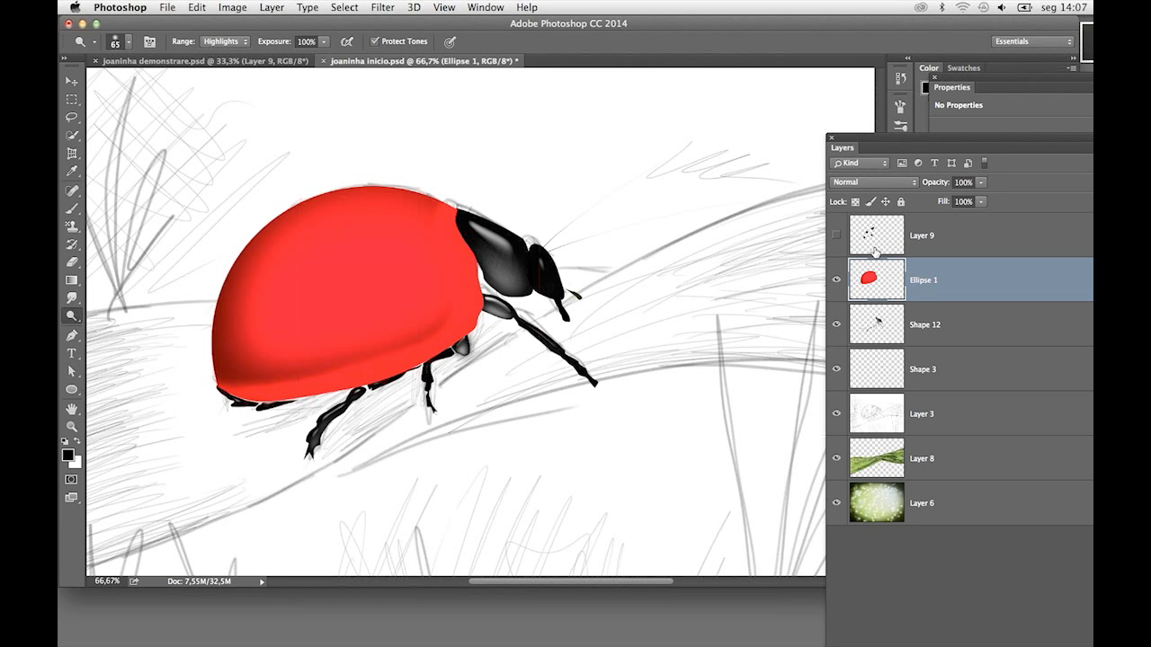
Show and select Layer 9, add empty Layer 10, and nudge the shell selection slightly down-right
{"action": "left_click", "coordinate": [837, 237]}
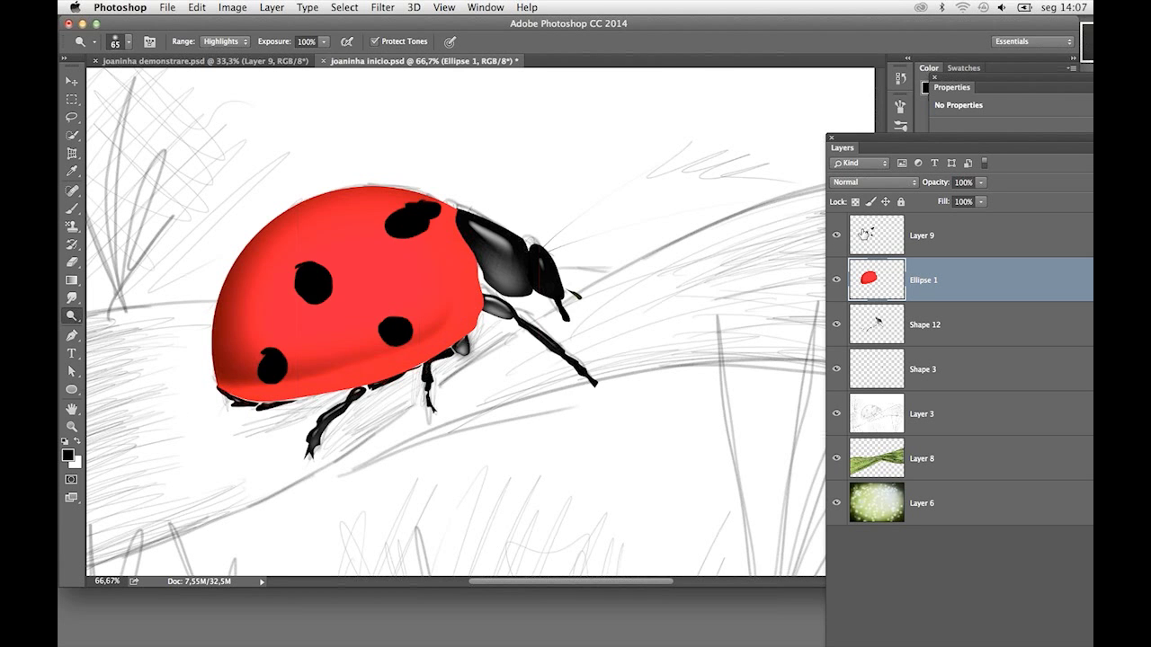
{"action": "left_click", "coordinate": [939, 236]}
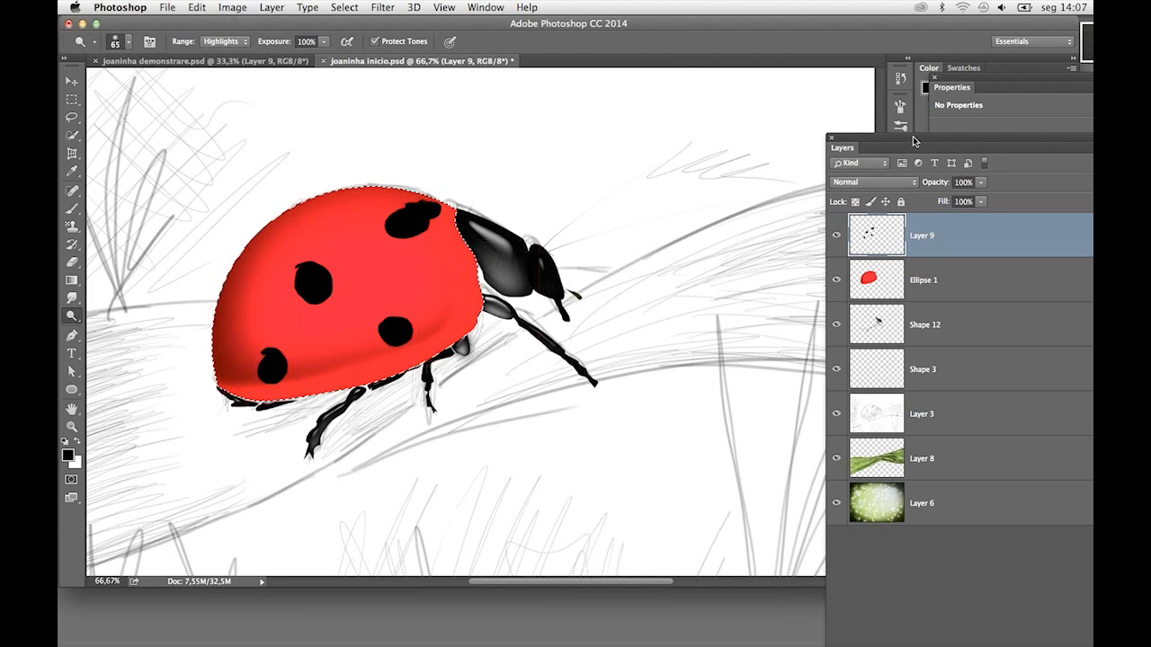
{"action": "left_click_drag", "start_coordinate": [914, 141], "coordinate": [769, 60]}
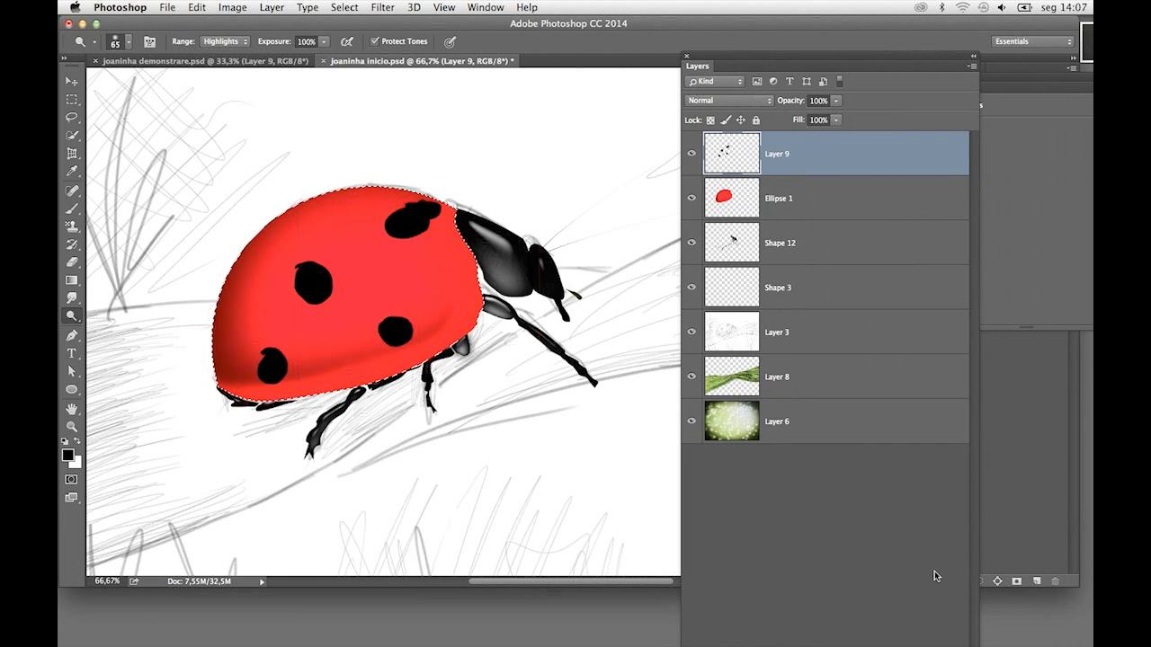
{"action": "key", "text": "ctrl+shift+alt+n"}
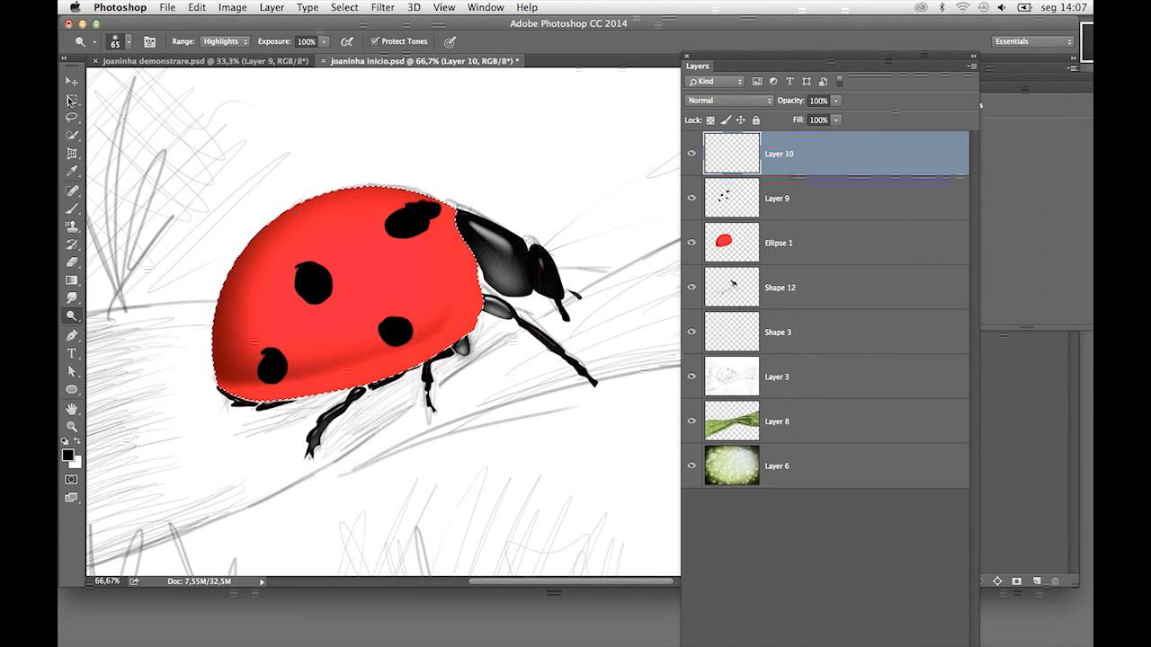
{"action": "left_click", "coordinate": [71, 99]}
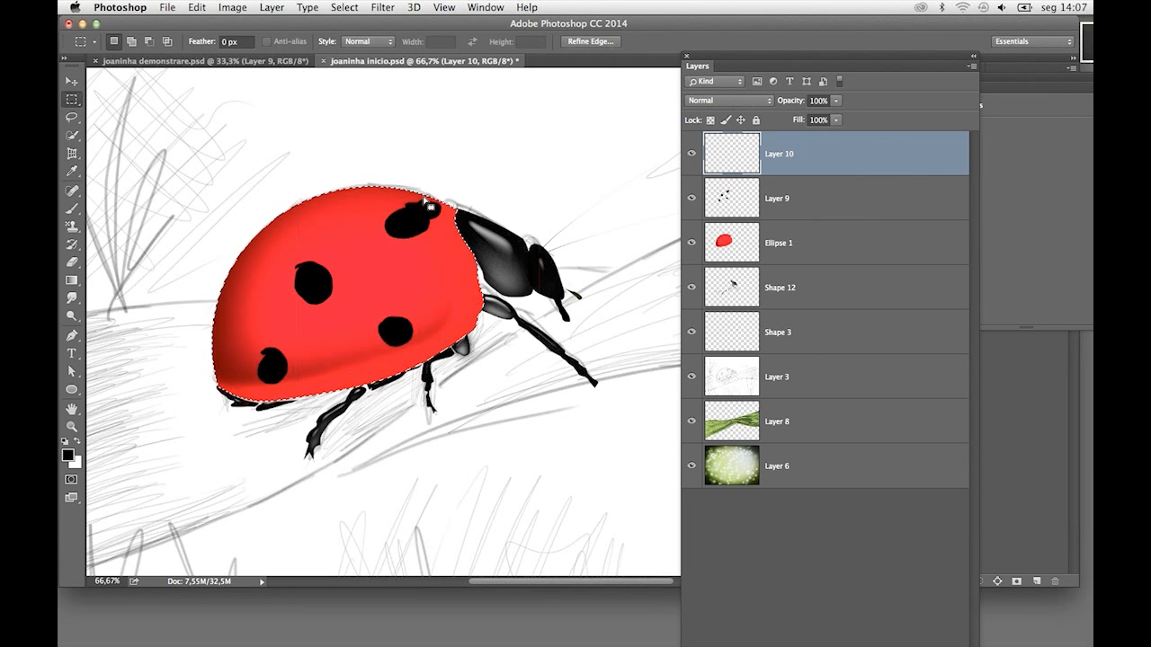
{"action": "left_click_drag", "start_coordinate": [430, 208], "coordinate": [429, 216]}
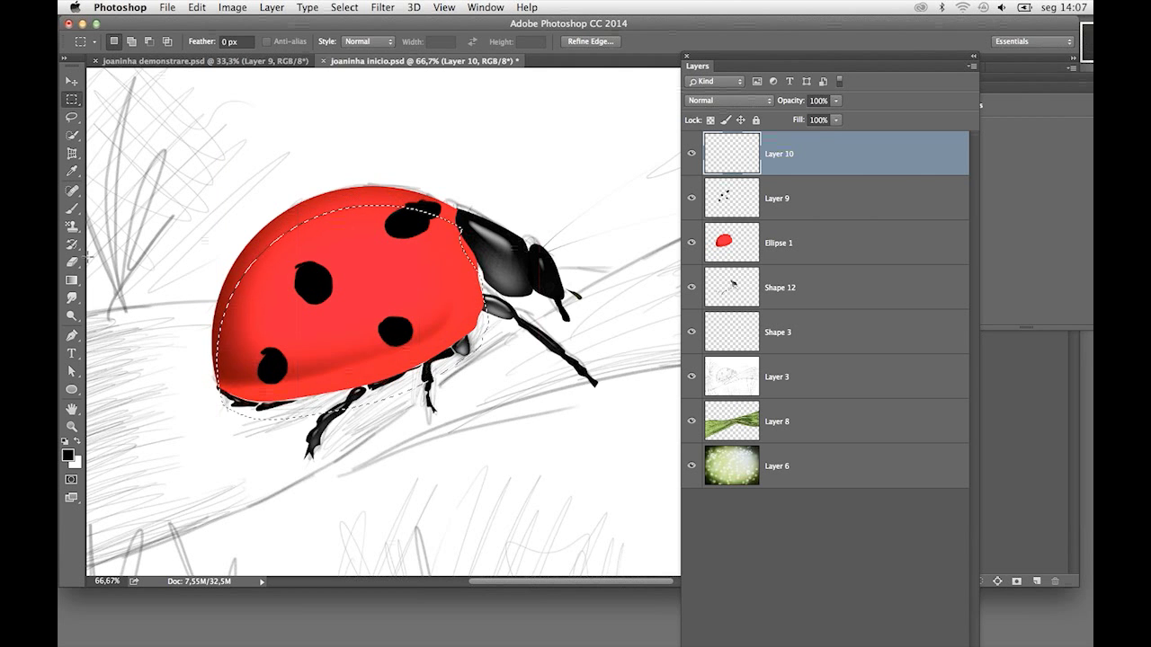
{"action": "left_click", "coordinate": [72, 209]}
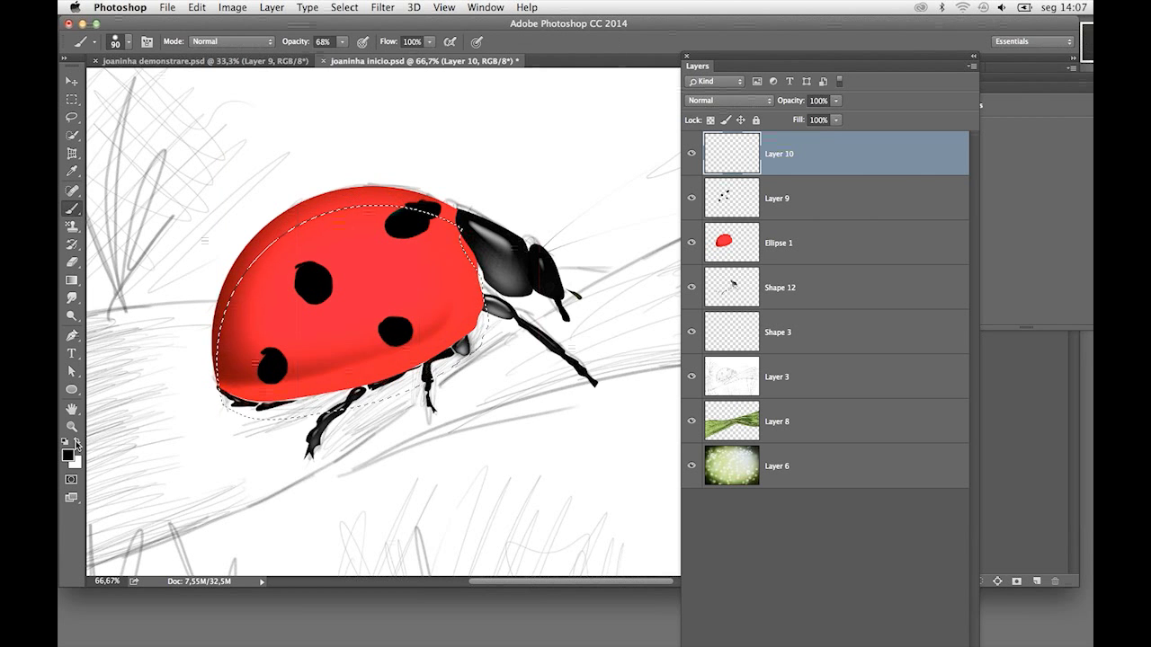
Enlarge the brush to 250, set paint opacity to 100%, and undo a stray white stroke
{"action": "left_click", "coordinate": [129, 43]}
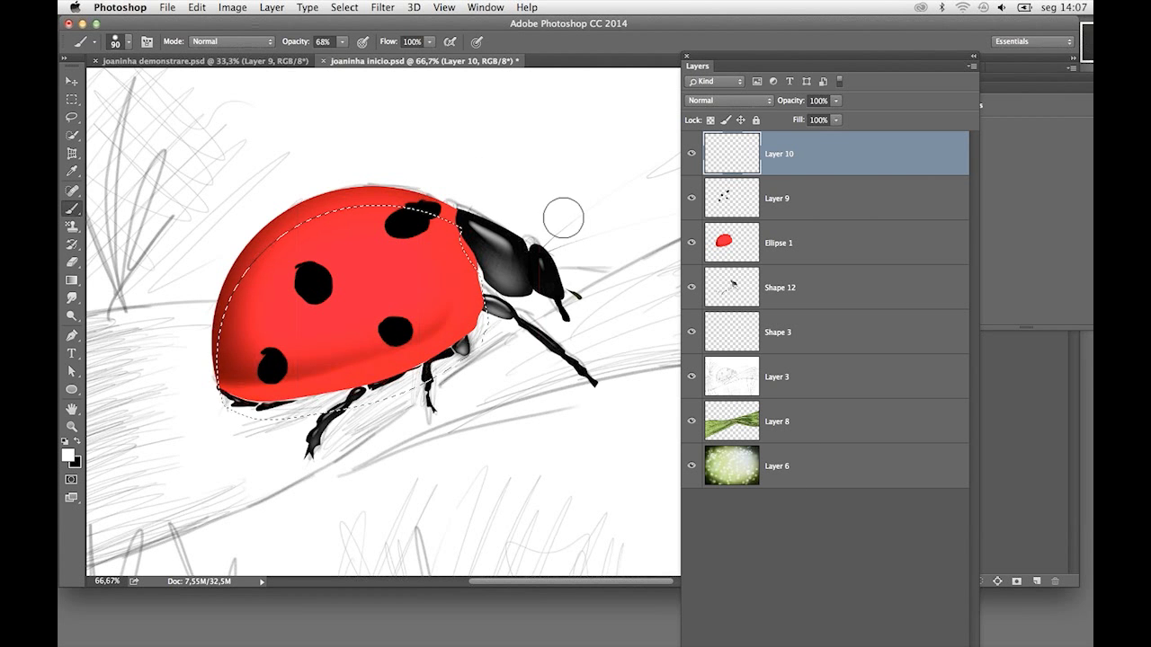
{"action": "key", "text": "bracketright"}
{"action": "key", "text": "bracketright"}
{"action": "key", "text": "bracketright"}
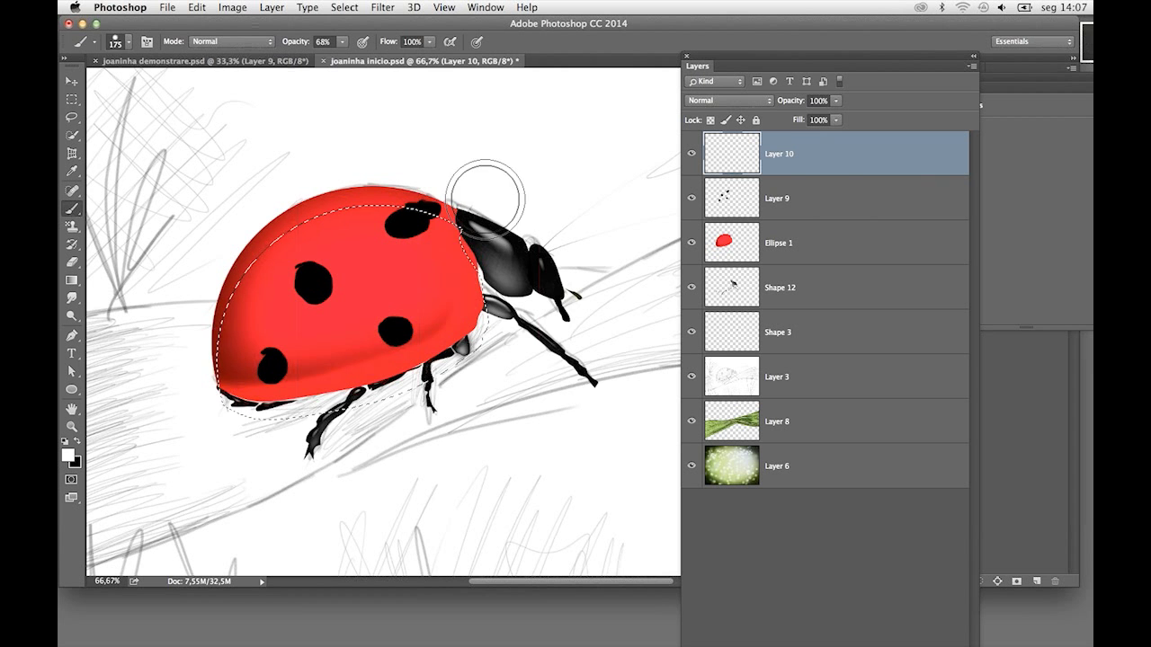
{"action": "key", "text": "bracketright"}
{"action": "key", "text": "bracketright"}
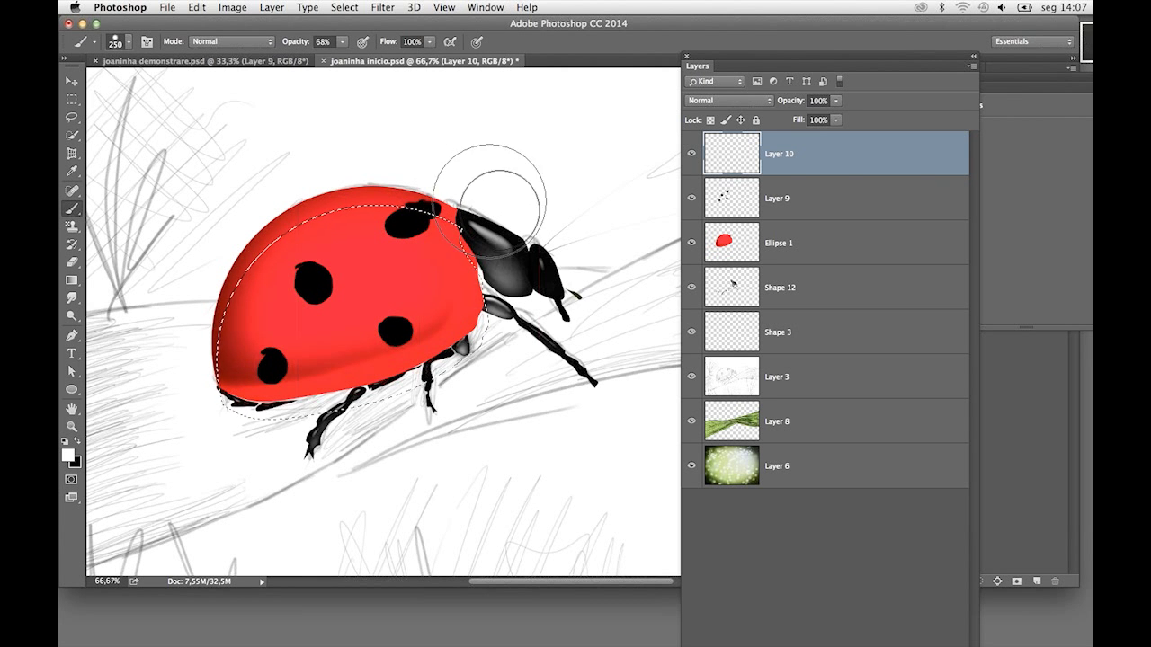
{"action": "left_click_drag", "start_coordinate": [474, 180], "coordinate": [482, 185]}
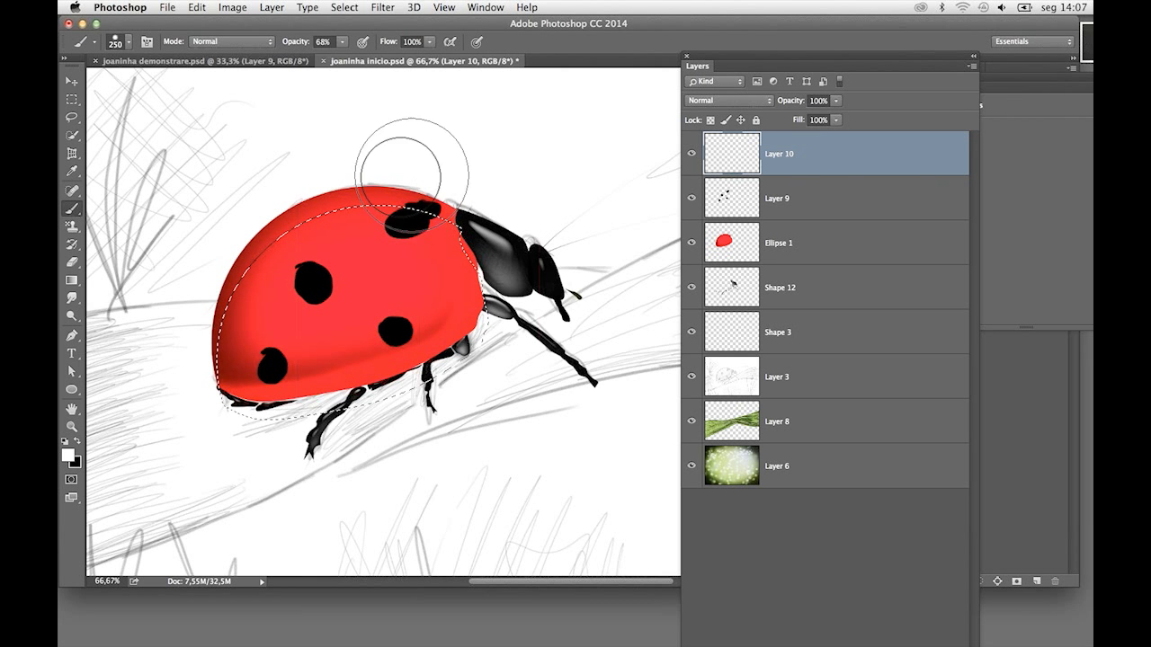
{"action": "left_click", "coordinate": [342, 43]}
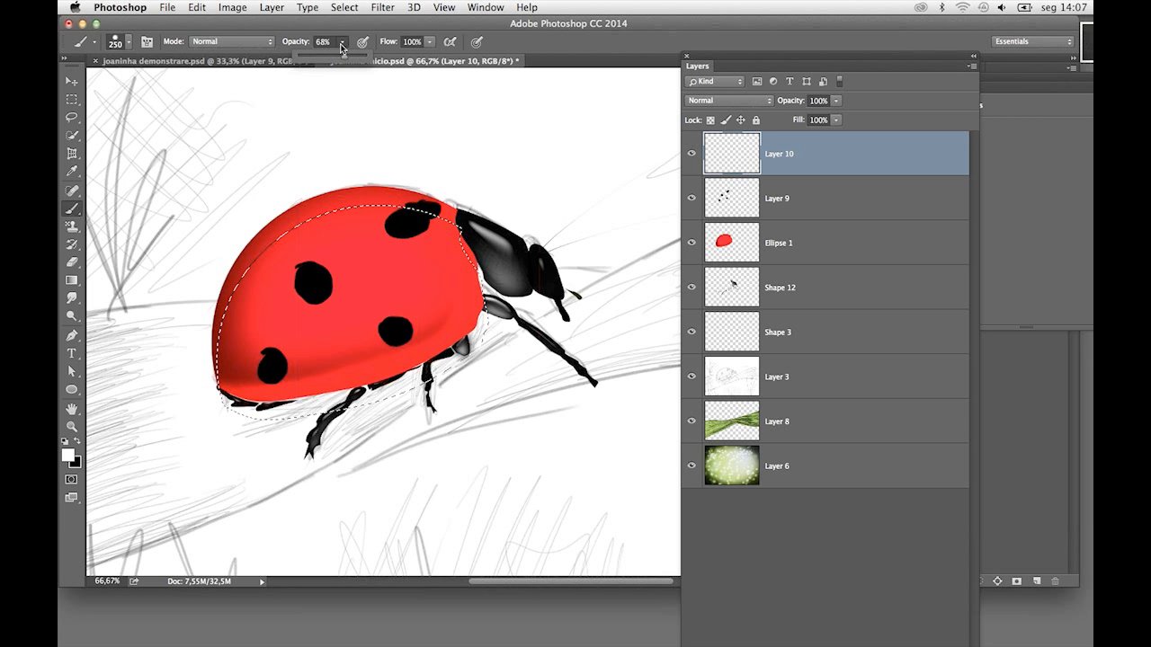
{"action": "left_click_drag", "start_coordinate": [347, 61], "coordinate": [369, 61]}
{"action": "left_click", "coordinate": [458, 241]}
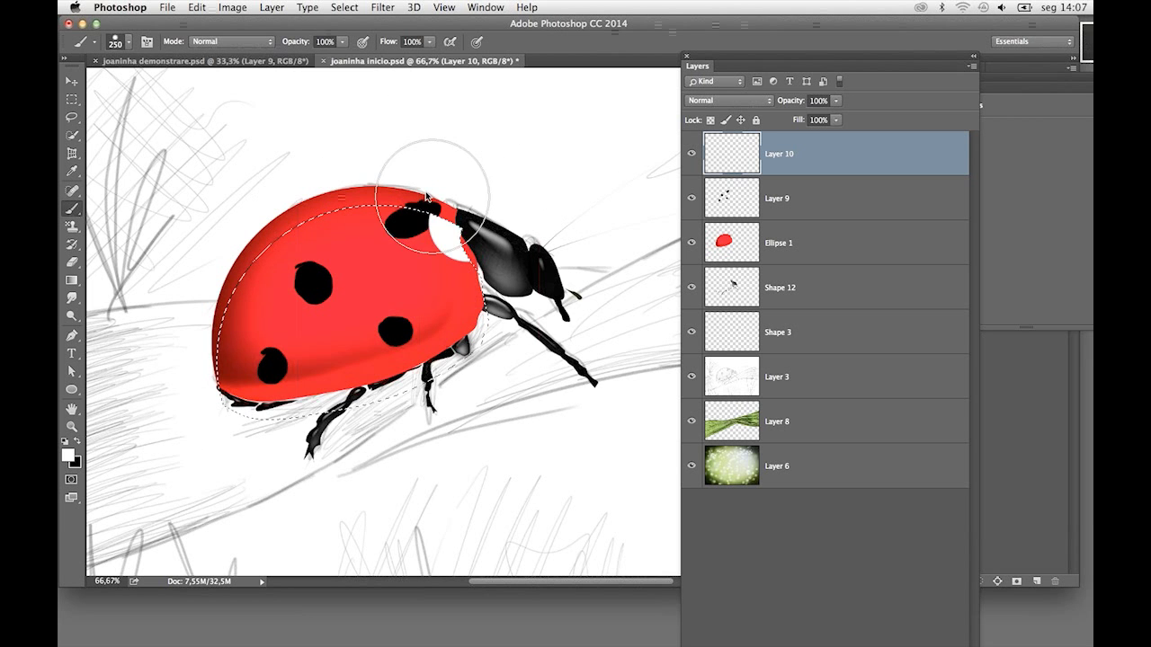
{"action": "key", "text": "ctrl+z"}
Paint a soft white gloss across the upper back, deselect, and fade Layer 10 to about 56%
{"action": "left_click", "coordinate": [129, 45]}
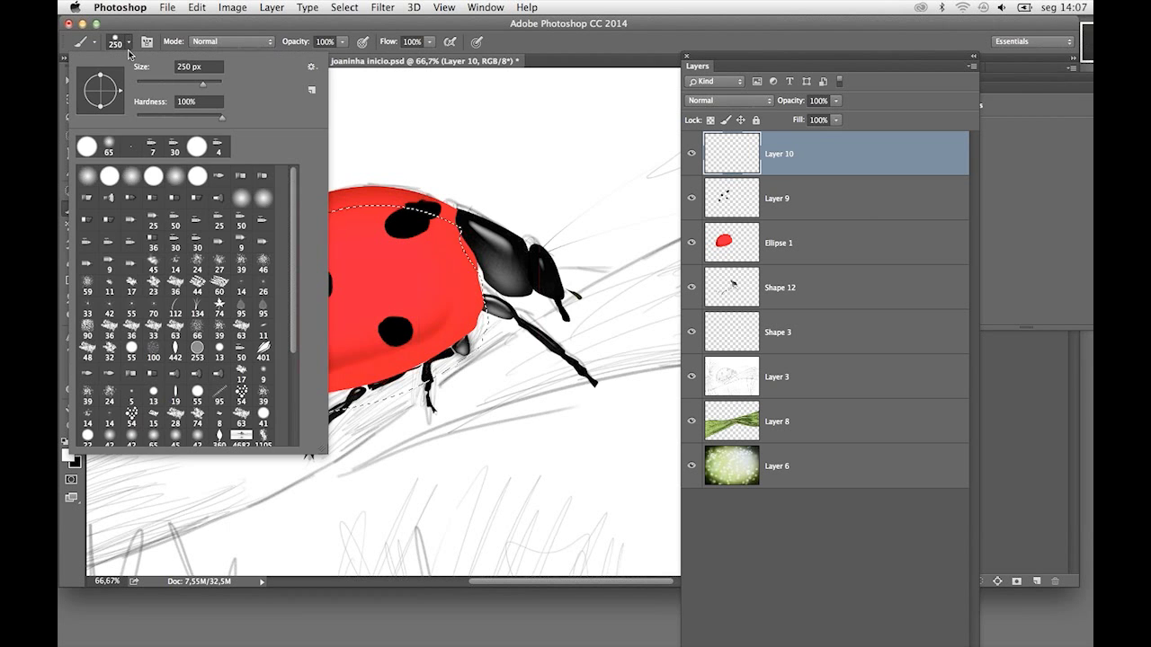
{"action": "left_click", "coordinate": [177, 173]}
{"action": "key", "text": "Return"}
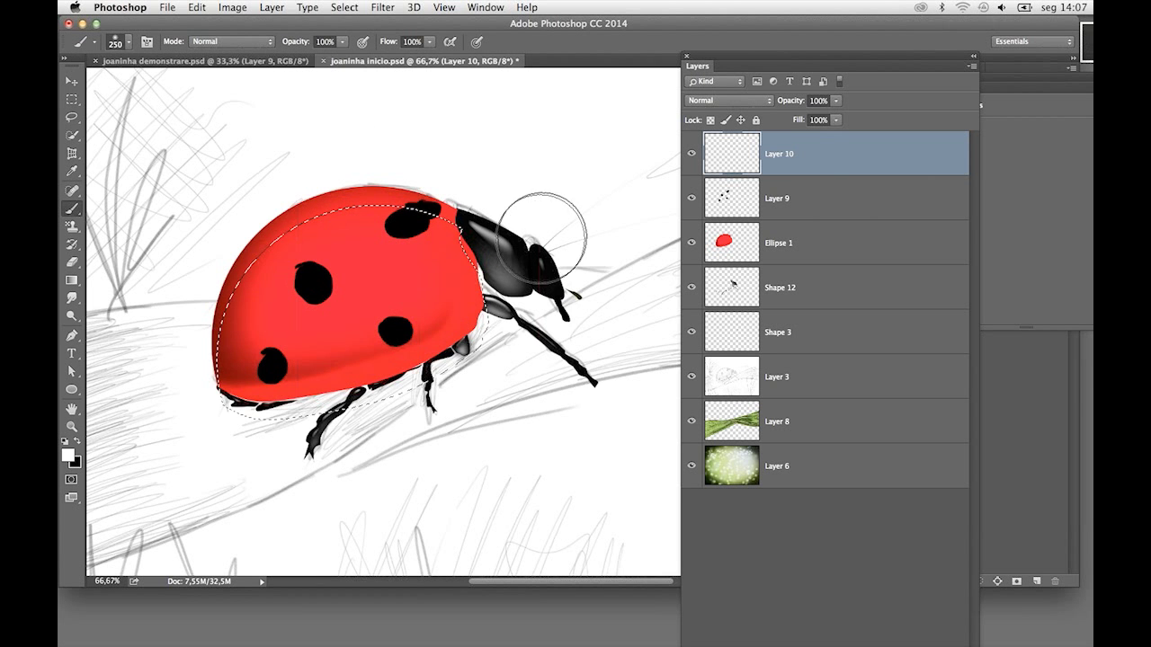
{"action": "key", "text": "bracketright"}
{"action": "key", "text": "bracketright"}
{"action": "key", "text": "bracketright"}
{"action": "key", "text": "bracketright"}
{"action": "key", "text": "bracketright"}
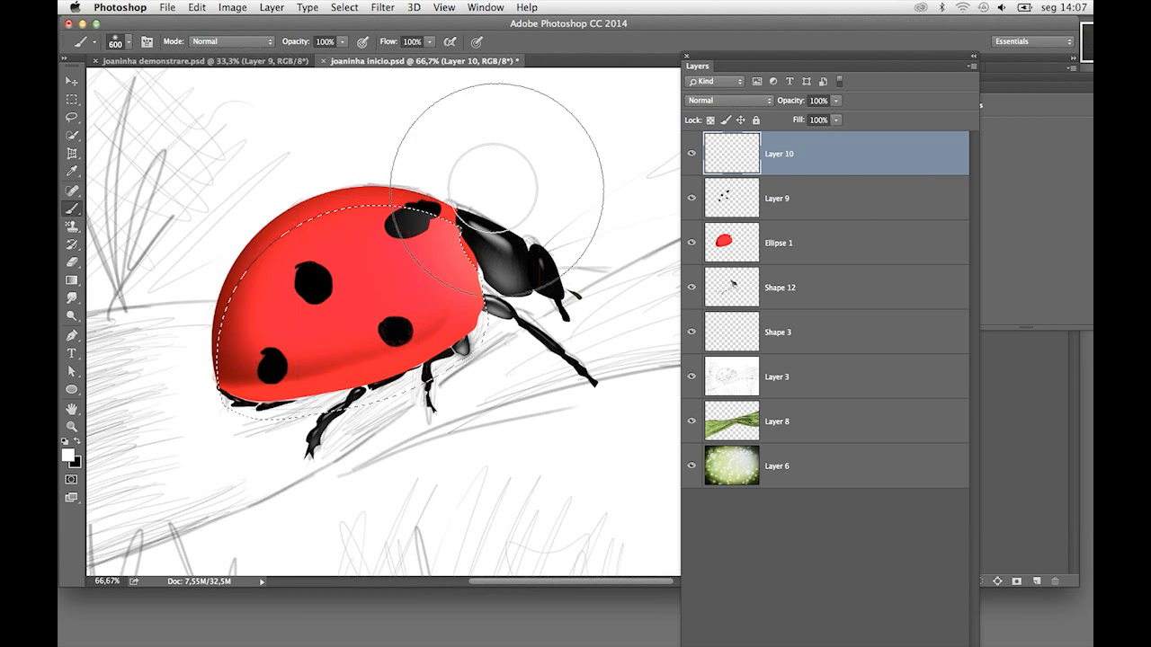
{"action": "mouse_move", "coordinate": [503, 198]}
{"action": "left_mouse_down"}
{"action": "mouse_move", "coordinate": [279, 130]}
{"action": "mouse_move", "coordinate": [390, 117]}
{"action": "left_mouse_up"}
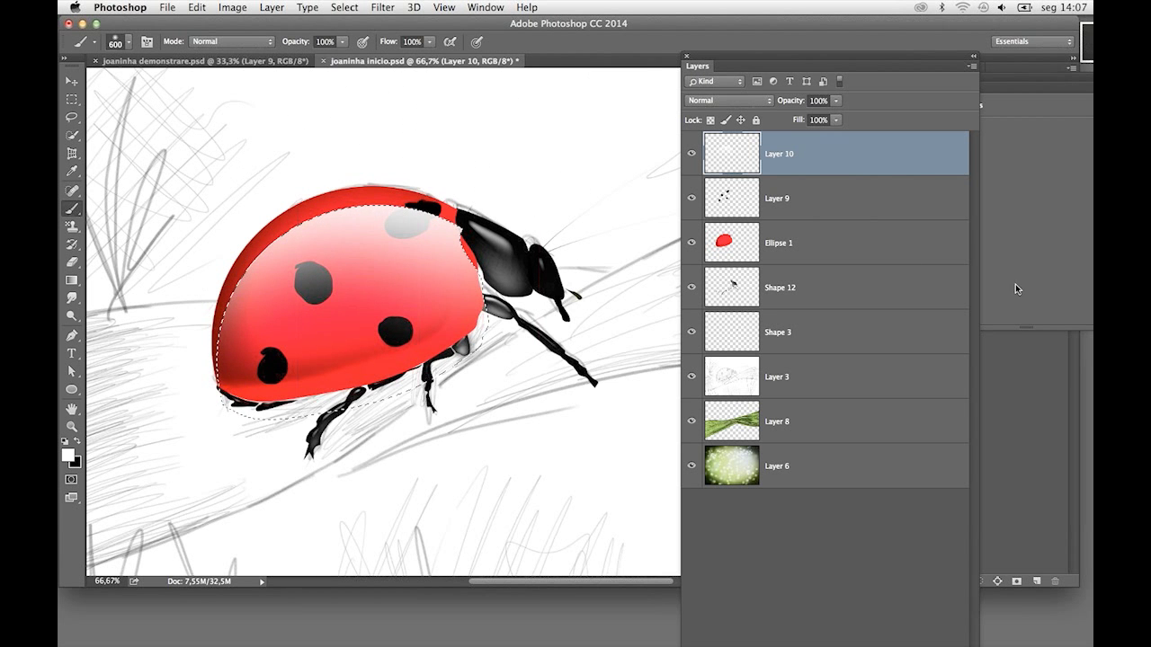
{"action": "key", "text": "ctrl+d"}
{"action": "left_click", "coordinate": [837, 120]}
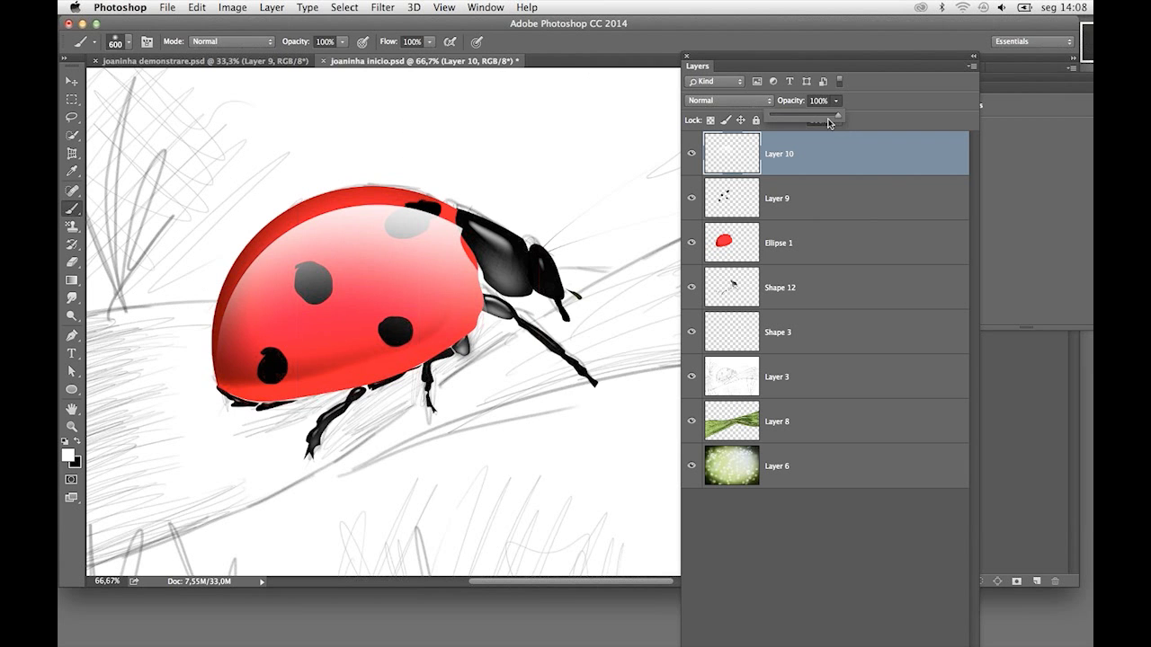
{"action": "left_click_drag", "start_coordinate": [836, 117], "coordinate": [814, 111]}
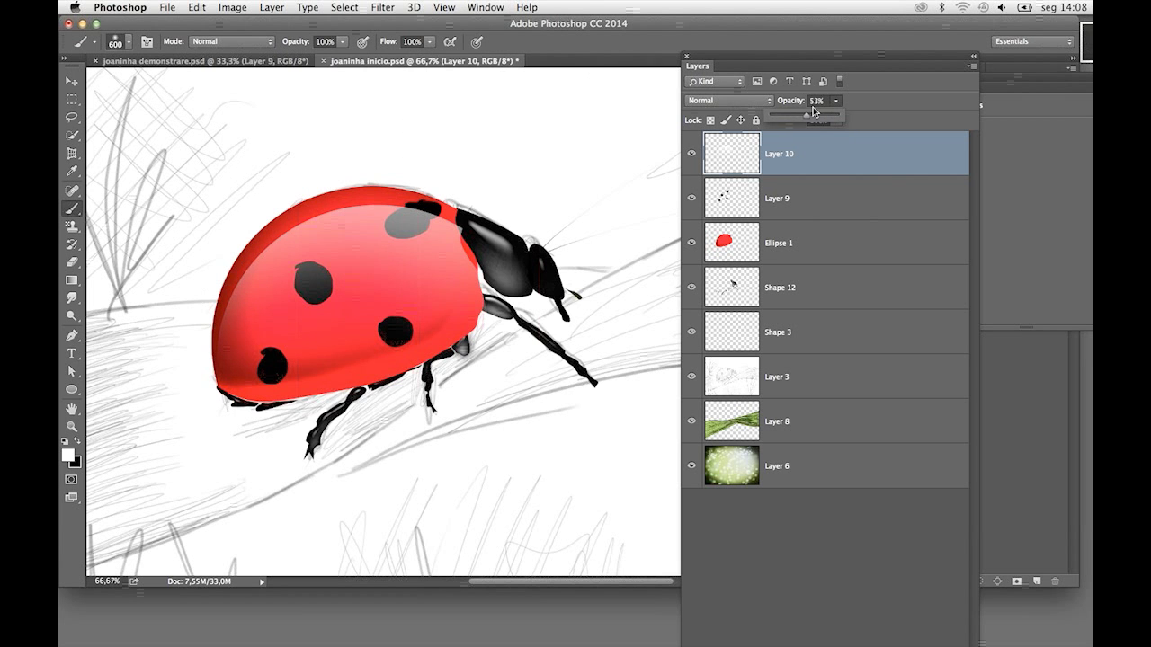
Erase the white highlight strokes over the ladybug's head with a 150 eraser
{"action": "left_click", "coordinate": [71, 262]}
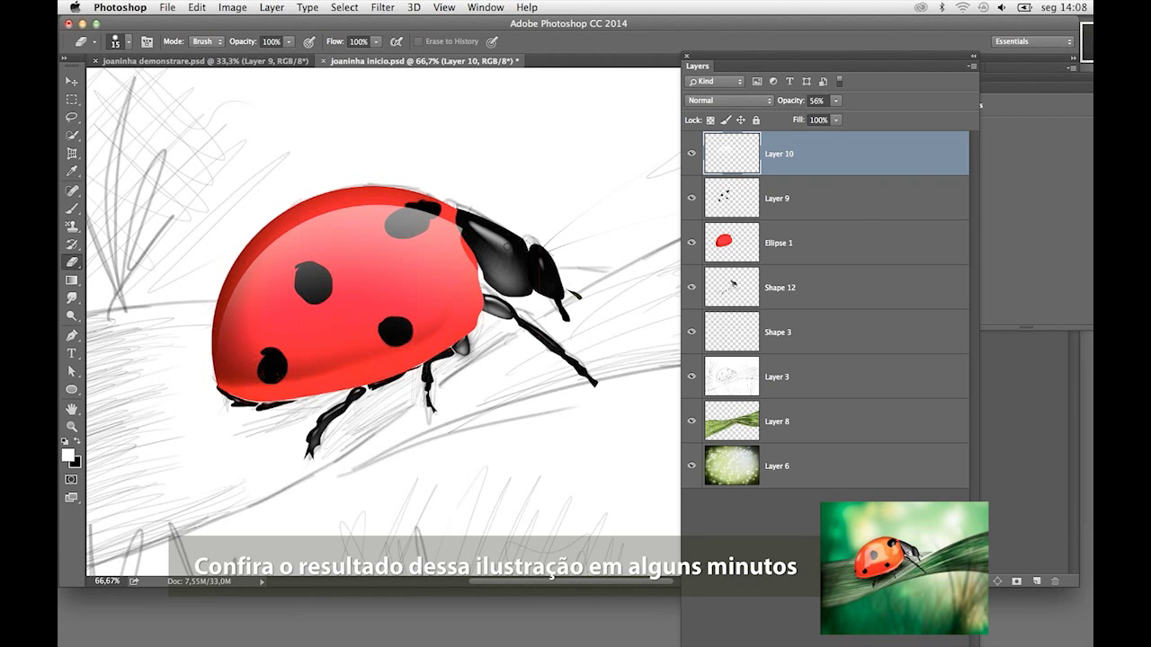
{"action": "key", "text": "ctrl+z"}
{"action": "key", "text": "bracketright"}
{"action": "key", "text": "bracketright"}
{"action": "key", "text": "bracketright"}
{"action": "key", "text": "bracketright"}
{"action": "key", "text": "bracketright"}
{"action": "key", "text": "bracketright"}
{"action": "key", "text": "bracketright"}
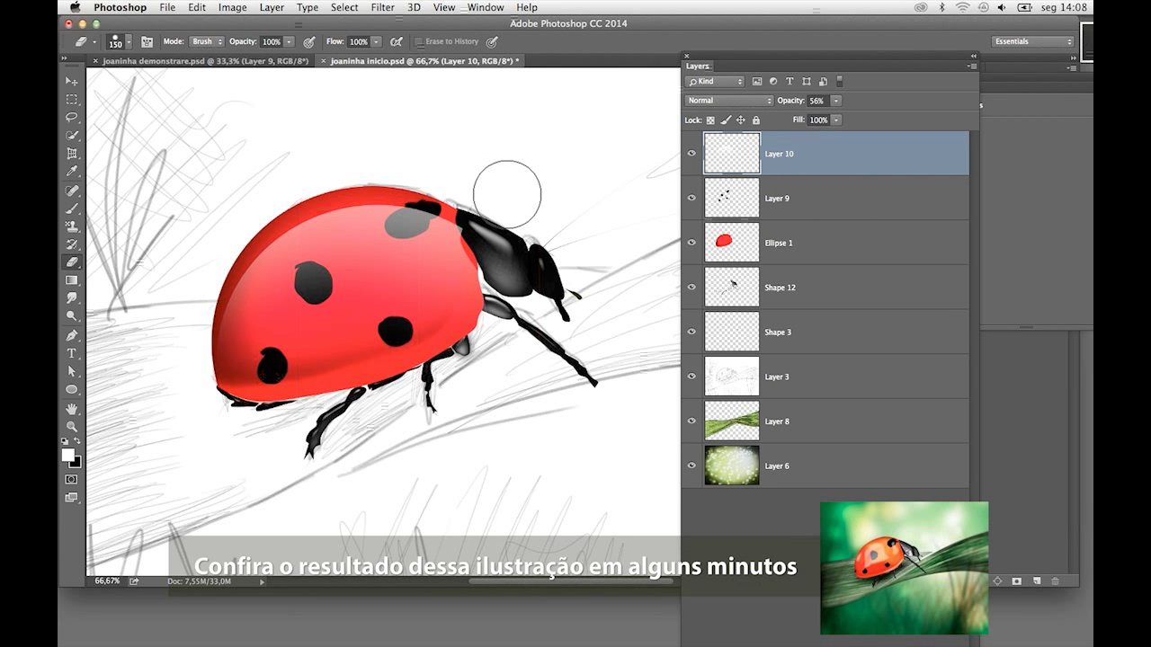
{"action": "key", "text": "bracketright"}
{"action": "key", "text": "bracketright"}
{"action": "left_click_drag", "start_coordinate": [497, 267], "coordinate": [493, 225]}
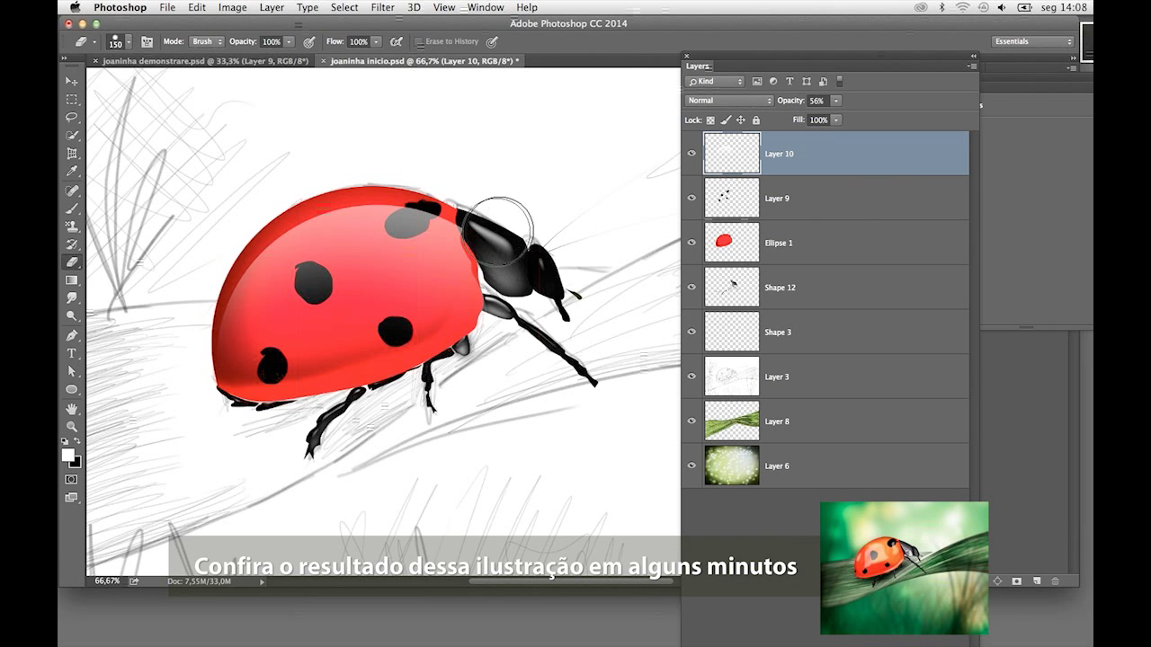
{"action": "left_click", "coordinate": [123, 47]}
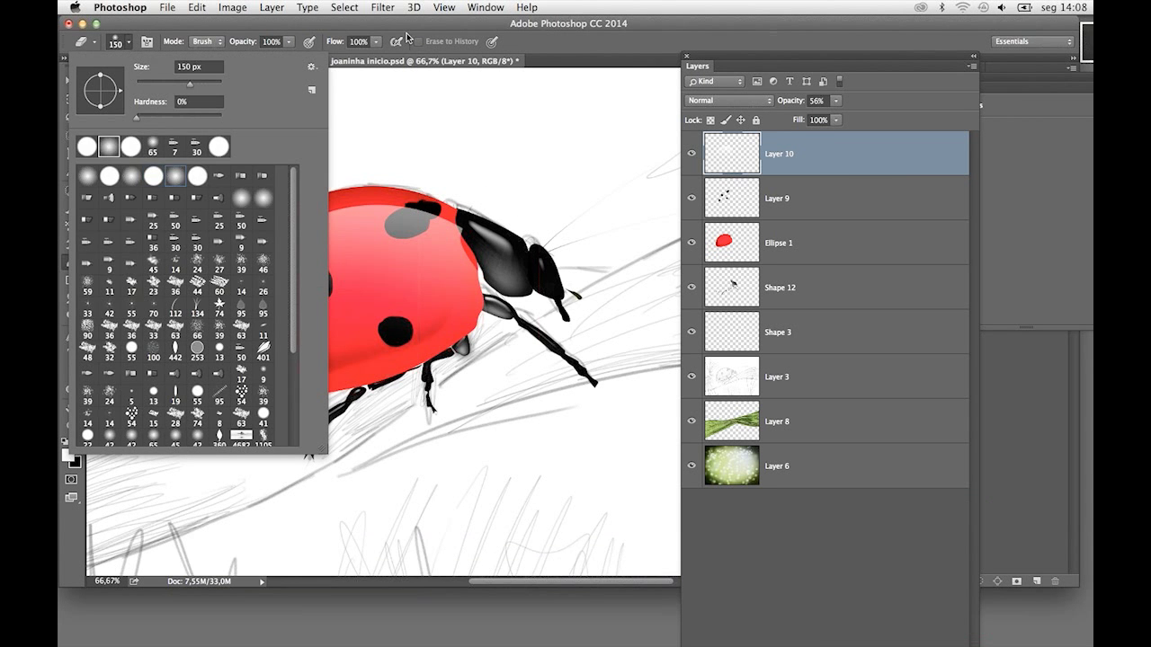
{"action": "left_click", "coordinate": [438, 84]}
{"action": "left_click_drag", "start_coordinate": [521, 260], "coordinate": [490, 220]}
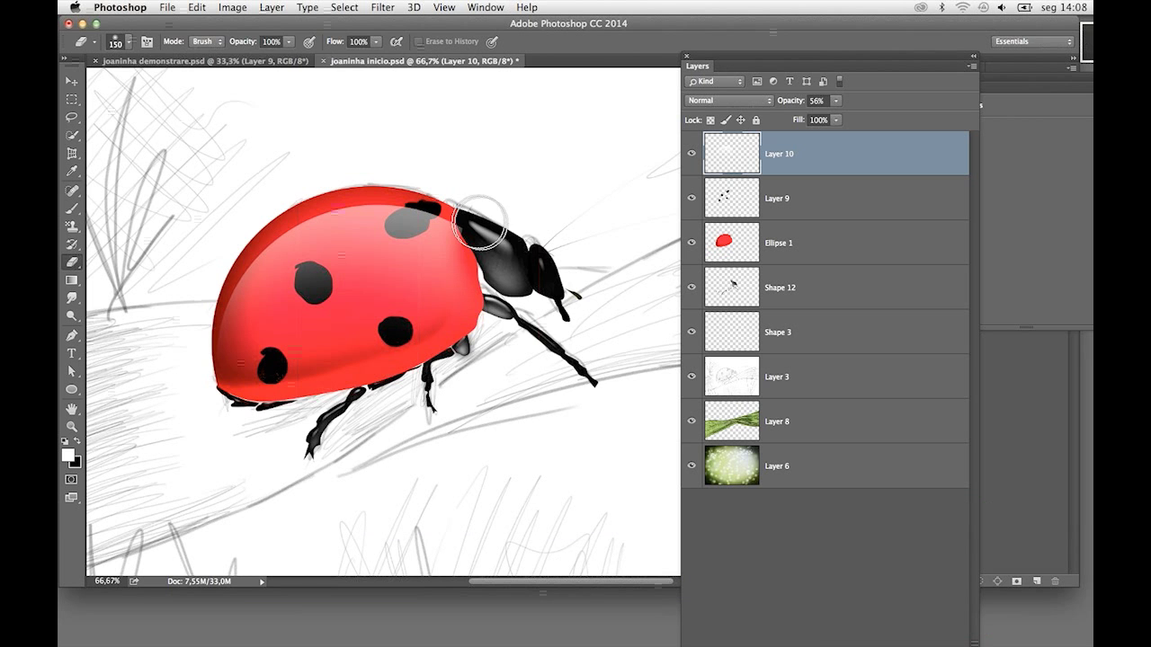
Nudge the highlight strokes slightly with the Move tool and select Shape 12
{"action": "left_click", "coordinate": [71, 81]}
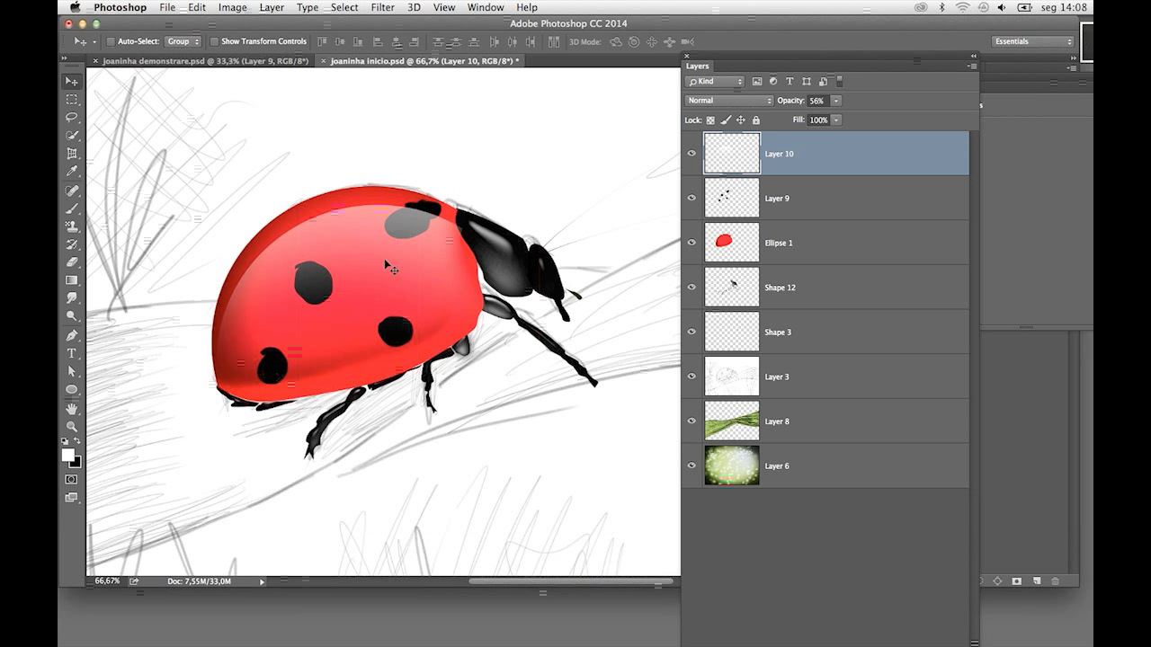
{"action": "left_click_drag", "start_coordinate": [376, 245], "coordinate": [379, 249]}
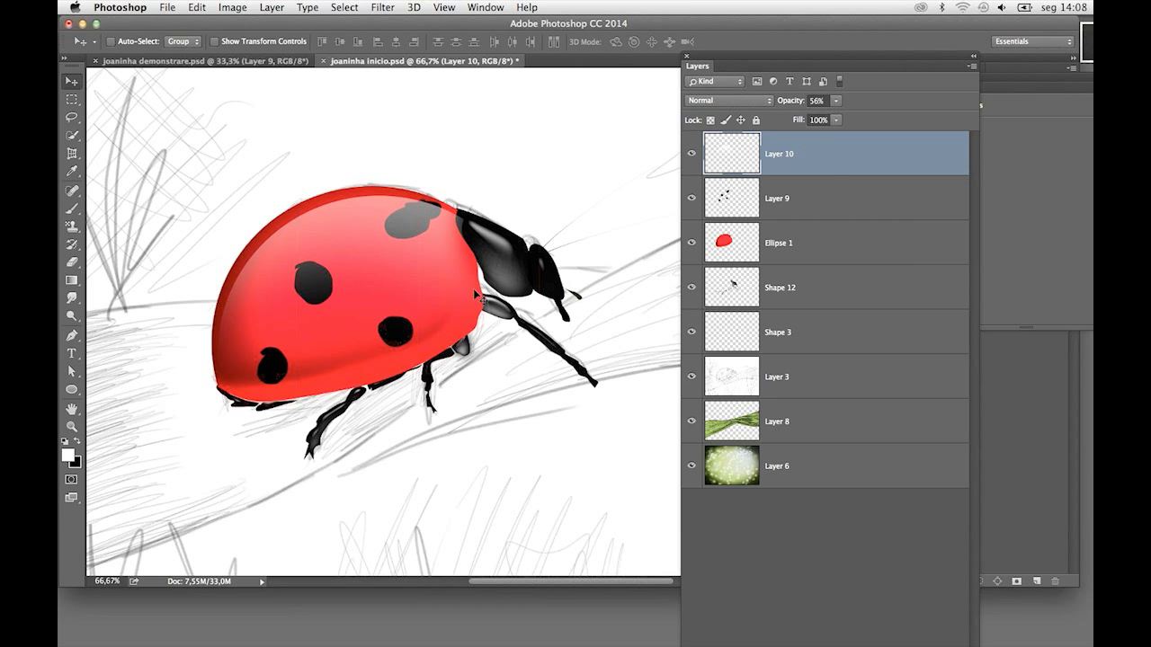
{"action": "left_click", "coordinate": [827, 293]}
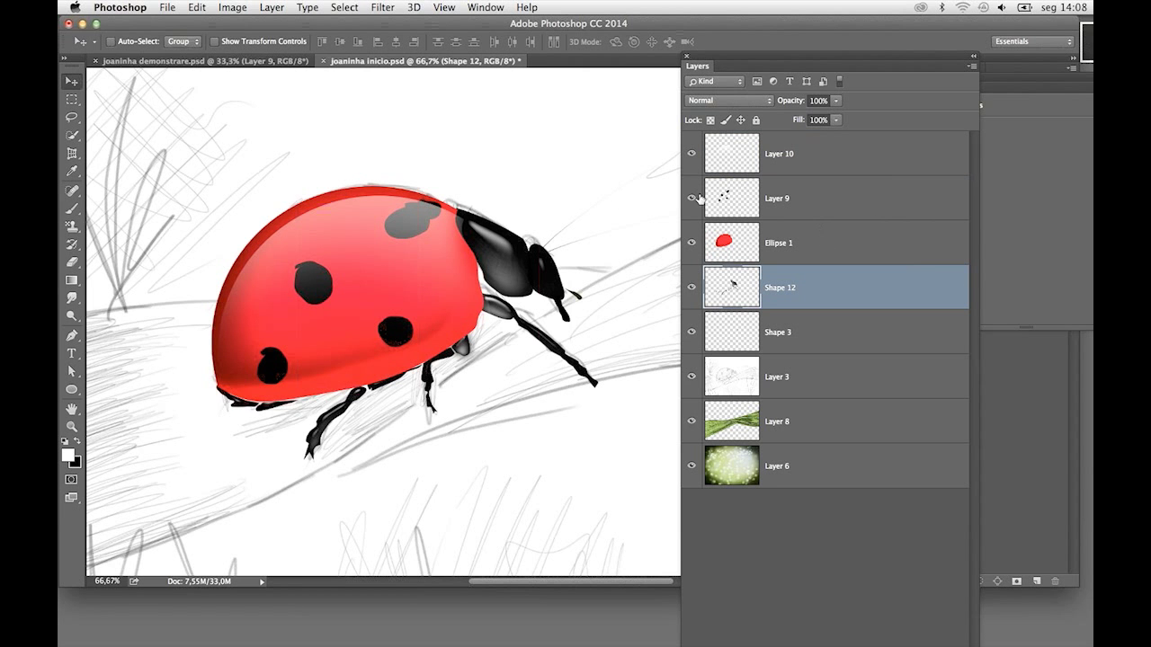
Merge the ladybug layers from Shape 12 through Layer 10 into one visible layer
{"action": "left_click", "coordinate": [840, 163], "text": "shift"}
{"action": "key", "text": "ctrl+e"}
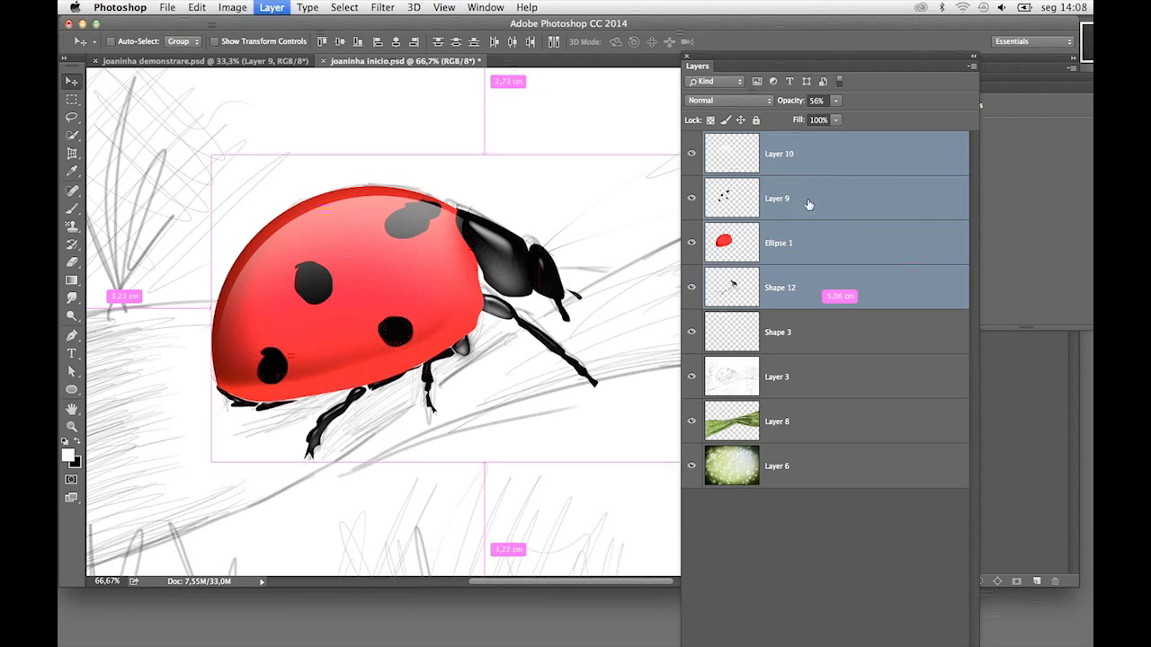
{"action": "left_click", "coordinate": [692, 154]}
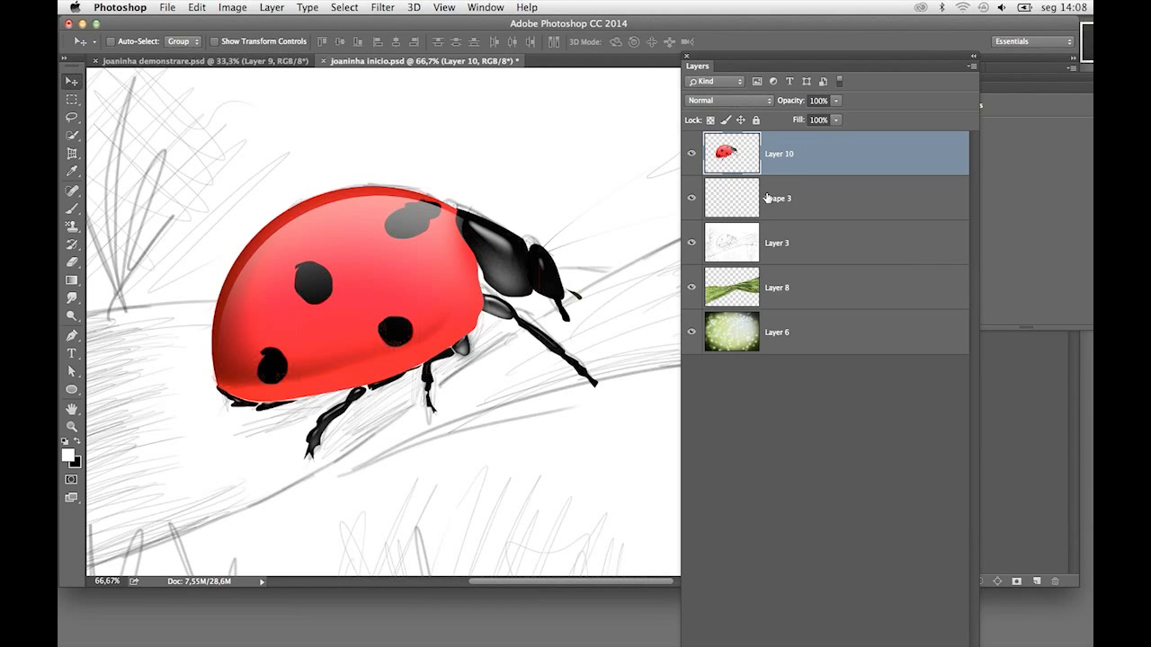
Apply the Sketch > Chrome filter to the merged ladybug with adjusted detail
{"action": "left_click", "coordinate": [387, 9]}
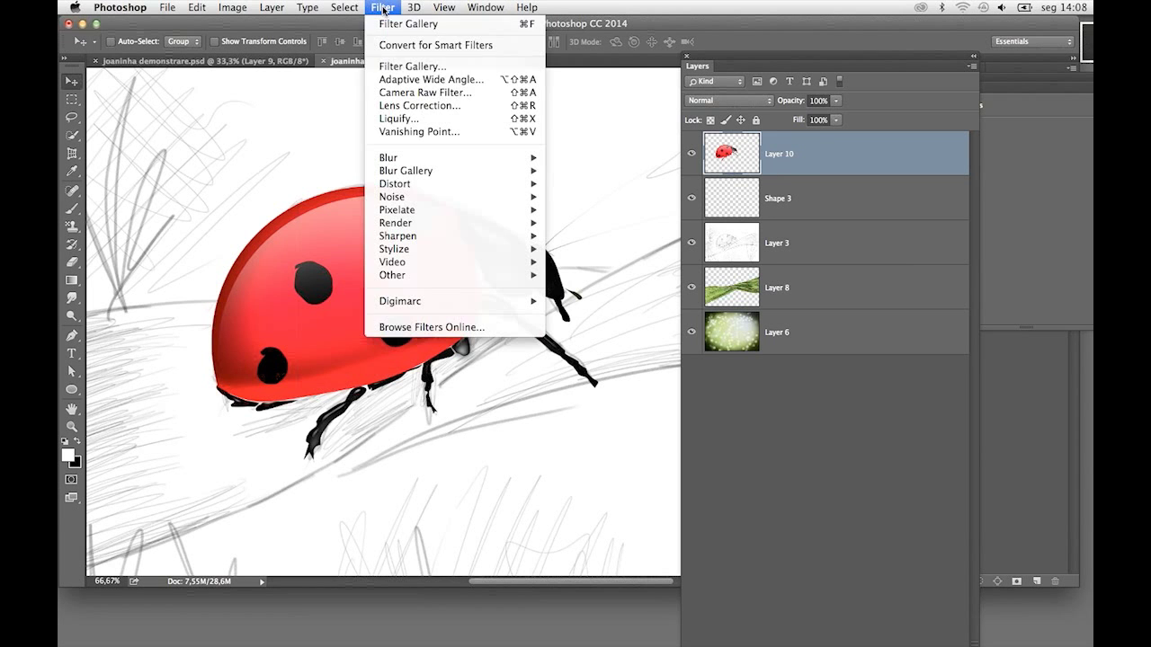
{"action": "left_click", "coordinate": [410, 66]}
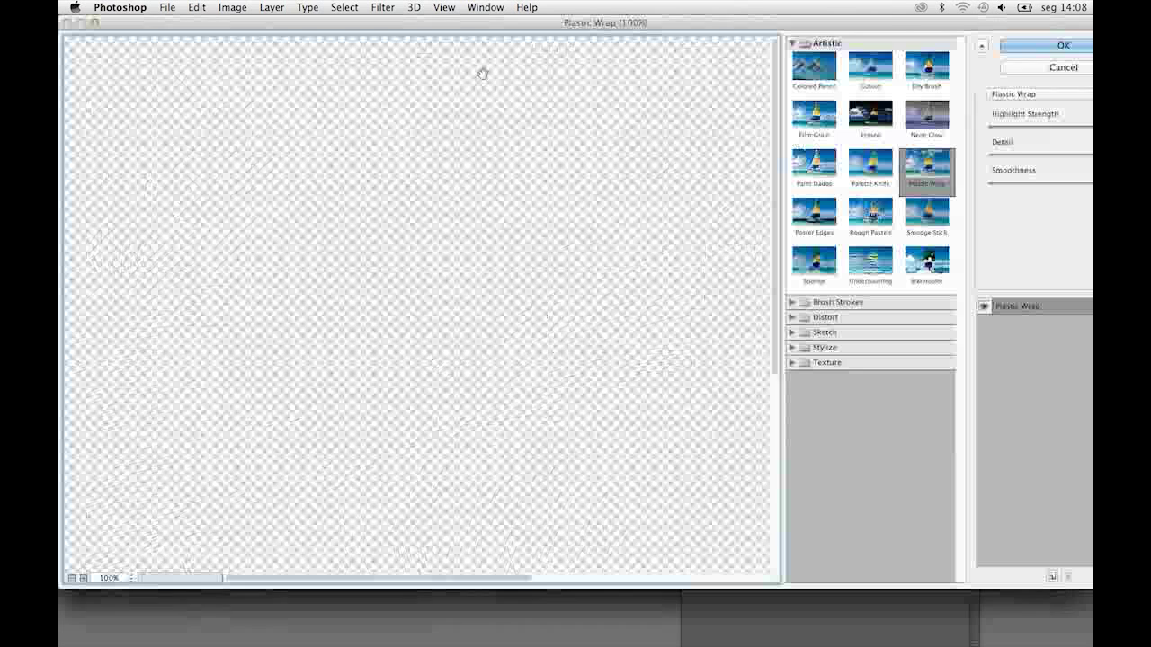
{"action": "scroll", "coordinate": [472, 159], "scroll_direction": "down", "scroll_amount": 3}
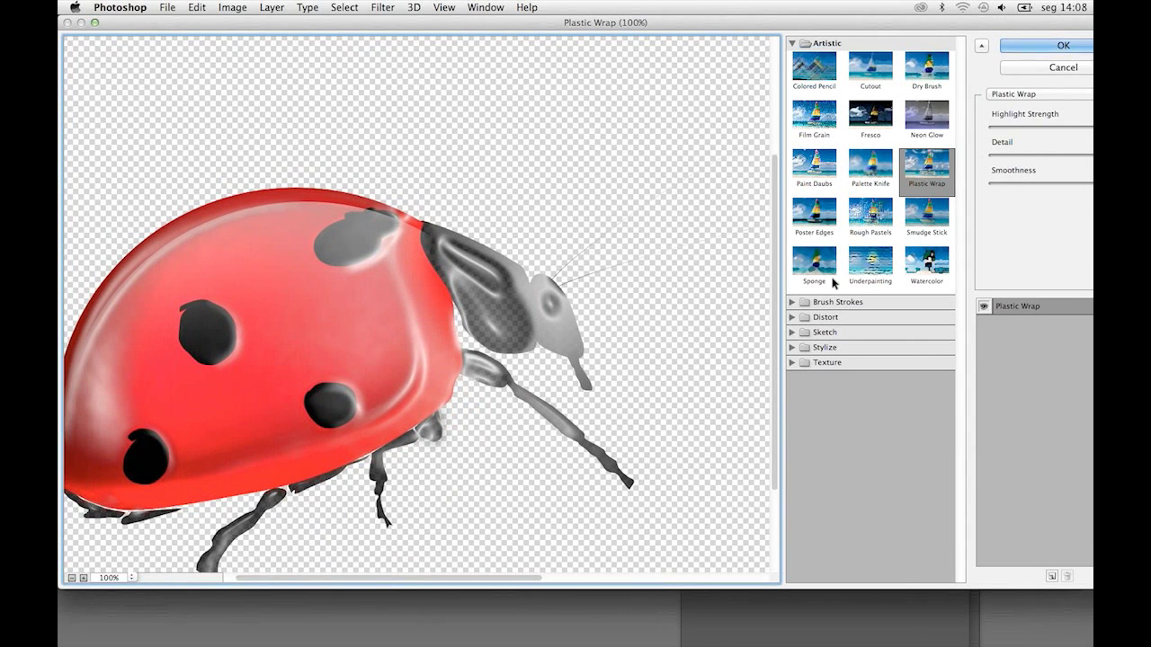
{"action": "left_click", "coordinate": [792, 333]}
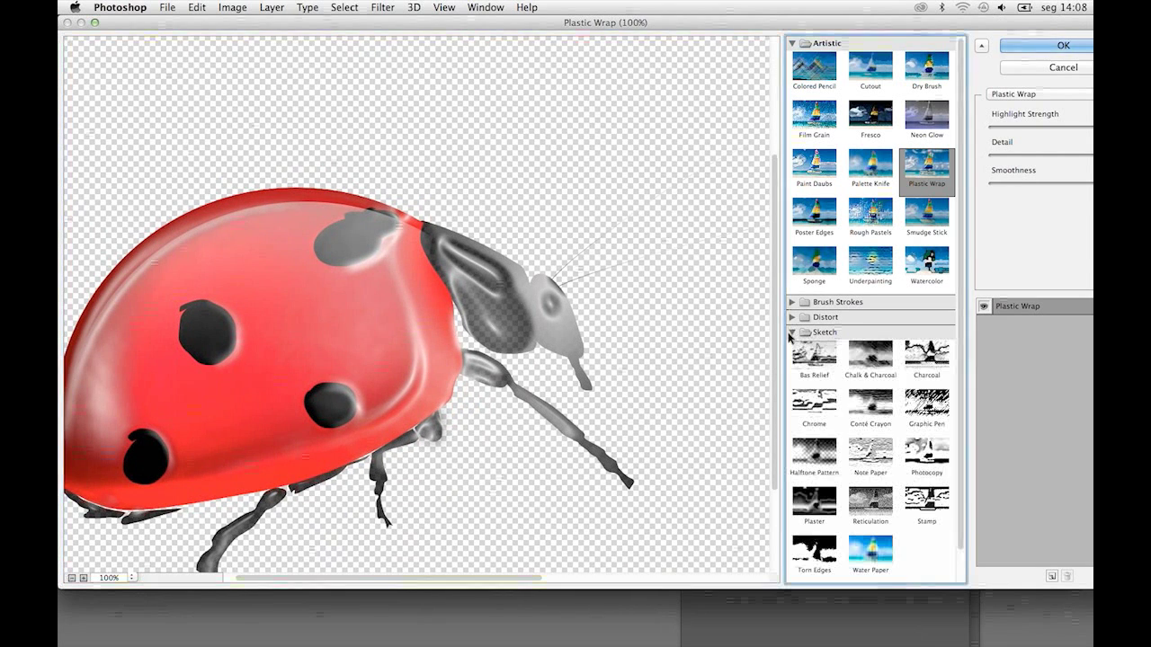
{"action": "left_click", "coordinate": [813, 406]}
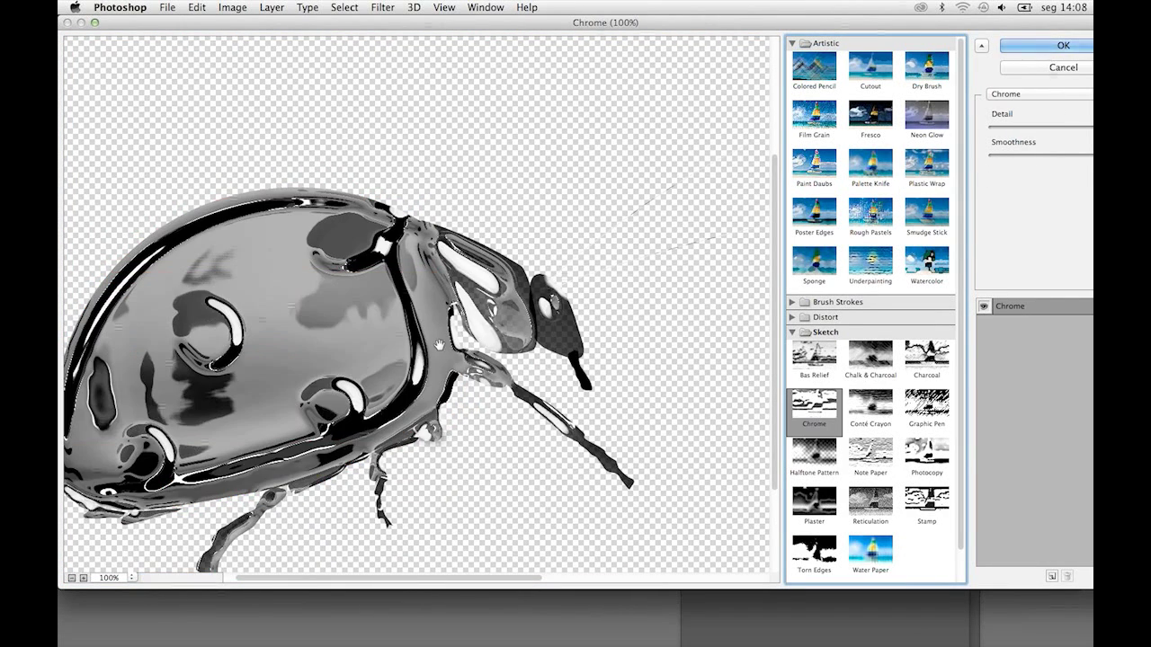
{"action": "mouse_move", "coordinate": [1074, 126]}
{"action": "left_mouse_down"}
{"action": "mouse_move", "coordinate": [1086, 125]}
{"action": "mouse_move", "coordinate": [1028, 126]}
{"action": "mouse_move", "coordinate": [1089, 127]}
{"action": "mouse_move", "coordinate": [1089, 153]}
{"action": "left_mouse_up"}
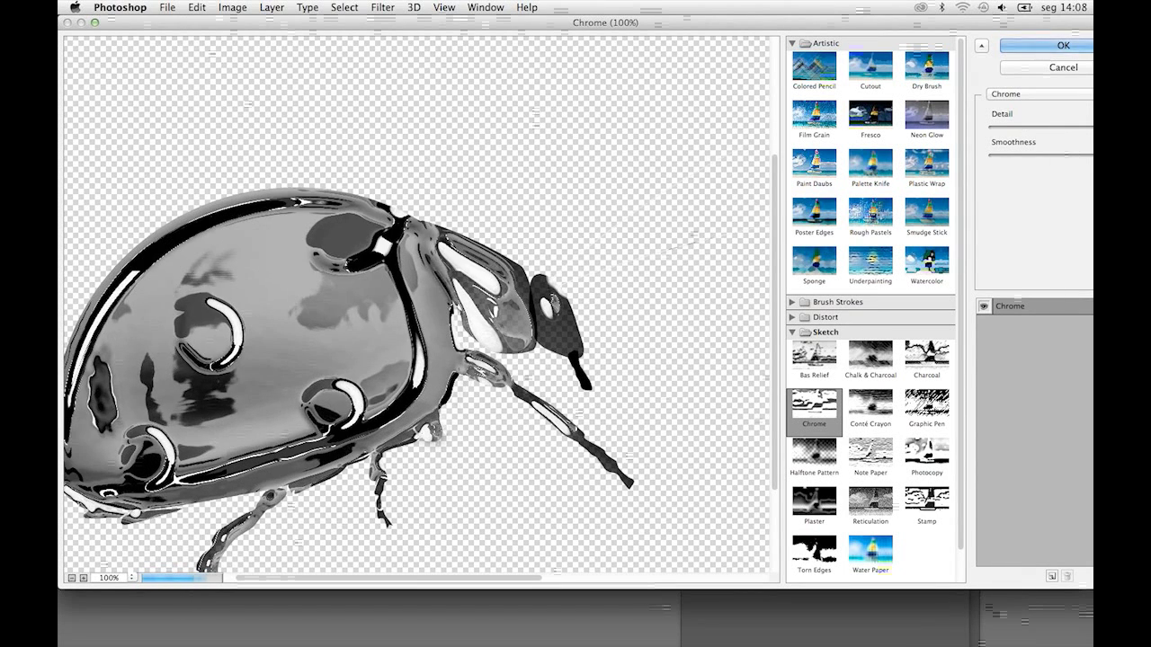
{"action": "left_click", "coordinate": [1051, 46]}
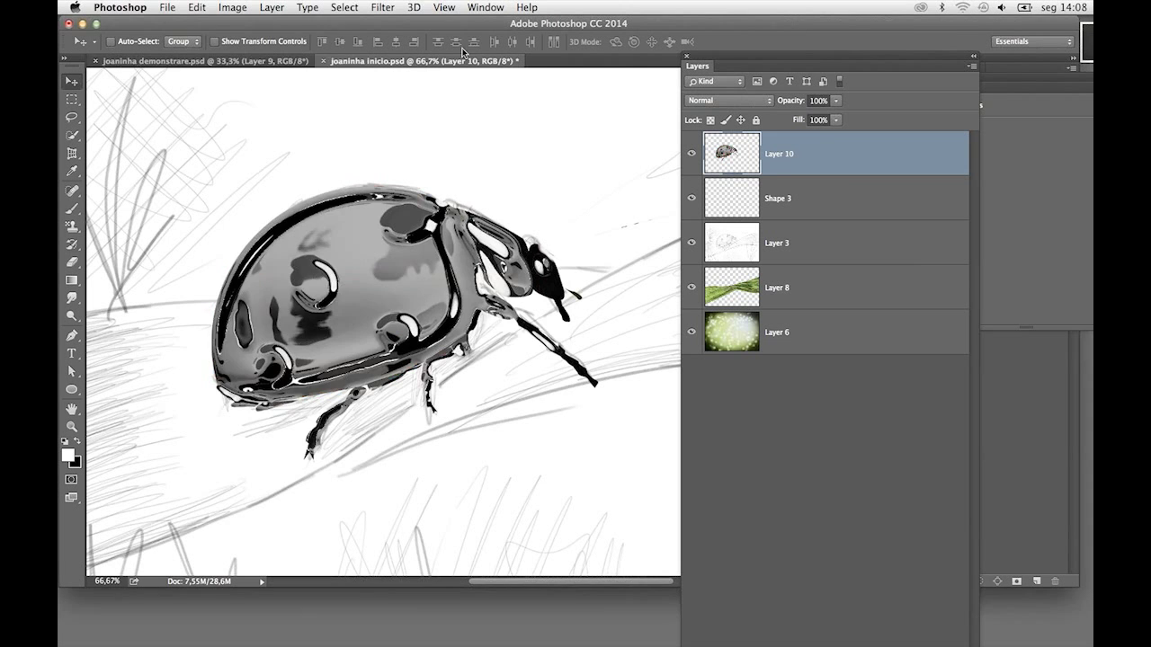
Fade the Chrome filter to Overlay mode at 72% opacity and inspect the glossy ladybug
{"action": "left_click", "coordinate": [195, 10]}
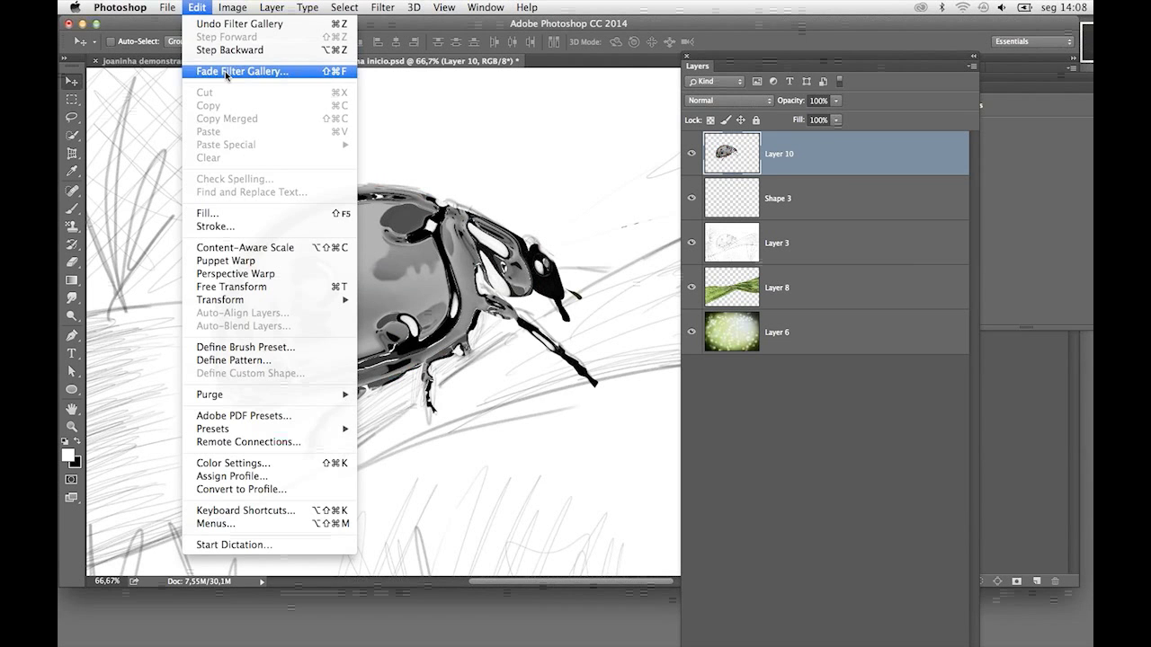
{"action": "left_click", "coordinate": [277, 71]}
{"action": "left_click", "coordinate": [778, 383]}
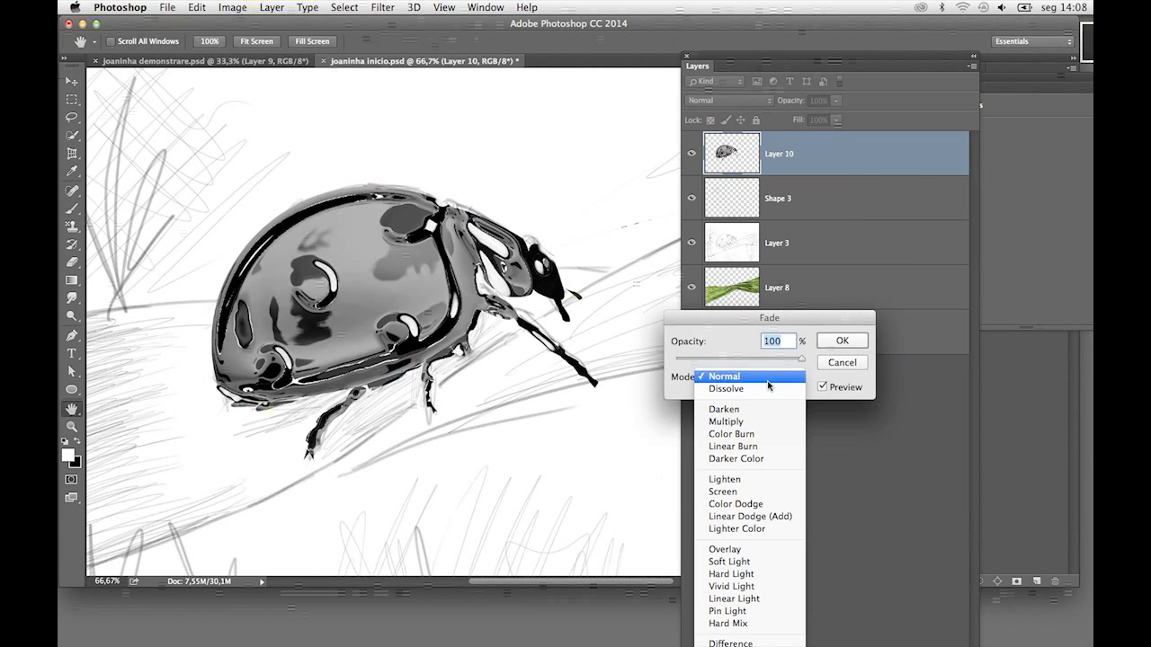
{"action": "left_click", "coordinate": [727, 549]}
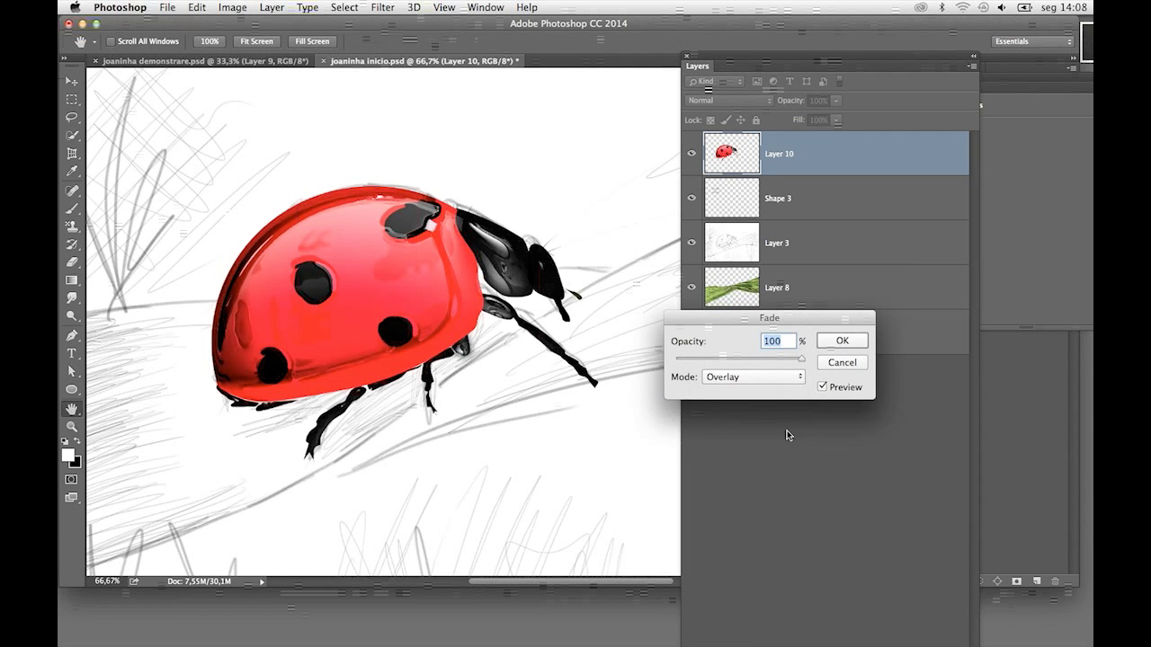
{"action": "mouse_move", "coordinate": [802, 358]}
{"action": "left_mouse_down"}
{"action": "mouse_move", "coordinate": [767, 361]}
{"action": "mouse_move", "coordinate": [777, 363]}
{"action": "left_mouse_up"}
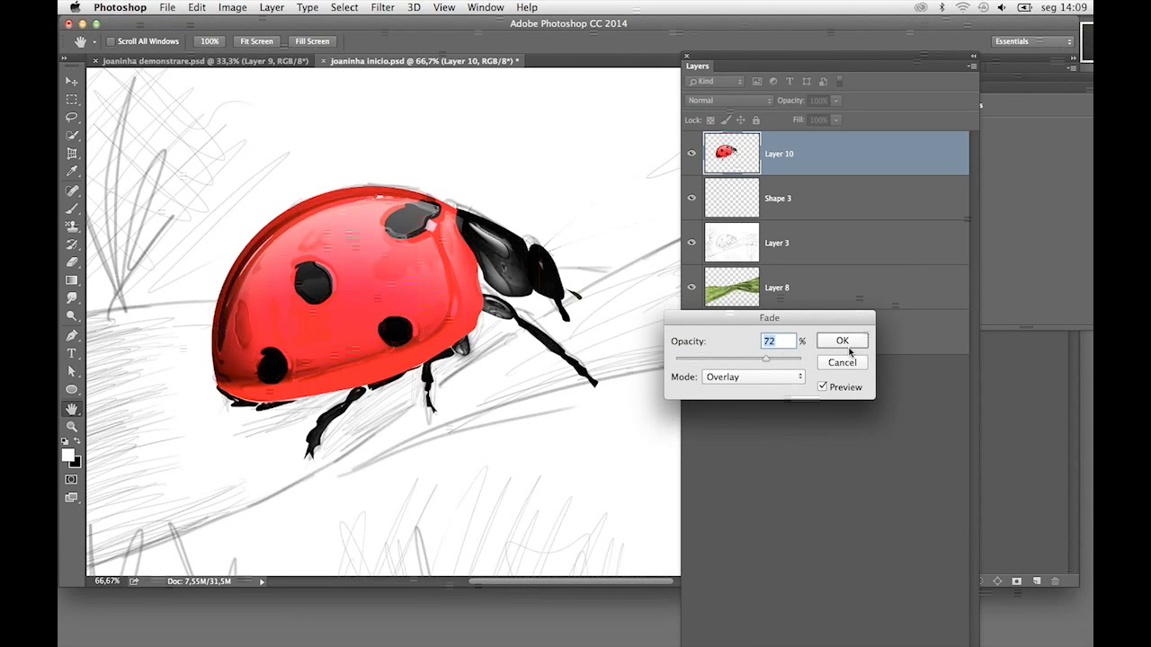
{"action": "left_click", "coordinate": [842, 341]}
{"action": "key", "text": "v"}
{"action": "key", "text": "super+plus"}
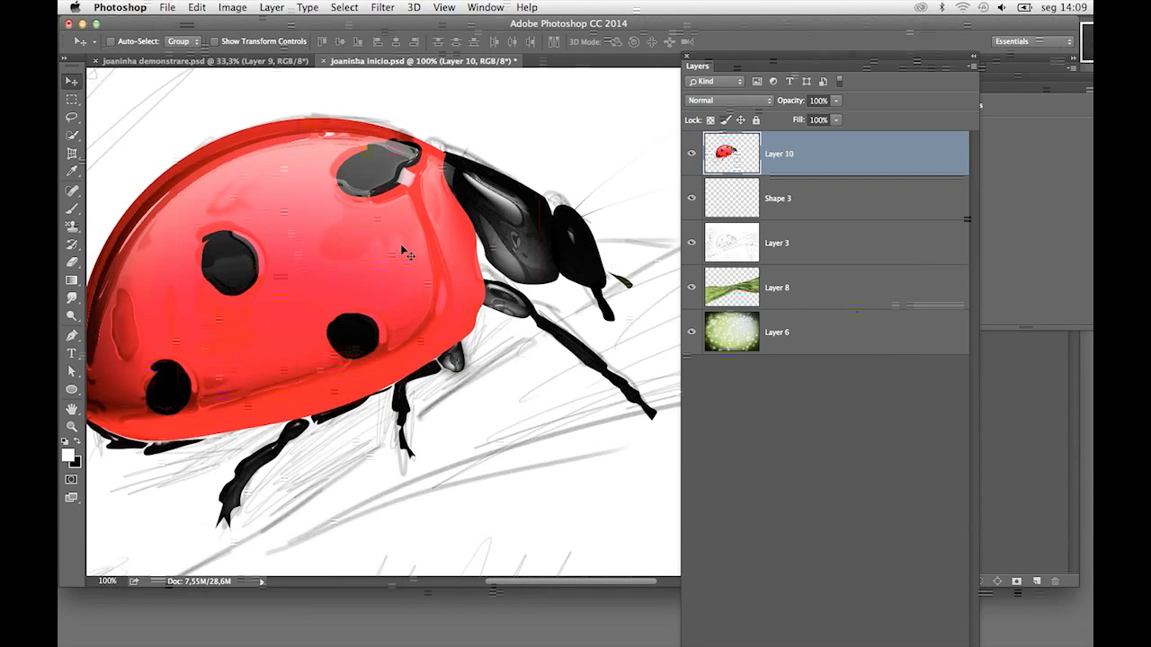
{"action": "key", "text": "super+minus"}
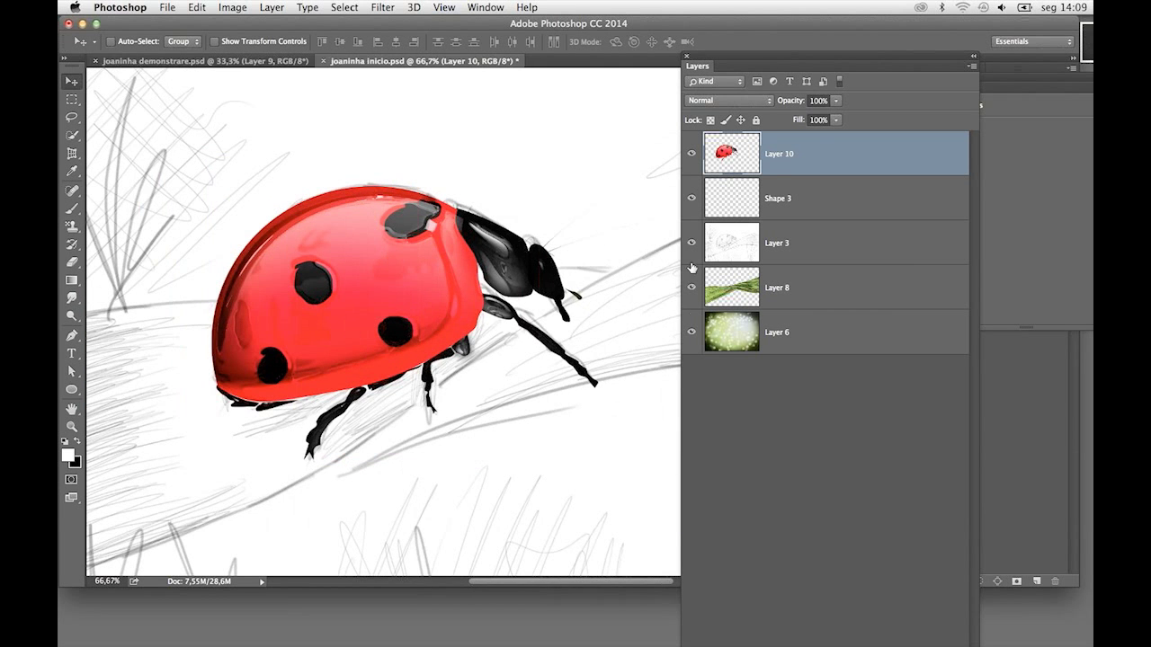
Hide the Layer 3 pencil sketch and shift the ladybug left and slightly lower on the blade
{"action": "left_click", "coordinate": [692, 245]}
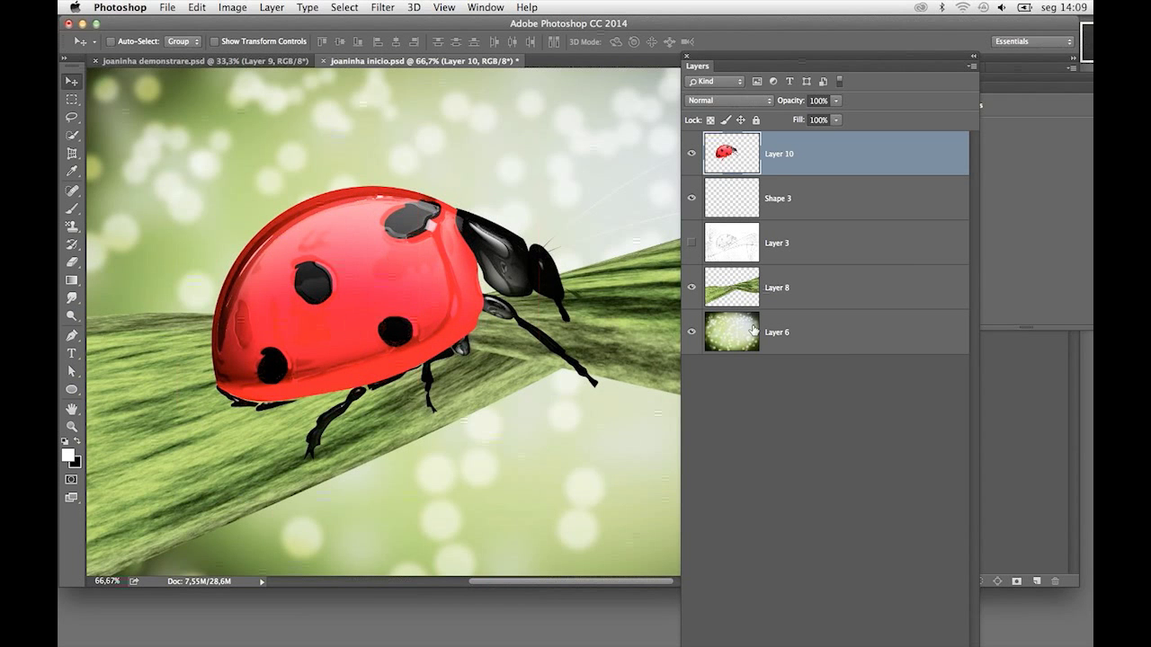
{"action": "key", "text": "super+minus"}
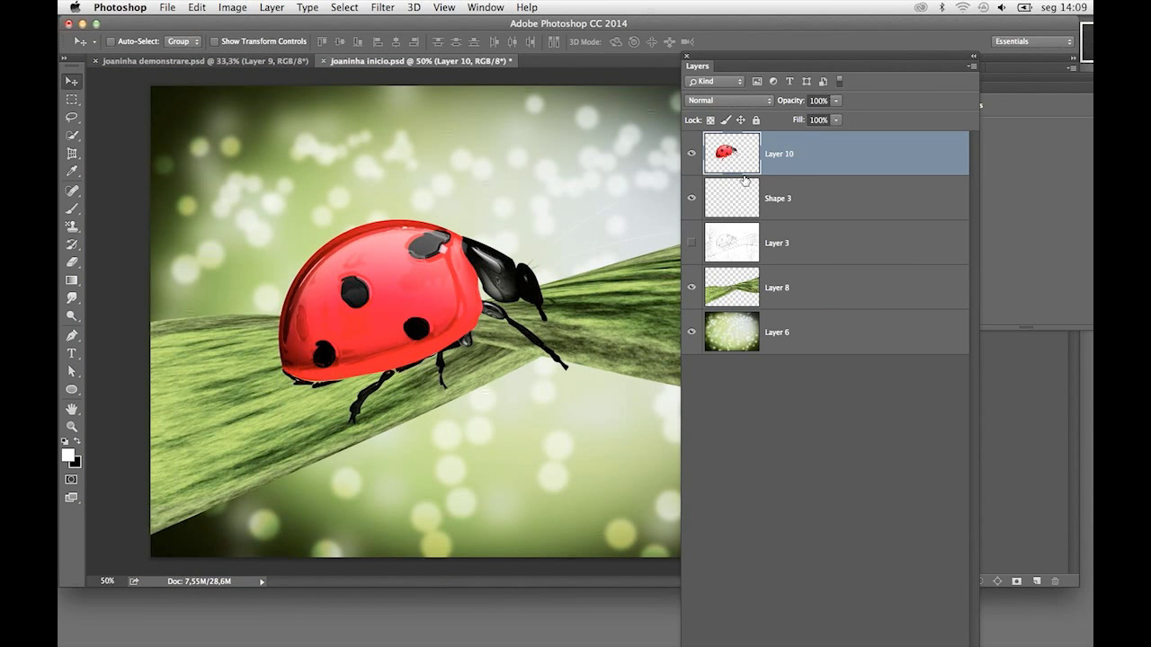
{"action": "mouse_move", "coordinate": [435, 300]}
{"action": "left_mouse_down"}
{"action": "mouse_move", "coordinate": [347, 295]}
{"action": "mouse_move", "coordinate": [421, 277]}
{"action": "left_mouse_up"}
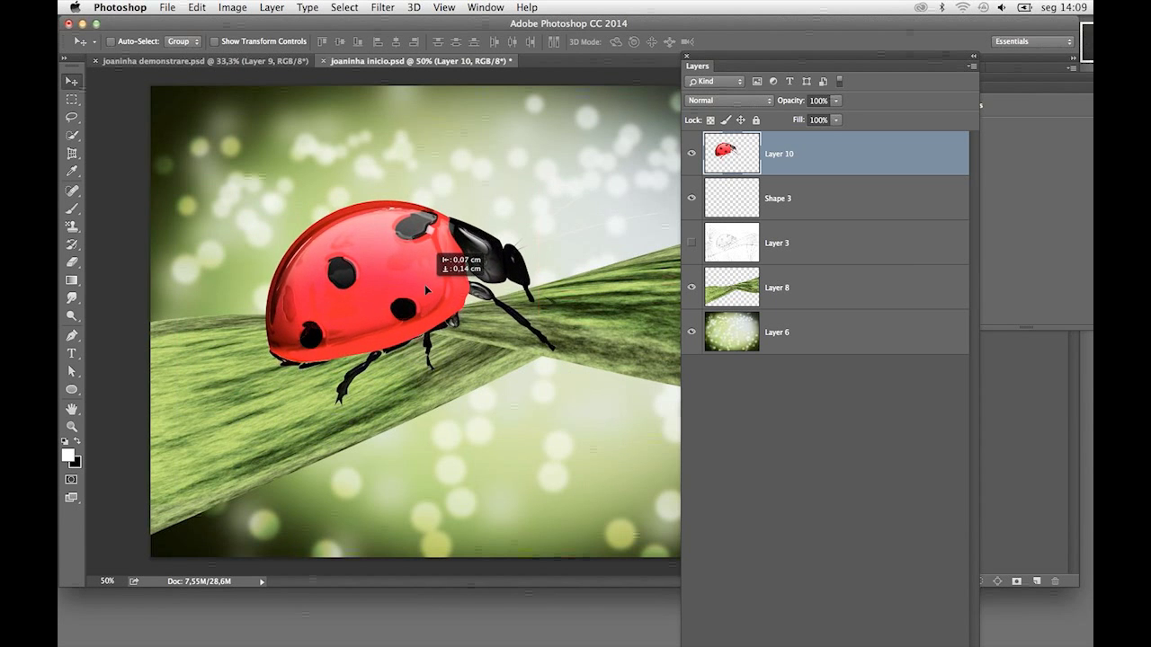
{"action": "left_click_drag", "start_coordinate": [421, 277], "coordinate": [465, 314]}
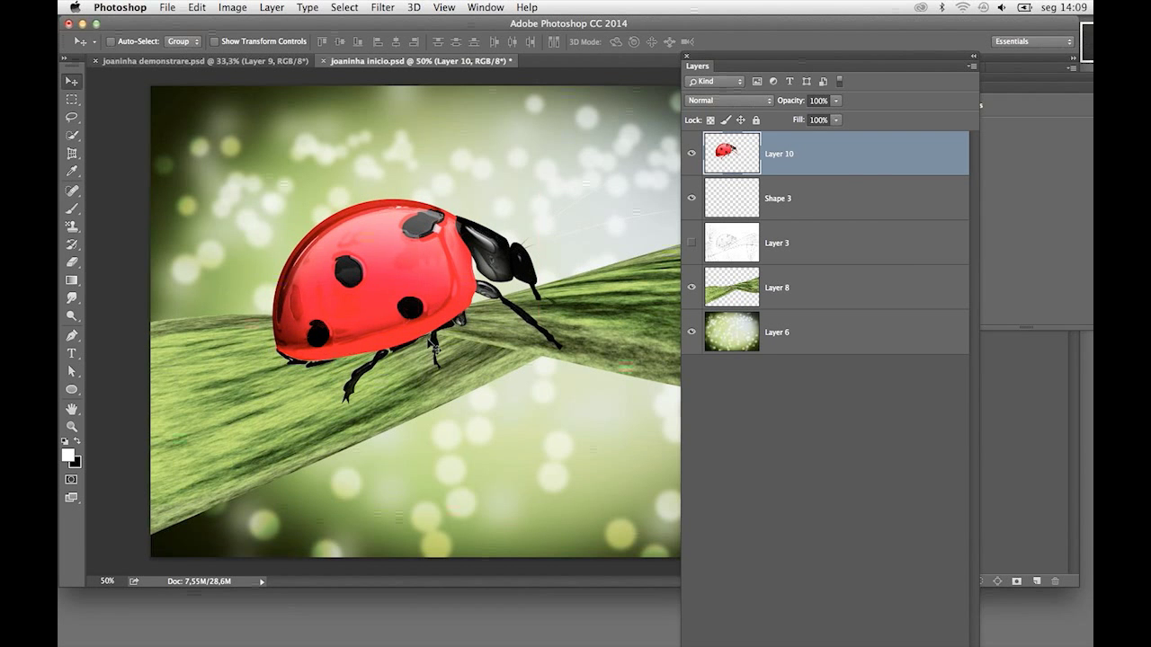
{"action": "left_click", "coordinate": [846, 216]}
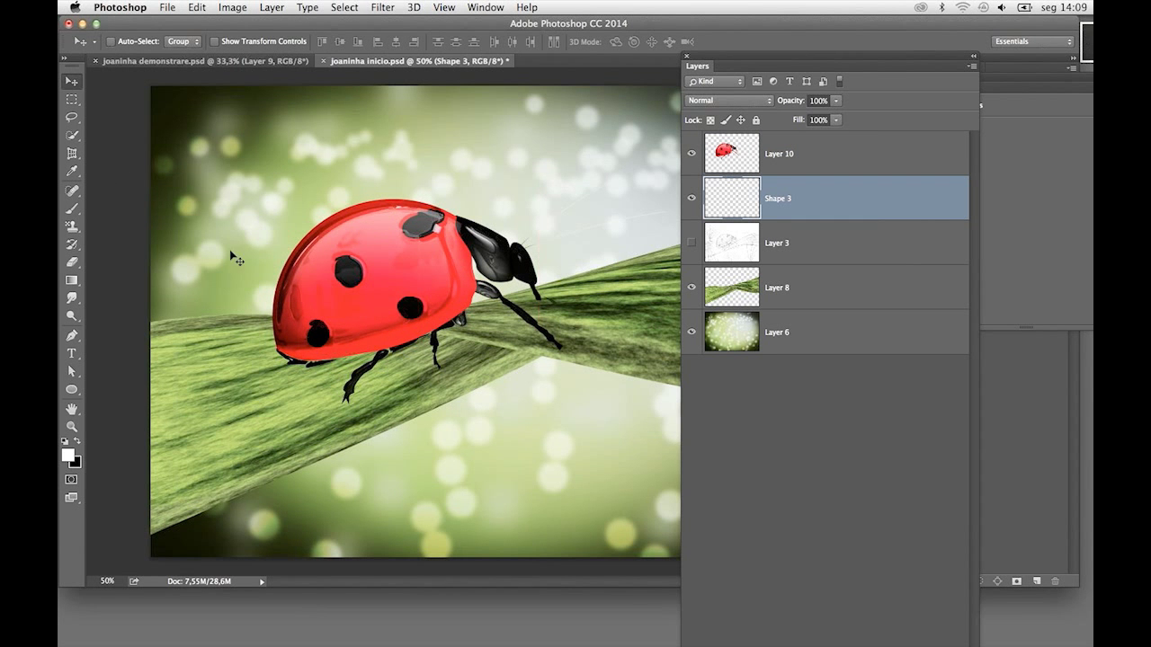
Lasso the area under the ladybug and darken it with a Curves 1 adjustment layer
{"action": "left_click", "coordinate": [71, 117]}
{"action": "left_click_drag", "start_coordinate": [310, 351], "coordinate": [288, 382]}
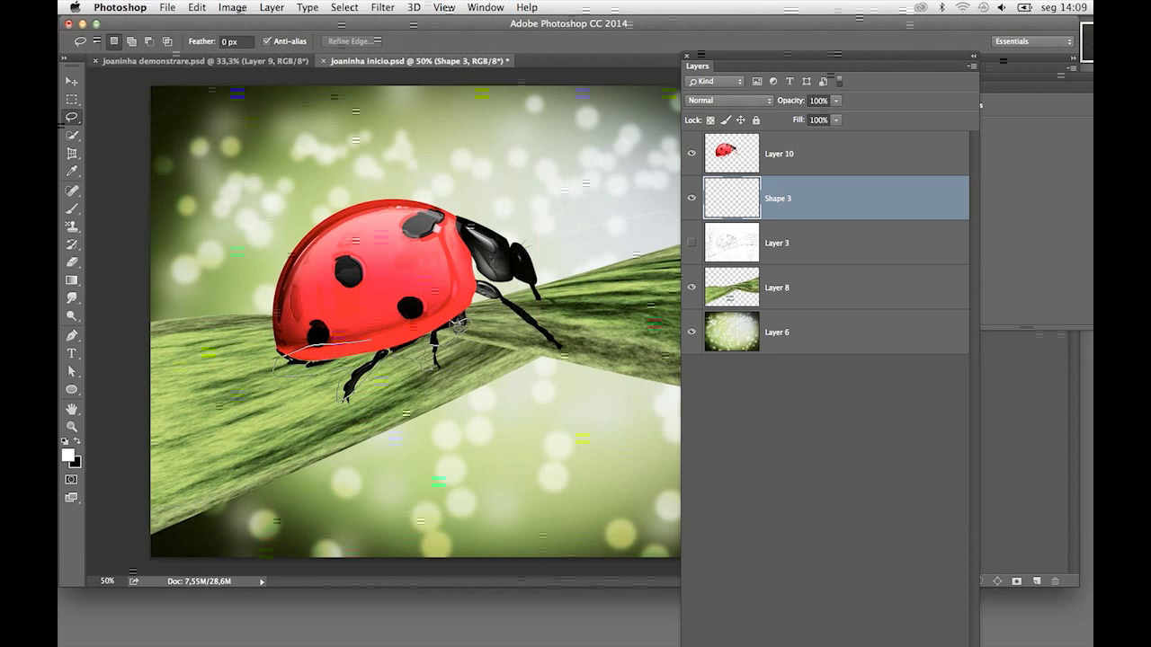
{"action": "mouse_move", "coordinate": [504, 324]}
{"action": "left_mouse_down"}
{"action": "mouse_move", "coordinate": [467, 326]}
{"action": "mouse_move", "coordinate": [477, 338]}
{"action": "mouse_move", "coordinate": [504, 326]}
{"action": "left_mouse_up"}
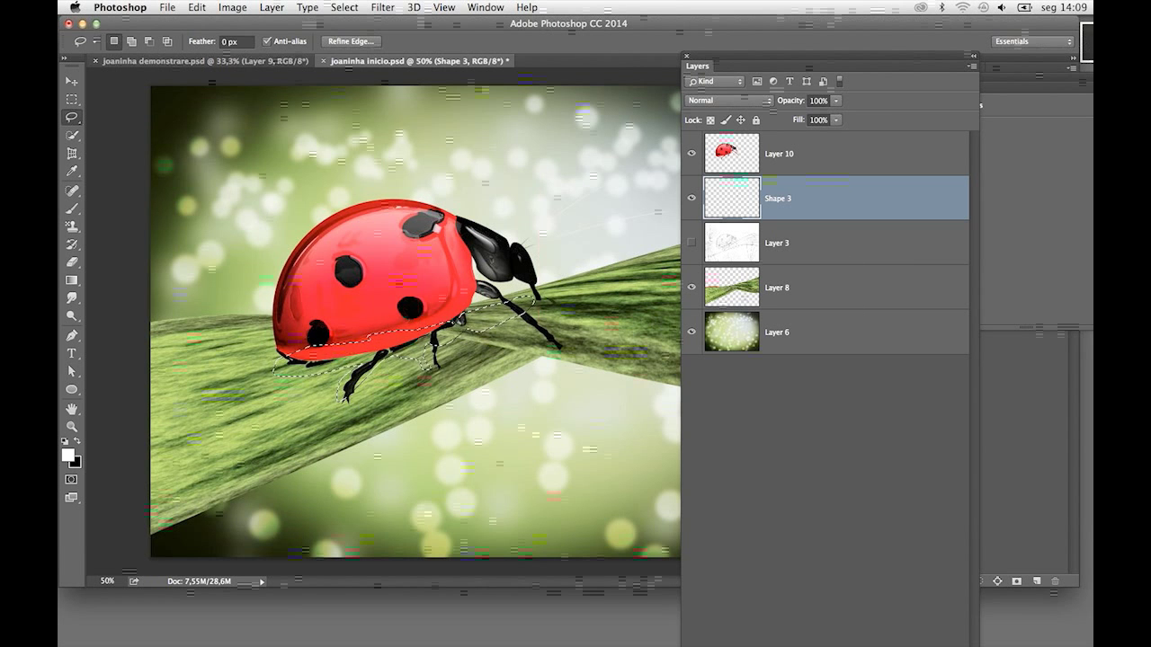
{"action": "left_click", "coordinate": [996, 581]}
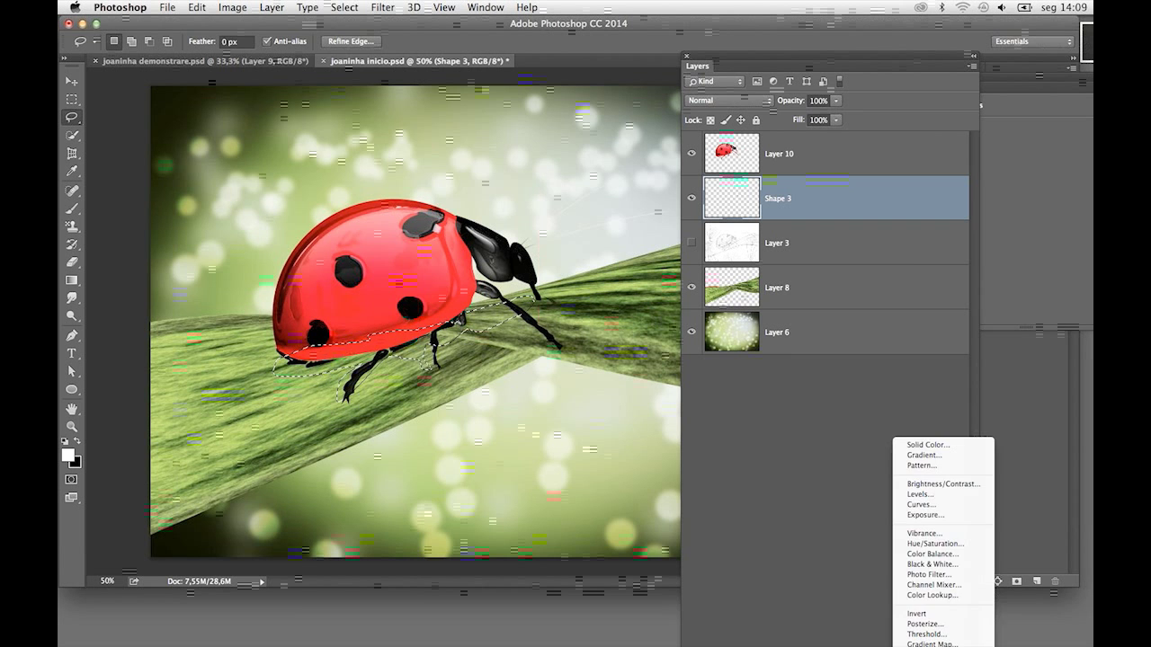
{"action": "left_click", "coordinate": [922, 504]}
{"action": "mouse_move", "coordinate": [1038, 216]}
{"action": "left_mouse_down"}
{"action": "mouse_move", "coordinate": [1063, 245]}
{"action": "mouse_move", "coordinate": [1059, 229]}
{"action": "left_mouse_up"}
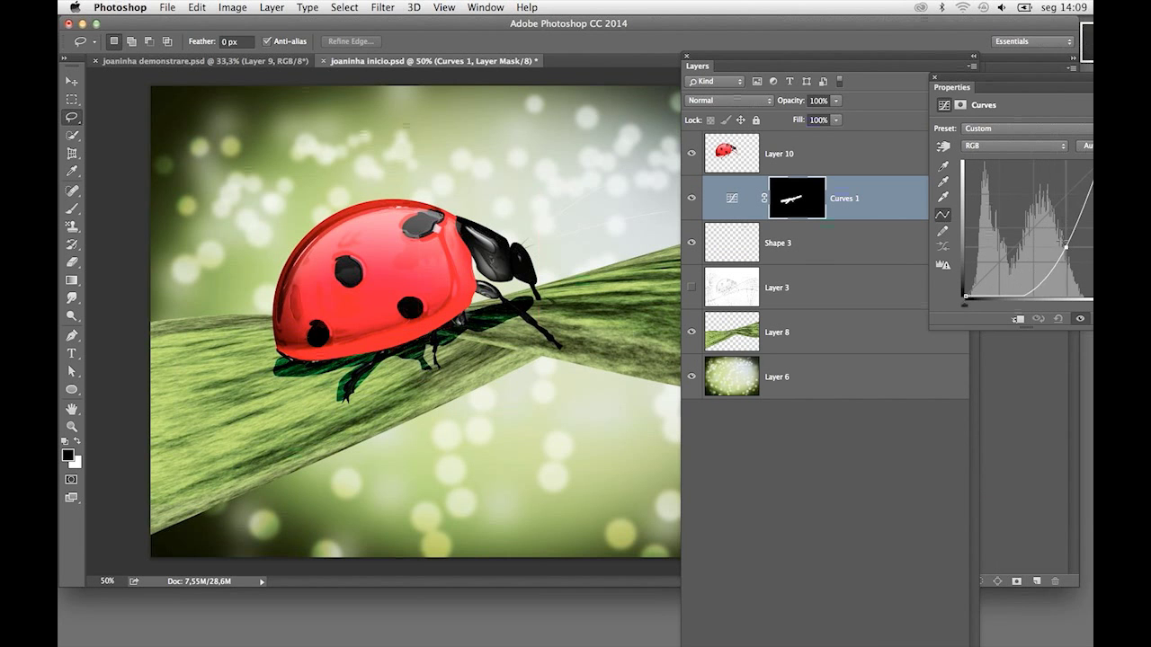
Feather the Curves 1 mask by 12 px, deepen and reposition the shadow, and dock the Layers panel
{"action": "left_click", "coordinate": [960, 106]}
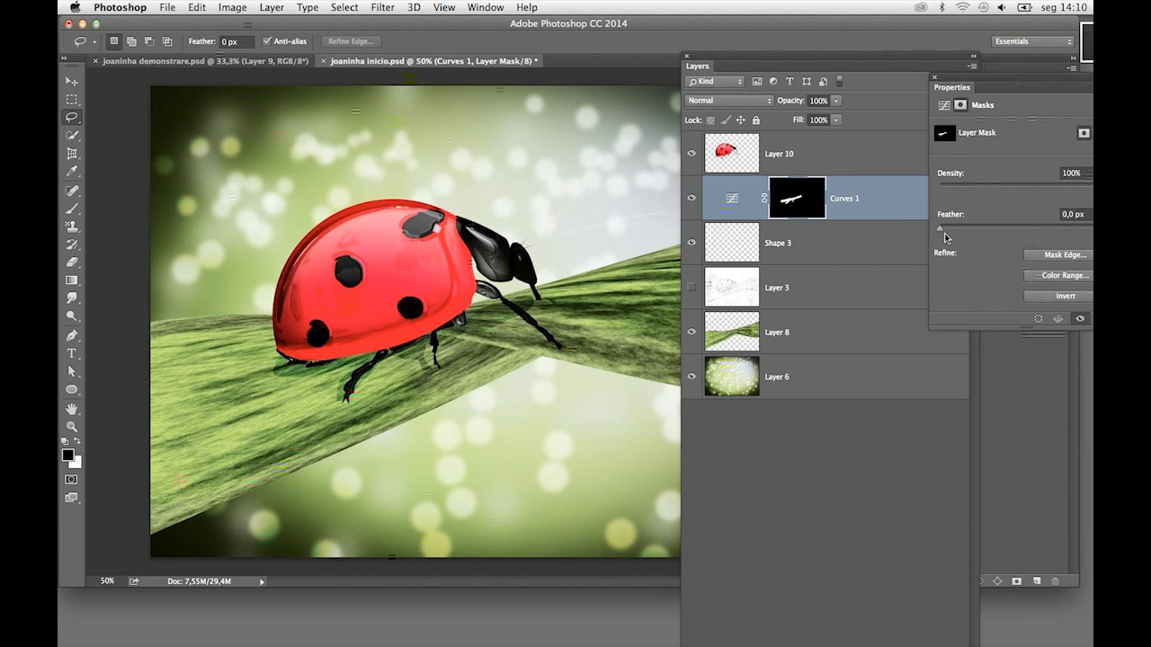
{"action": "left_click_drag", "start_coordinate": [944, 233], "coordinate": [1005, 239]}
{"action": "left_click", "coordinate": [944, 105]}
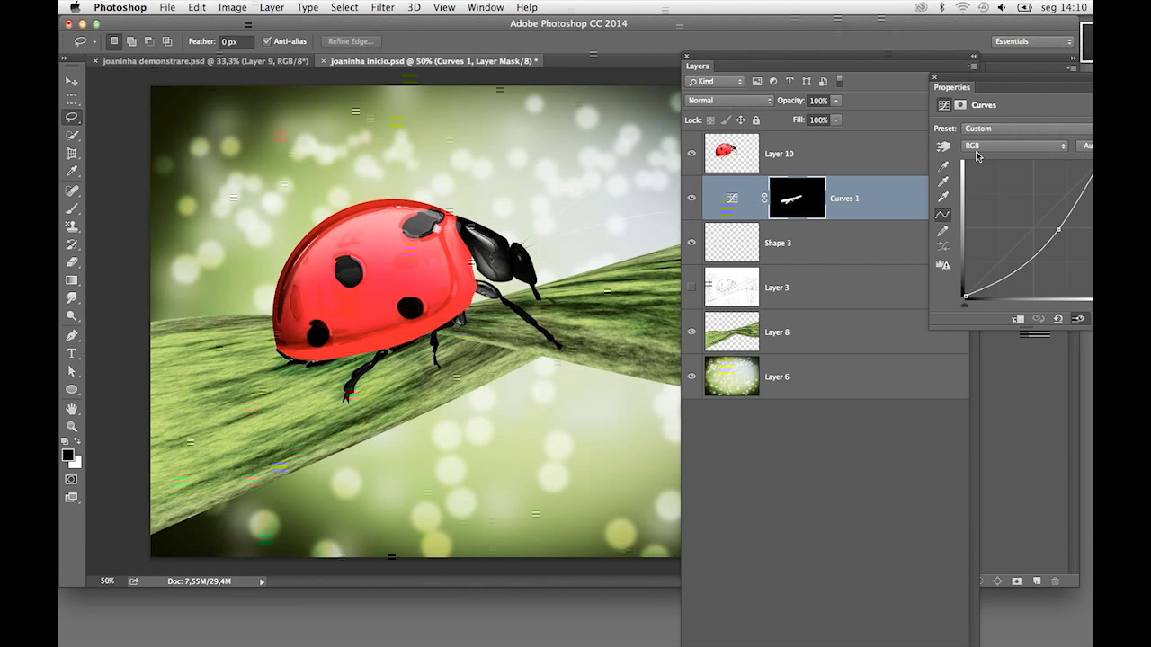
{"action": "left_click_drag", "start_coordinate": [1063, 232], "coordinate": [1011, 235]}
{"action": "left_click", "coordinate": [960, 105]}
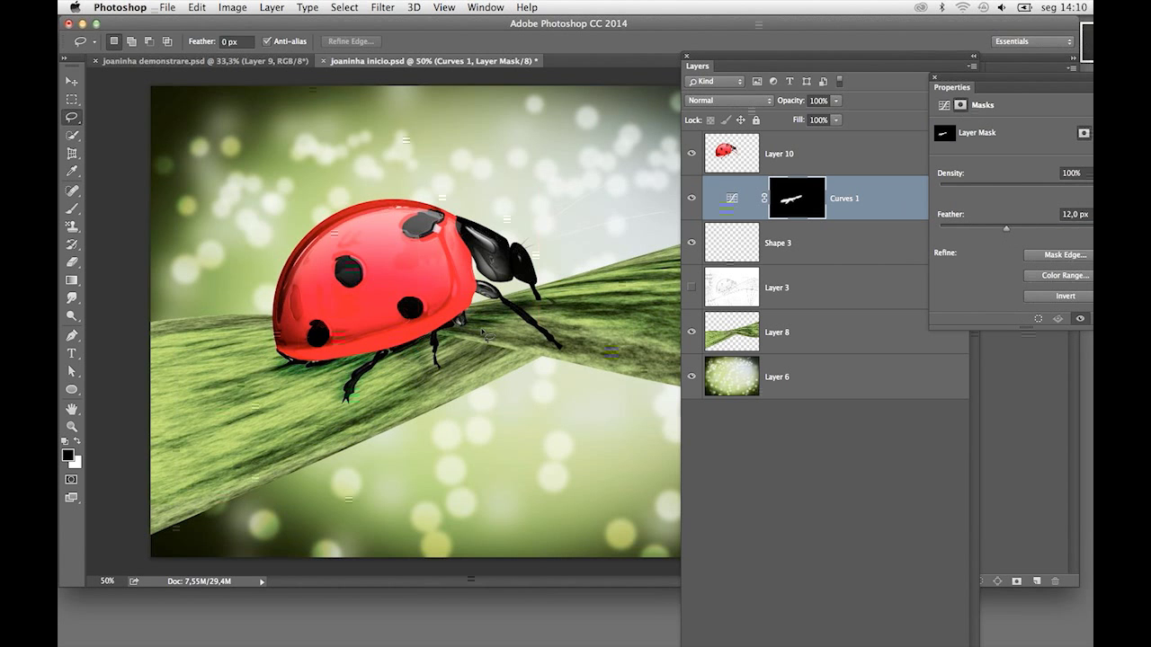
{"action": "left_click", "coordinate": [71, 81]}
{"action": "left_click_drag", "start_coordinate": [477, 316], "coordinate": [482, 317]}
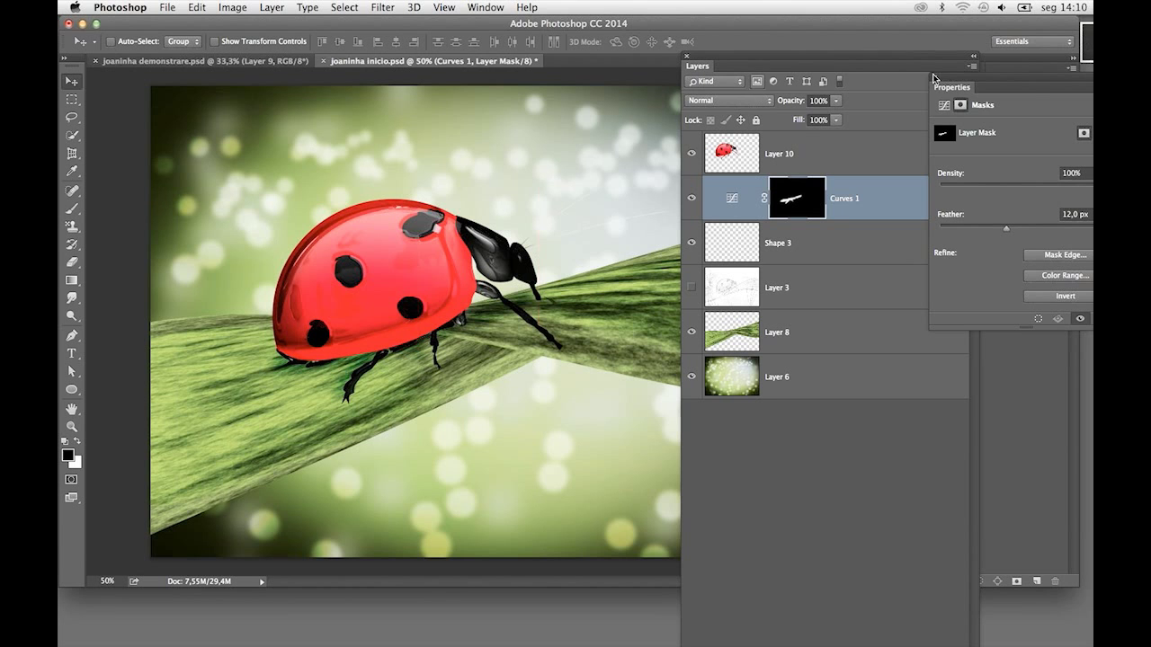
{"action": "left_click_drag", "start_coordinate": [833, 71], "coordinate": [987, 87]}
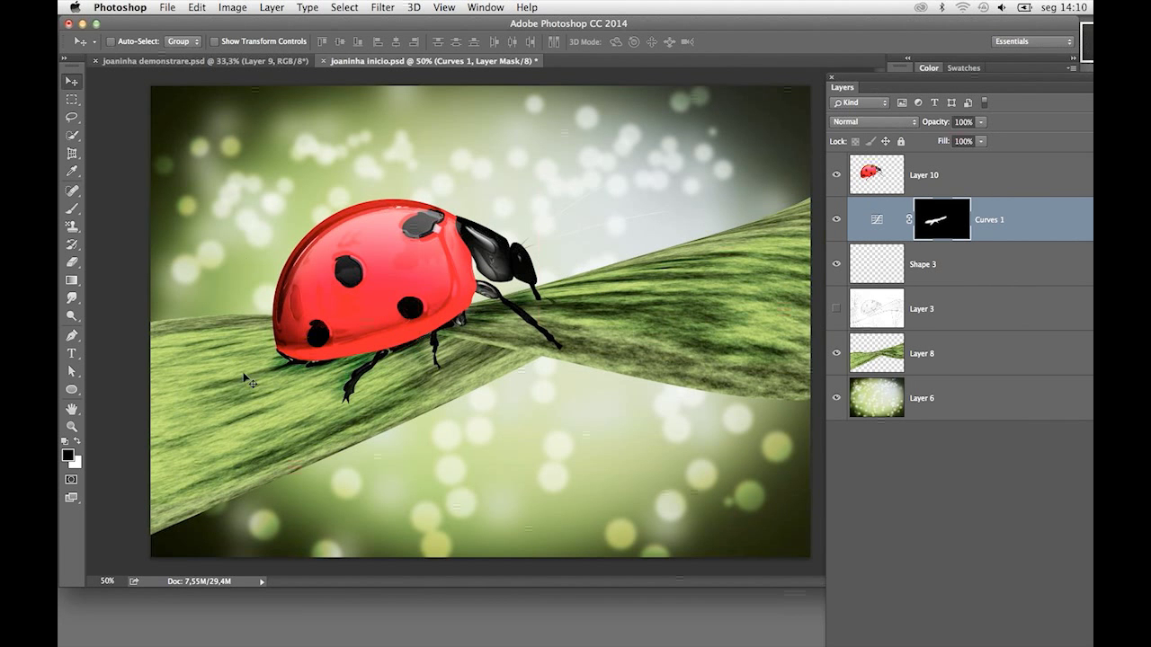
Add a new empty Layer 11 above the bokeh Layer 6, with Layer 8 visible again
{"action": "left_click", "coordinate": [867, 390]}
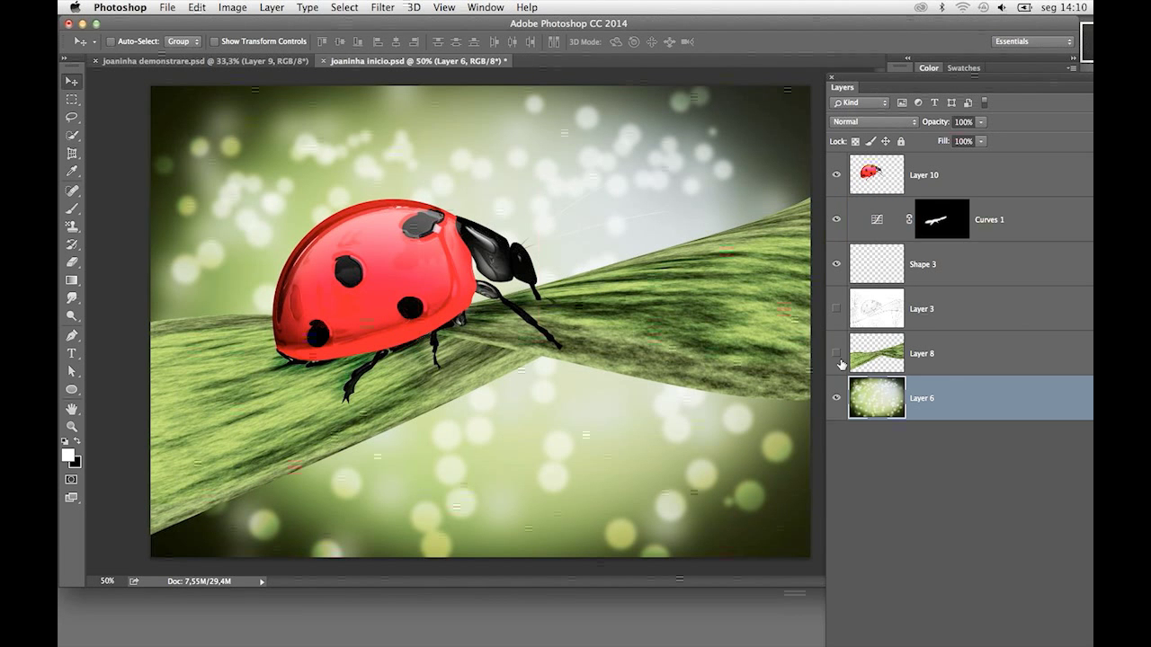
{"action": "left_click", "coordinate": [837, 355]}
{"action": "left_click_drag", "start_coordinate": [846, 79], "coordinate": [744, 23]}
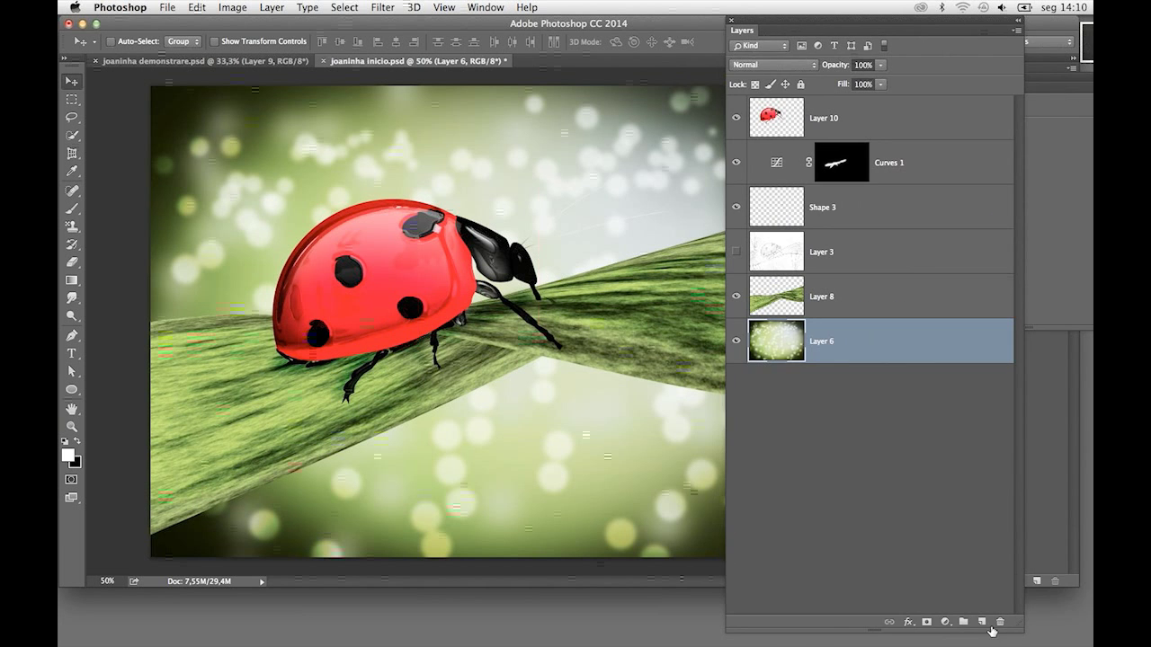
{"action": "left_click", "coordinate": [982, 621]}
Set up the 134 px grass brush with 81% scattering and 41% spacing
{"action": "left_click", "coordinate": [74, 207]}
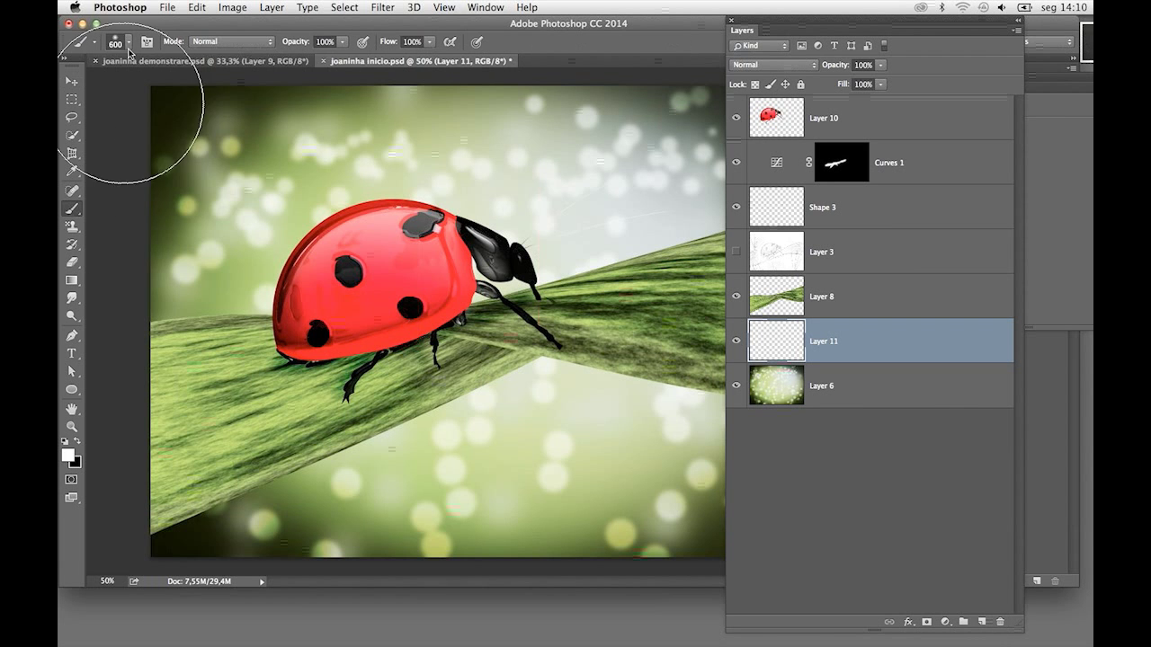
{"action": "left_click", "coordinate": [127, 44]}
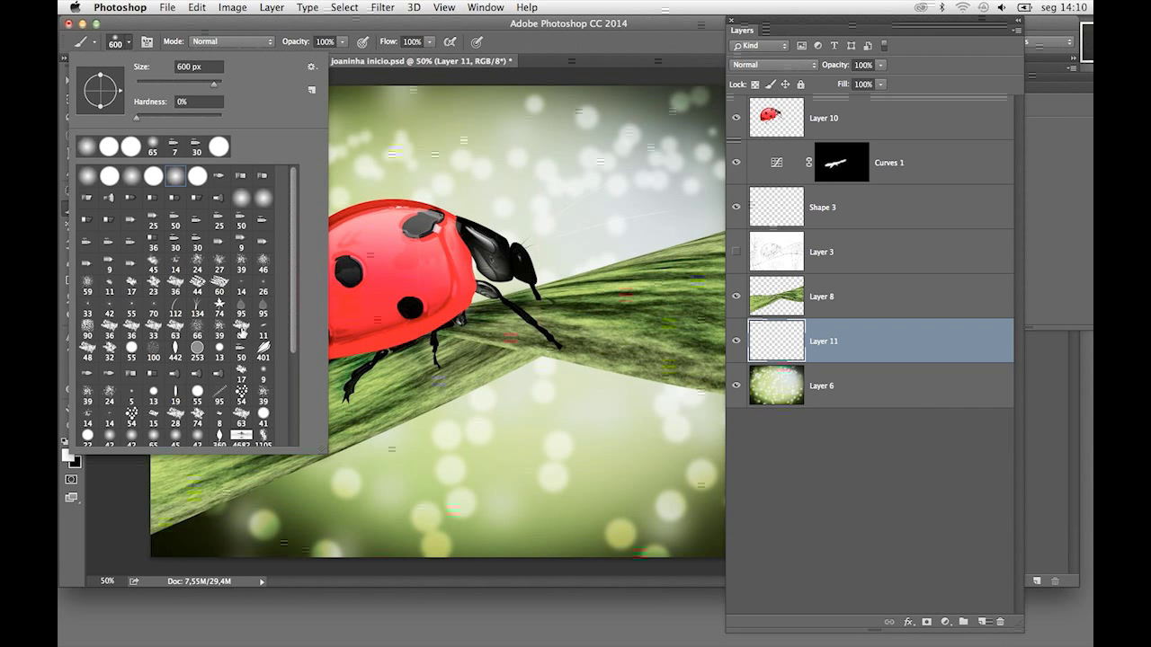
{"action": "left_click", "coordinate": [197, 309]}
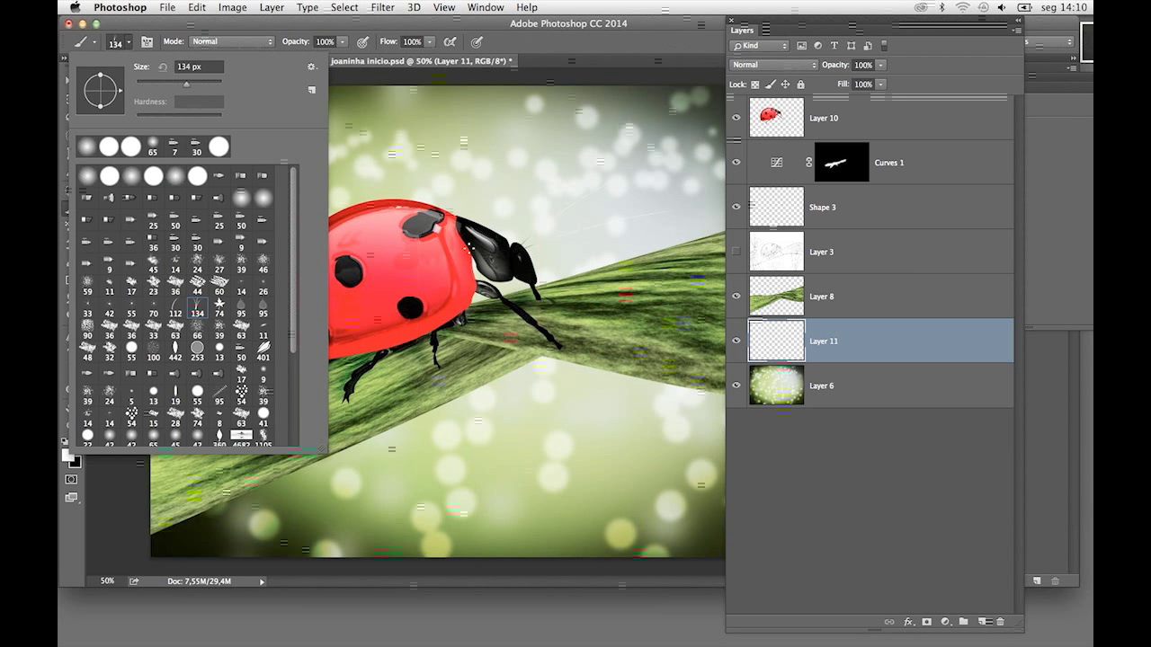
{"action": "left_click", "coordinate": [522, 45]}
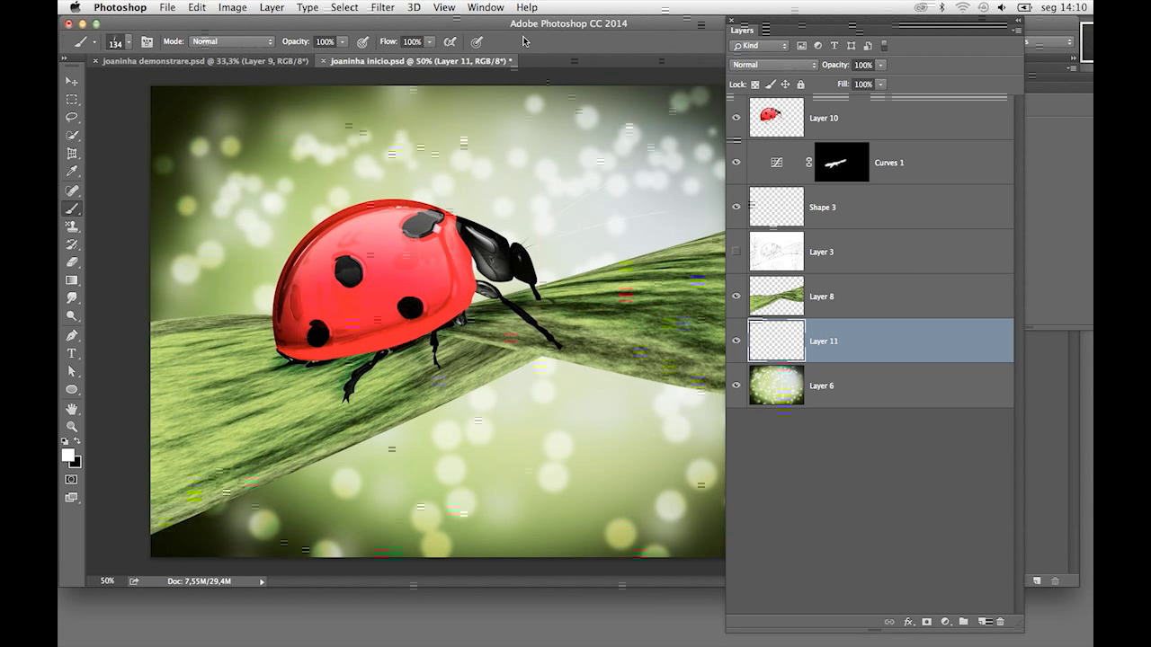
{"action": "left_click", "coordinate": [147, 42]}
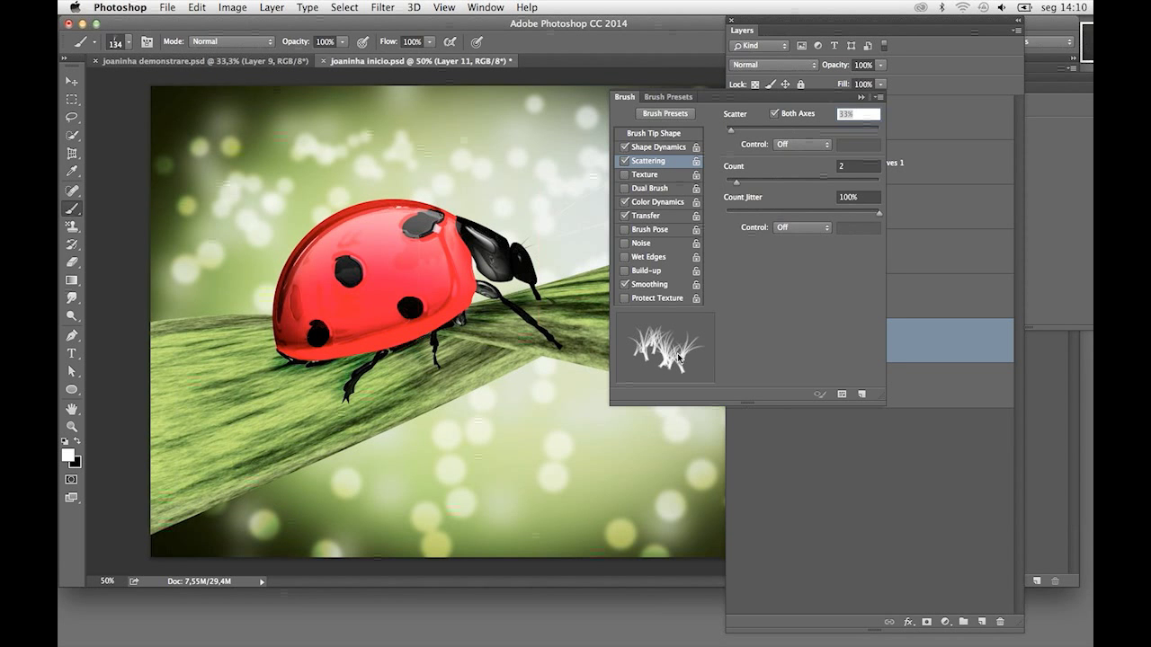
{"action": "left_click", "coordinate": [625, 161]}
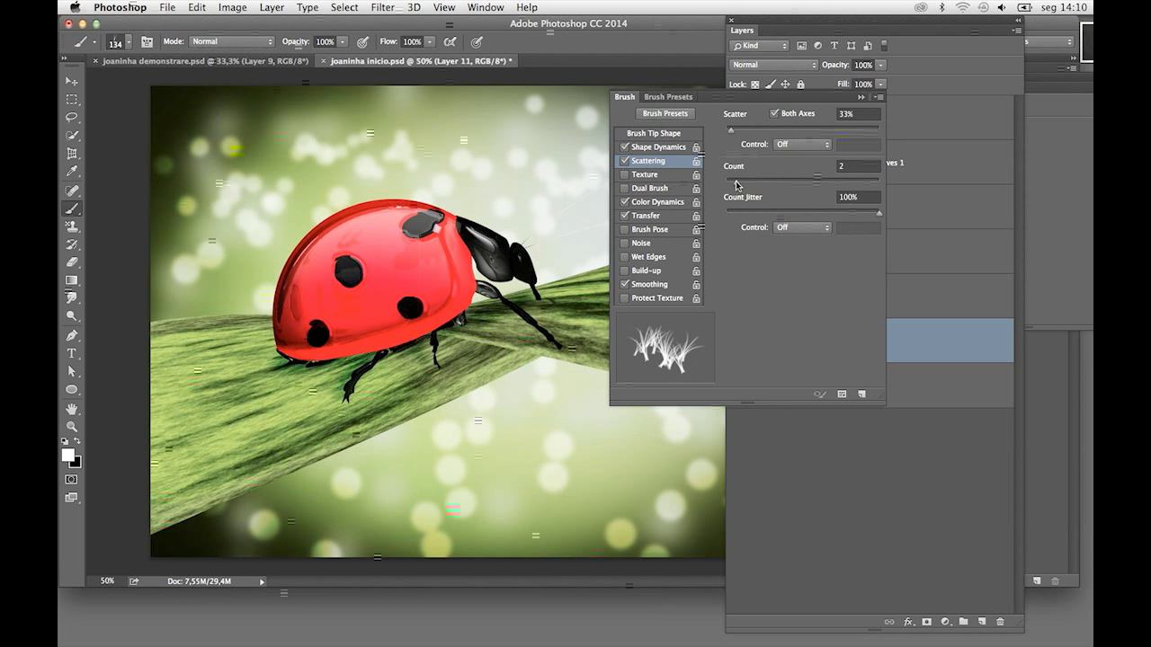
{"action": "left_click_drag", "start_coordinate": [731, 133], "coordinate": [737, 133]}
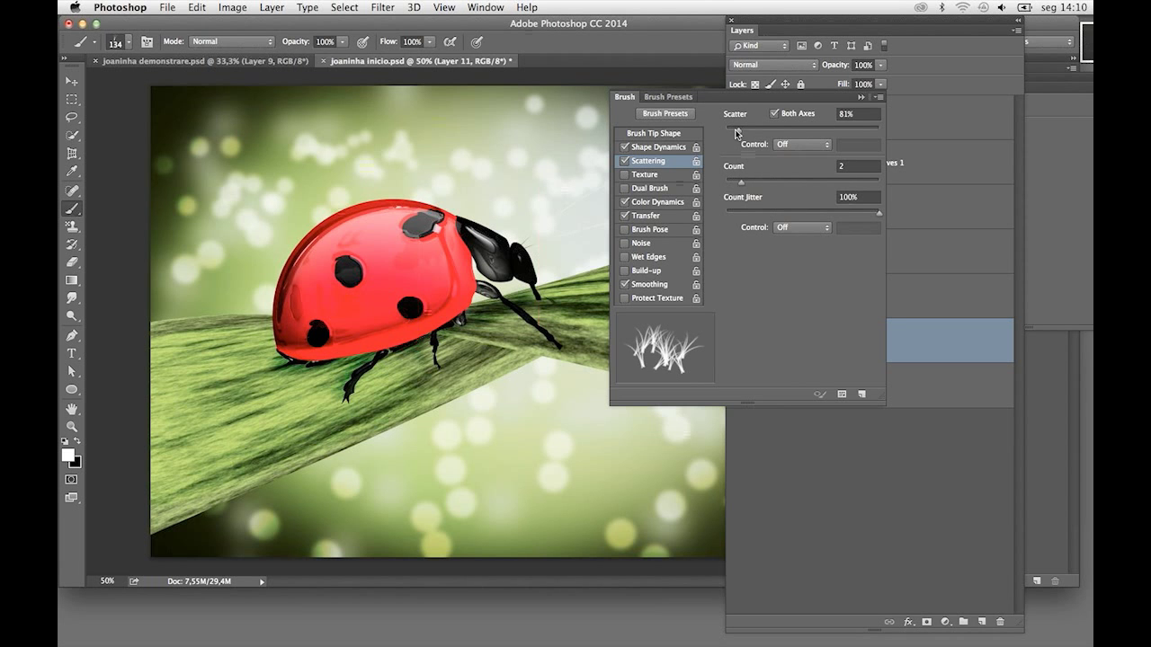
{"action": "left_click", "coordinate": [661, 147]}
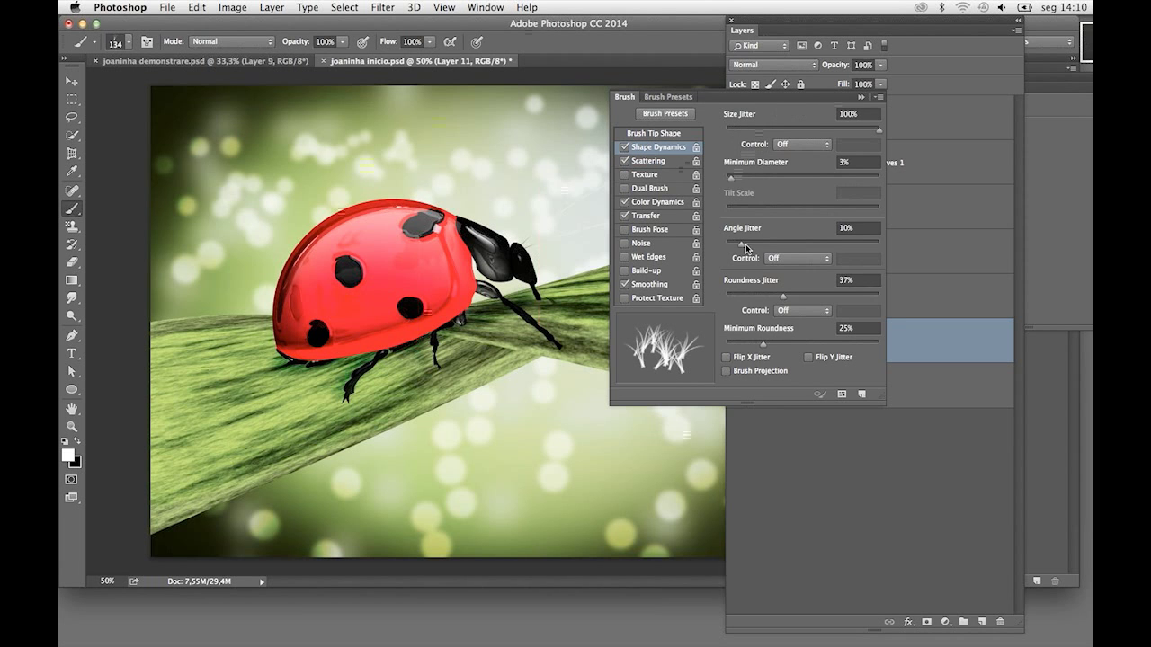
{"action": "left_click", "coordinate": [657, 135]}
{"action": "left_click_drag", "start_coordinate": [751, 340], "coordinate": [757, 340]}
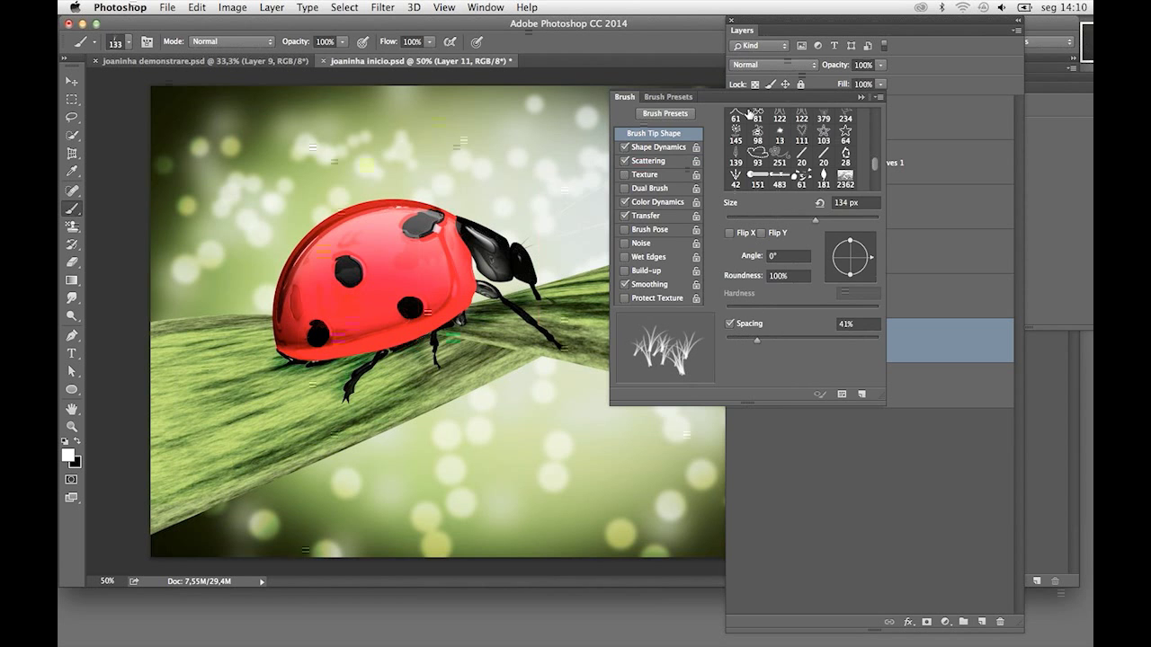
{"action": "left_click", "coordinate": [862, 96]}
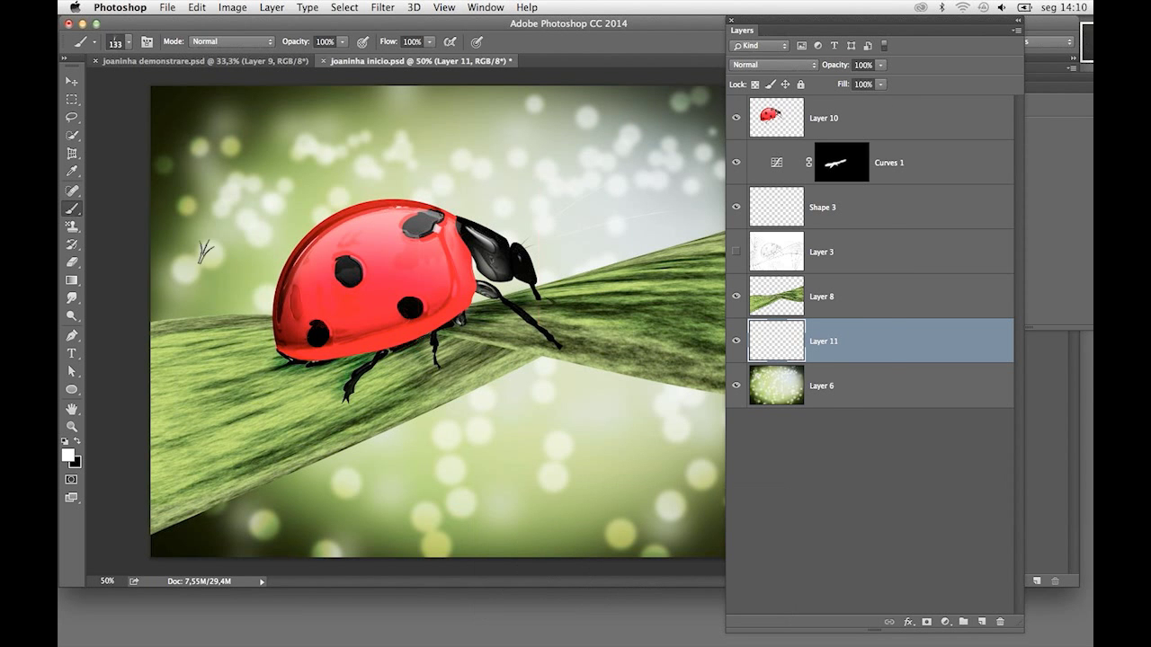
Sample a green from the image and paint grass blade strokes on Layer 11
{"action": "left_click_drag", "start_coordinate": [205, 252], "coordinate": [288, 243]}
{"action": "key", "text": "ctrl+z"}
{"action": "key", "text": "F5"}
{"action": "left_click", "coordinate": [657, 202]}
{"action": "left_click", "coordinate": [67, 455]}
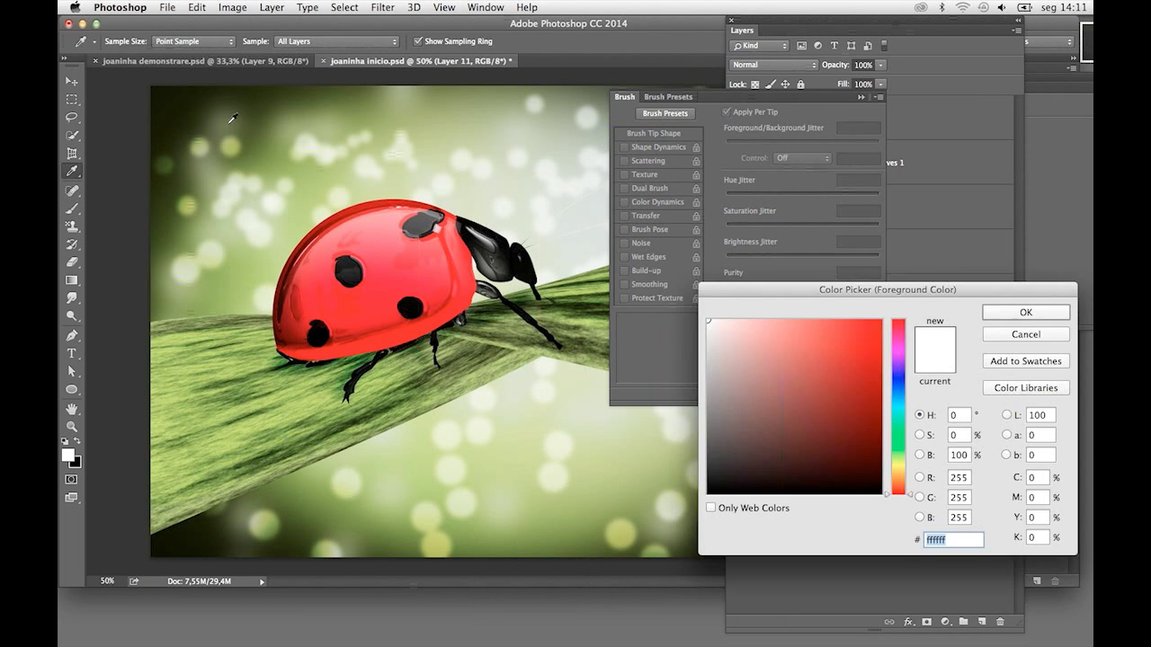
{"action": "left_click", "coordinate": [232, 118]}
{"action": "key", "text": "Return"}
{"action": "left_click_drag", "start_coordinate": [198, 234], "coordinate": [423, 216]}
{"action": "key", "text": "ctrl+z"}
{"action": "key", "text": "F5"}
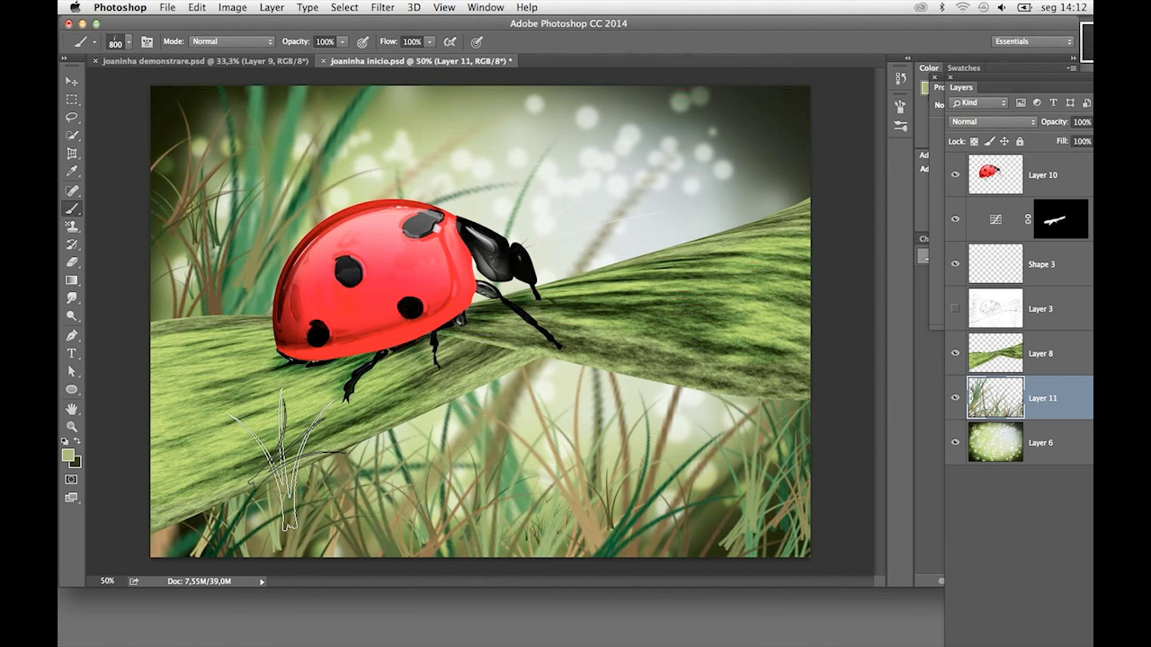
Set Layer 11's blend mode to Multiply
{"action": "double_click", "coordinate": [1079, 396]}
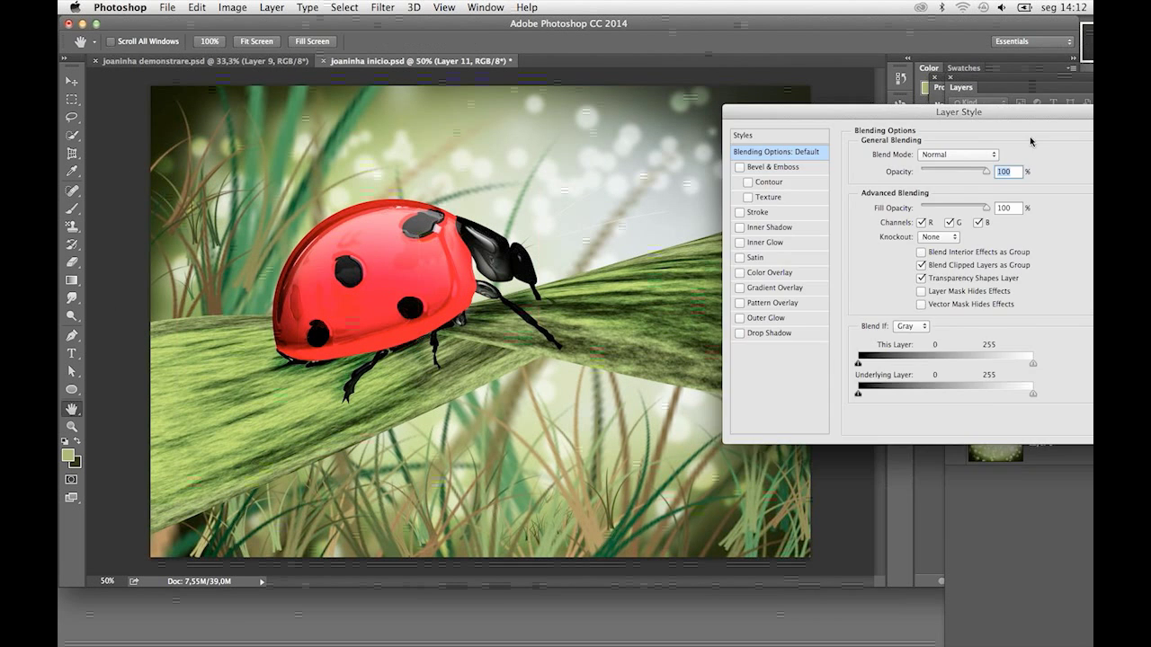
{"action": "key", "text": "Escape"}
{"action": "left_click", "coordinate": [1005, 121]}
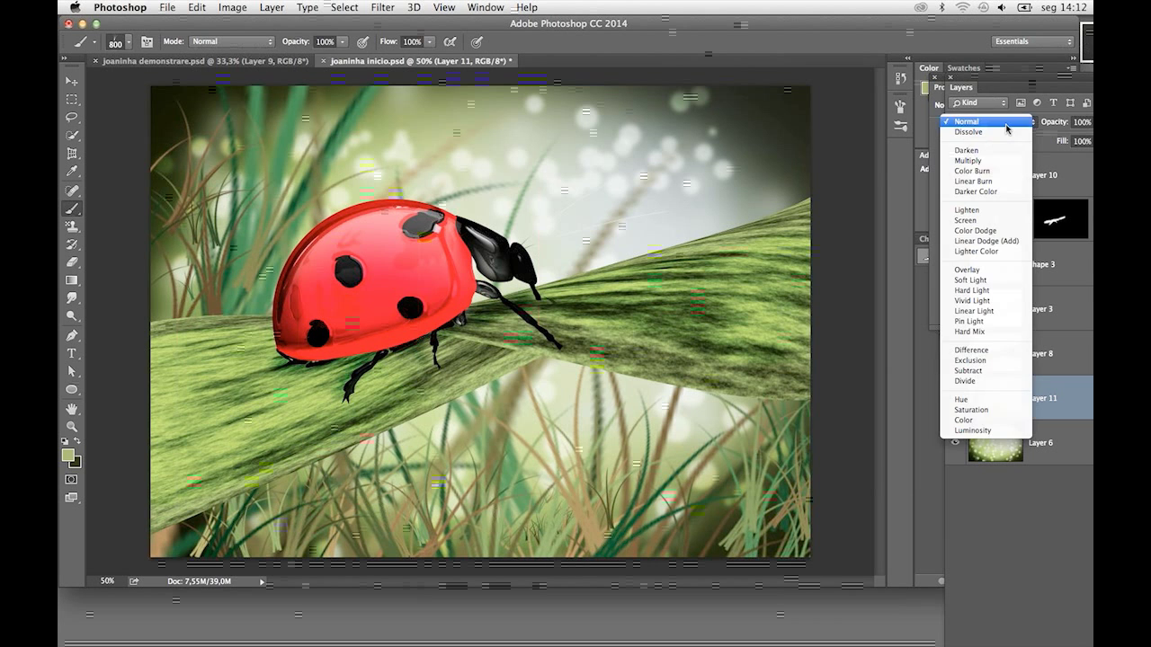
{"action": "left_click", "coordinate": [985, 168]}
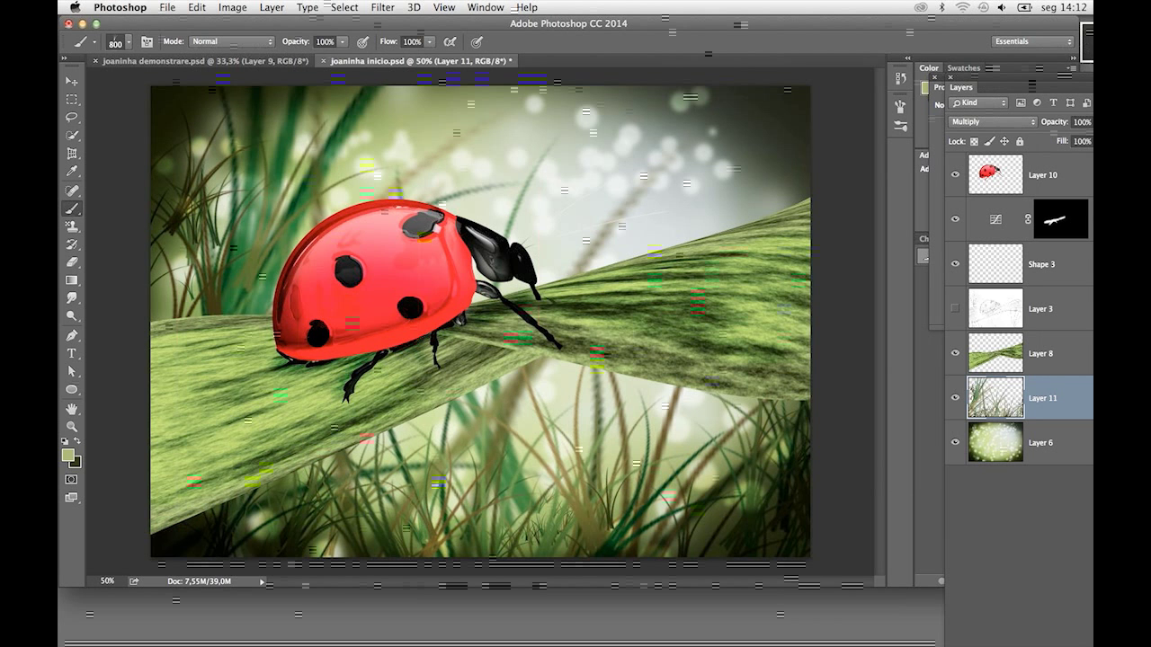
Apply a Gaussian Blur of about 17.6 px radius to the Layer 11 grass
{"action": "left_click", "coordinate": [384, 9]}
{"action": "mouse_move", "coordinate": [454, 157]}
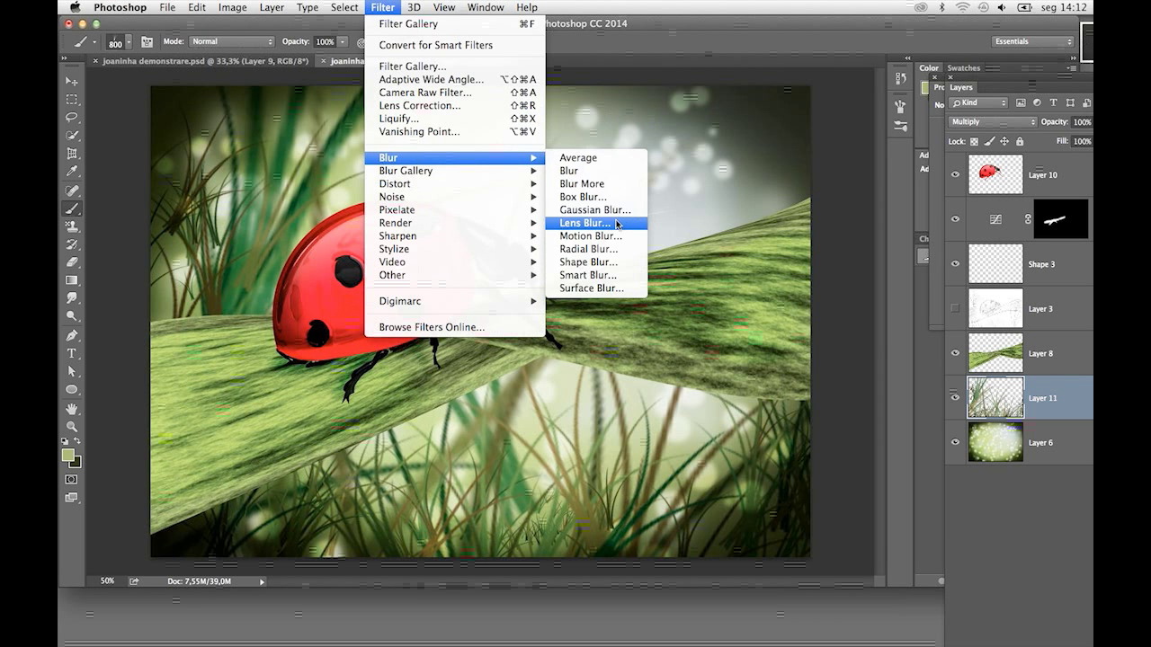
{"action": "left_click", "coordinate": [596, 209]}
{"action": "left_click_drag", "start_coordinate": [725, 513], "coordinate": [736, 518]}
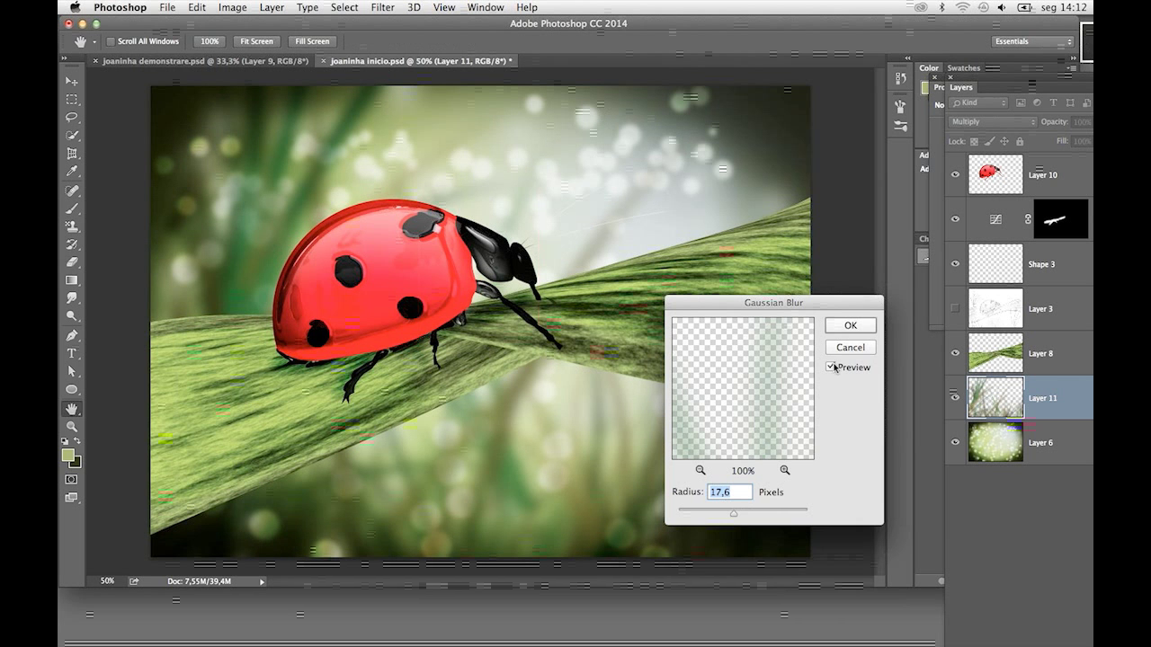
{"action": "left_click", "coordinate": [859, 329]}
Select the ladybug's Layer 10 and float the Layers panel as a larger panel
{"action": "key", "text": "b"}
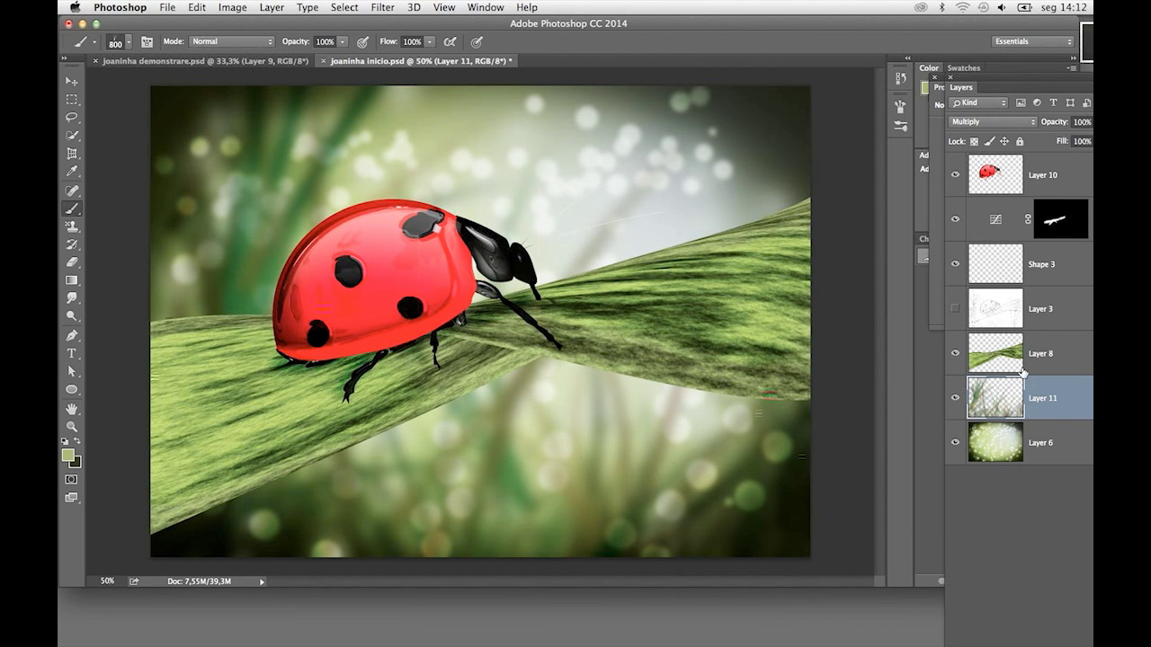
{"action": "left_click", "coordinate": [1071, 177]}
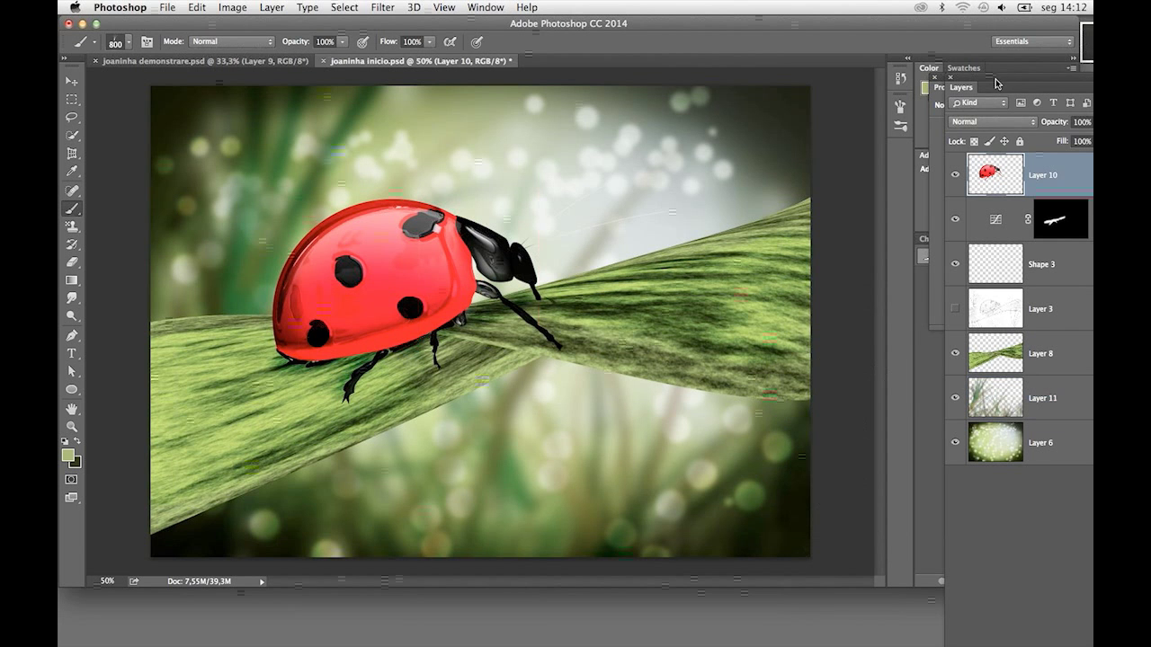
{"action": "left_click_drag", "start_coordinate": [994, 85], "coordinate": [894, 28]}
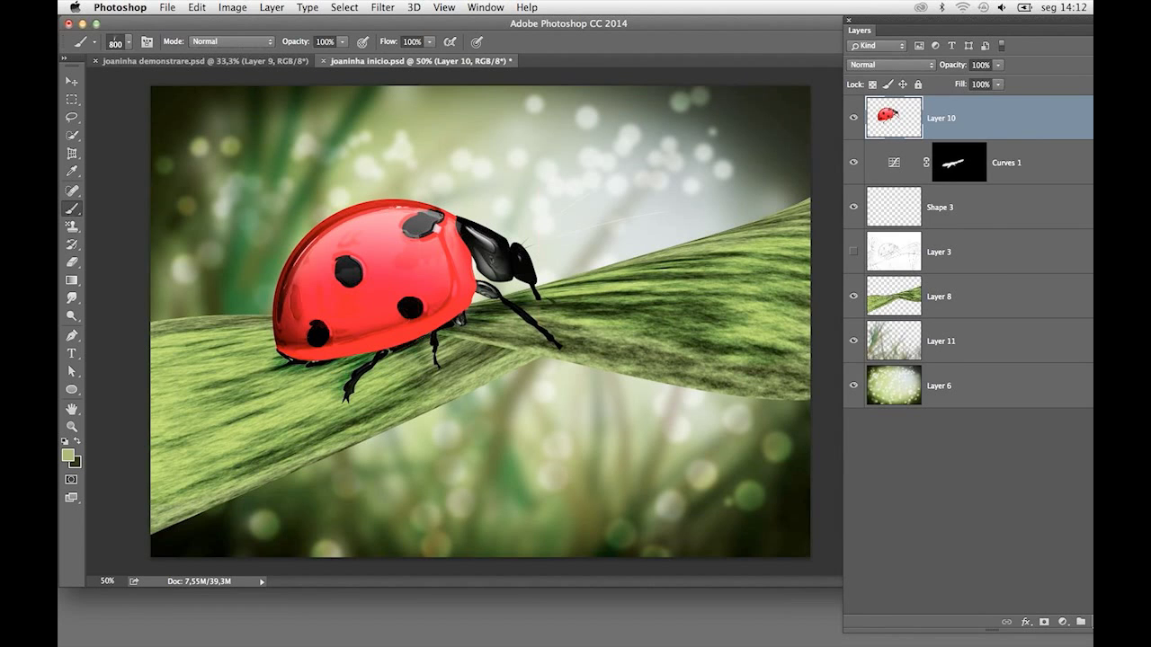
Paint enlarged black-and-white grass blades along the lower canvas on a new Layer 12, then hide it
{"action": "key", "text": "super+shift+alt+n"}
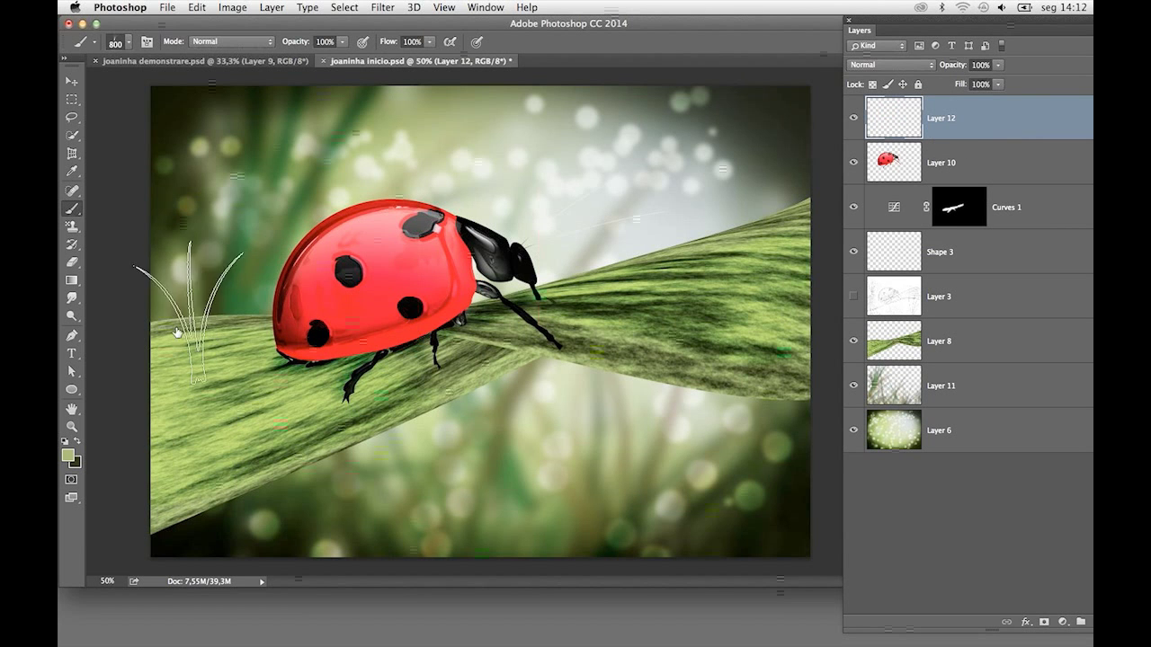
{"action": "left_click", "coordinate": [65, 441]}
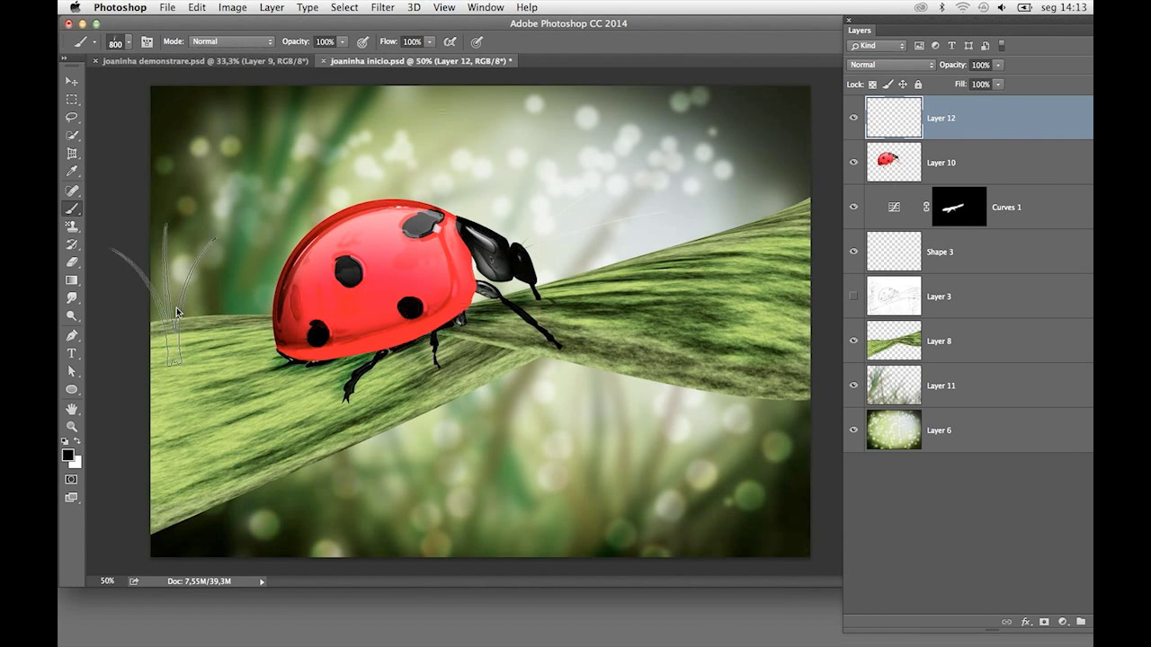
{"action": "key", "text": "bracketright"}
{"action": "key", "text": "bracketright"}
{"action": "mouse_move", "coordinate": [175, 333]}
{"action": "left_mouse_down"}
{"action": "mouse_move", "coordinate": [232, 496]}
{"action": "mouse_move", "coordinate": [539, 549]}
{"action": "left_mouse_up"}
{"action": "key", "text": "bracketright"}
{"action": "key", "text": "bracketright"}
{"action": "key", "text": "bracketright"}
{"action": "mouse_move", "coordinate": [683, 539]}
{"action": "left_mouse_down"}
{"action": "mouse_move", "coordinate": [791, 503]}
{"action": "mouse_move", "coordinate": [765, 503]}
{"action": "left_mouse_up"}
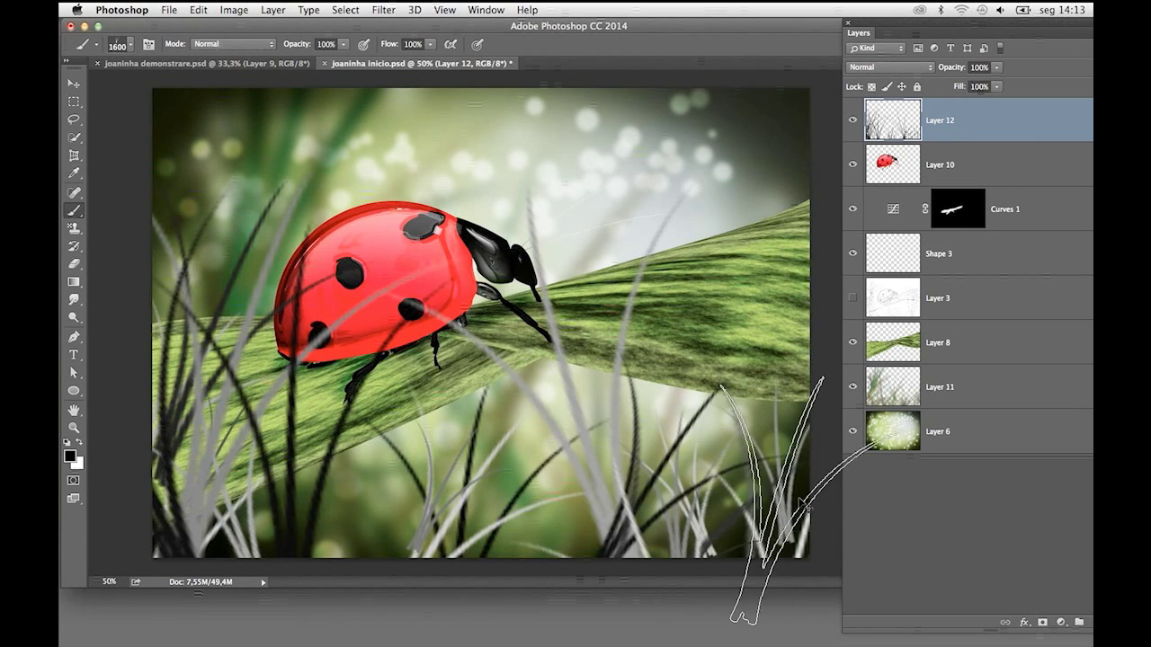
{"action": "left_click_drag", "start_coordinate": [630, 503], "coordinate": [372, 520]}
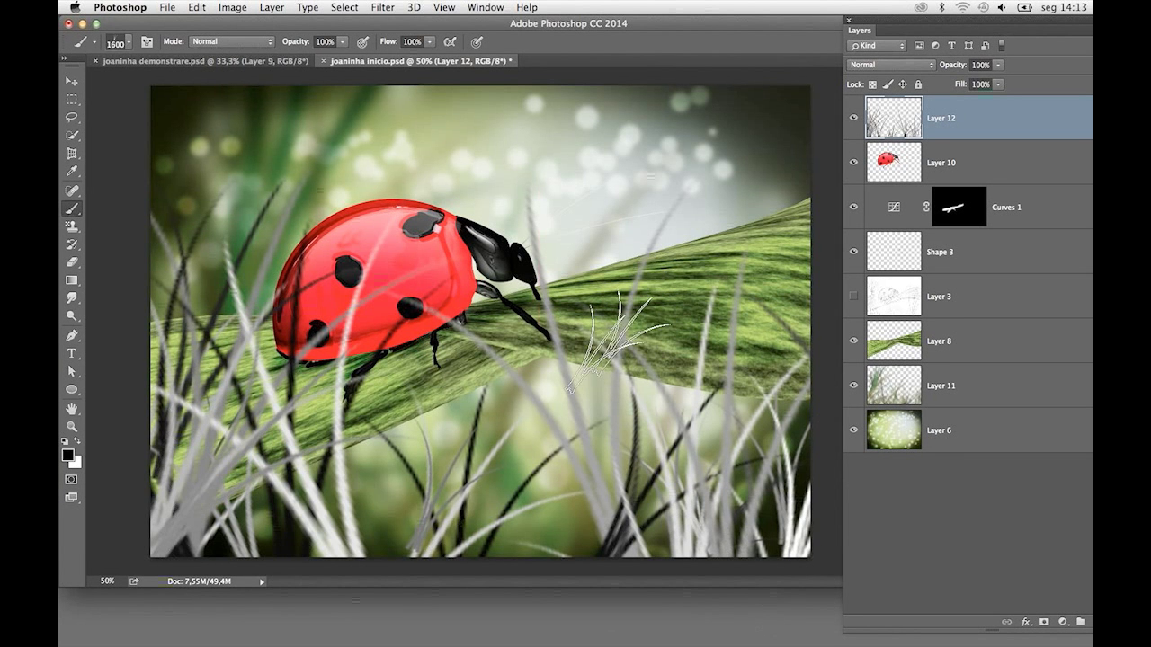
{"action": "left_click", "coordinate": [355, 320]}
{"action": "key", "text": "ctrl+z"}
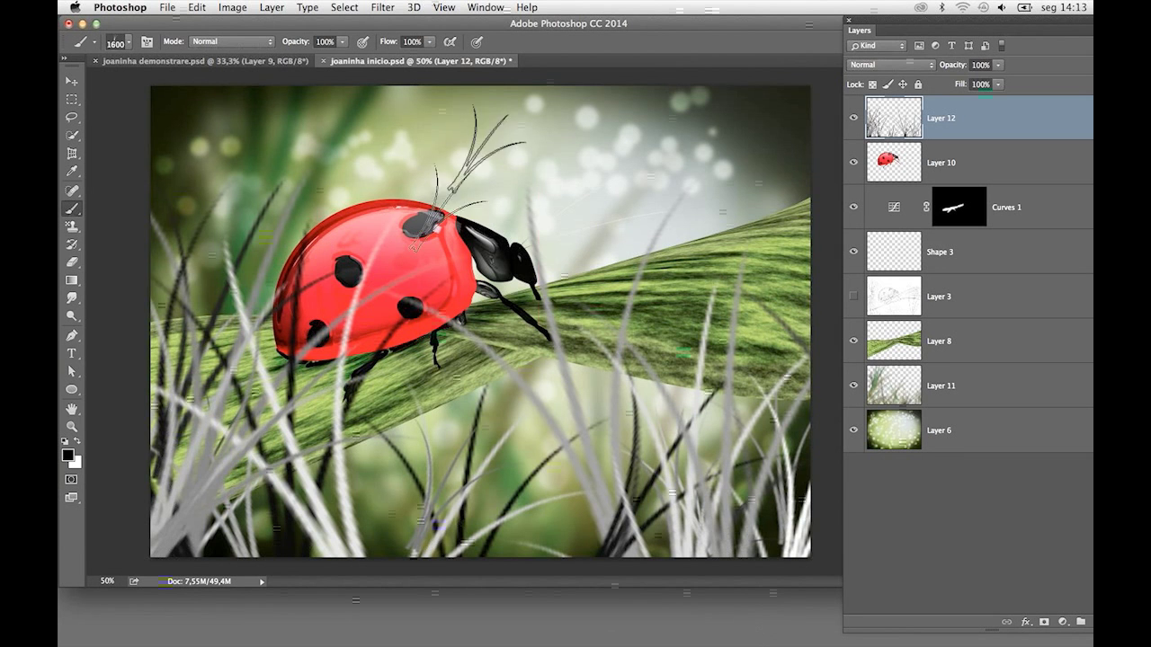
{"action": "left_click", "coordinate": [852, 121]}
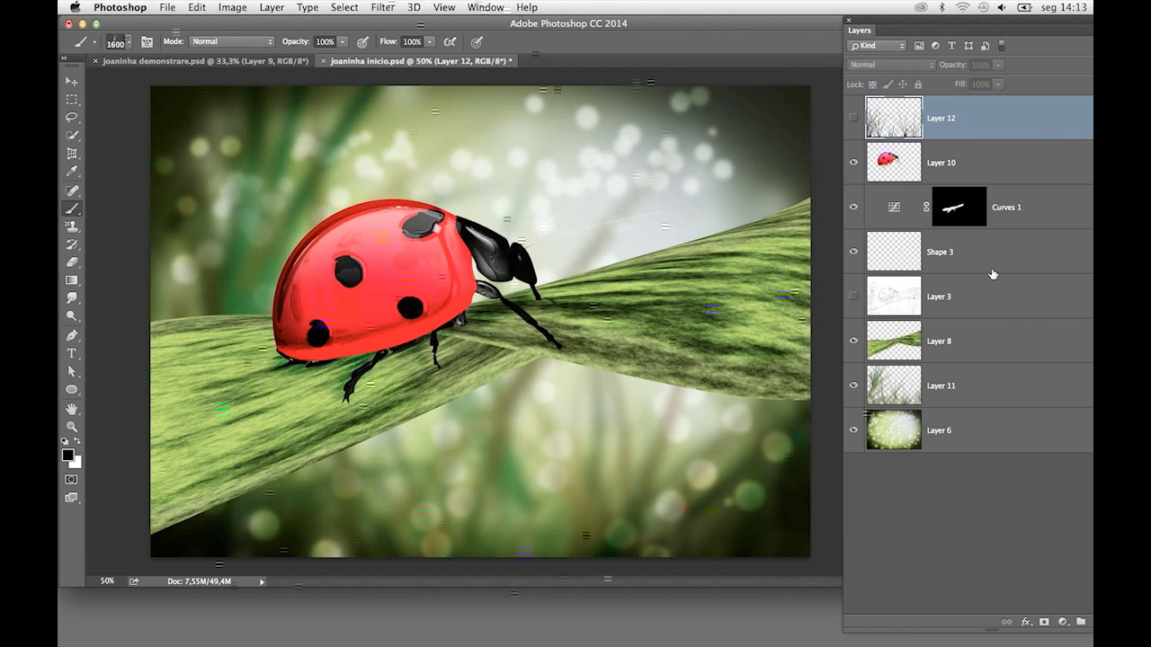
Merge Curves 1 down through Layer 6 into one layer, check visibility, then select Layer 10
{"action": "left_click", "coordinate": [1039, 218]}
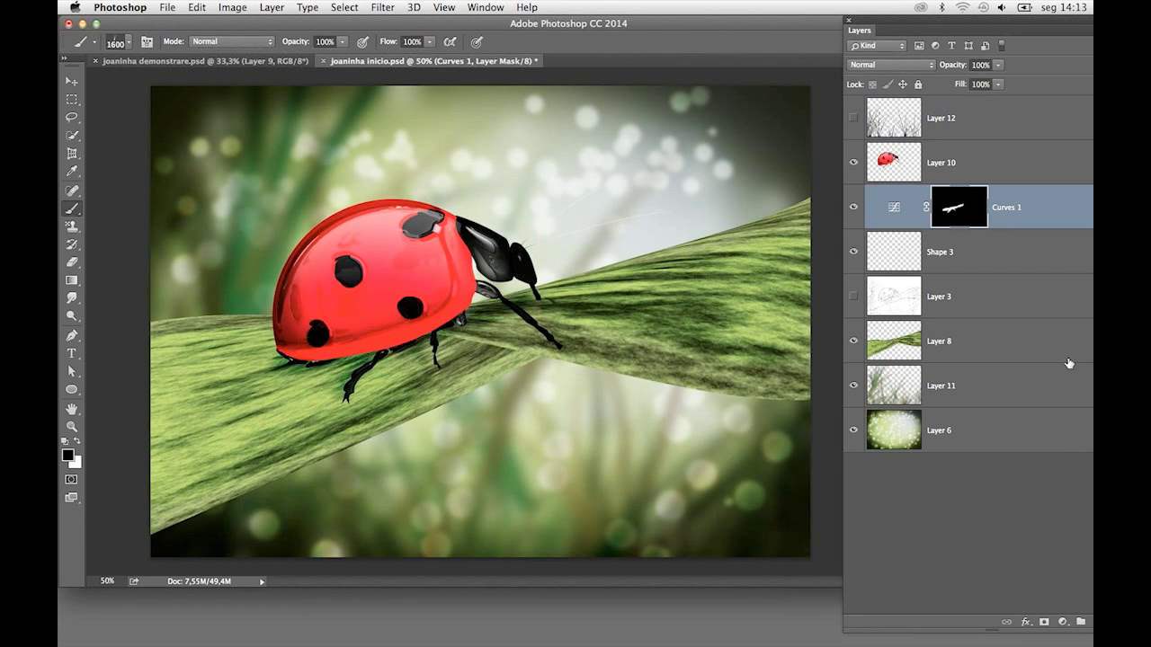
{"action": "left_click", "coordinate": [1059, 440], "text": "shift"}
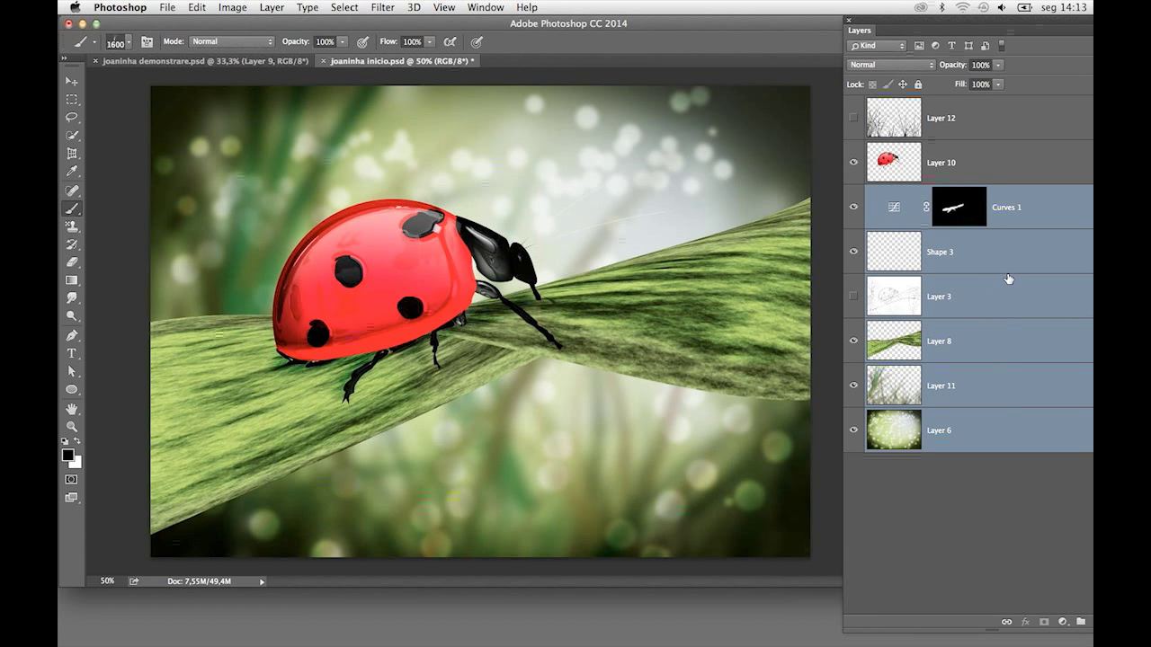
{"action": "key", "text": "ctrl+e"}
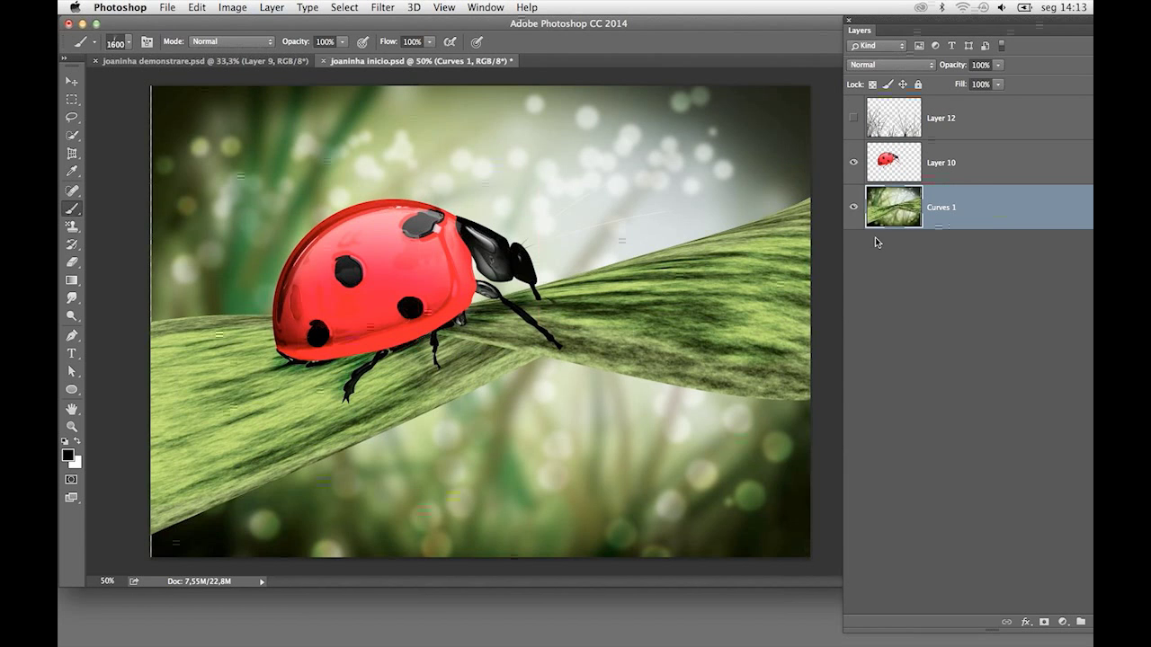
{"action": "left_click", "coordinate": [853, 207]}
{"action": "left_click", "coordinate": [854, 162]}
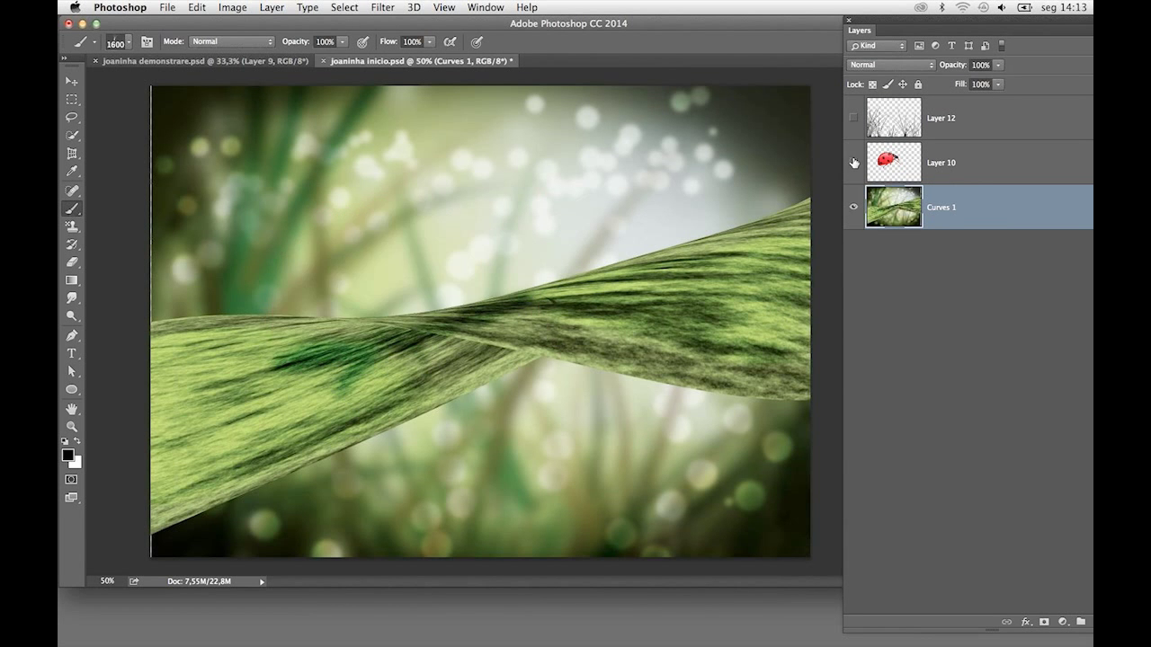
{"action": "left_click", "coordinate": [955, 168]}
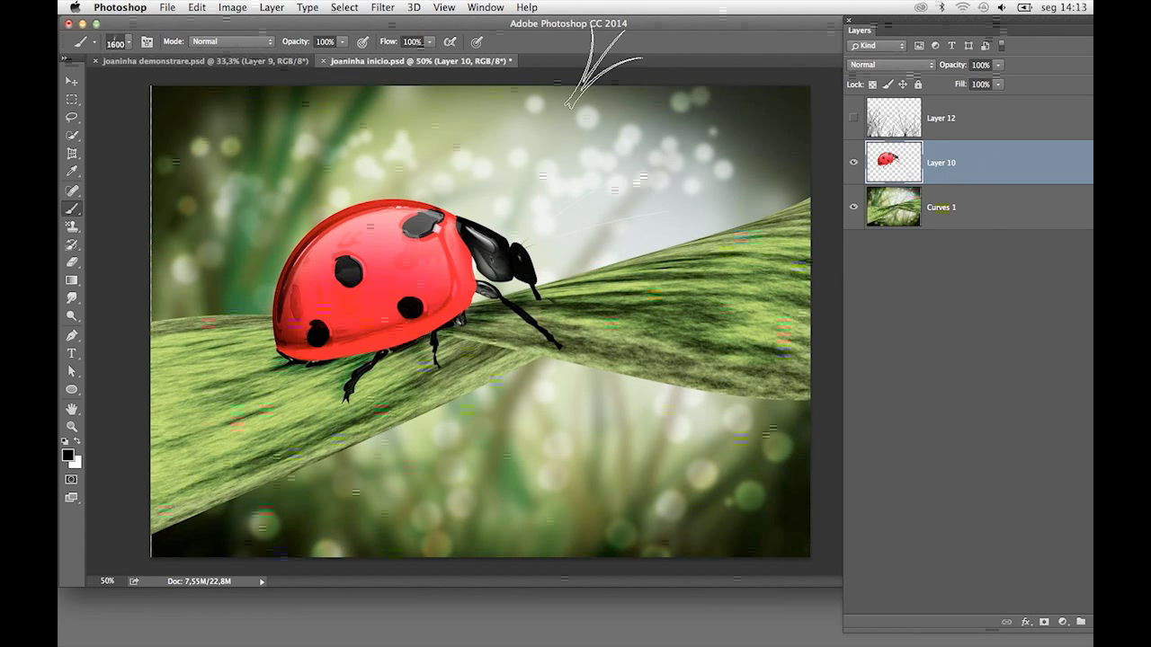
Open Match Color on the ladybug using joaninha demonstrare.psd's Layer 8 copy as source
{"action": "left_click", "coordinate": [236, 8]}
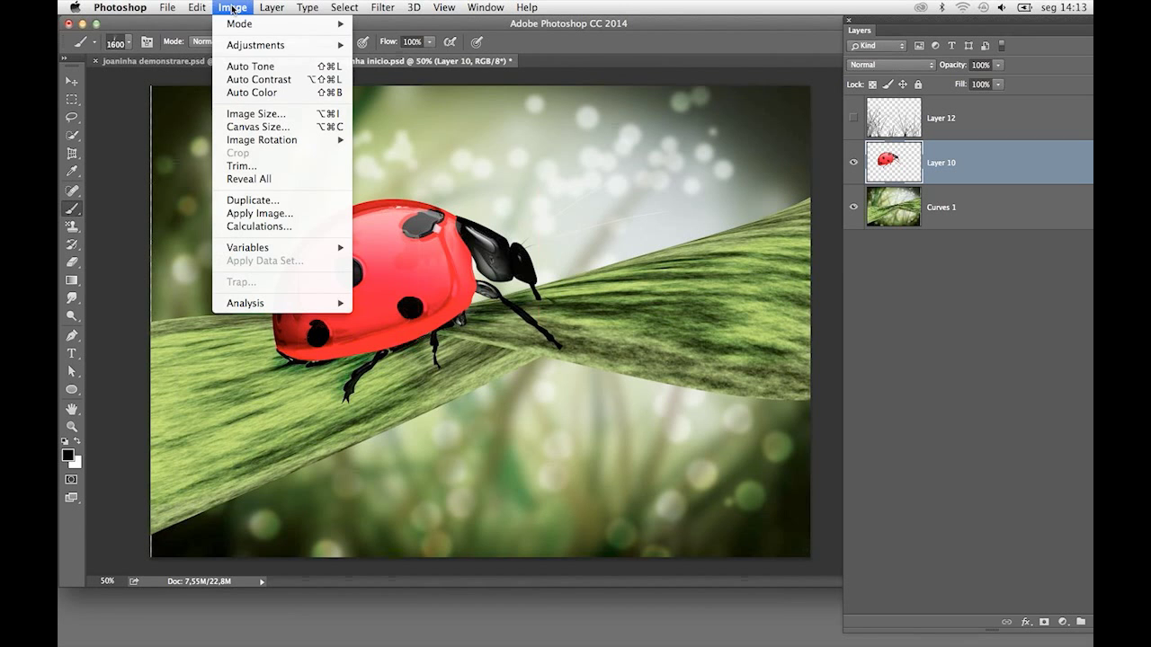
{"action": "mouse_move", "coordinate": [255, 45]}
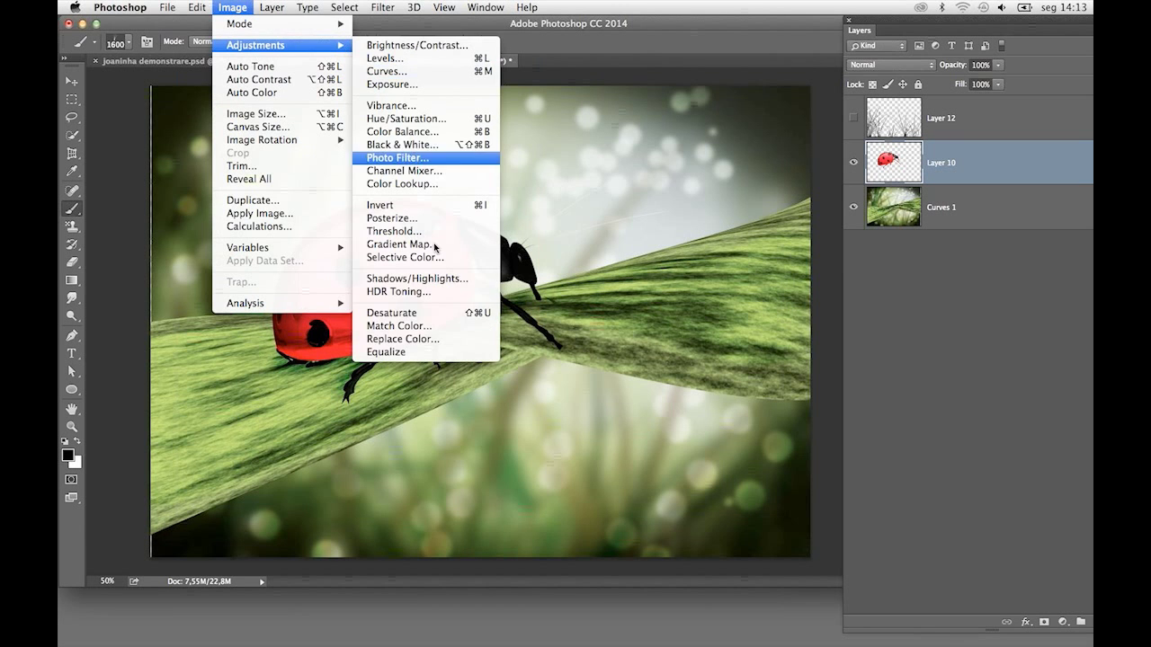
{"action": "left_click", "coordinate": [415, 327]}
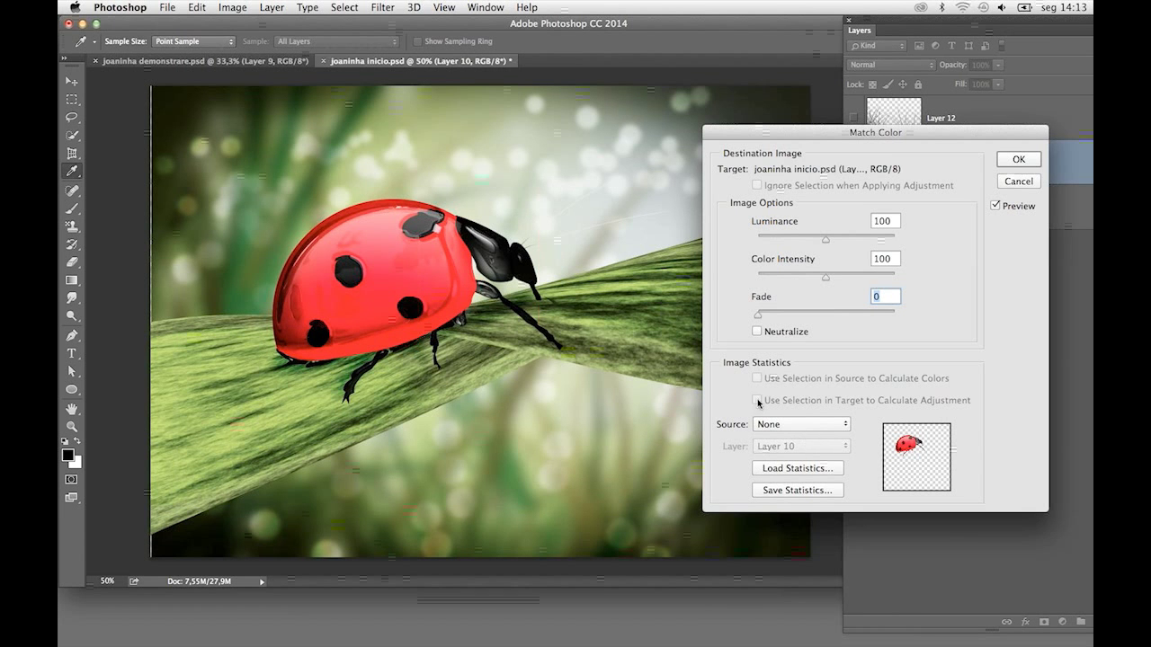
{"action": "left_click", "coordinate": [814, 425]}
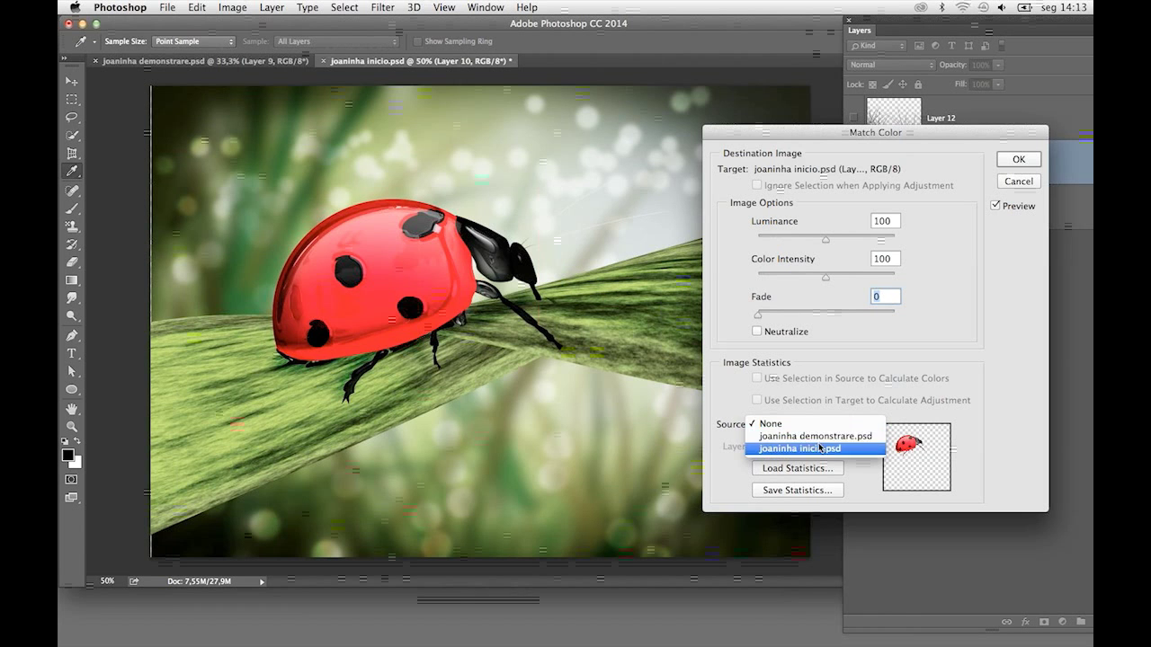
{"action": "left_click", "coordinate": [845, 439]}
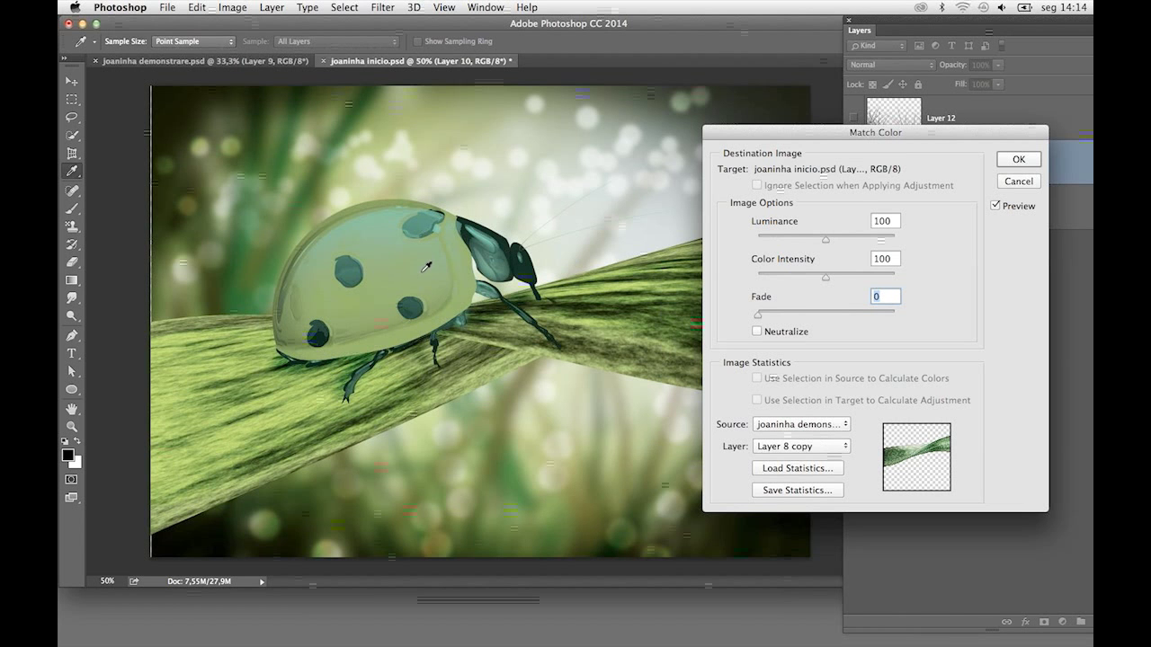
{"action": "mouse_move", "coordinate": [912, 137]}
{"action": "left_mouse_down"}
{"action": "mouse_move", "coordinate": [883, 141]}
{"action": "mouse_move", "coordinate": [561, 331]}
{"action": "mouse_move", "coordinate": [949, 215]}
{"action": "mouse_move", "coordinate": [924, 88]}
{"action": "left_mouse_up"}
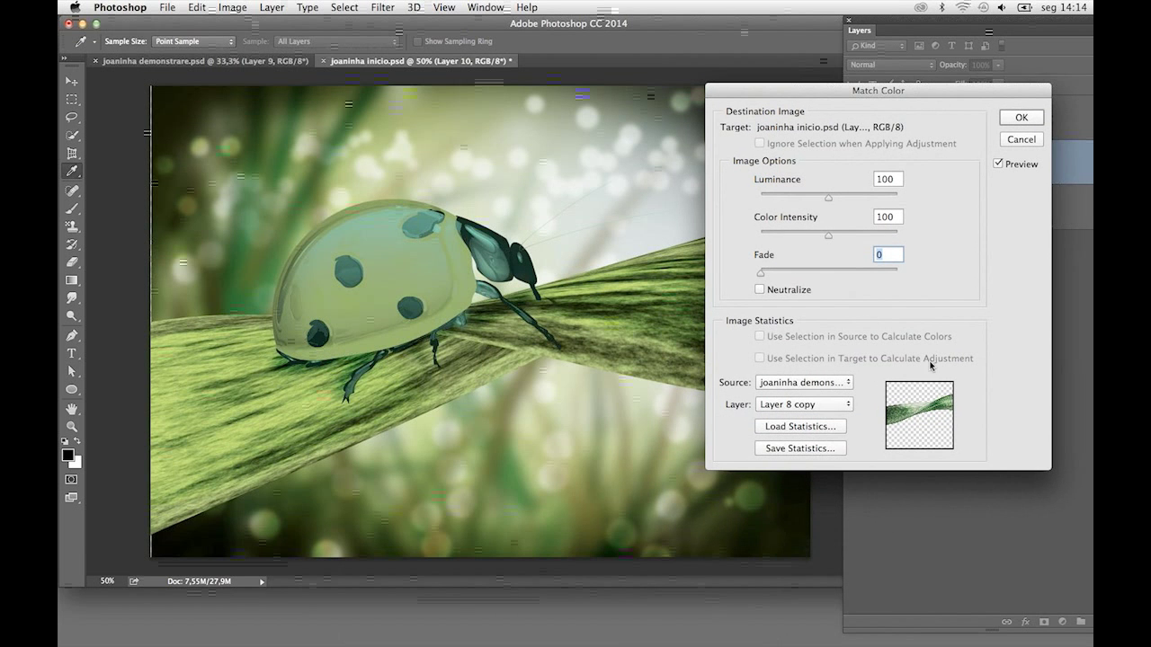
Set the Match Color fade to about 74 for a redder shell and apply it
{"action": "left_click_drag", "start_coordinate": [761, 272], "coordinate": [790, 274]}
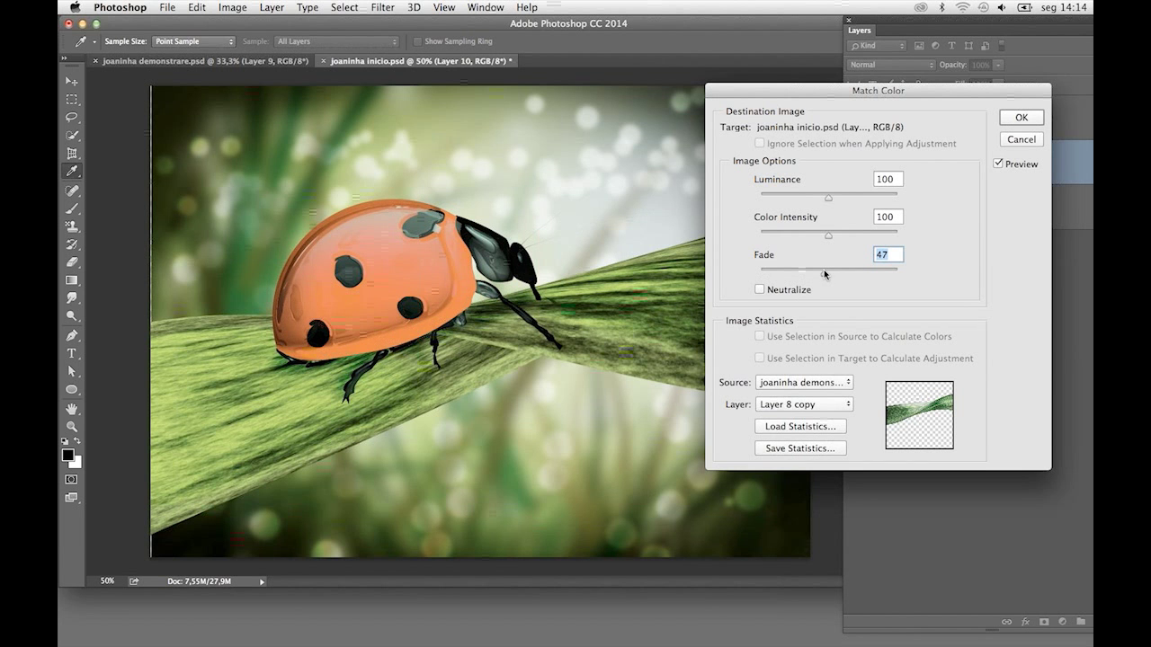
{"action": "mouse_move", "coordinate": [829, 273]}
{"action": "left_mouse_down"}
{"action": "mouse_move", "coordinate": [823, 238]}
{"action": "mouse_move", "coordinate": [868, 274]}
{"action": "left_mouse_up"}
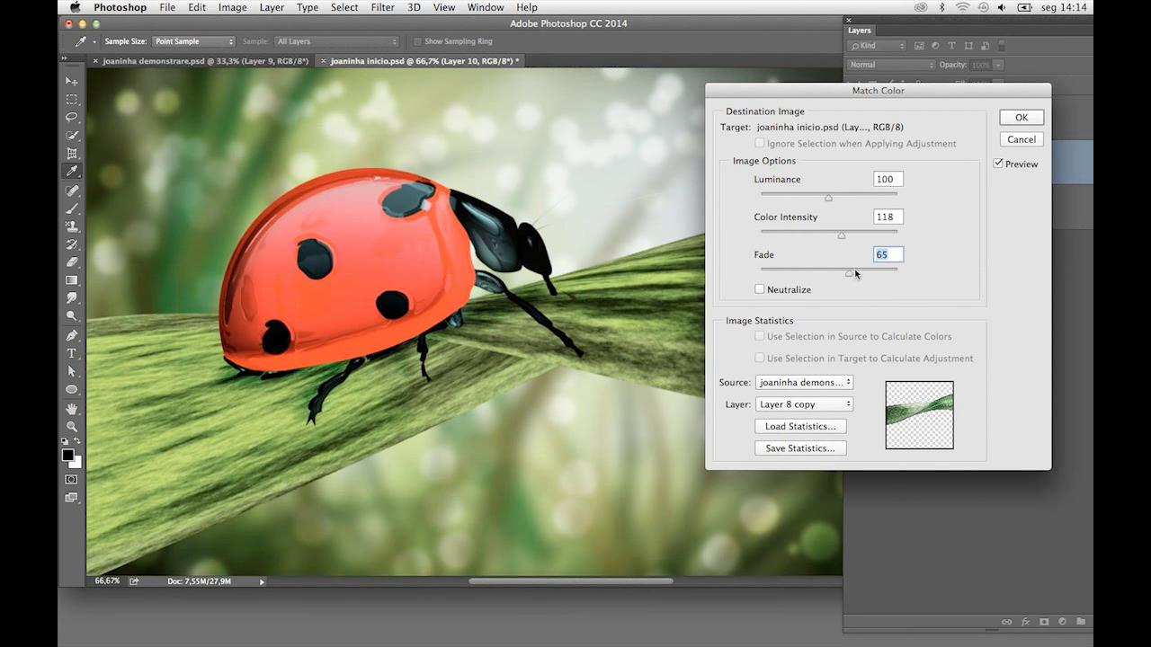
{"action": "left_click_drag", "start_coordinate": [866, 275], "coordinate": [864, 274]}
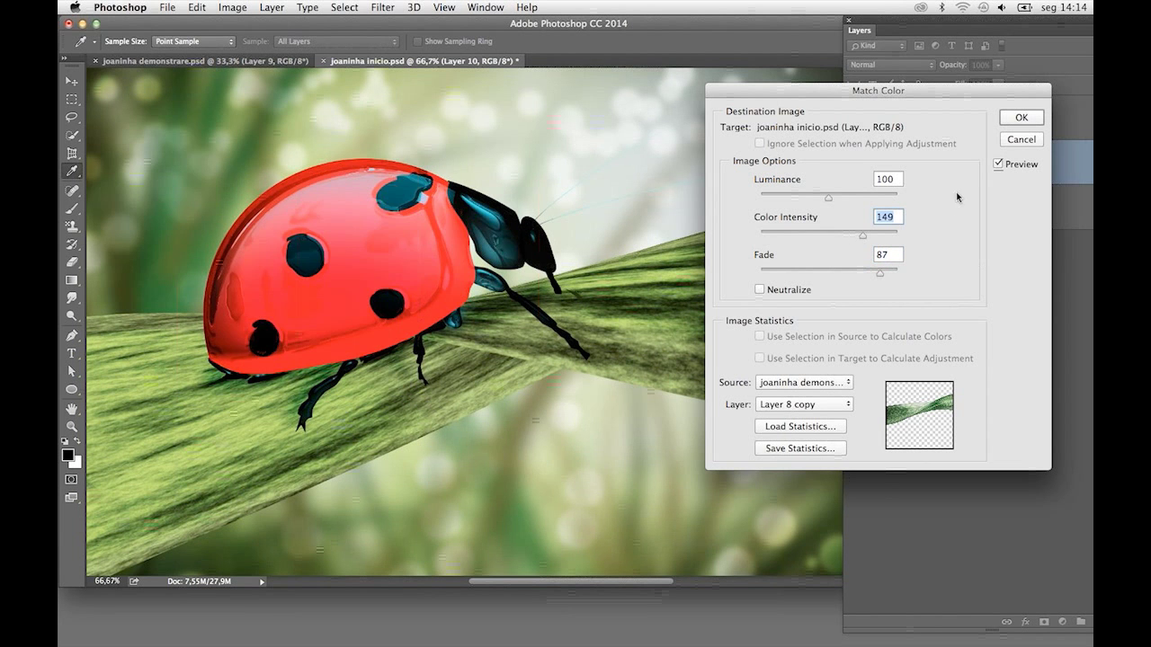
{"action": "left_click", "coordinate": [998, 163]}
{"action": "left_click_drag", "start_coordinate": [879, 273], "coordinate": [866, 278]}
{"action": "key", "text": "Up"}
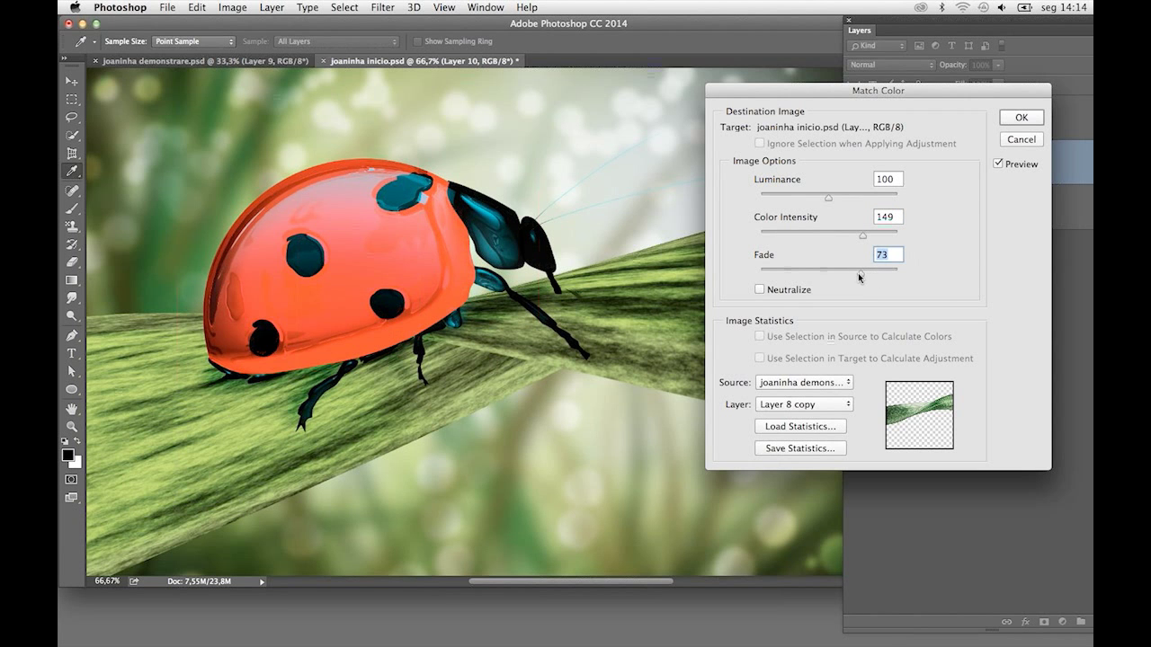
{"action": "left_click", "coordinate": [1022, 119]}
{"action": "key", "text": "b"}
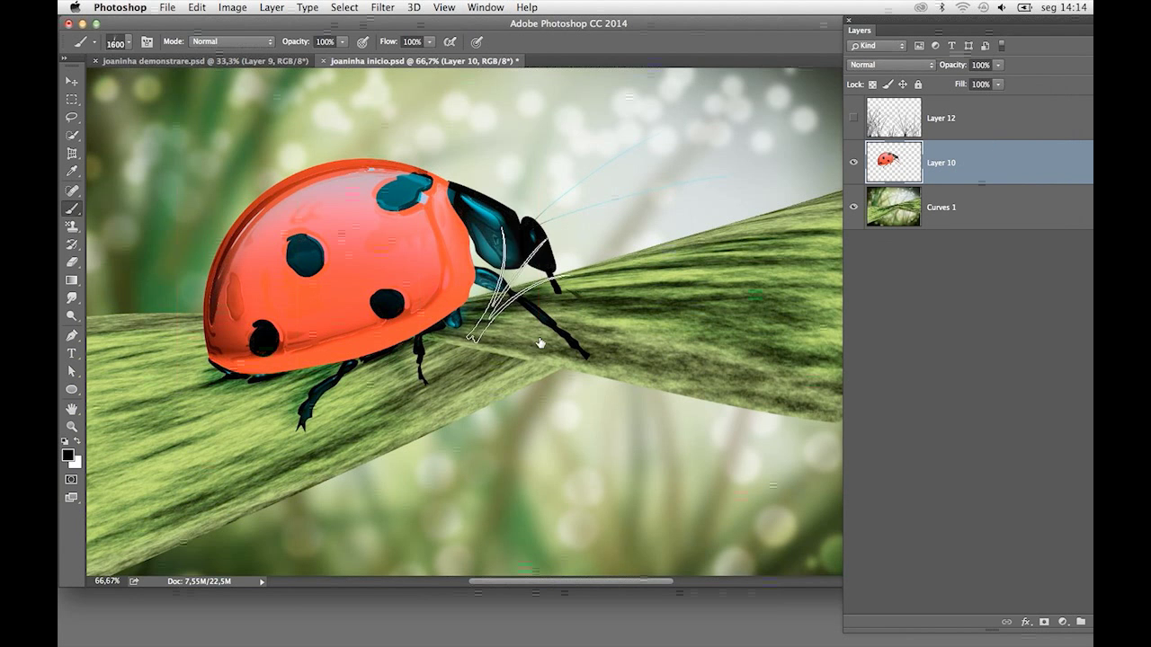
Show the Layer 12 foreground grass blades and select that layer
{"action": "key", "text": "super+minus"}
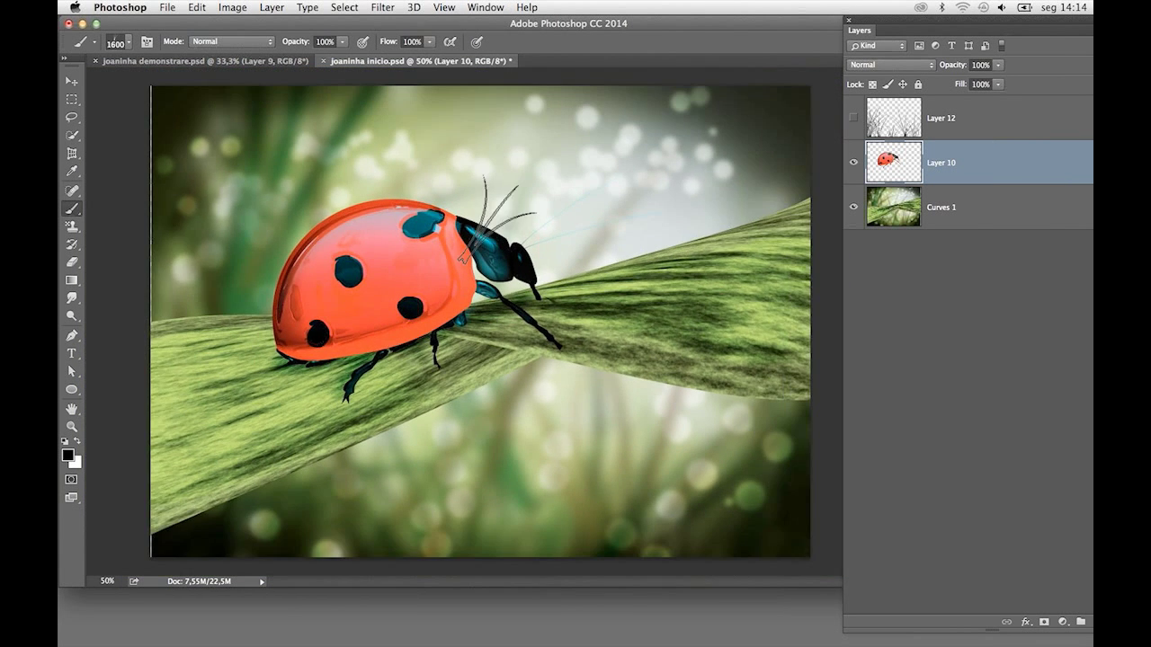
{"action": "key", "text": "super+minus"}
{"action": "left_click", "coordinate": [854, 118]}
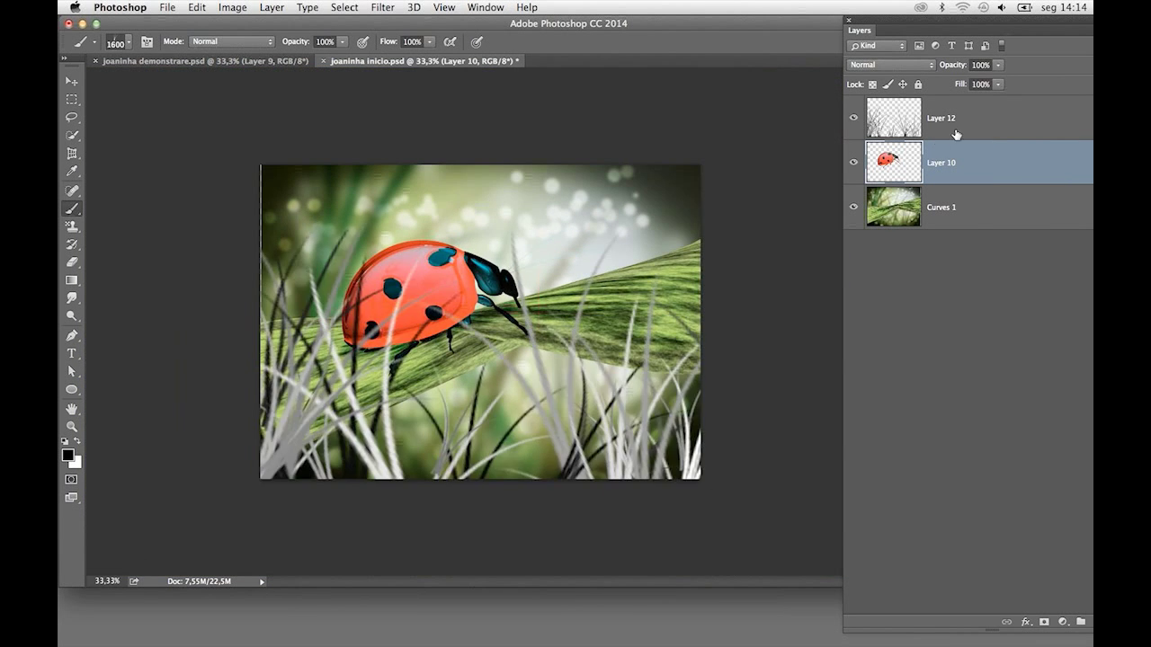
{"action": "left_click", "coordinate": [909, 132]}
Open Match Color with joaninha inicio.psd's Curves 1 layer as the source
{"action": "left_click", "coordinate": [232, 7]}
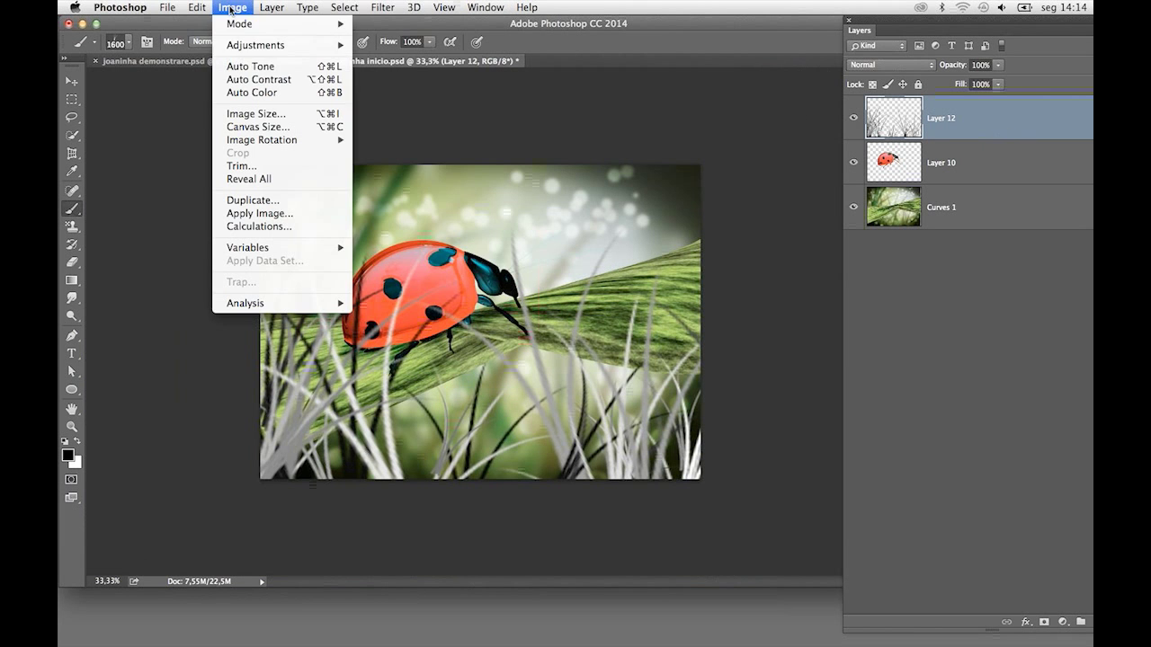
{"action": "mouse_move", "coordinate": [256, 45]}
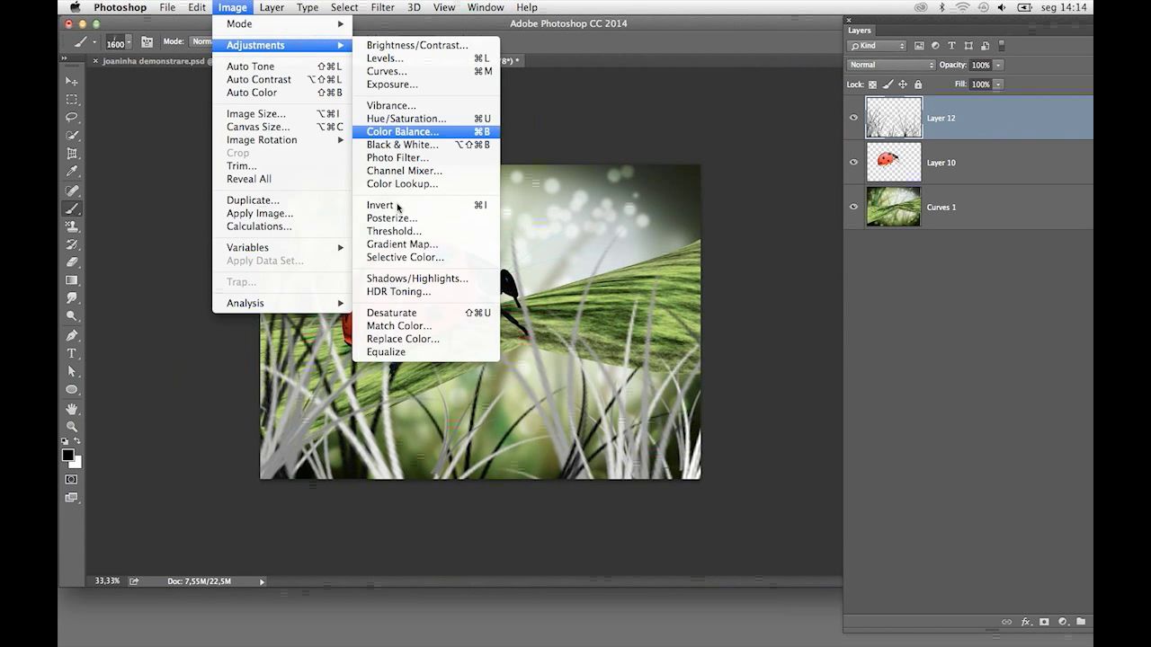
{"action": "left_click", "coordinate": [406, 327]}
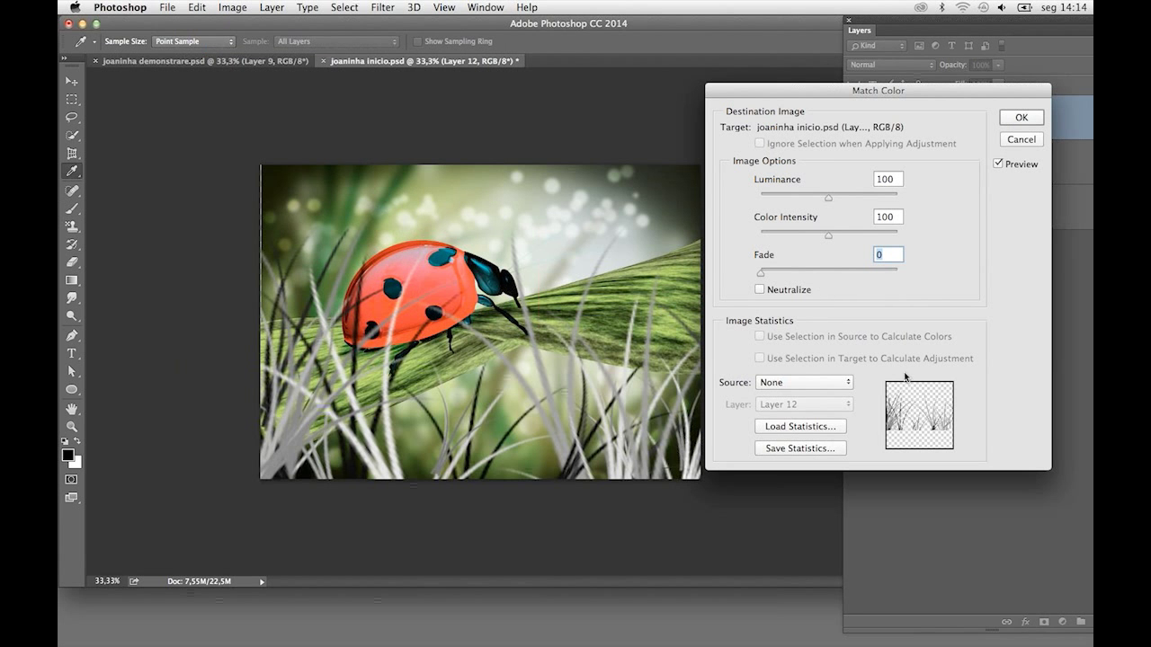
{"action": "left_click", "coordinate": [804, 383]}
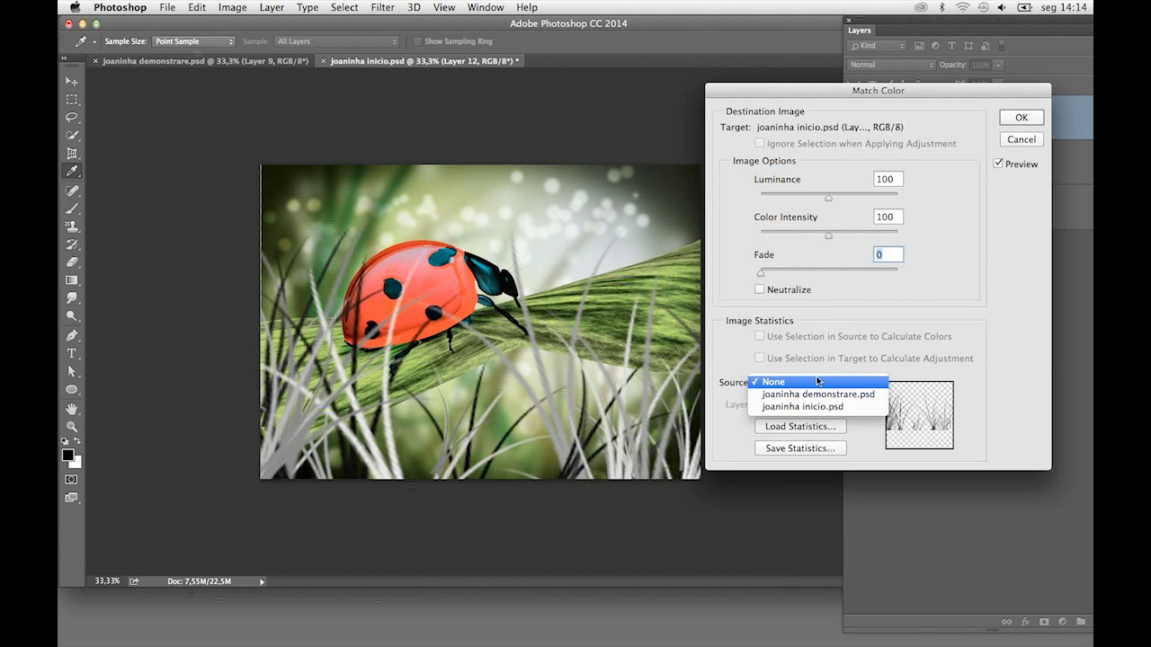
{"action": "left_click", "coordinate": [838, 420]}
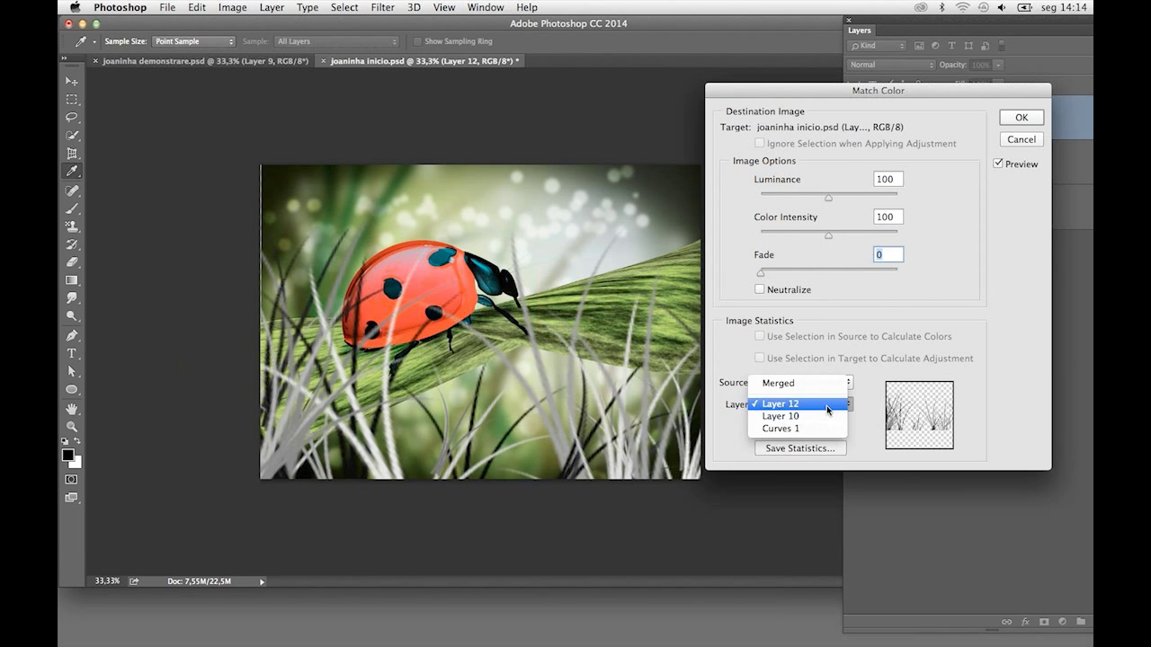
{"action": "left_click", "coordinate": [827, 406]}
{"action": "mouse_move", "coordinate": [935, 90]}
{"action": "left_mouse_down"}
{"action": "mouse_move", "coordinate": [626, 108]}
{"action": "mouse_move", "coordinate": [929, 91]}
{"action": "left_mouse_up"}
{"action": "left_click", "coordinate": [801, 406]}
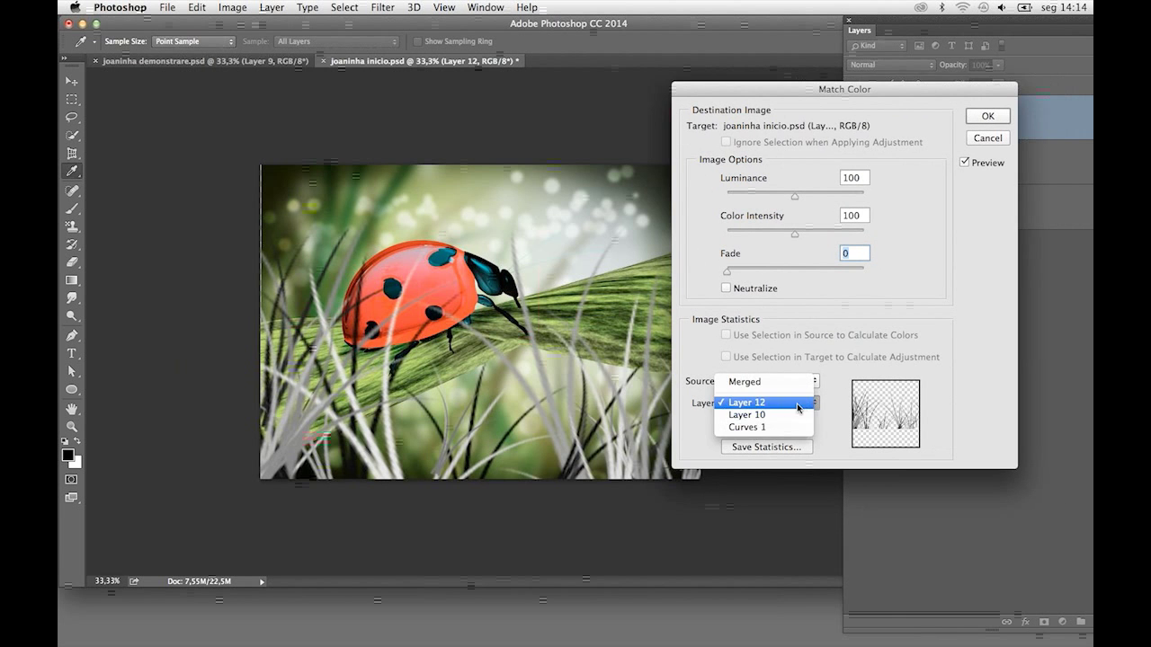
{"action": "left_click", "coordinate": [776, 431]}
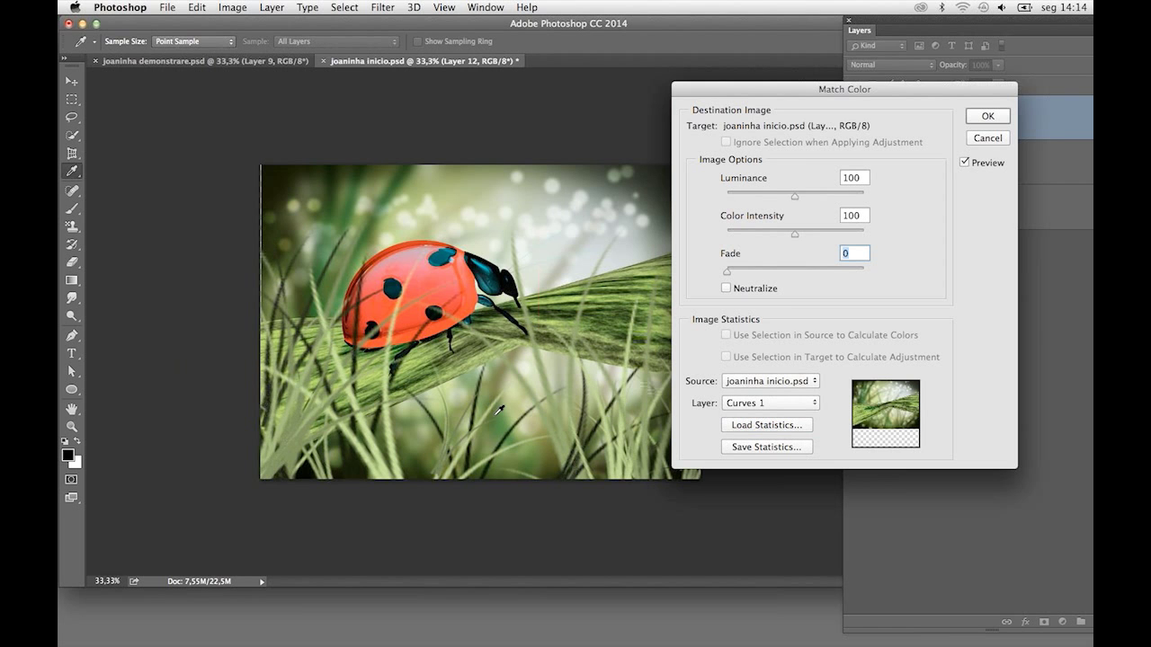
Raise colour intensity slightly and fade to about 57, then apply the match
{"action": "left_click_drag", "start_coordinate": [791, 237], "coordinate": [814, 235]}
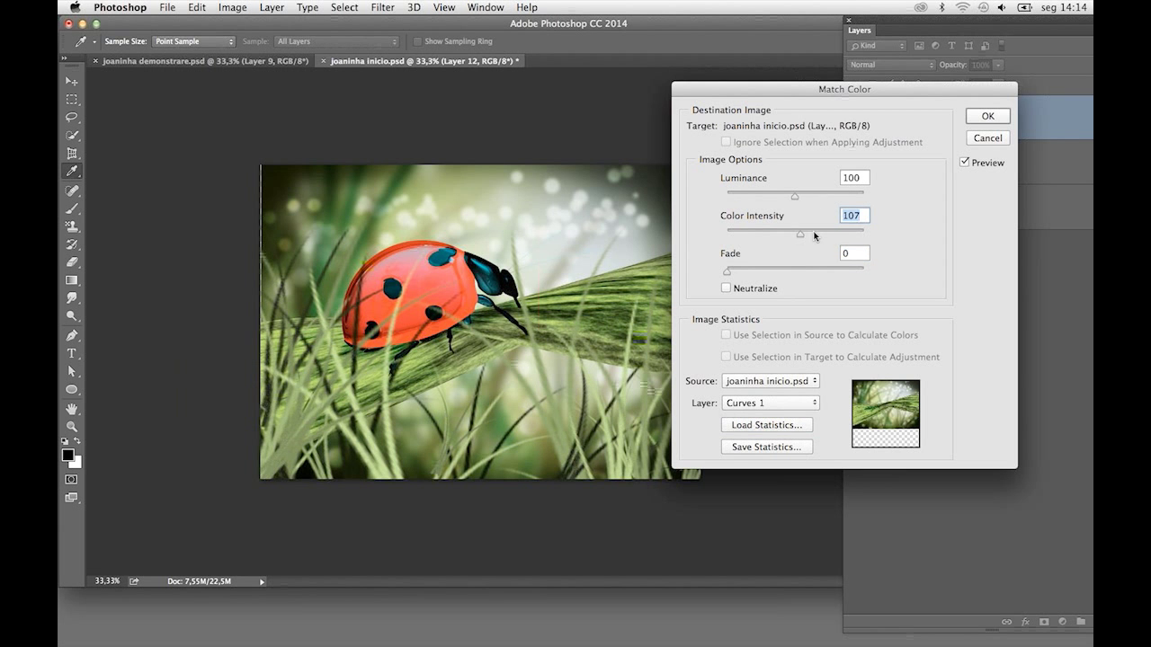
{"action": "left_click", "coordinate": [737, 271]}
{"action": "left_click_drag", "start_coordinate": [792, 274], "coordinate": [804, 274]}
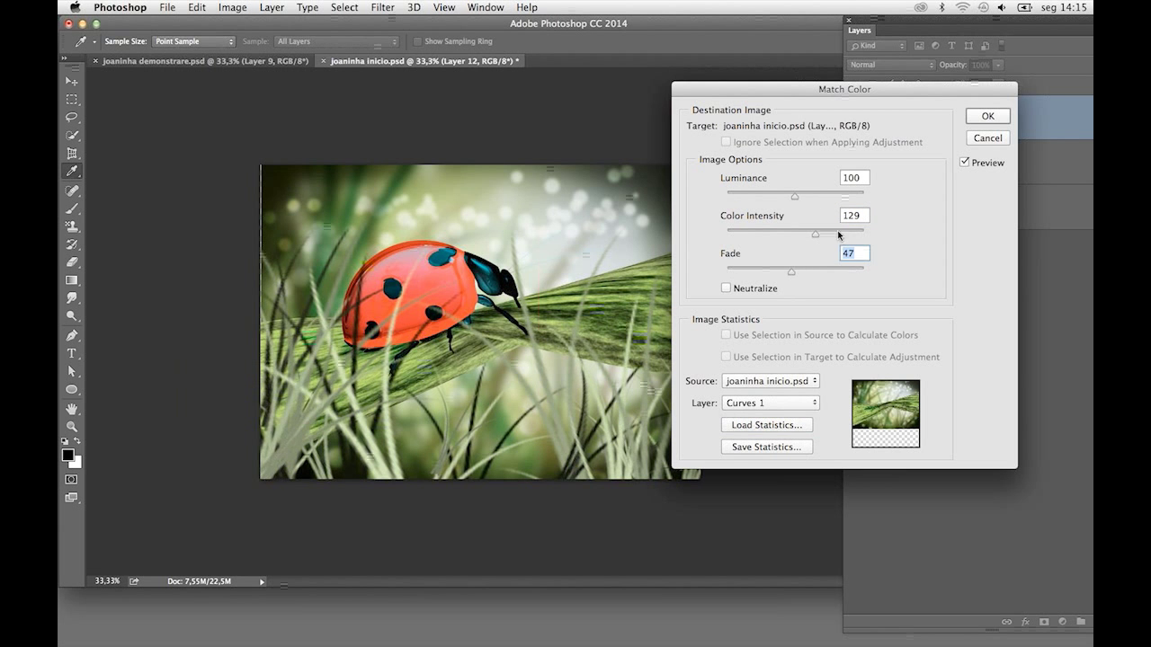
{"action": "left_click", "coordinate": [991, 118]}
Zoom the finished ladybug artwork to 50% and present it full screen on black with all panels hidden
{"action": "key", "text": "b"}
{"action": "key", "text": "Tab"}
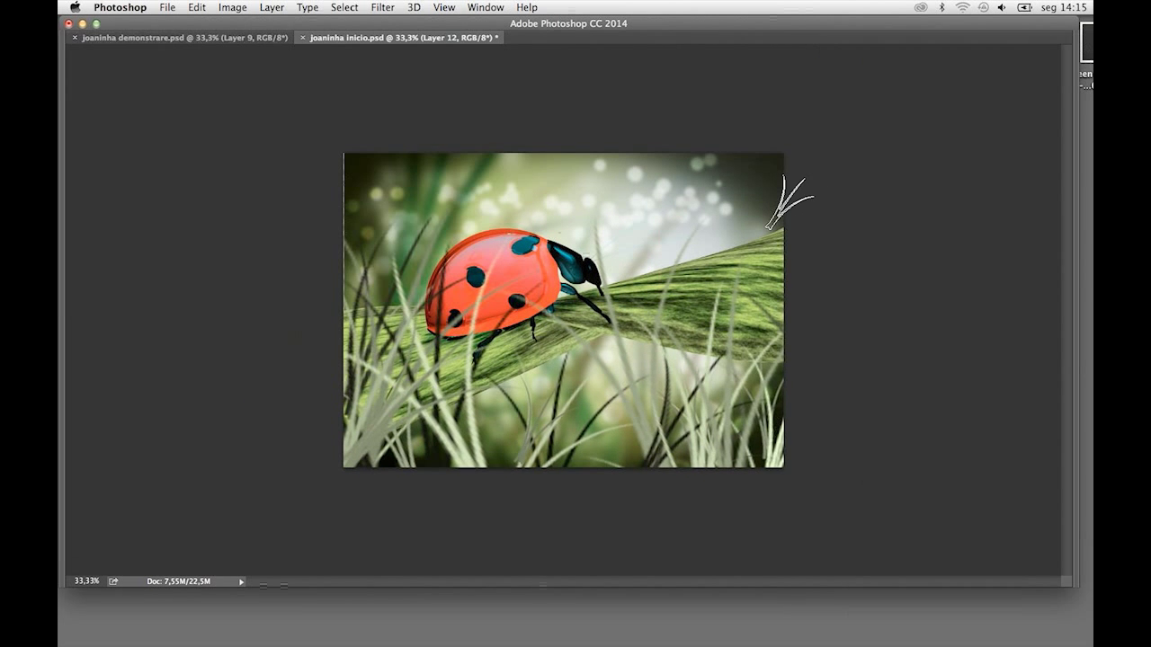
{"action": "key", "text": "super+plus"}
{"action": "key", "text": "Tab"}
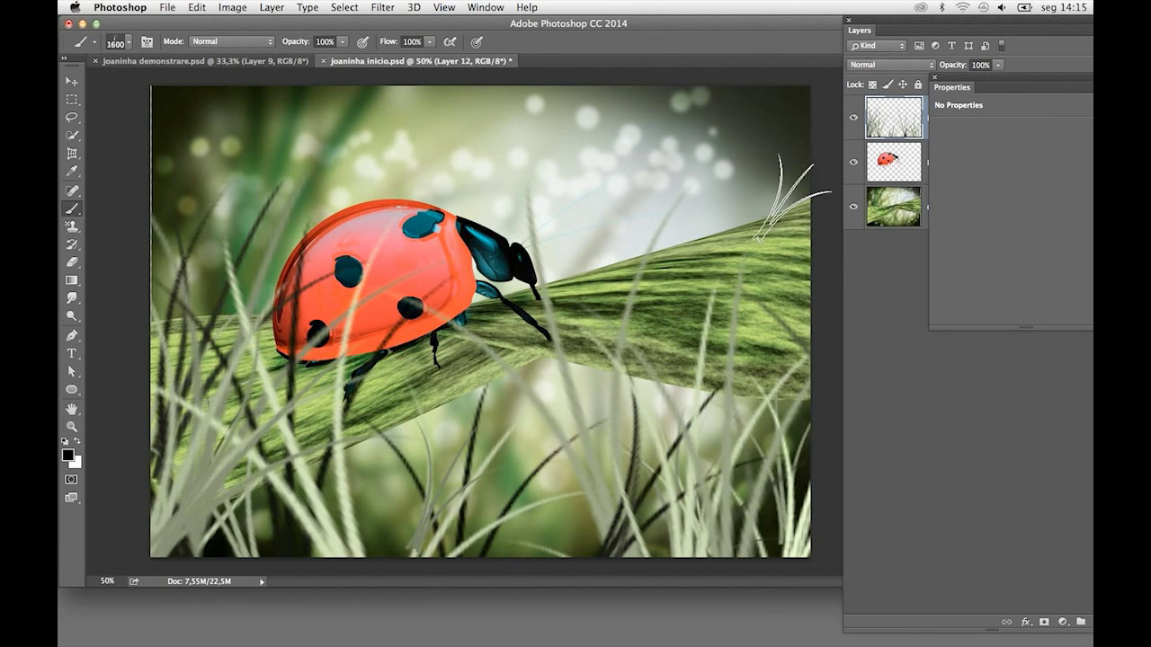
{"action": "key", "text": "f"}
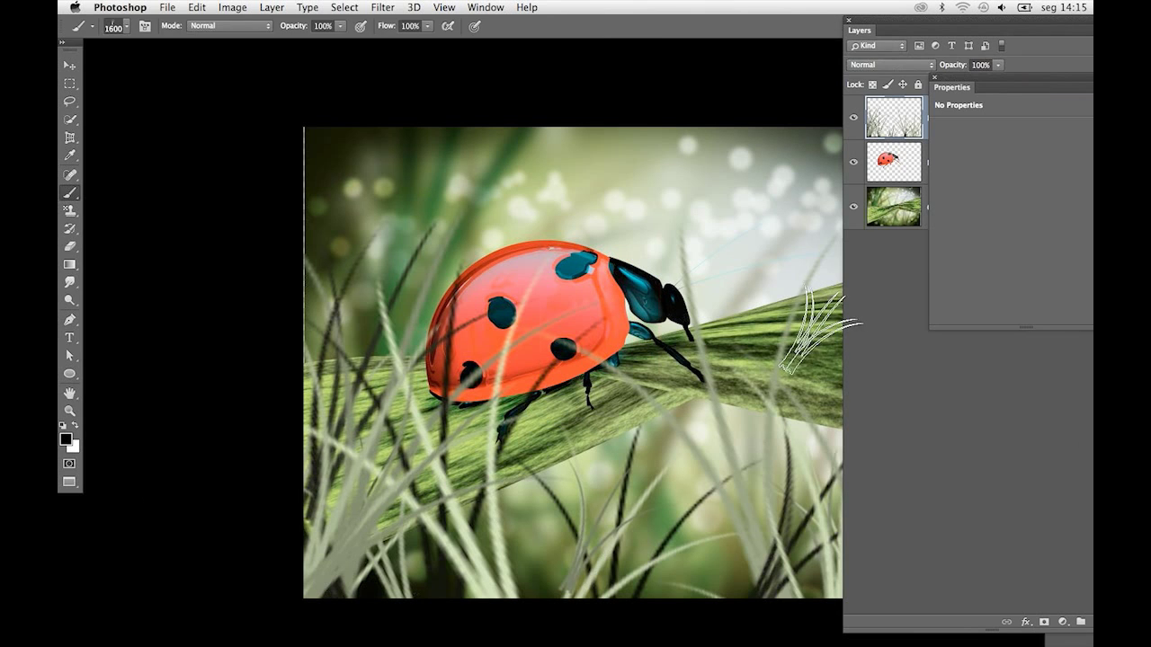
{"action": "key", "text": "Tab"}
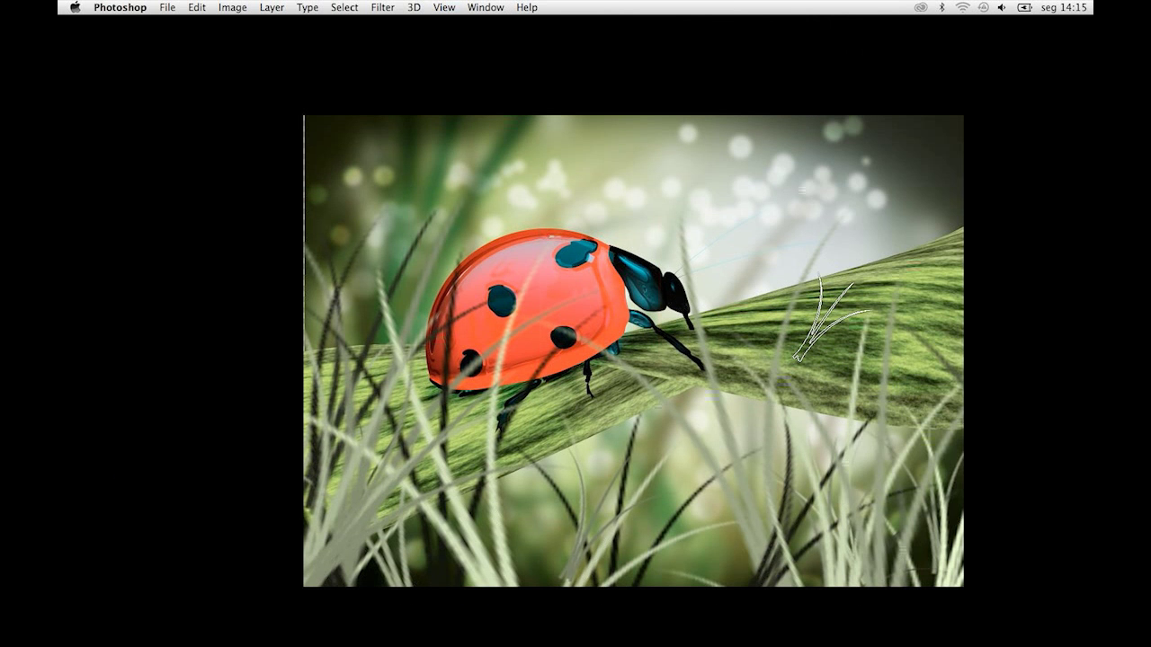